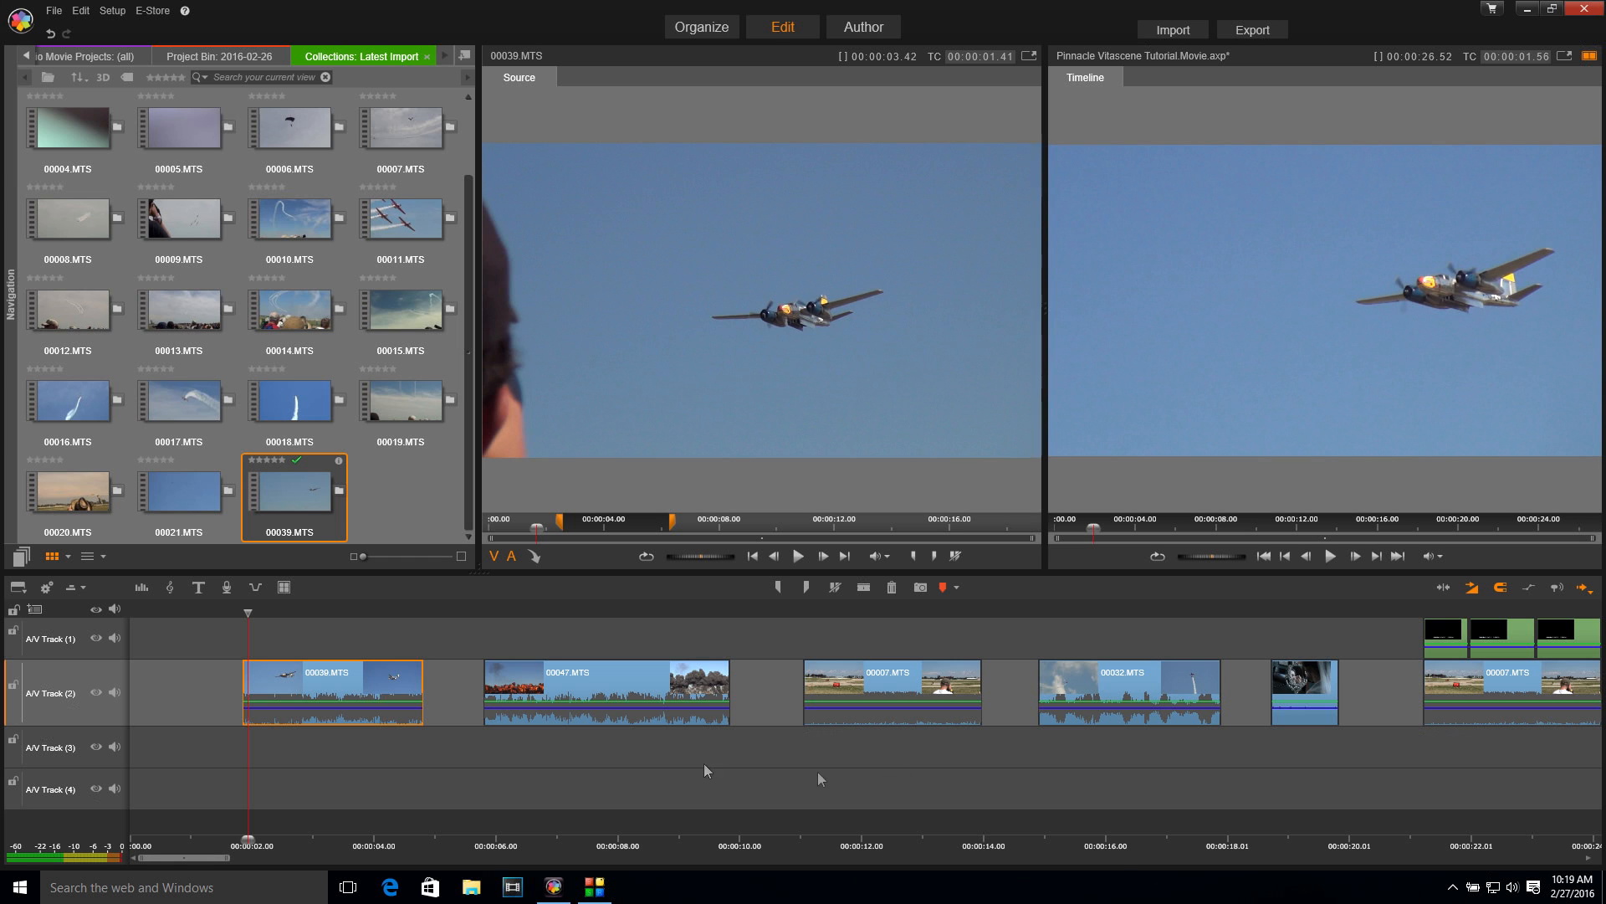
- Move clip 00047.MTS on A/V Track (2) directly against the end of clip 00039.MTS and scrub back over the first clip
drag(247, 614, 307, 663)
drag(611, 697, 571, 697)
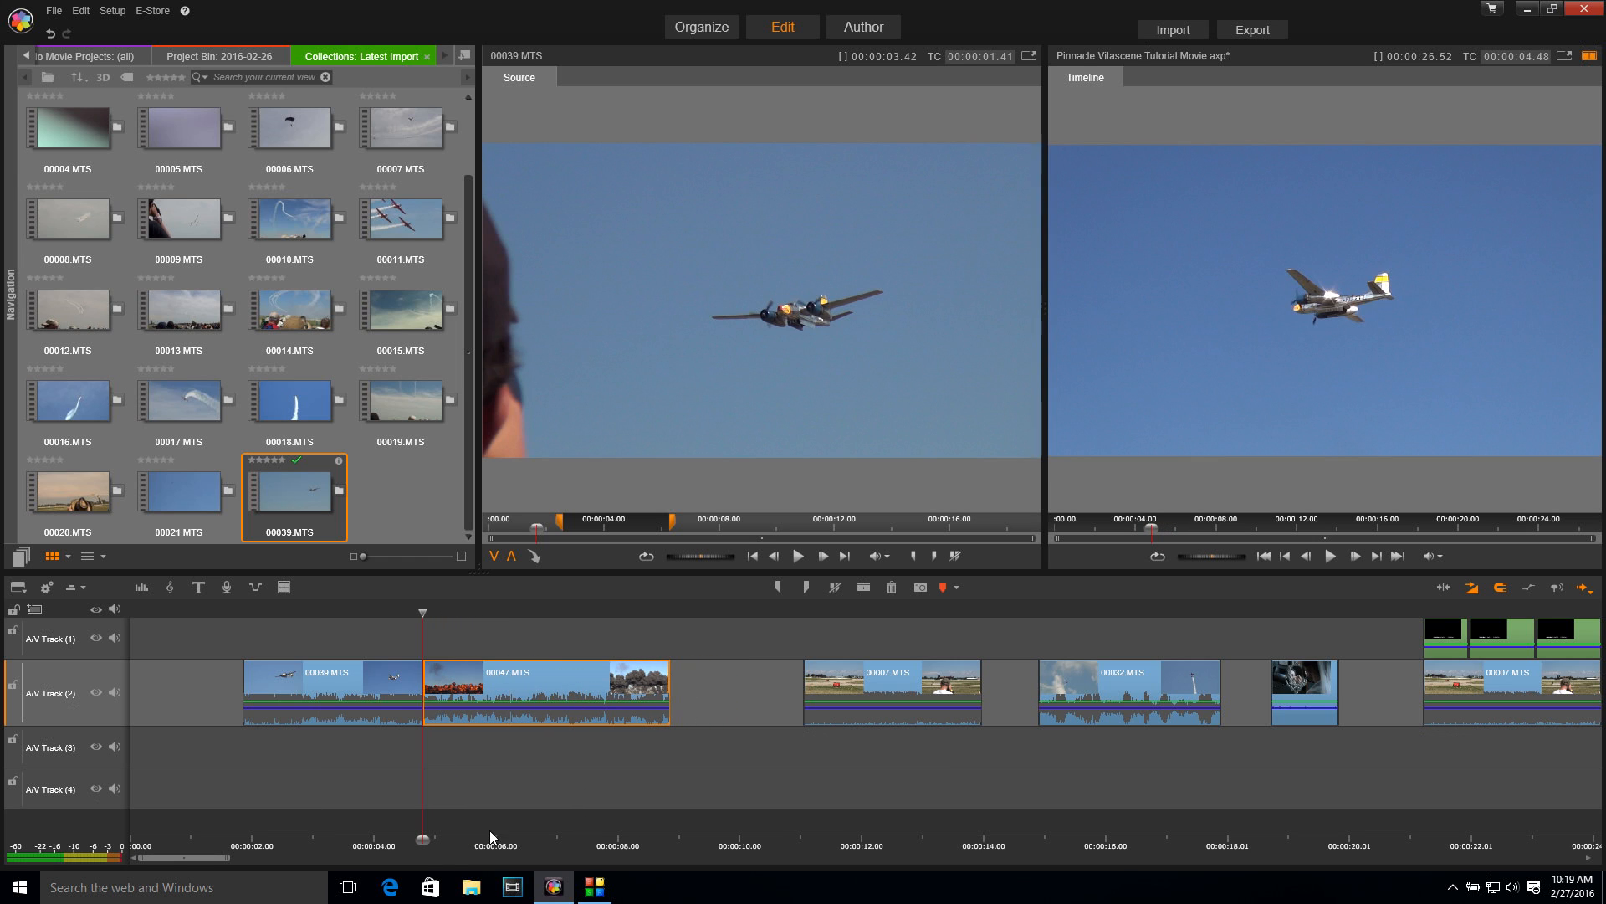
click(419, 610)
drag(419, 610, 344, 626)
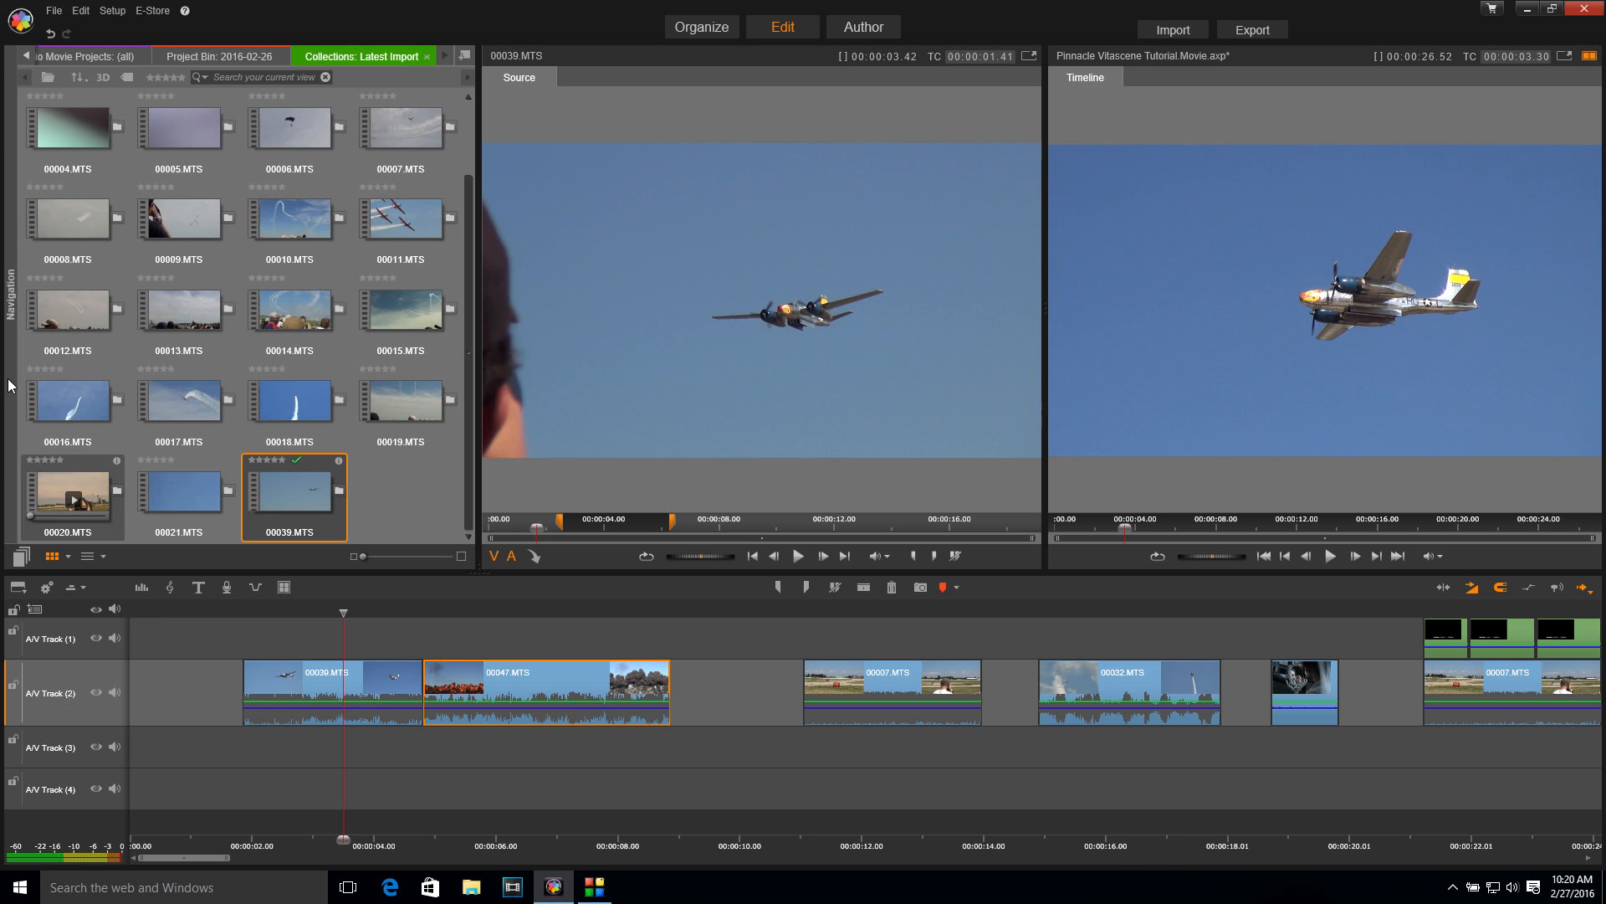
- Add the proDAD Vitascene Transition between clips 00039.MTS and 00047.MTS on A/V Track (2), and play it back
mouse_move(12, 307)
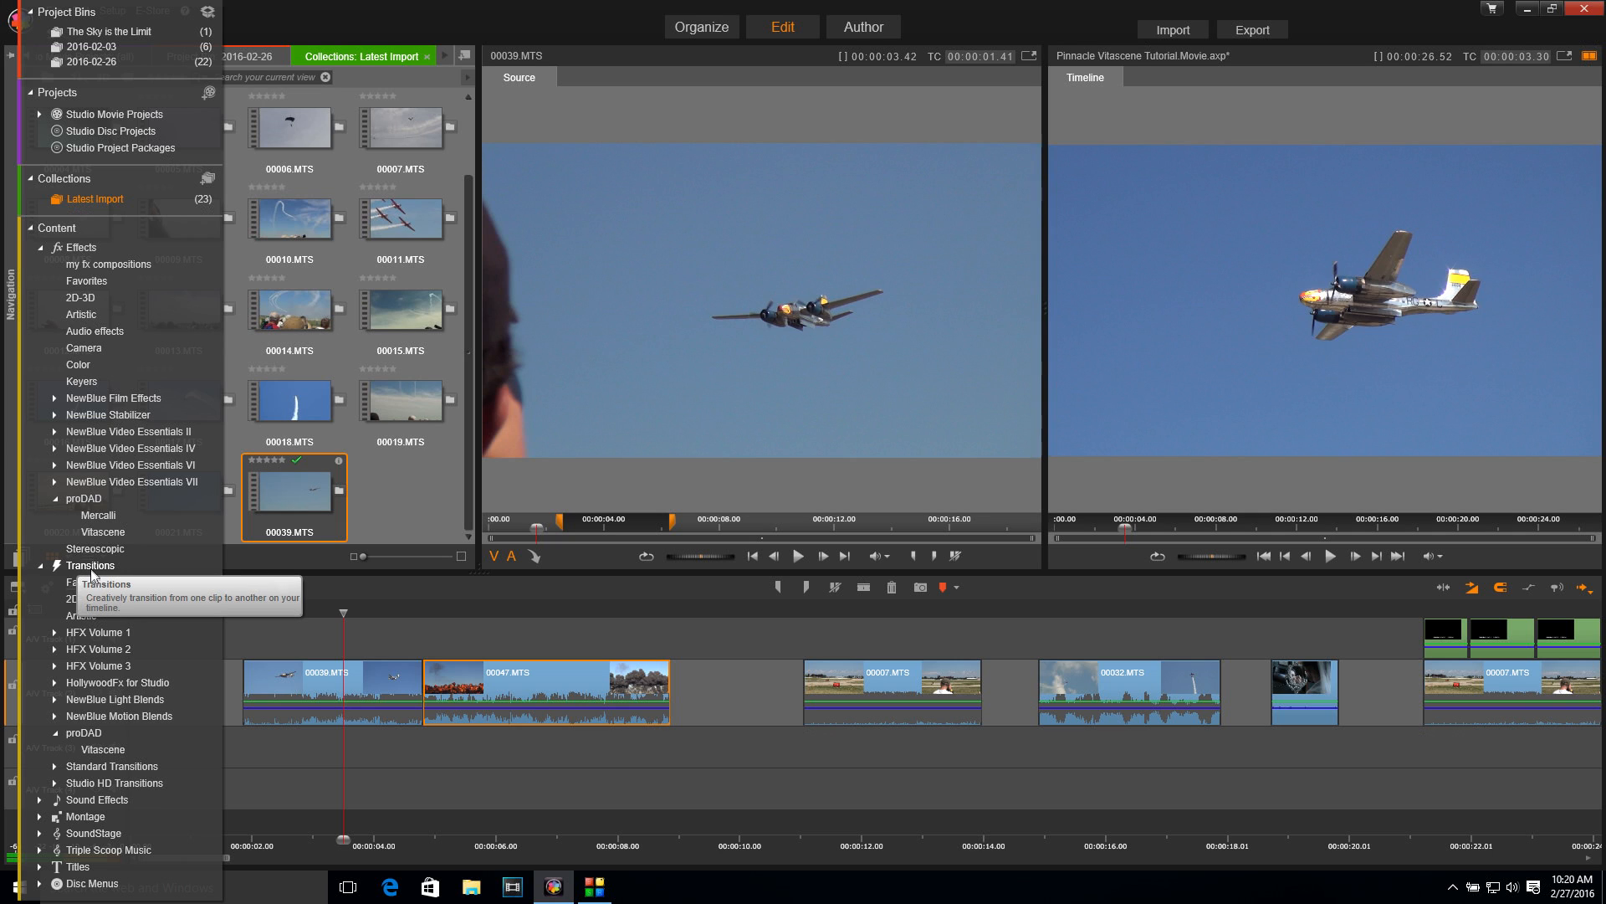
click(94, 746)
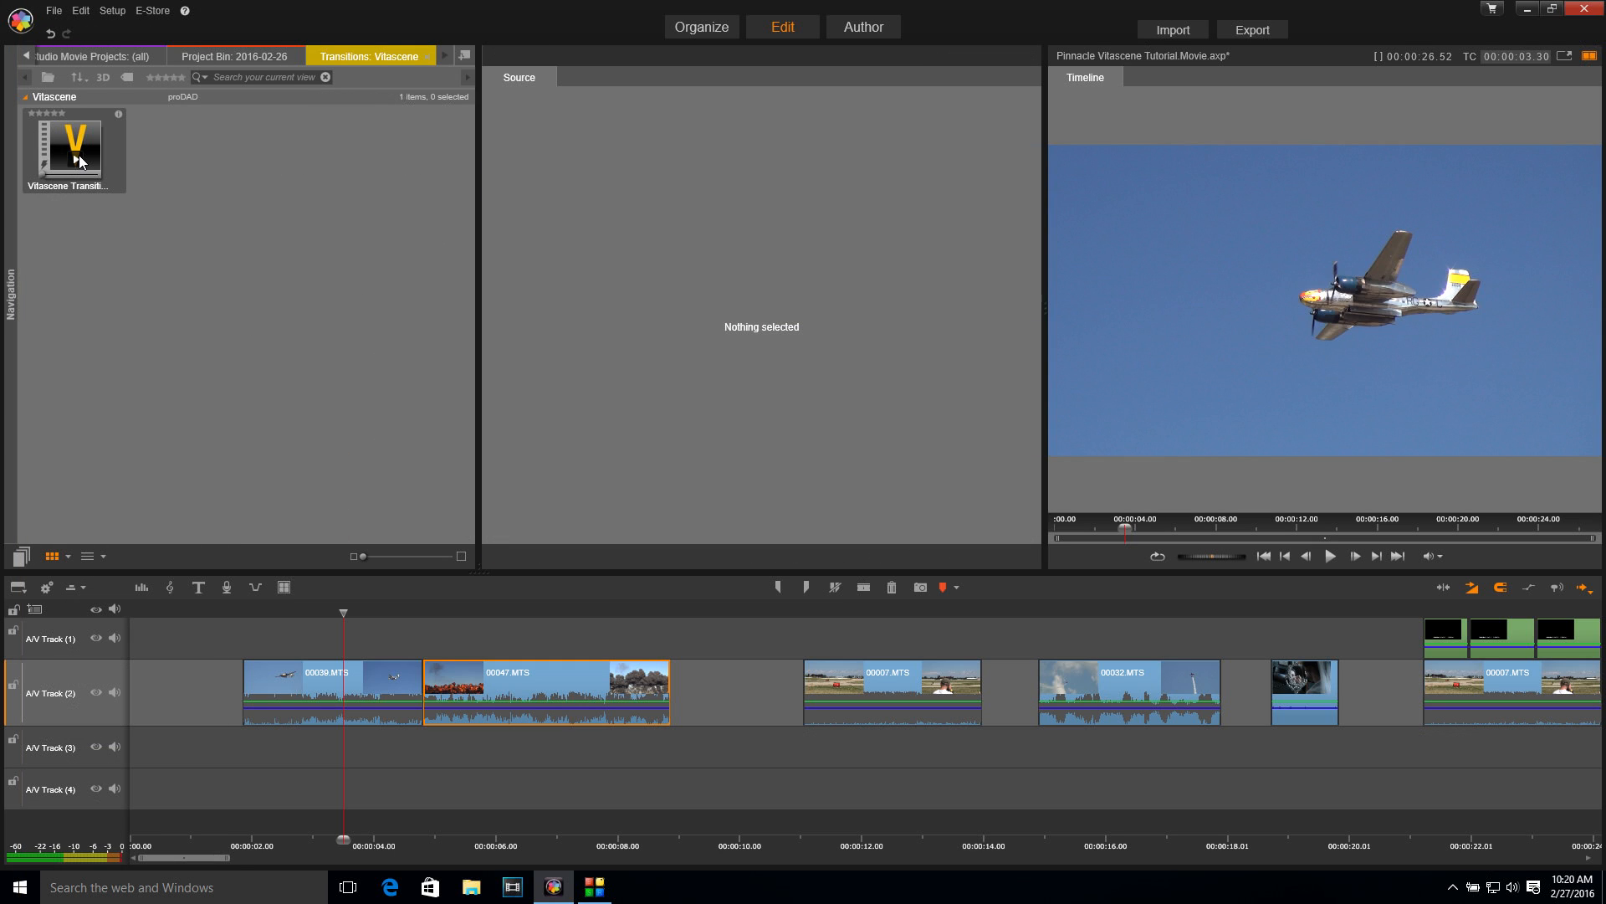
mouse_move(71, 142)
mouse_down()
mouse_move(418, 644)
mouse_move(416, 681)
mouse_move(383, 686)
mouse_up()
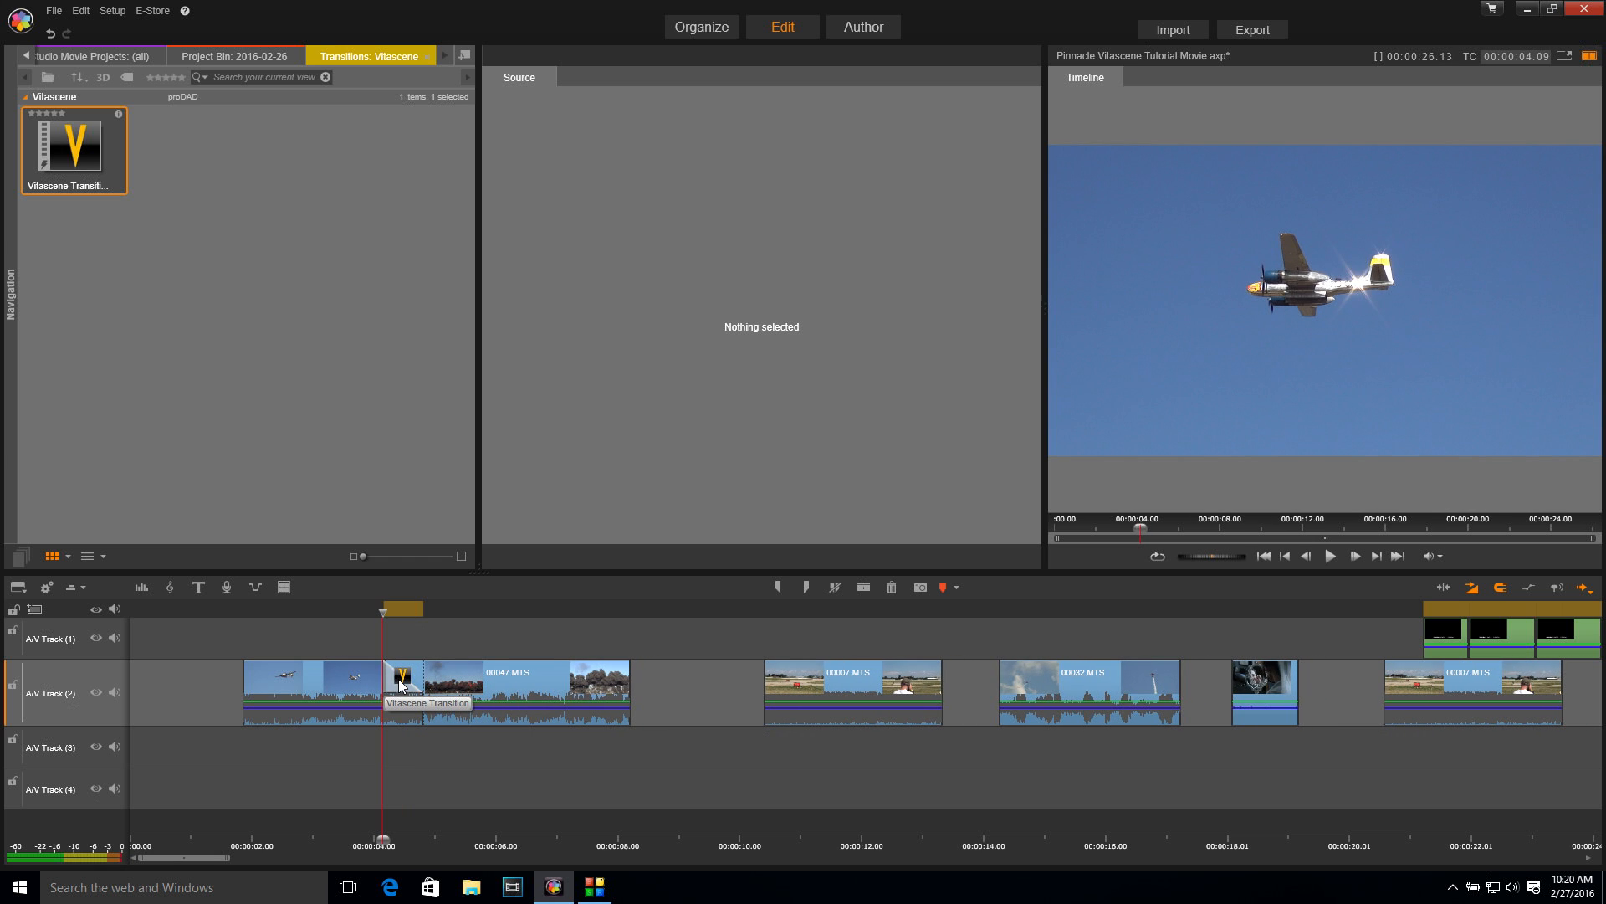
mouse_move(387, 613)
mouse_down()
mouse_move(431, 612)
mouse_move(377, 620)
mouse_up()
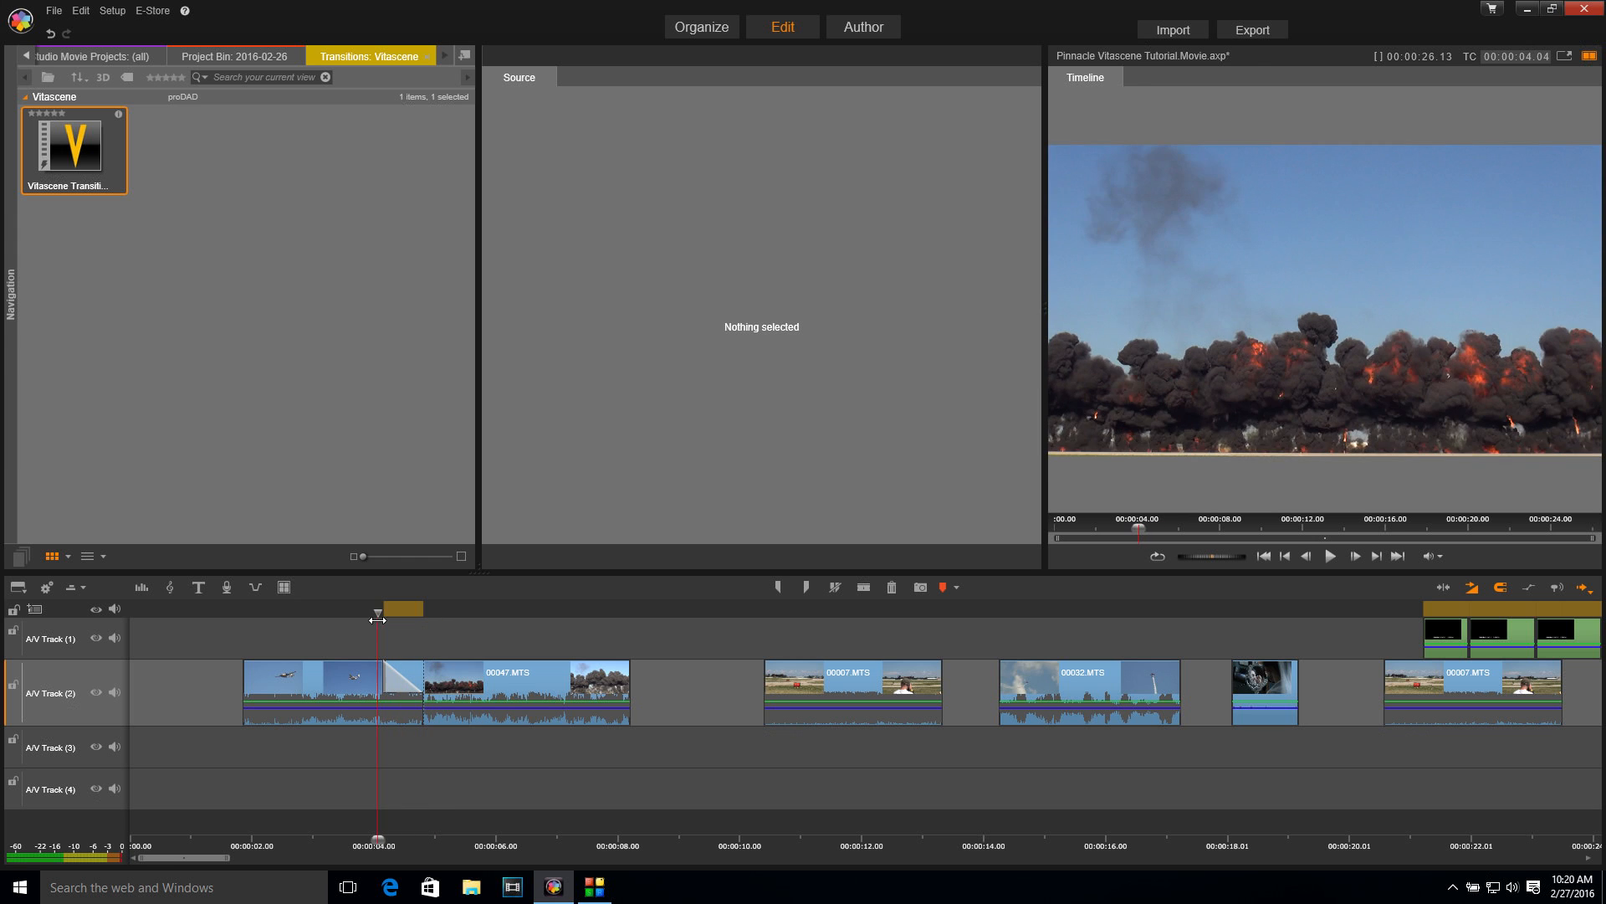
key(space)
key(space)
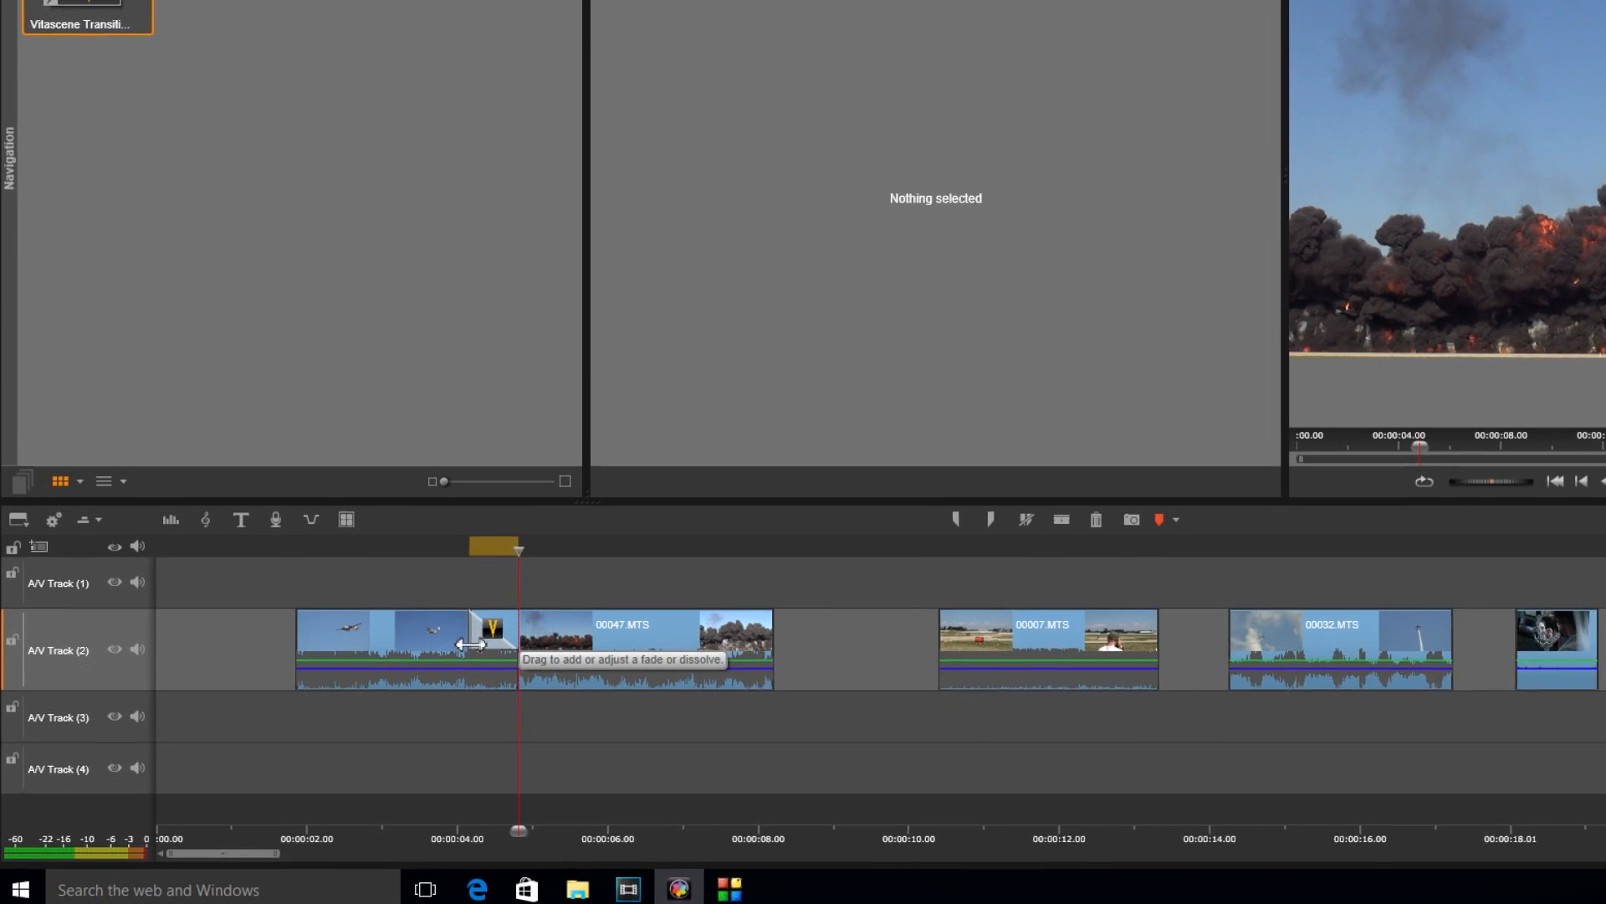
- Lengthen the Vitascene transition to a duration of 01.00 and preview its middle
drag(390, 682, 378, 686)
drag(466, 640, 456, 641)
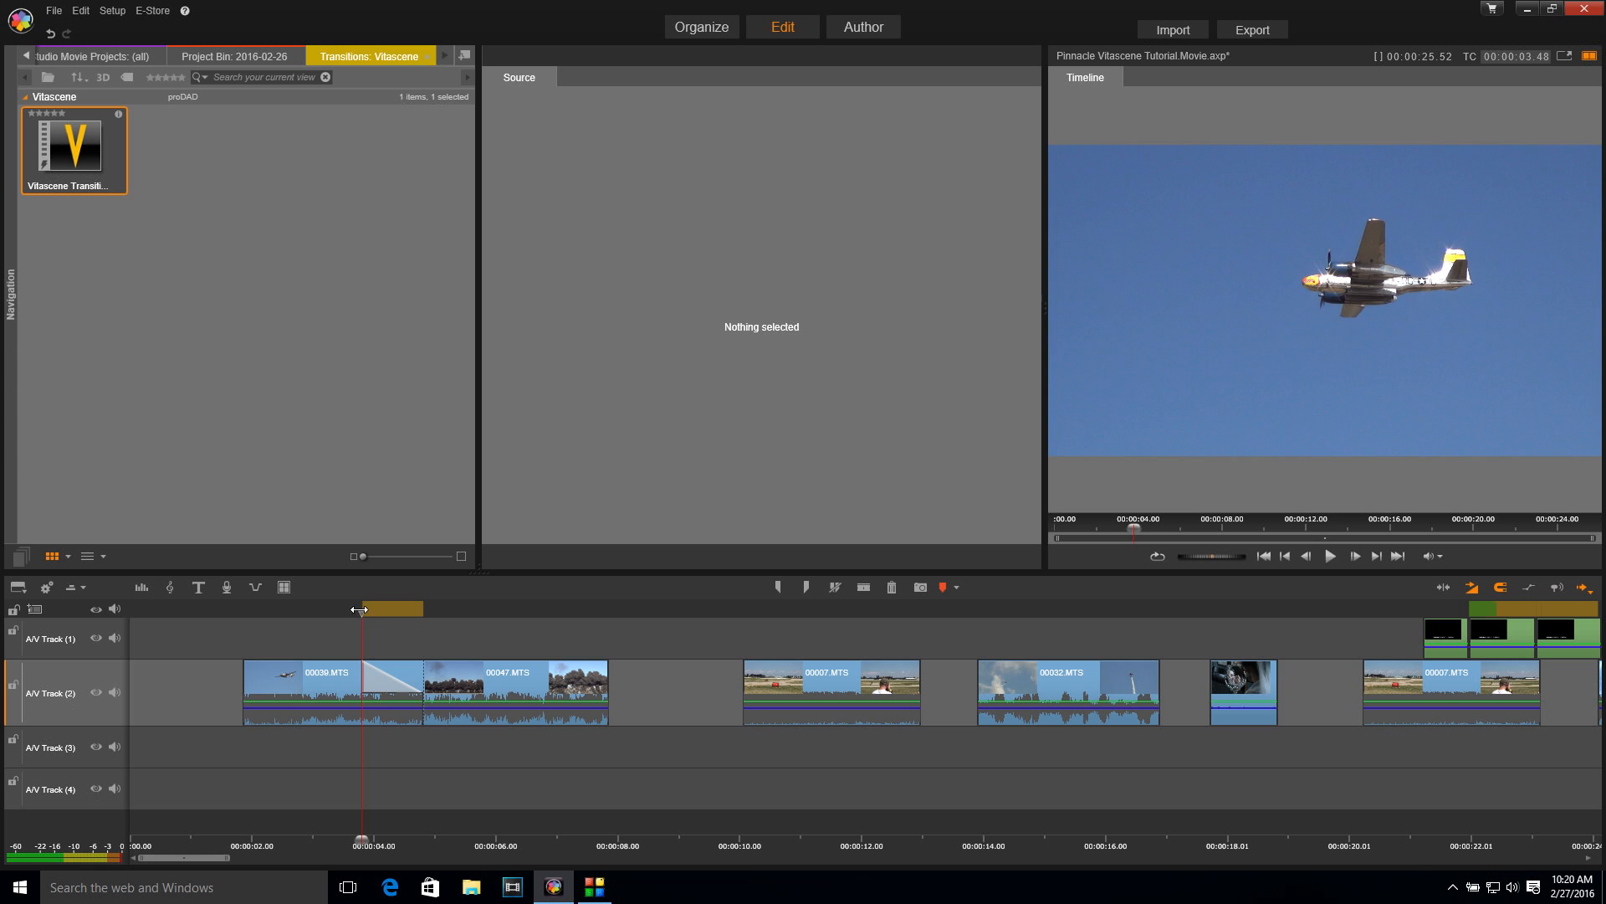
mouse_move(359, 609)
mouse_down()
mouse_move(416, 609)
mouse_move(382, 609)
mouse_up()
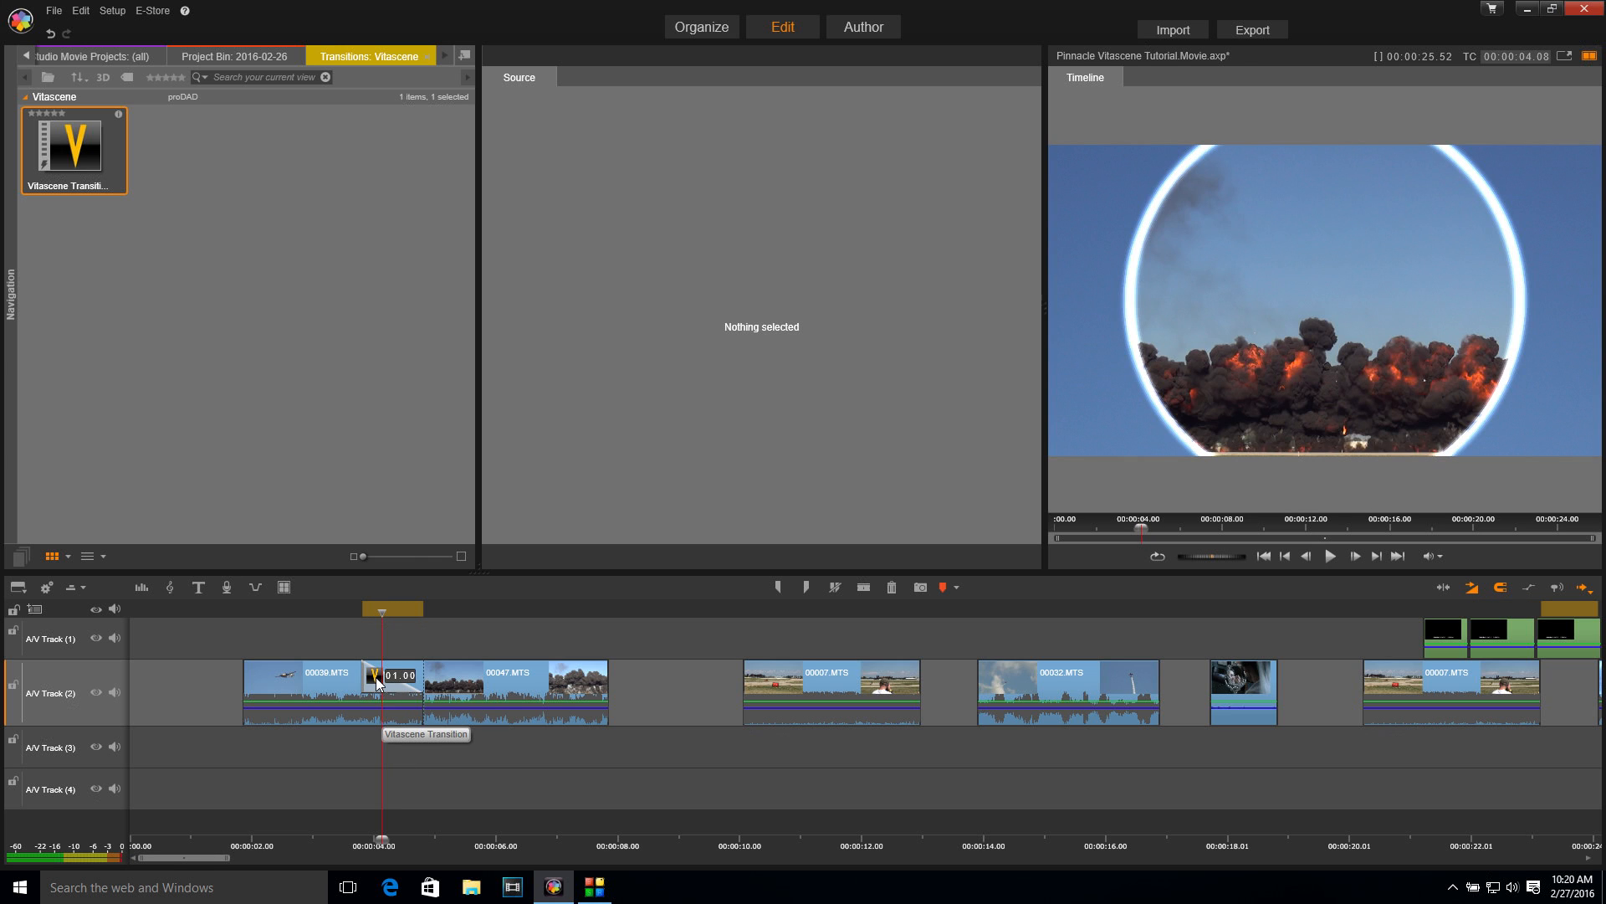
- Open the Vitascene transition between the first two clips in the Vitascene editor
right_click(382, 682)
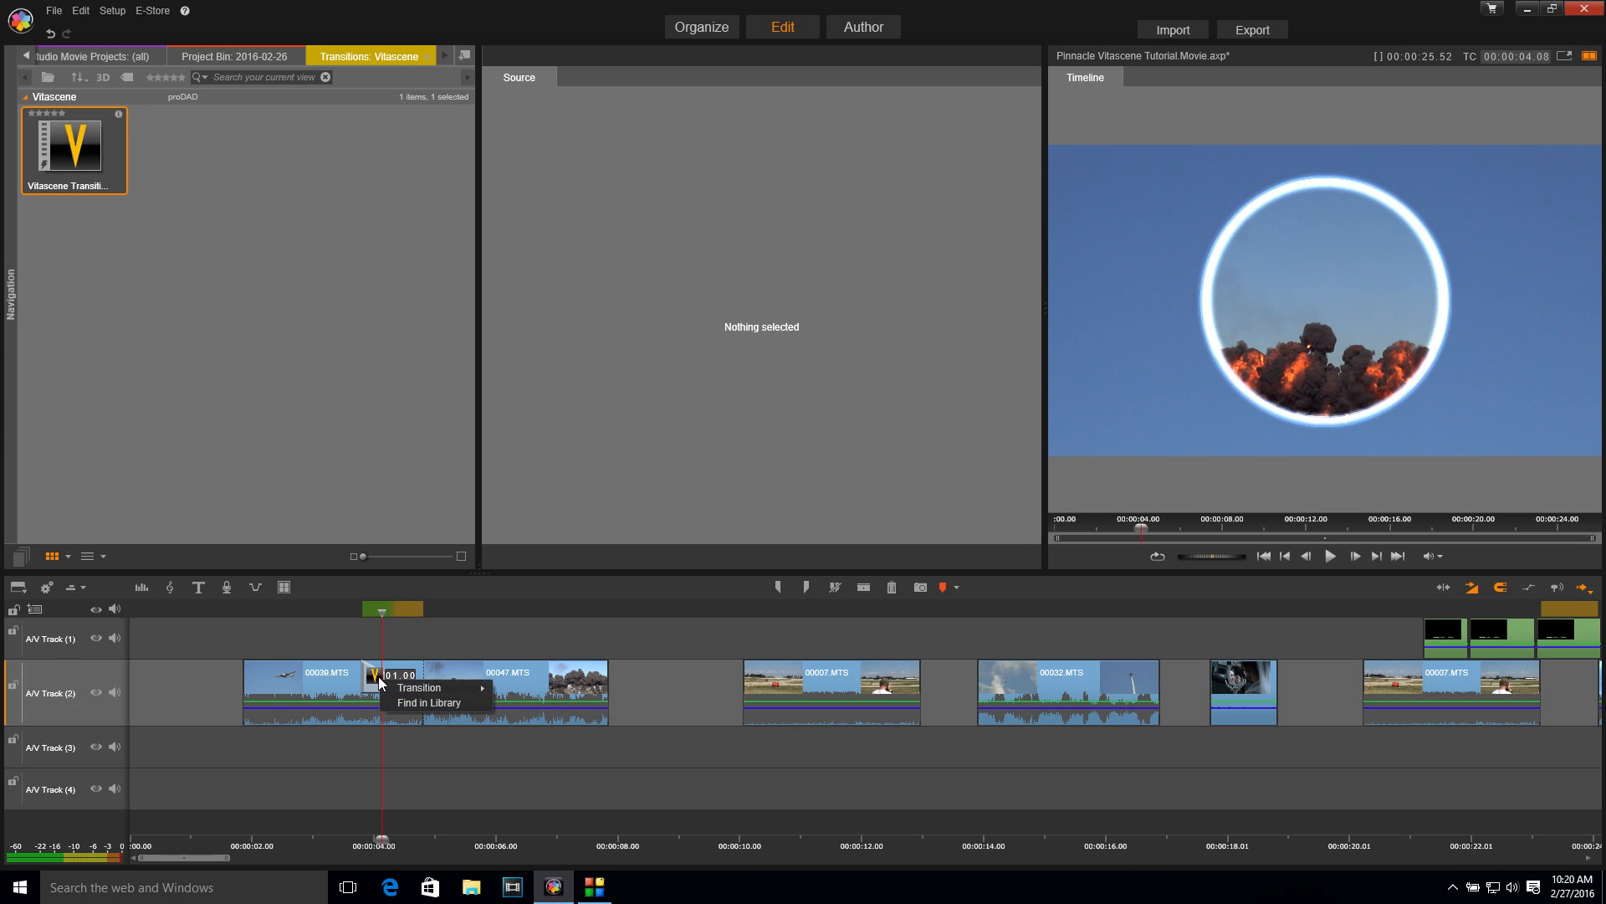
mouse_move(411, 689)
click(509, 689)
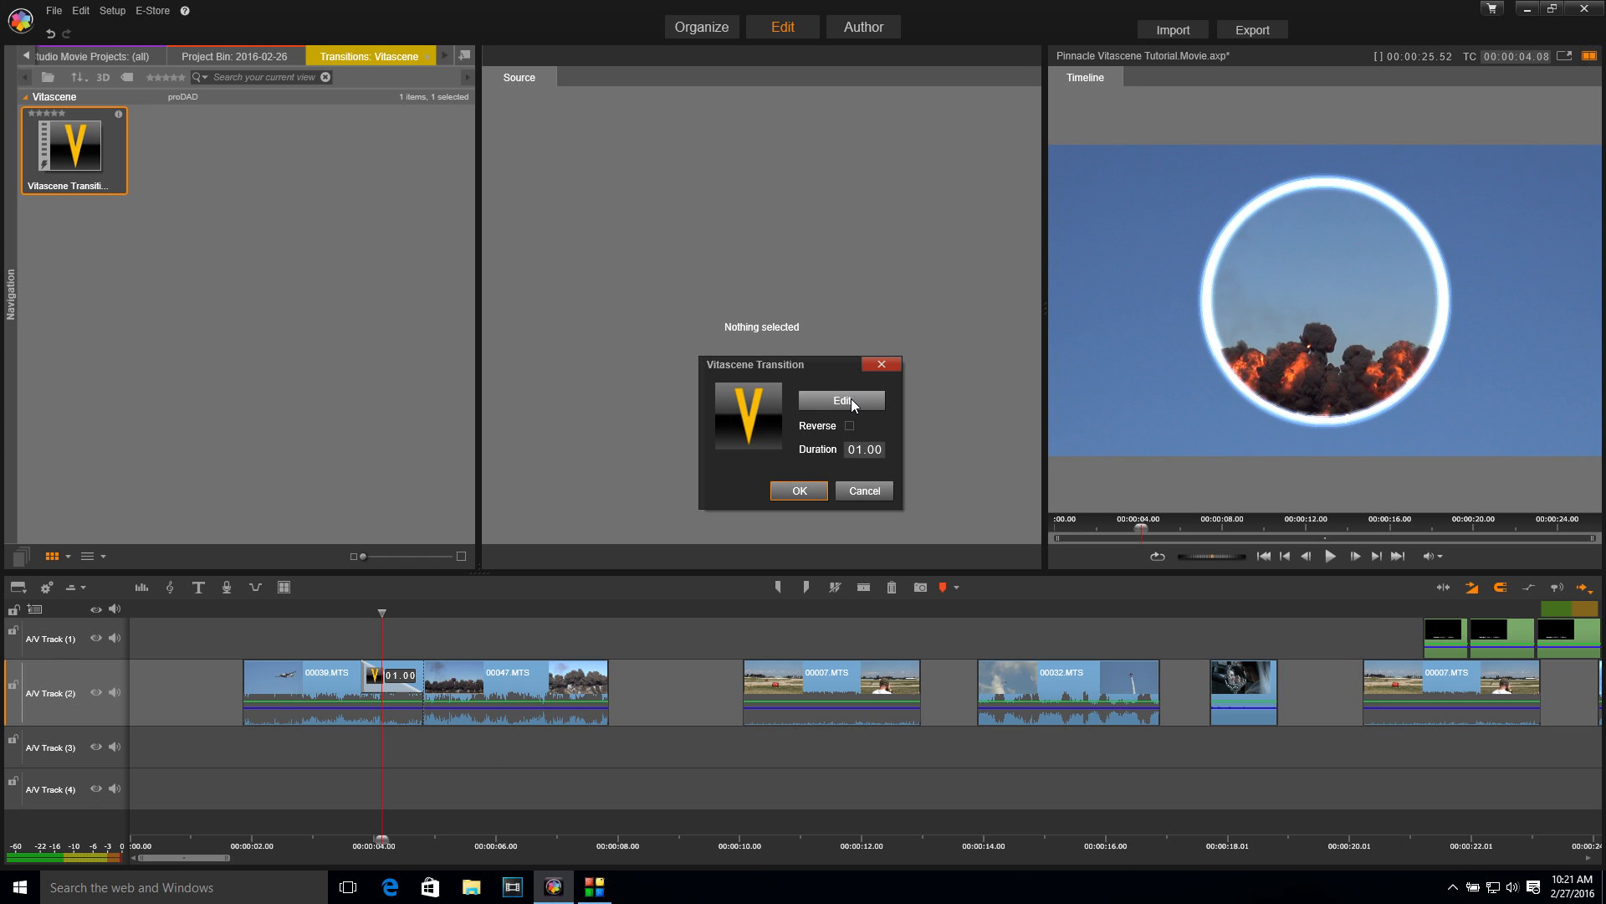
click(841, 403)
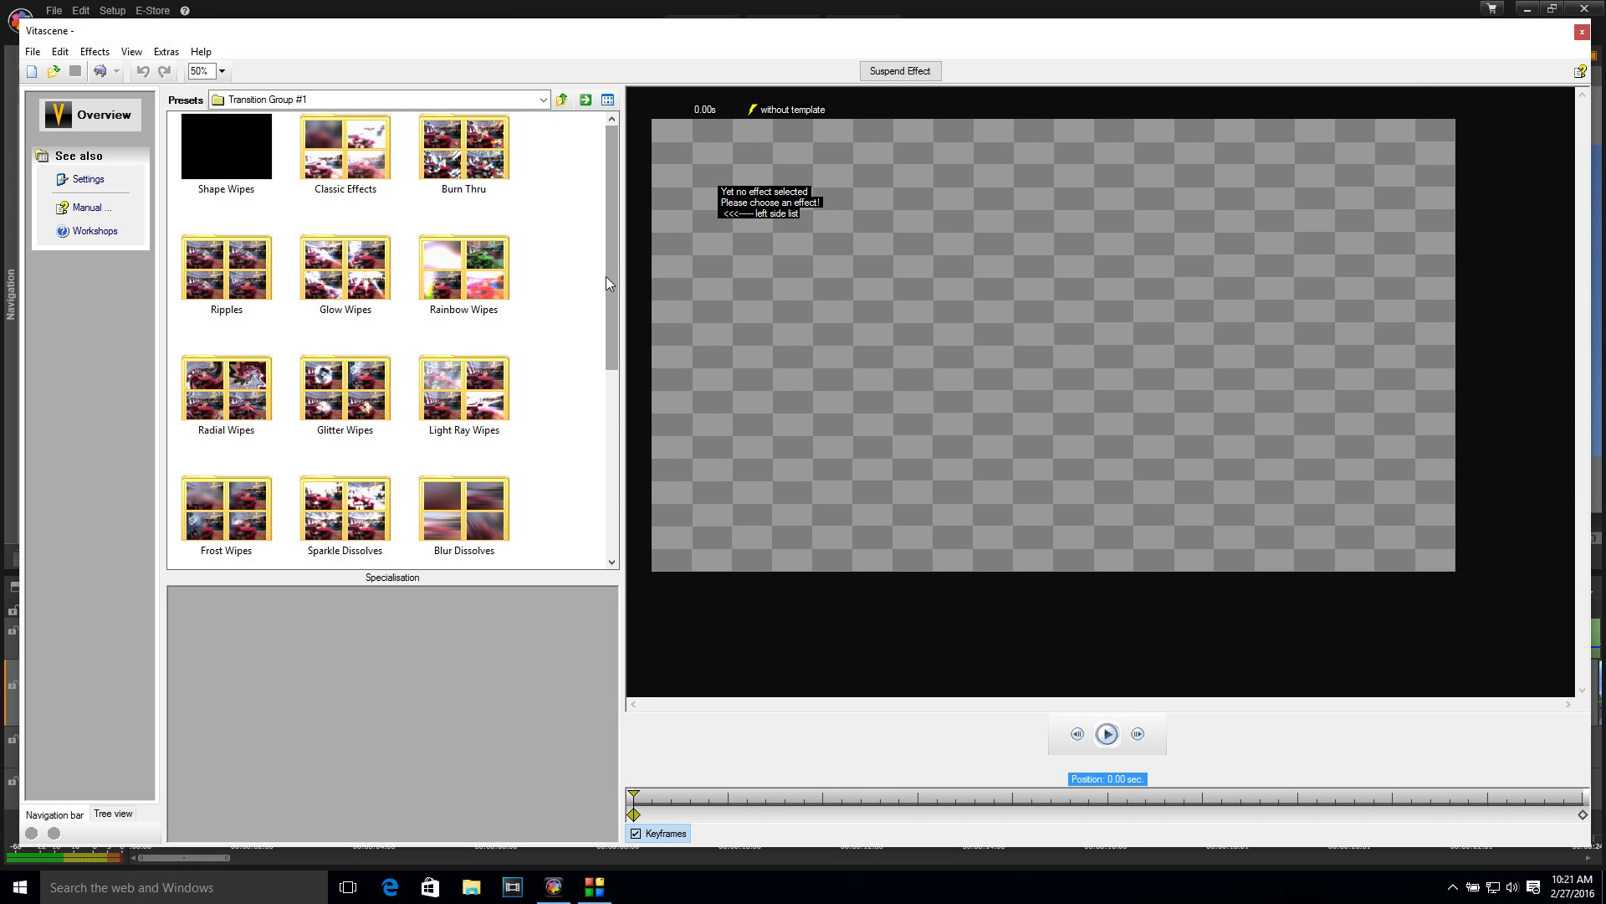
- Apply the Intense Soft Centre Zoom Sweep Dissolve #75 preset from Blur Dissolves and scrub through it
scroll(594, 251, down, 3)
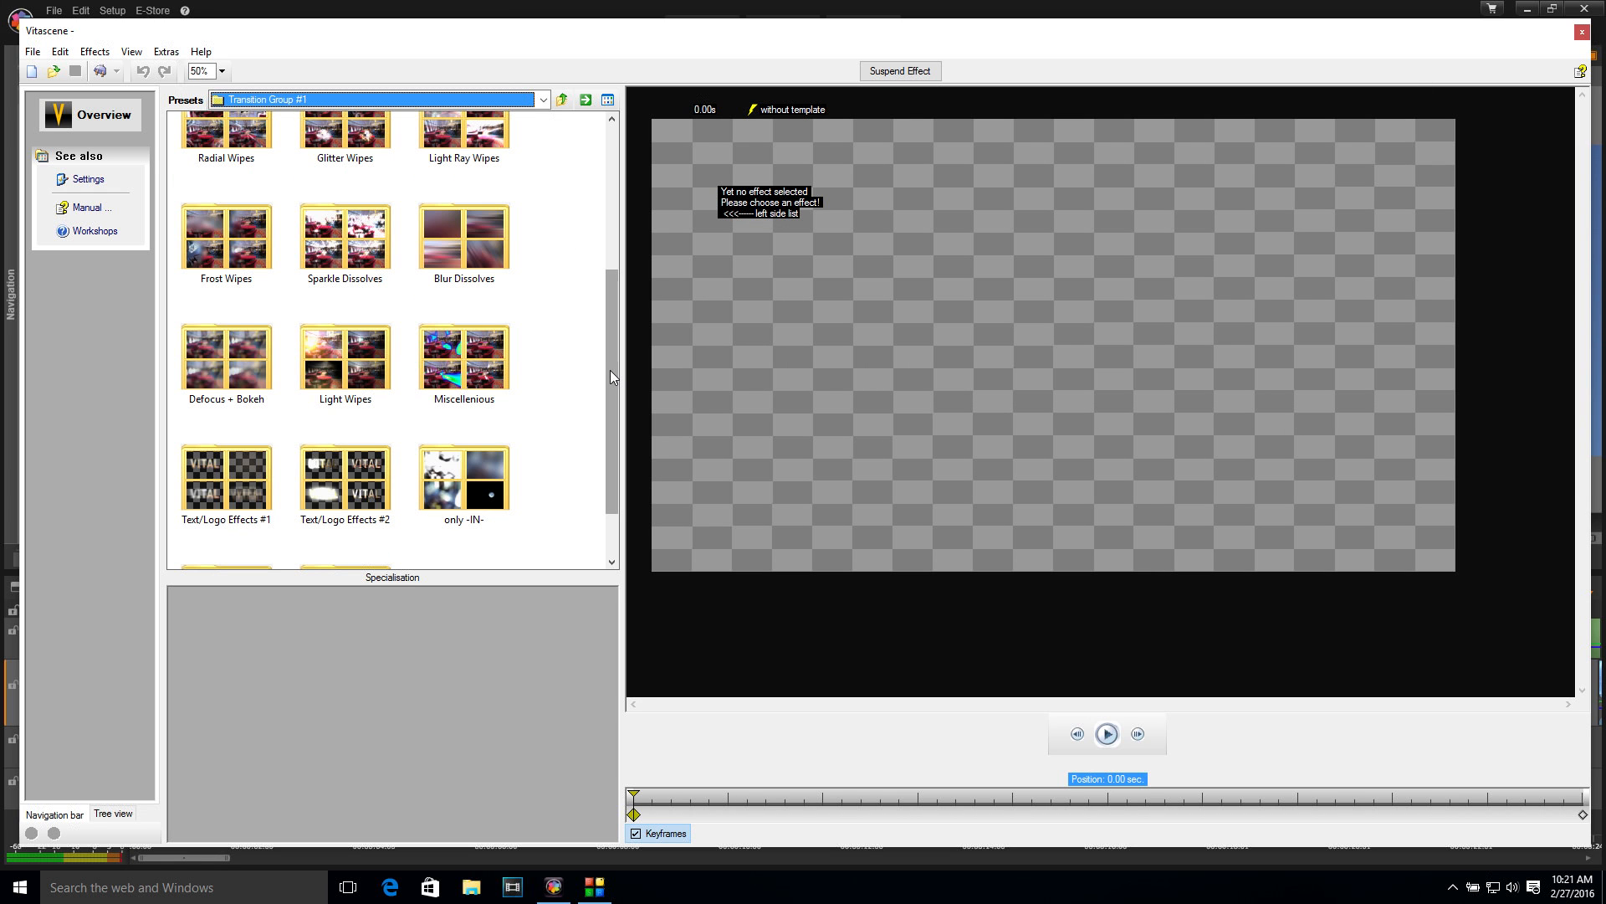
drag(610, 369, 603, 280)
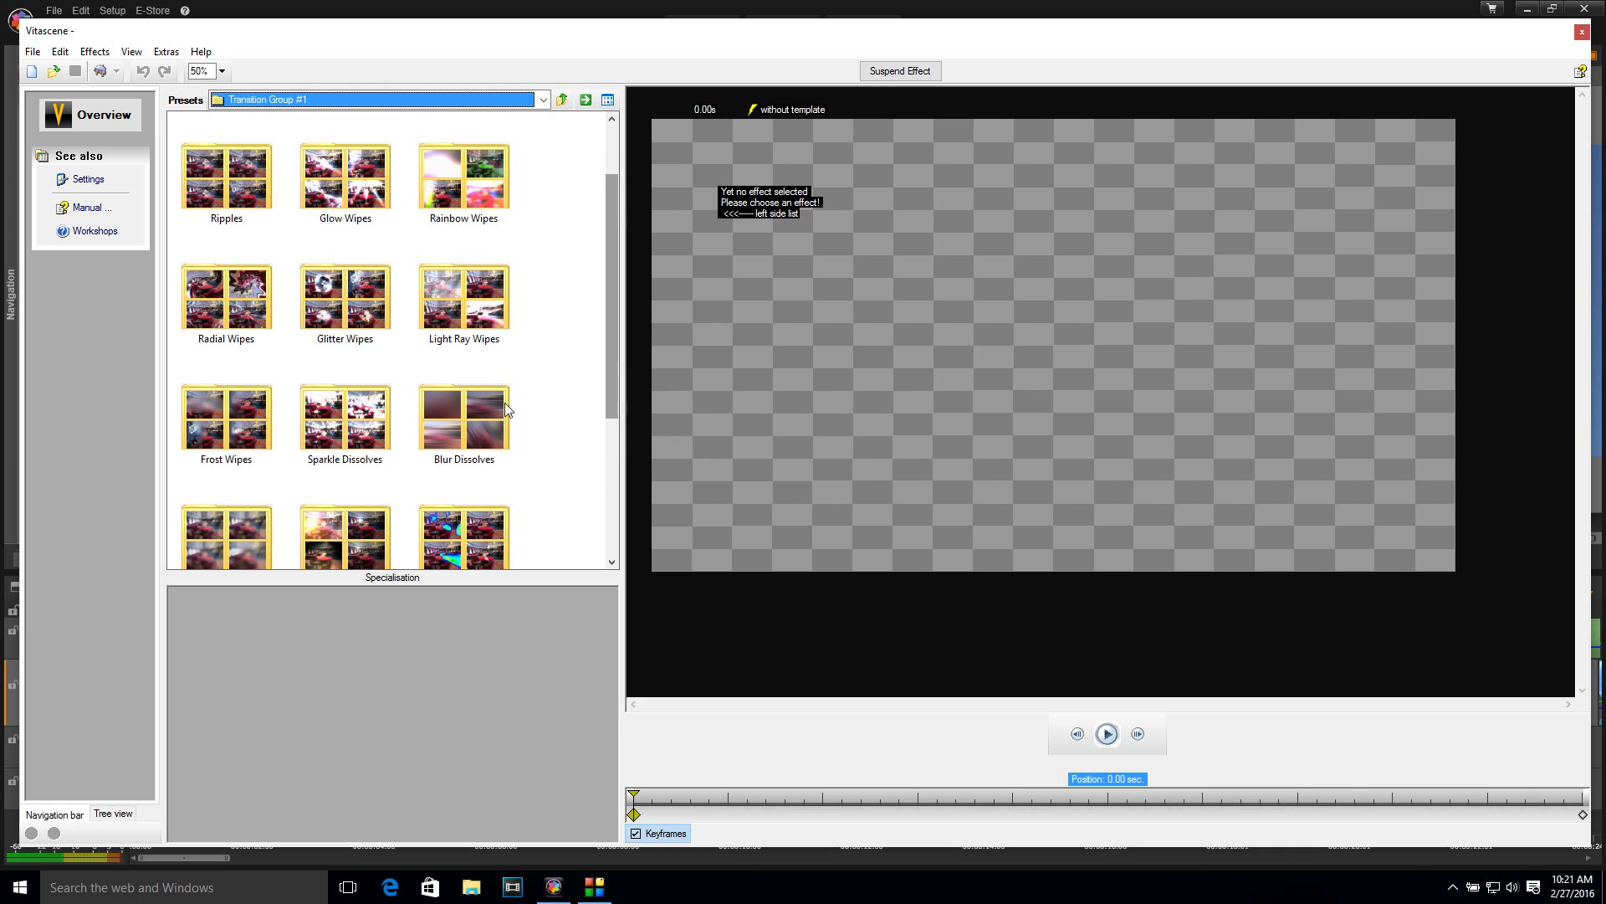
double_click(485, 442)
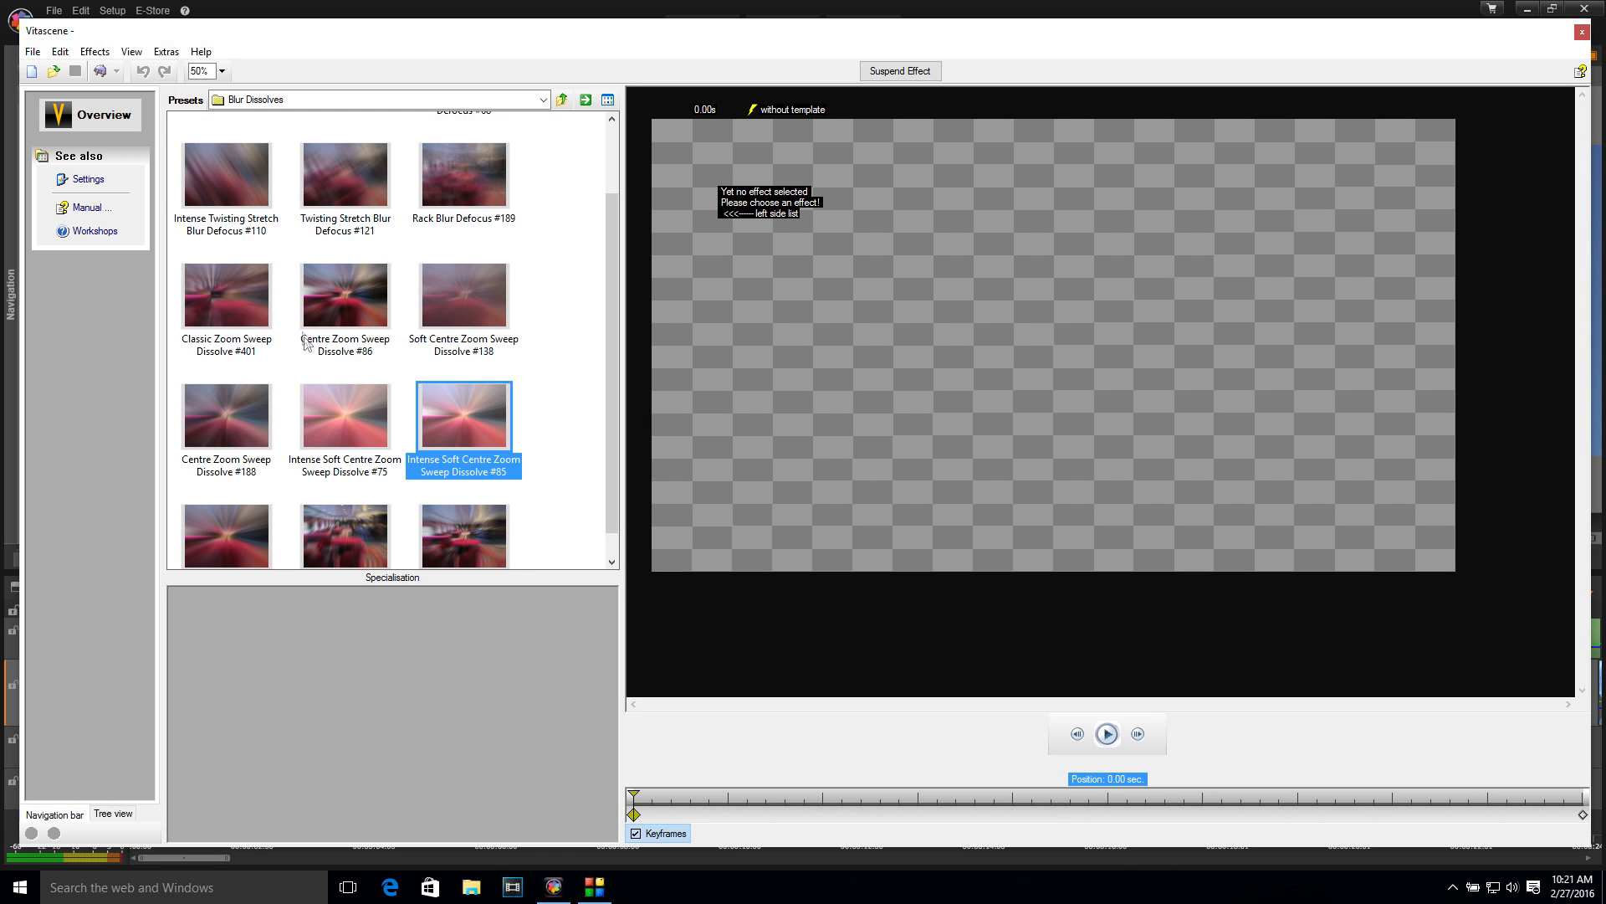
double_click(334, 422)
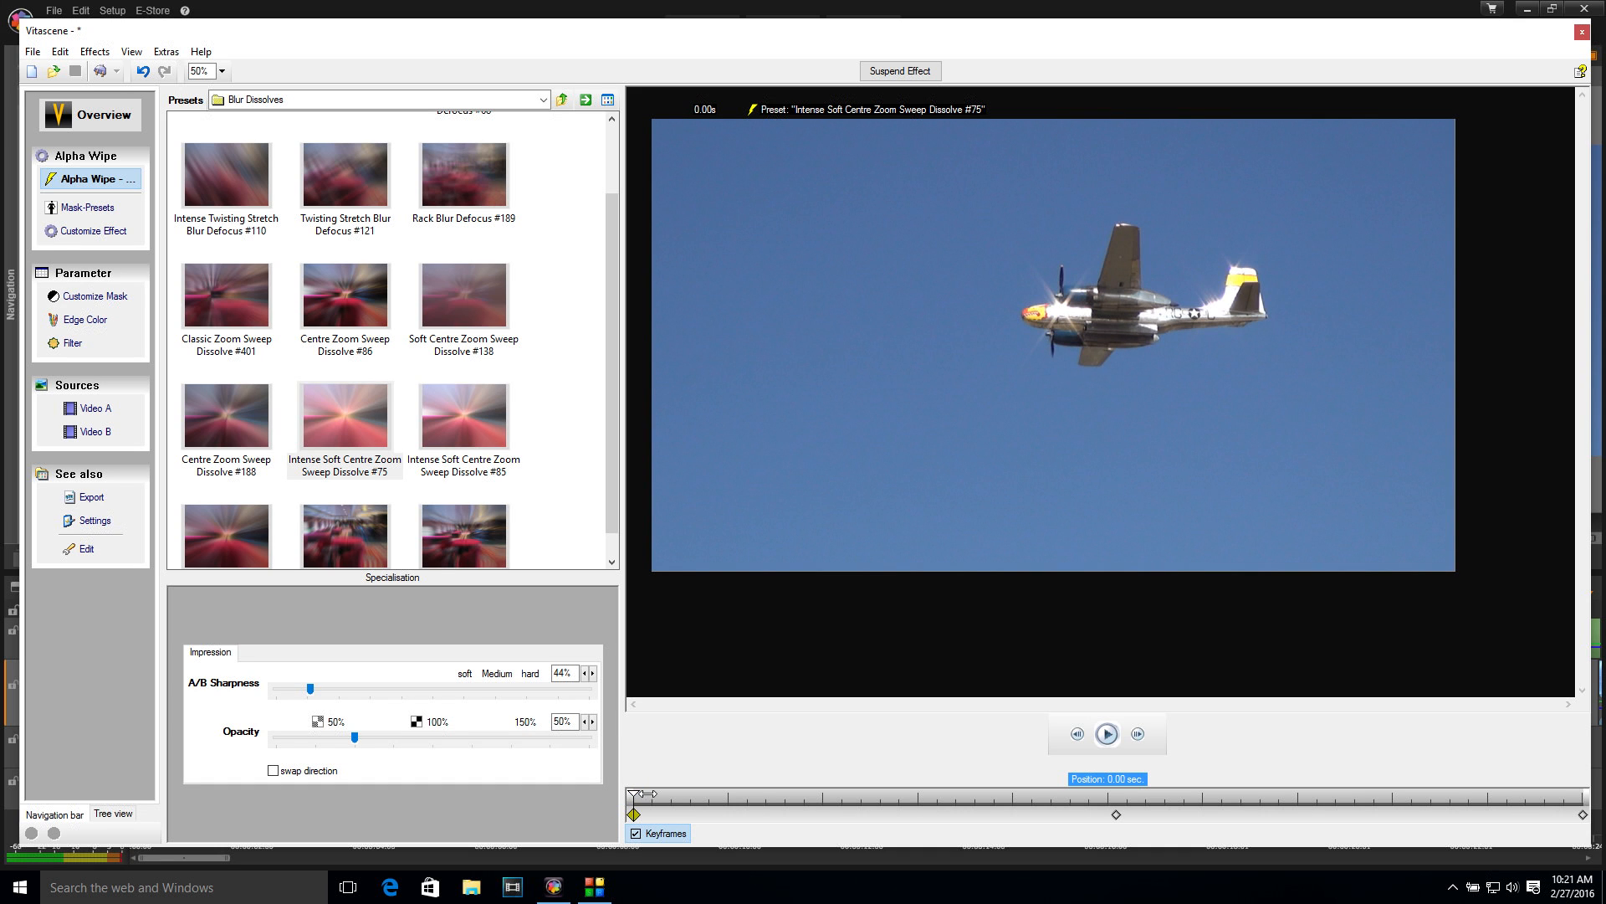
drag(649, 793, 1600, 758)
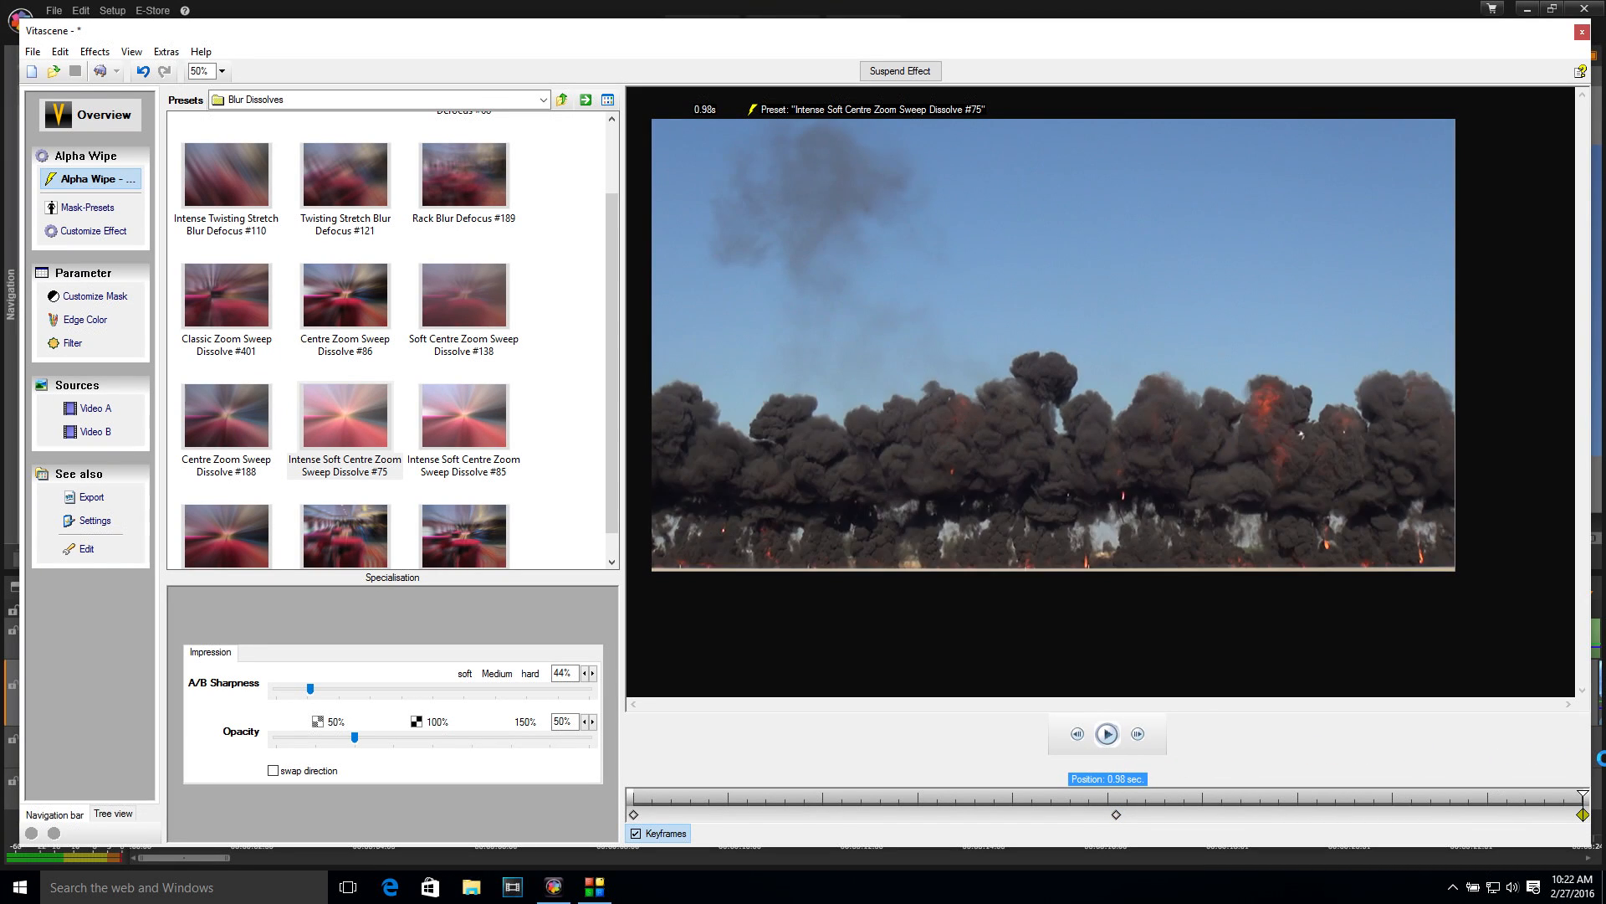
click(633, 804)
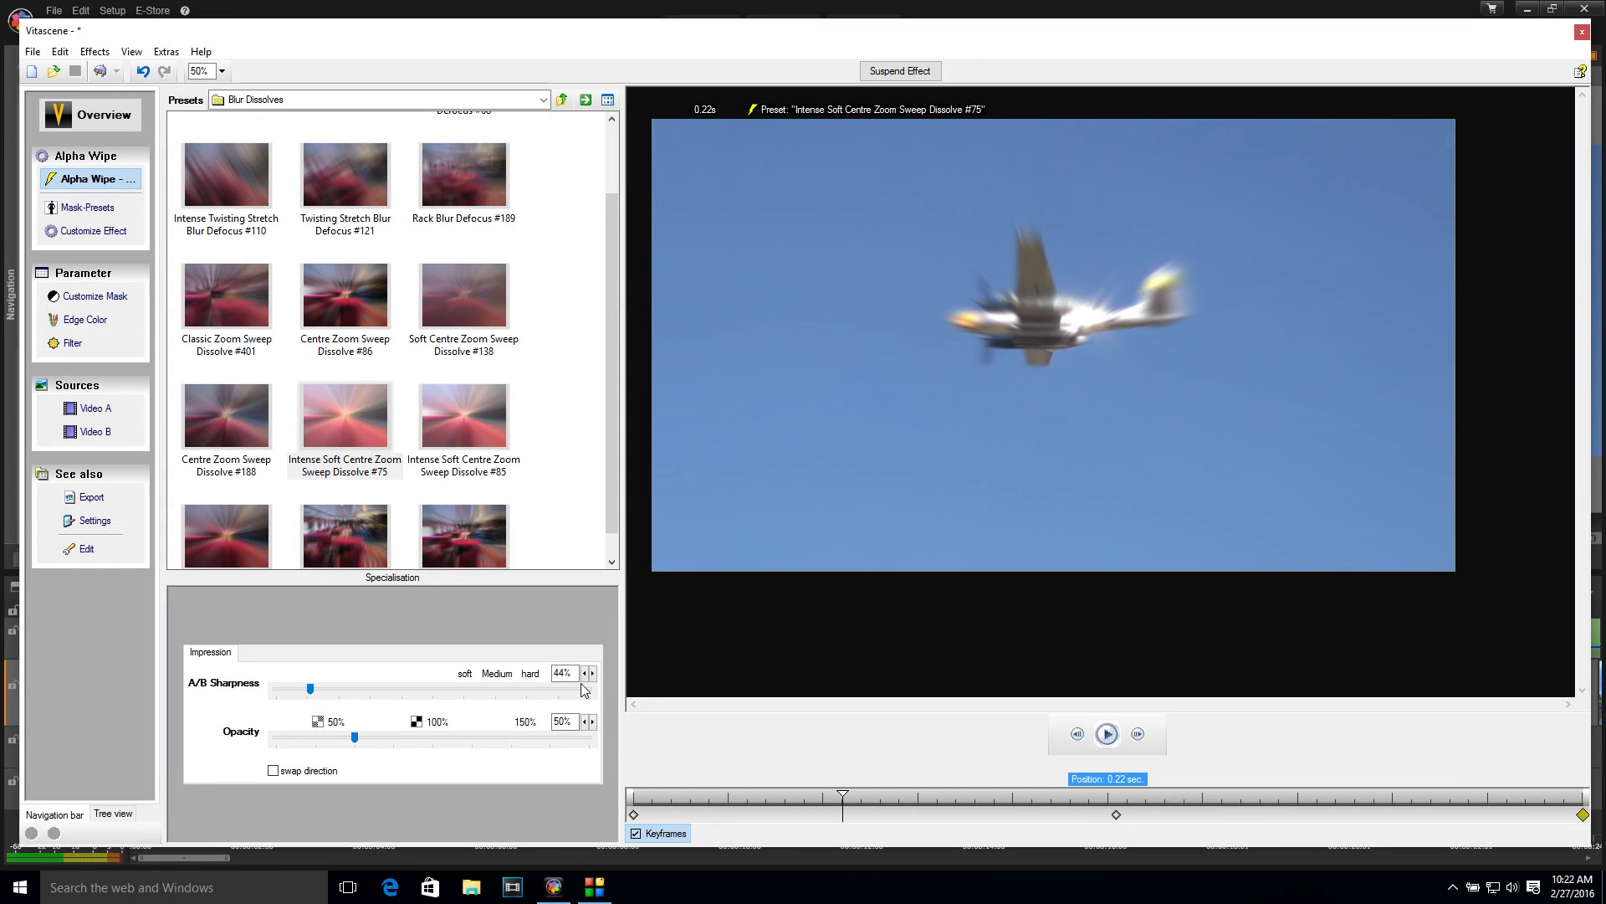
- Apply the Energy Hit Horizontal Sweep #632 preset from the Light Wipes group to the transition
click(344, 100)
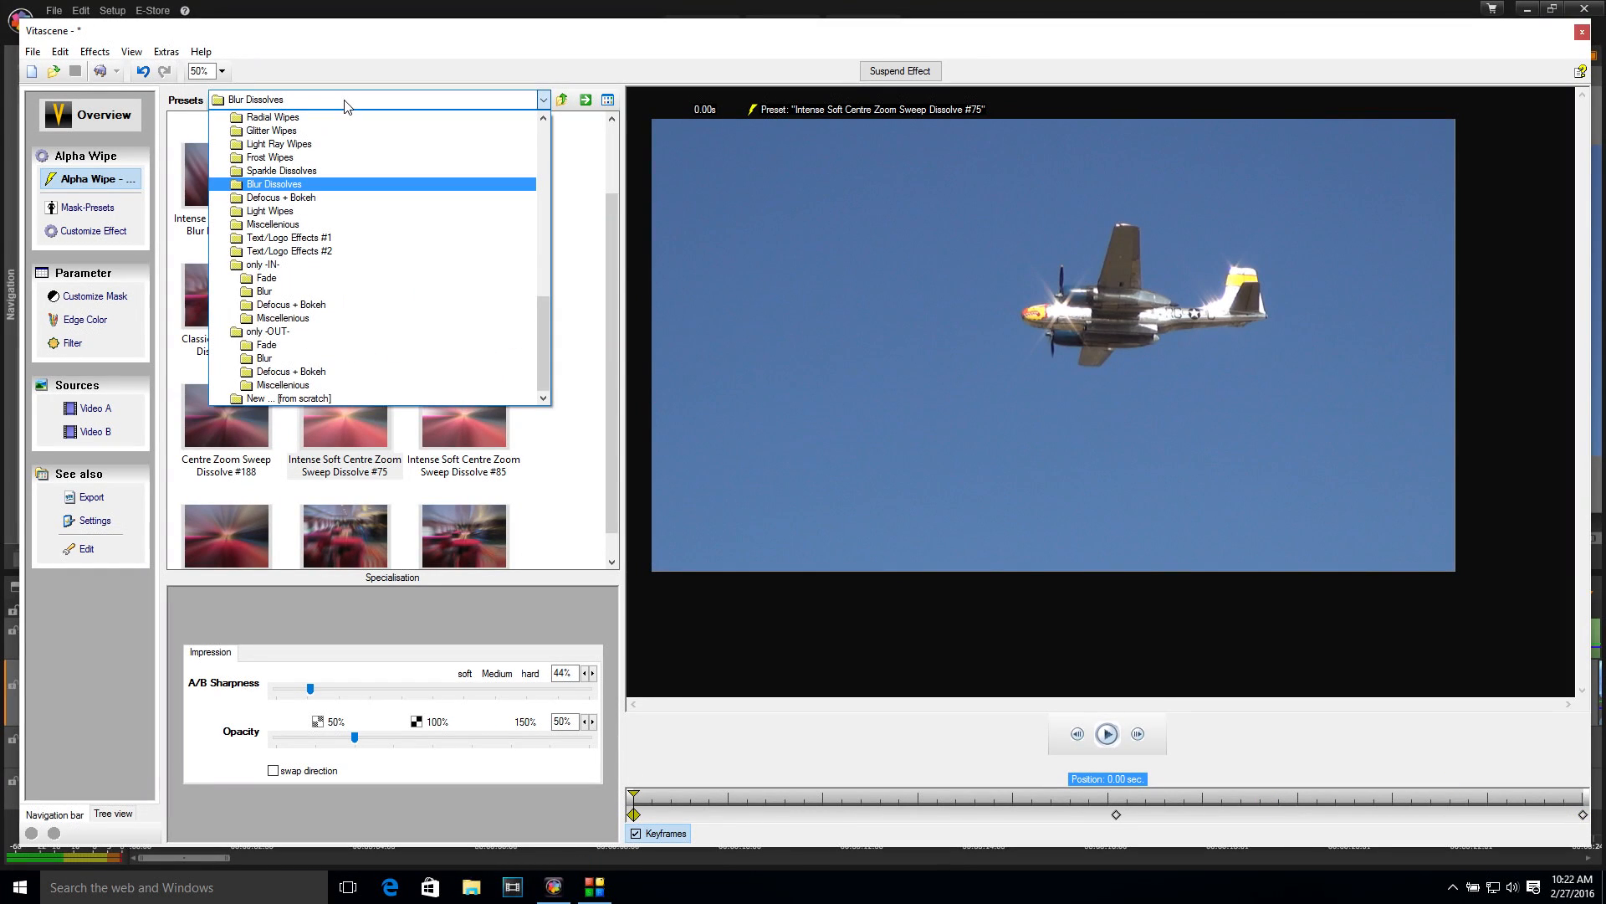
click(384, 211)
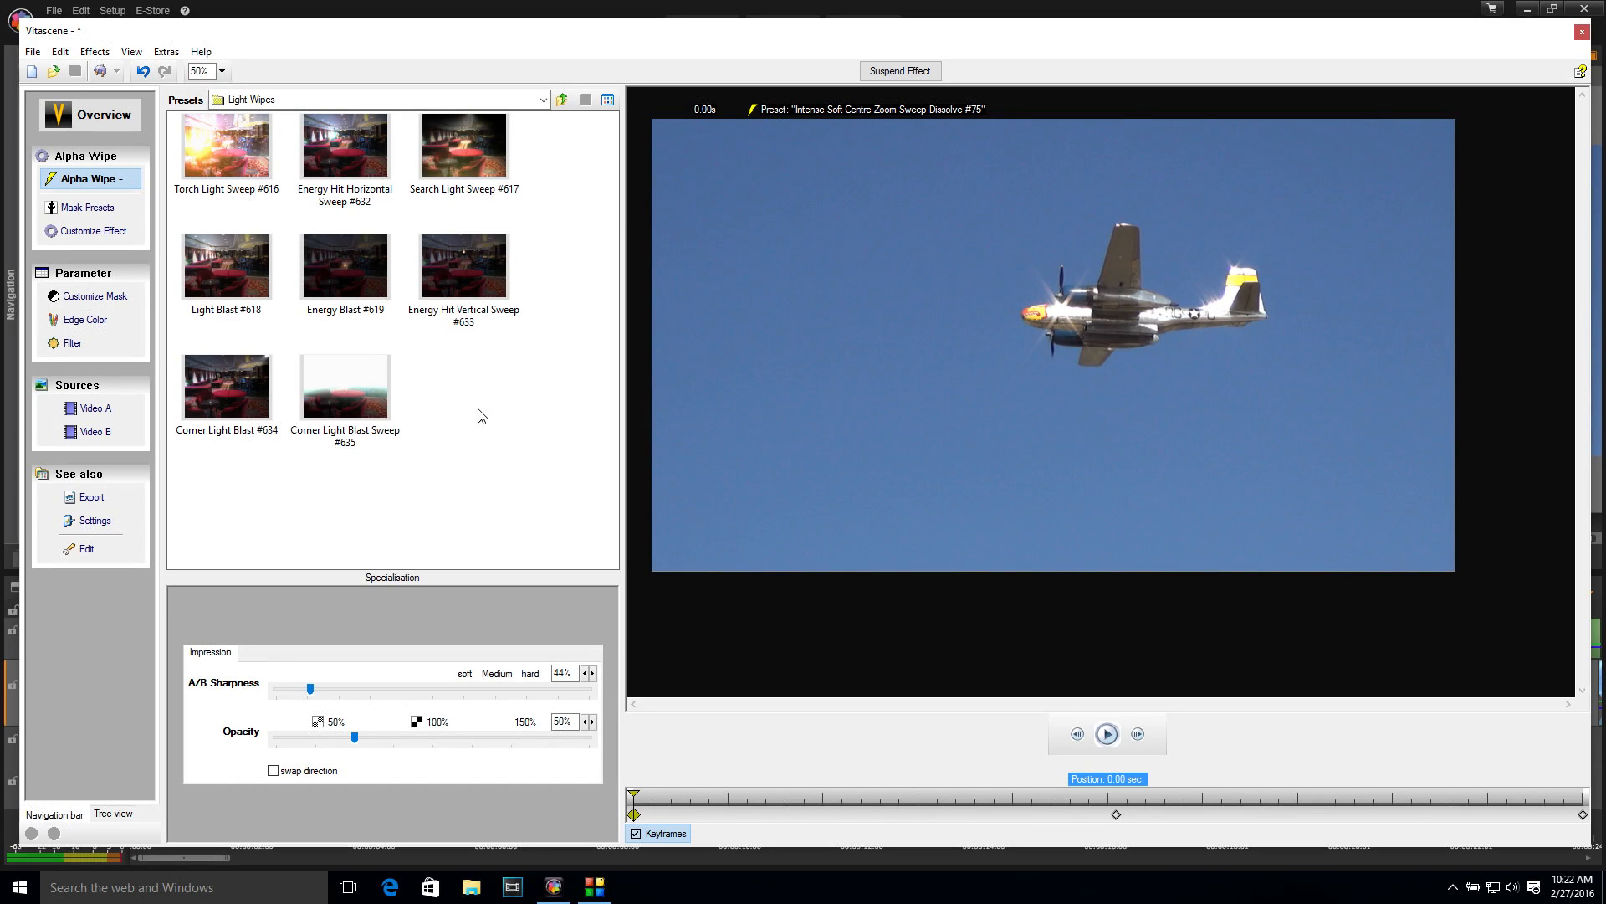
click(346, 151)
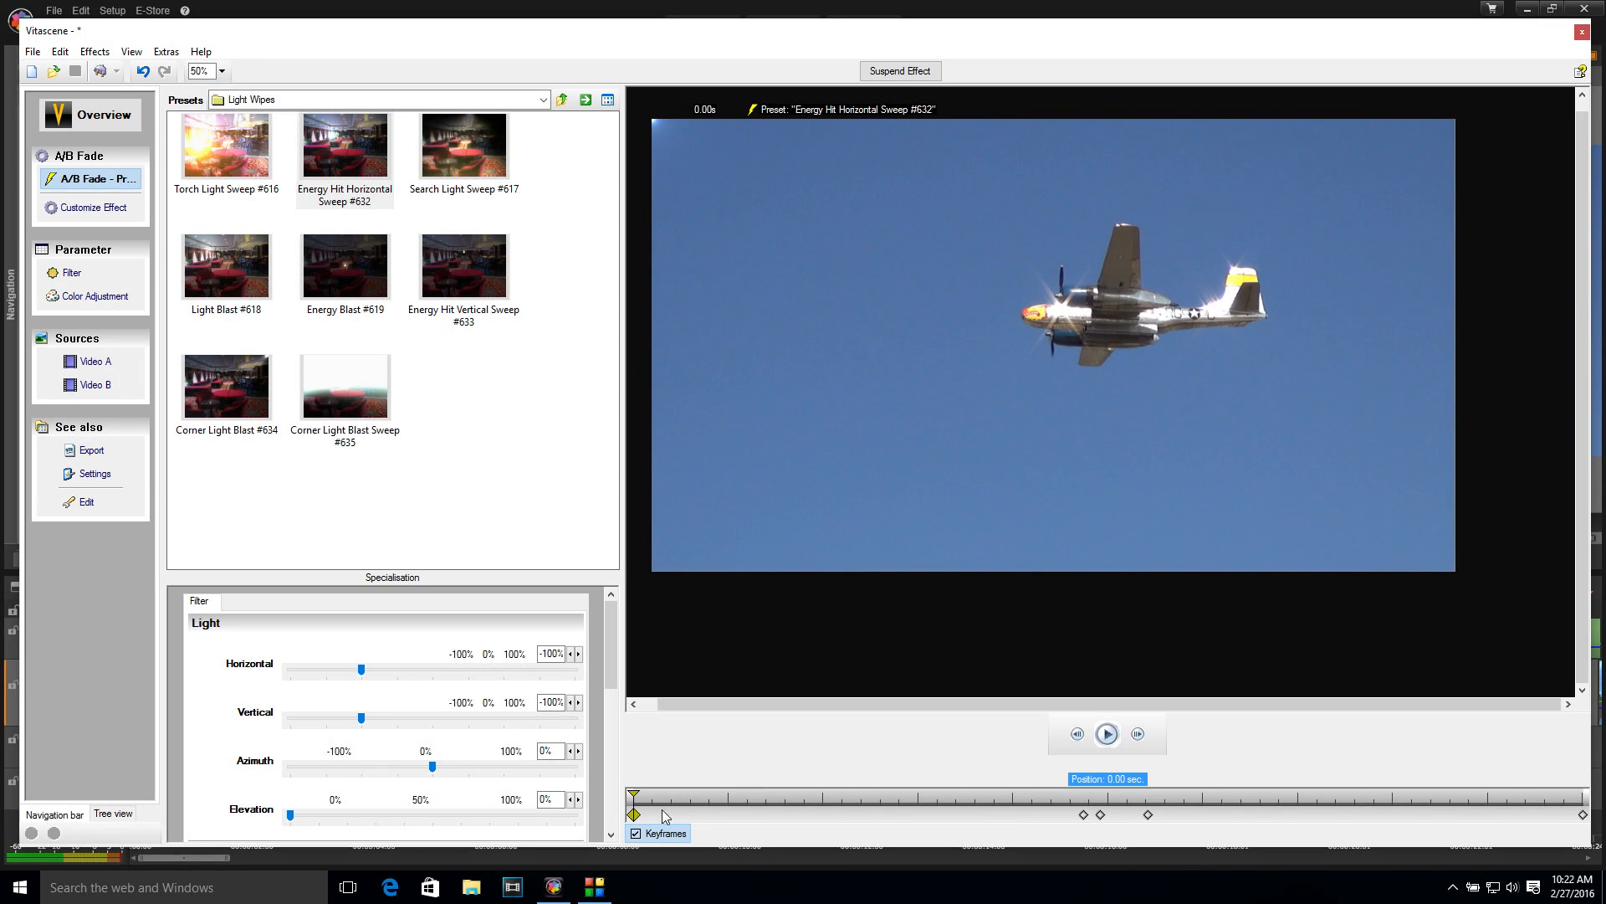
- Scrub through the Energy Hit Horizontal Sweep transition and check the picture at each of its keyframes
drag(650, 789, 855, 796)
click(634, 814)
drag(635, 795, 846, 776)
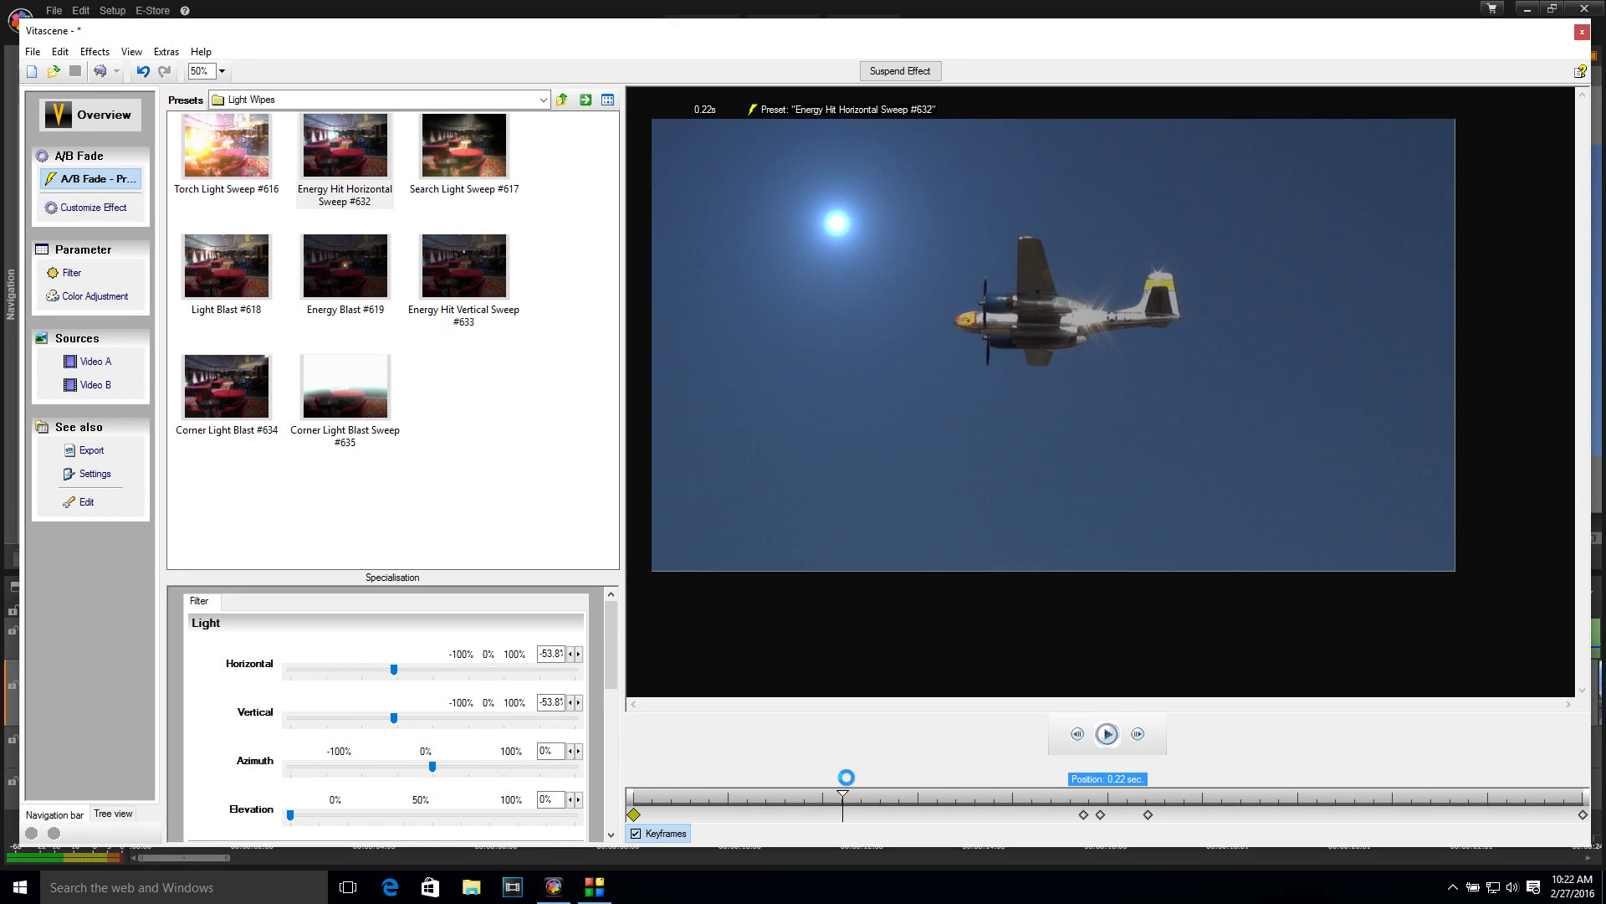
drag(846, 776, 1592, 725)
drag(1592, 724, 1470, 726)
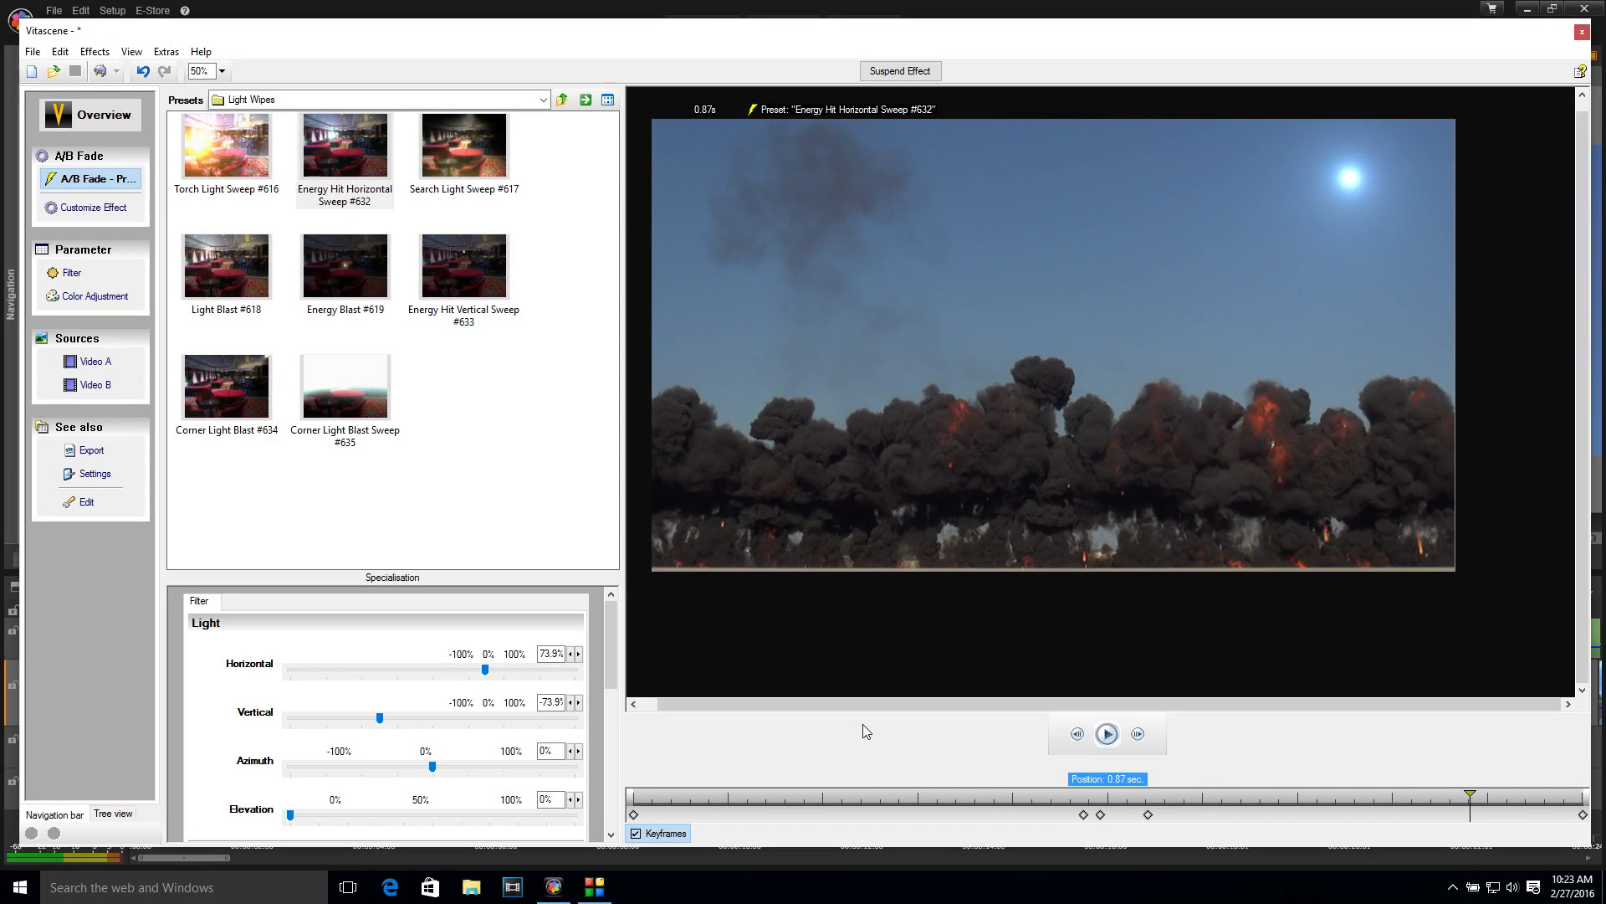
click(1148, 814)
click(633, 817)
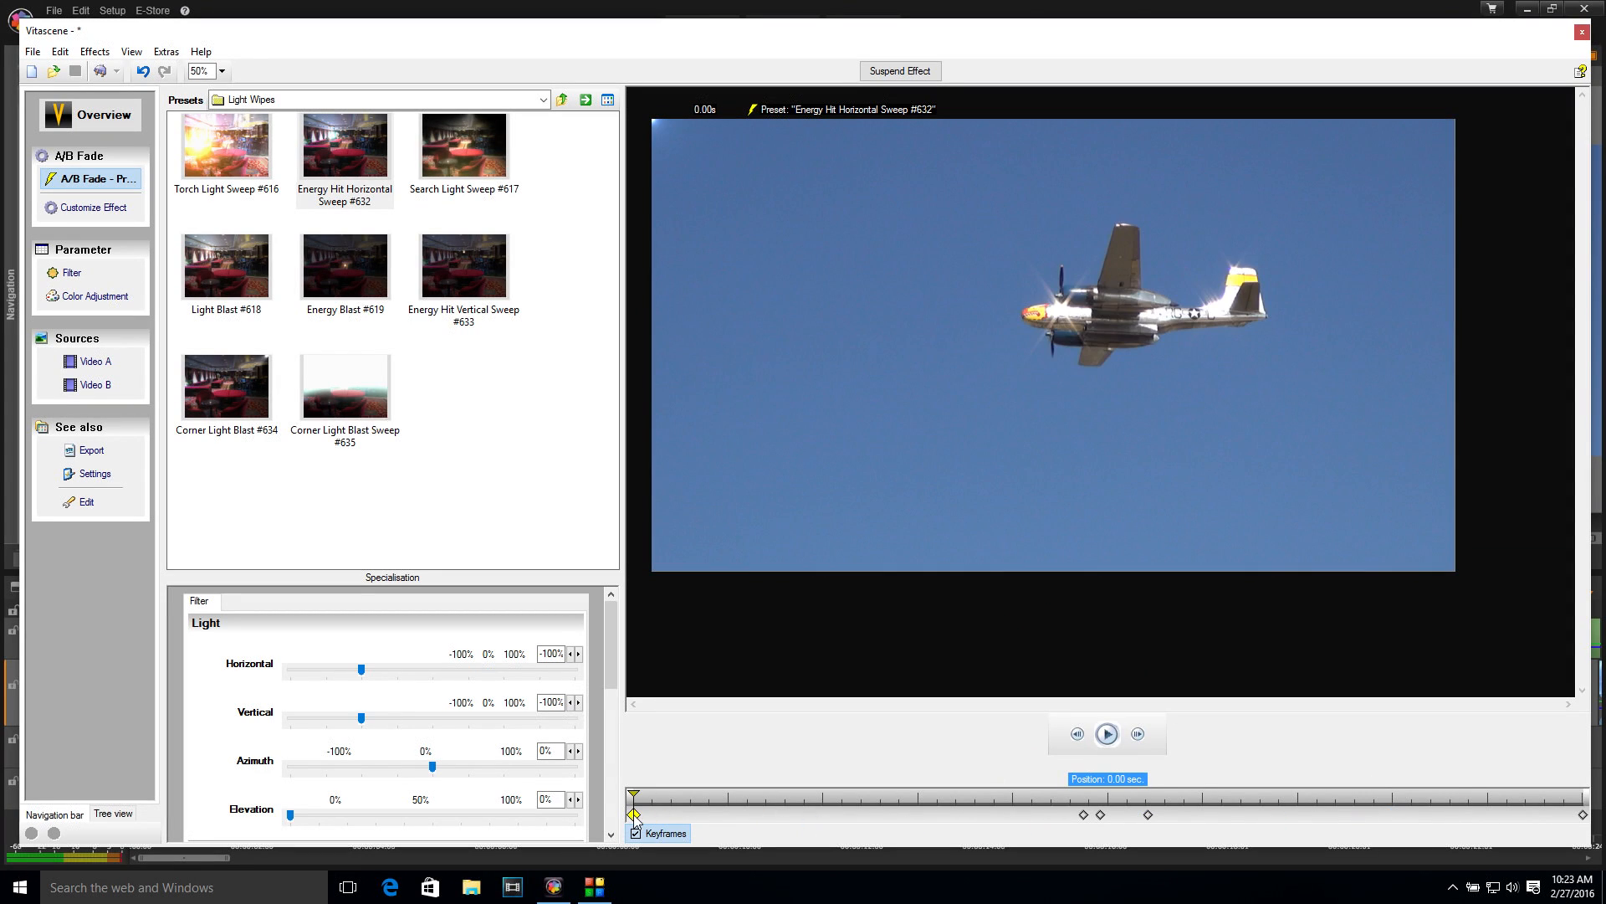
click(1084, 815)
click(1100, 814)
click(1148, 814)
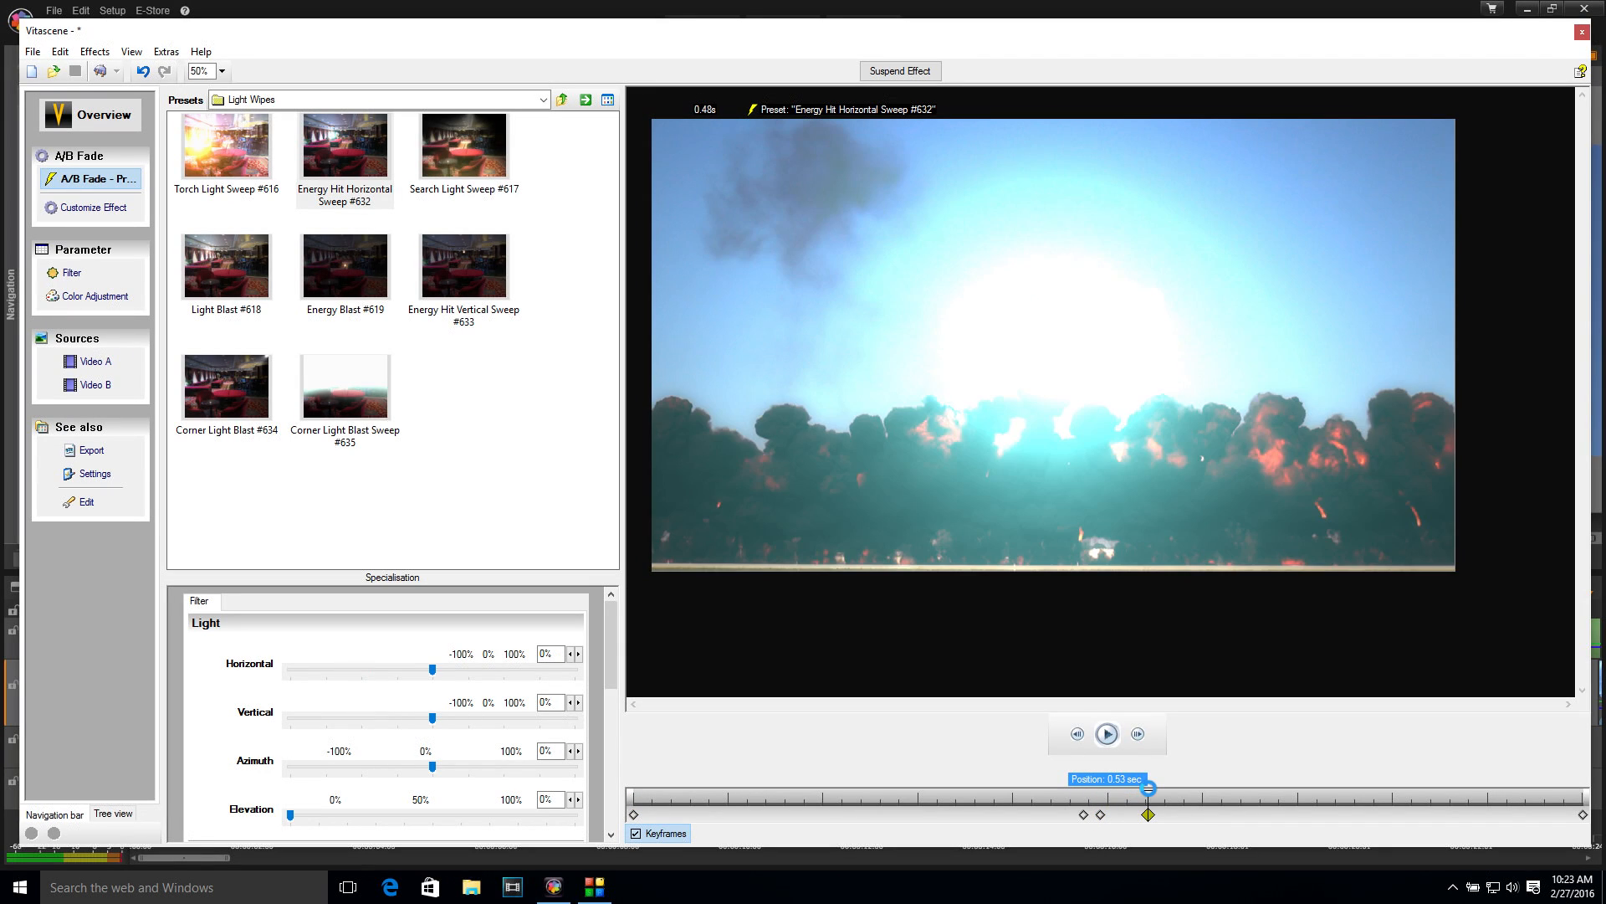
drag(1151, 788, 1576, 784)
click(633, 814)
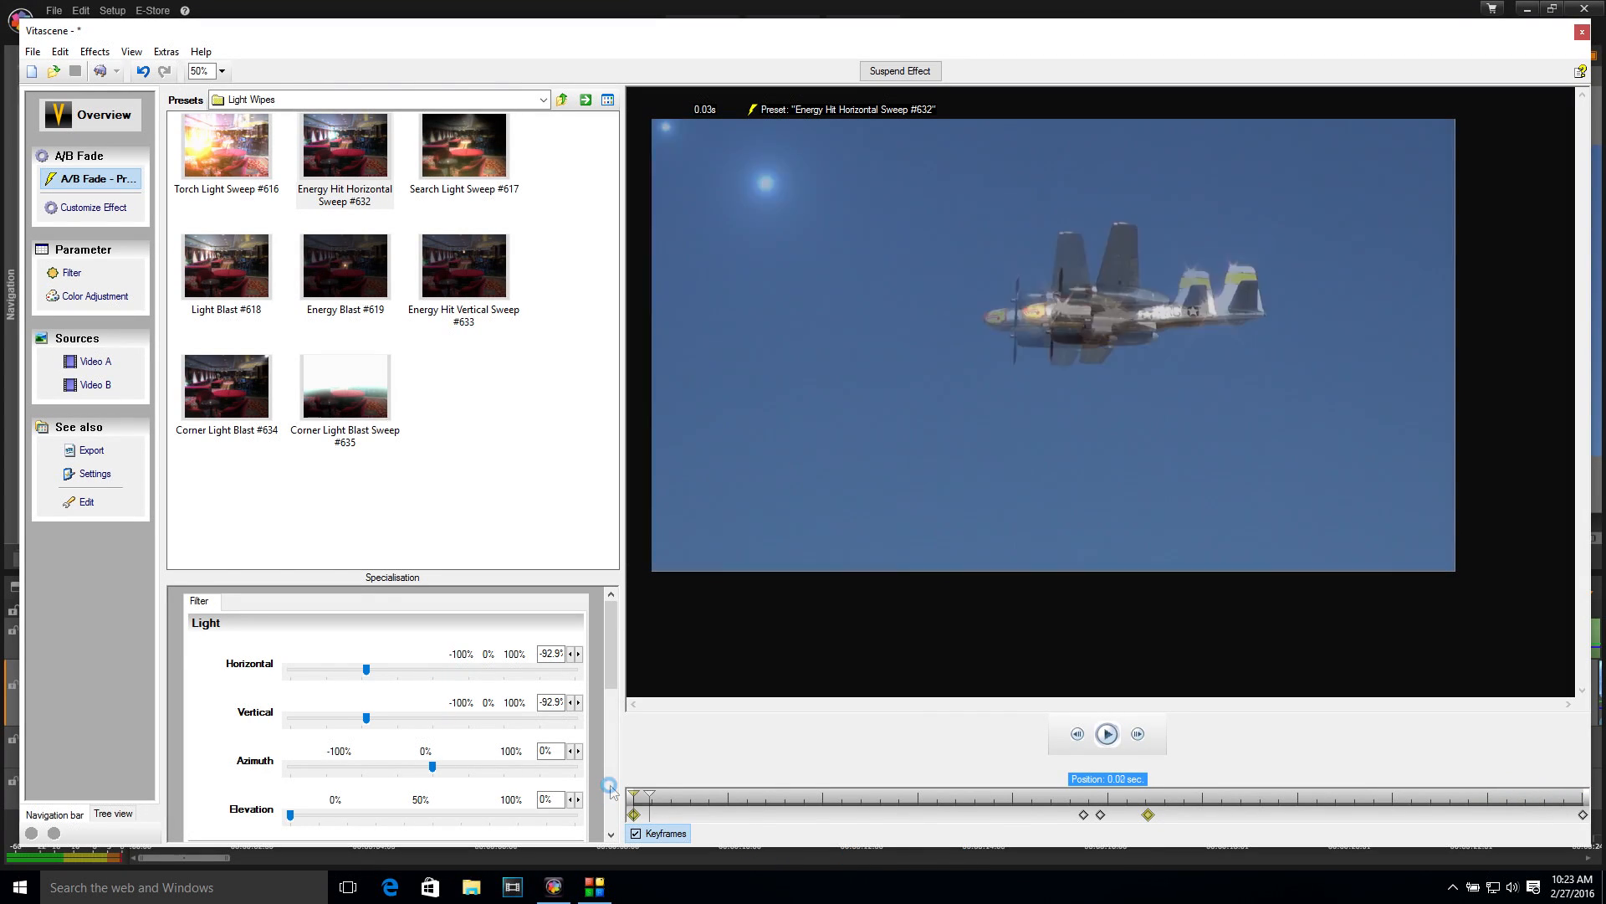
- Open the Light filter's parameters and examine how they change between the start and the 0.53-second keyframe
click(71, 275)
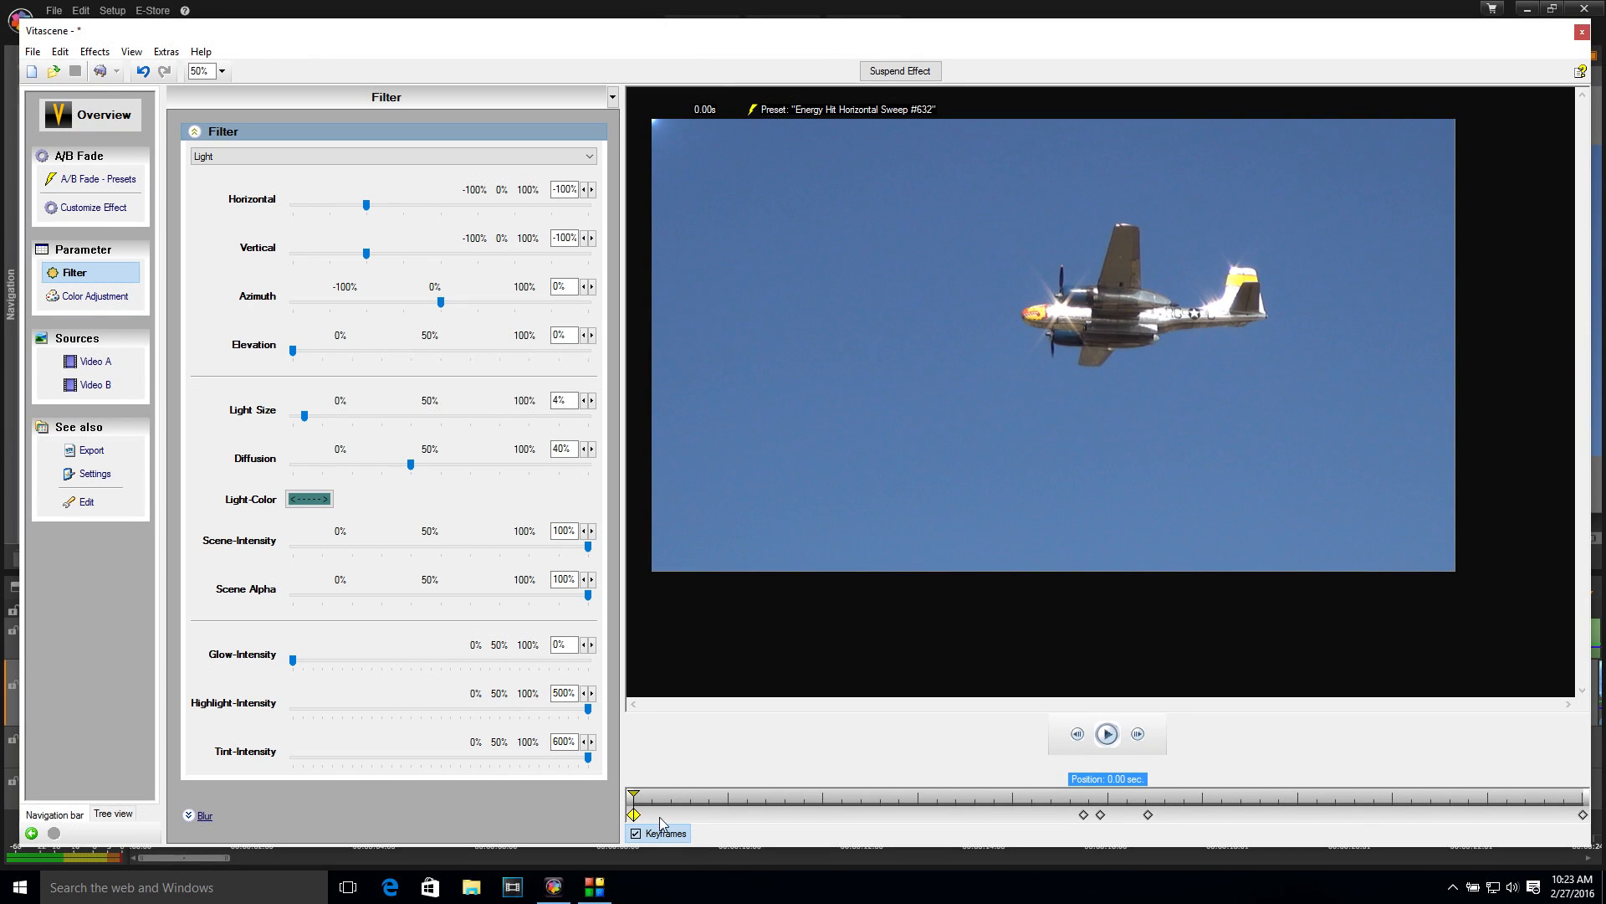
drag(646, 793, 1148, 810)
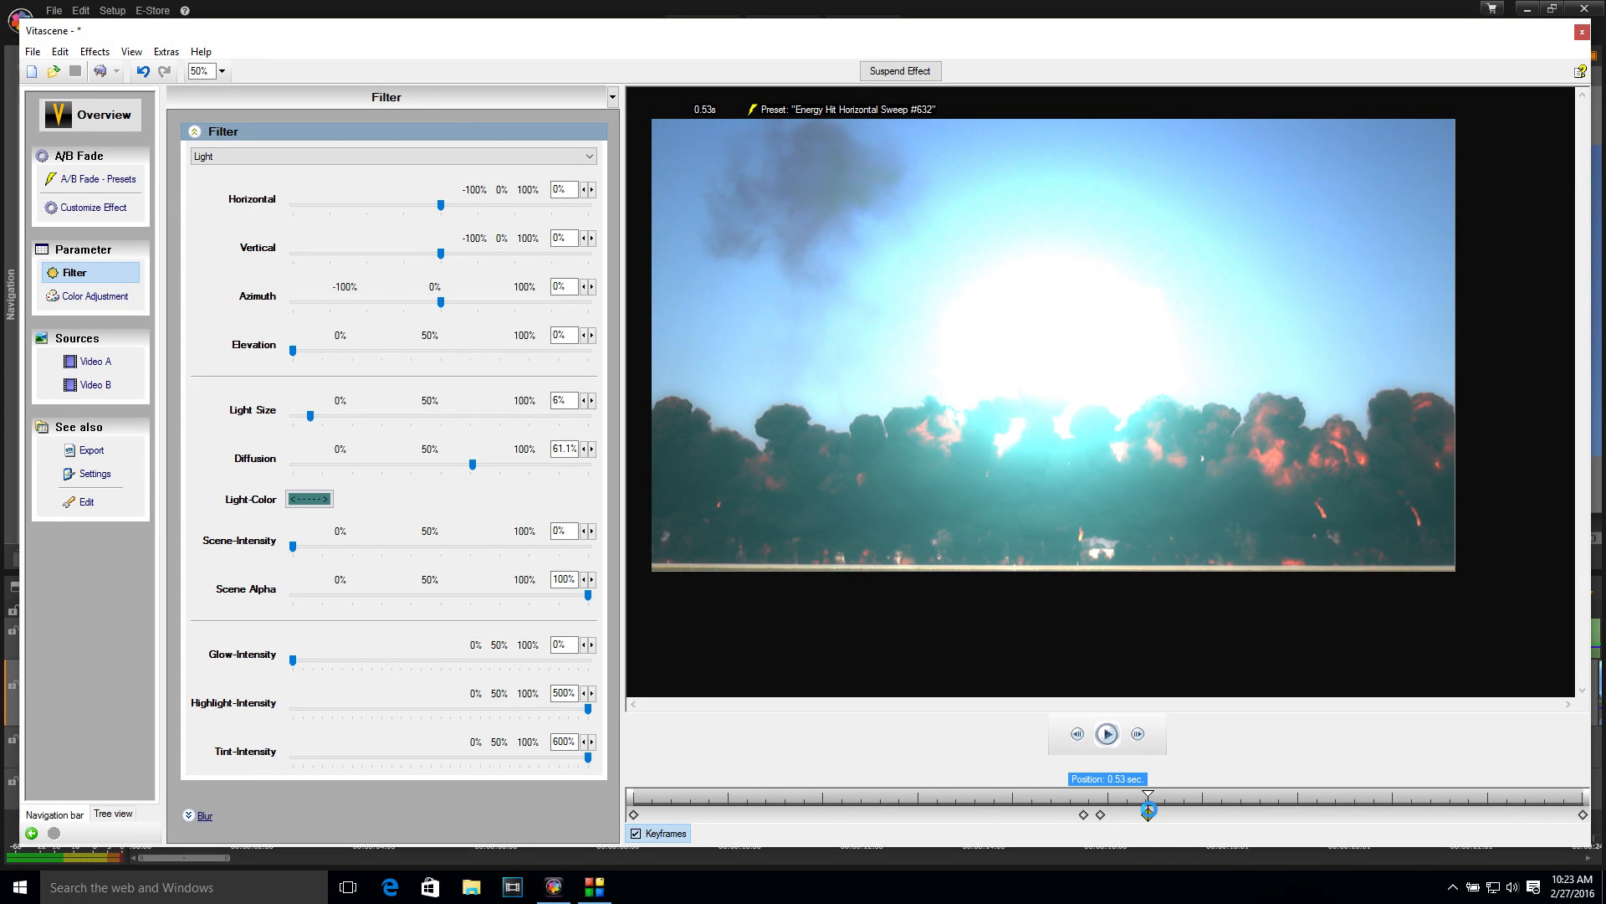
drag(1149, 791, 1386, 775)
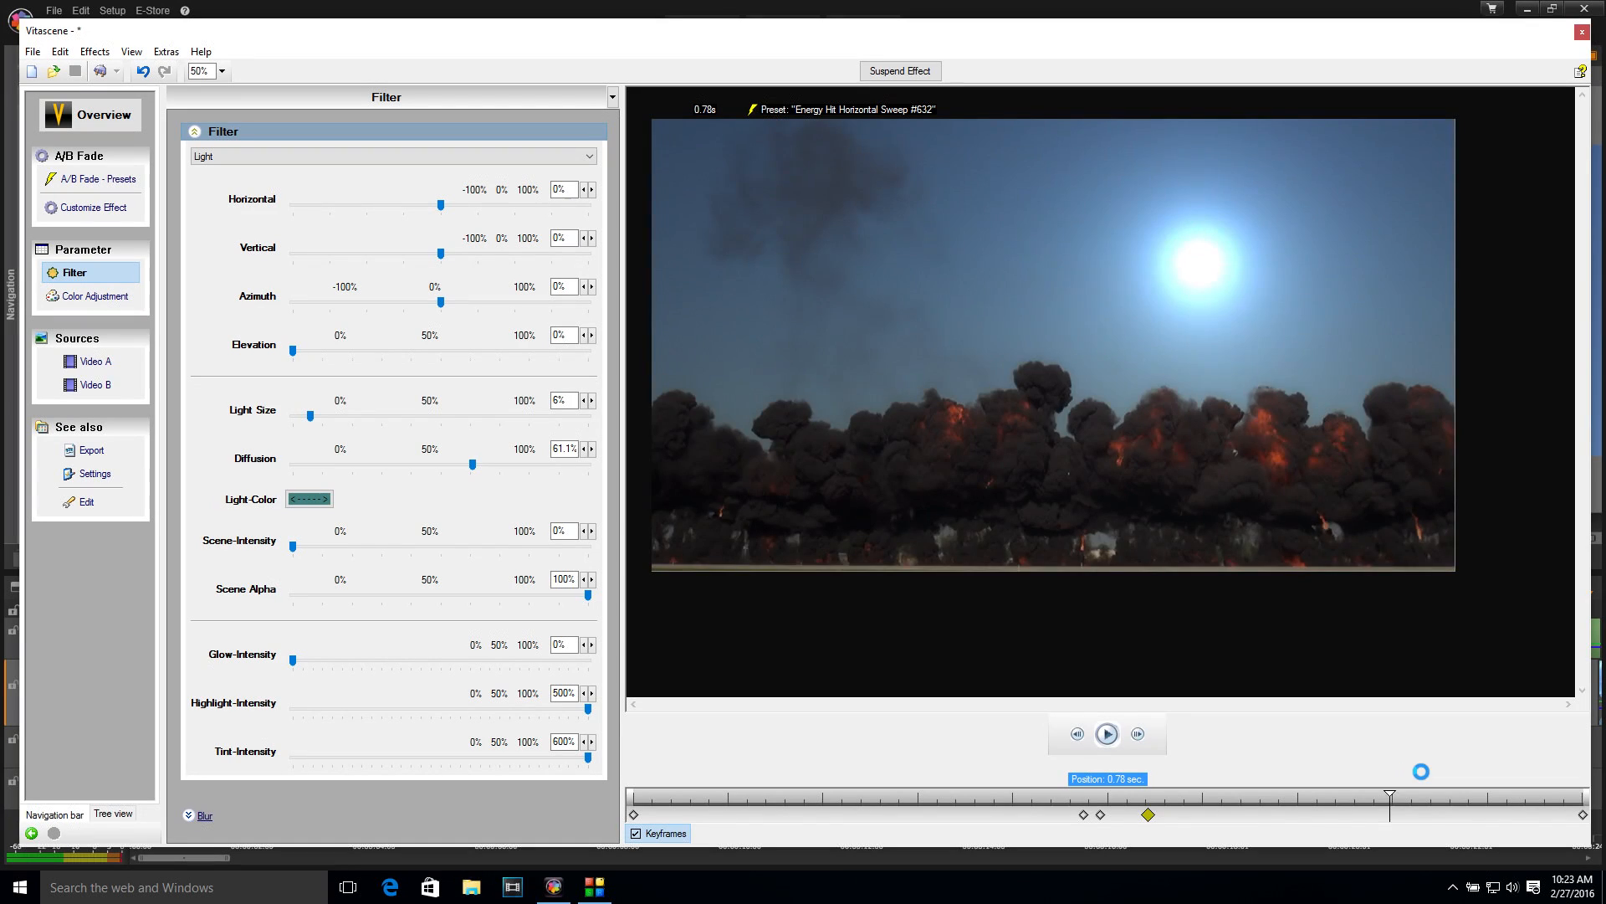
click(1148, 793)
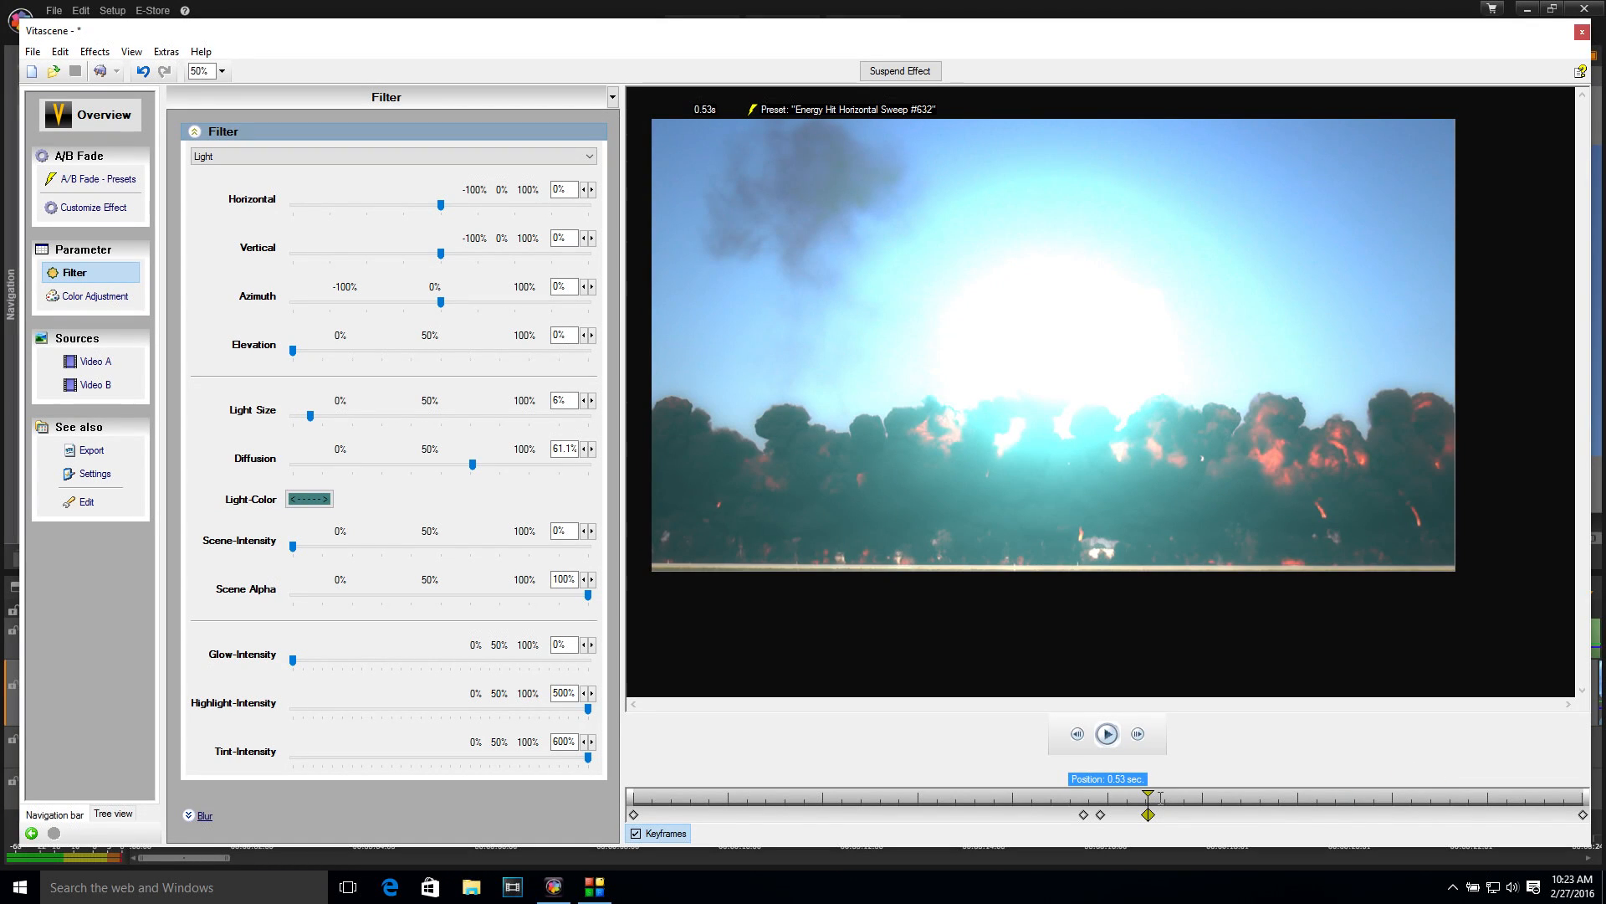
- At the final keyframe, set the Light filter's Horizontal to 101%, Vertical to 12% and Light Size to 6%
drag(1148, 792, 1580, 763)
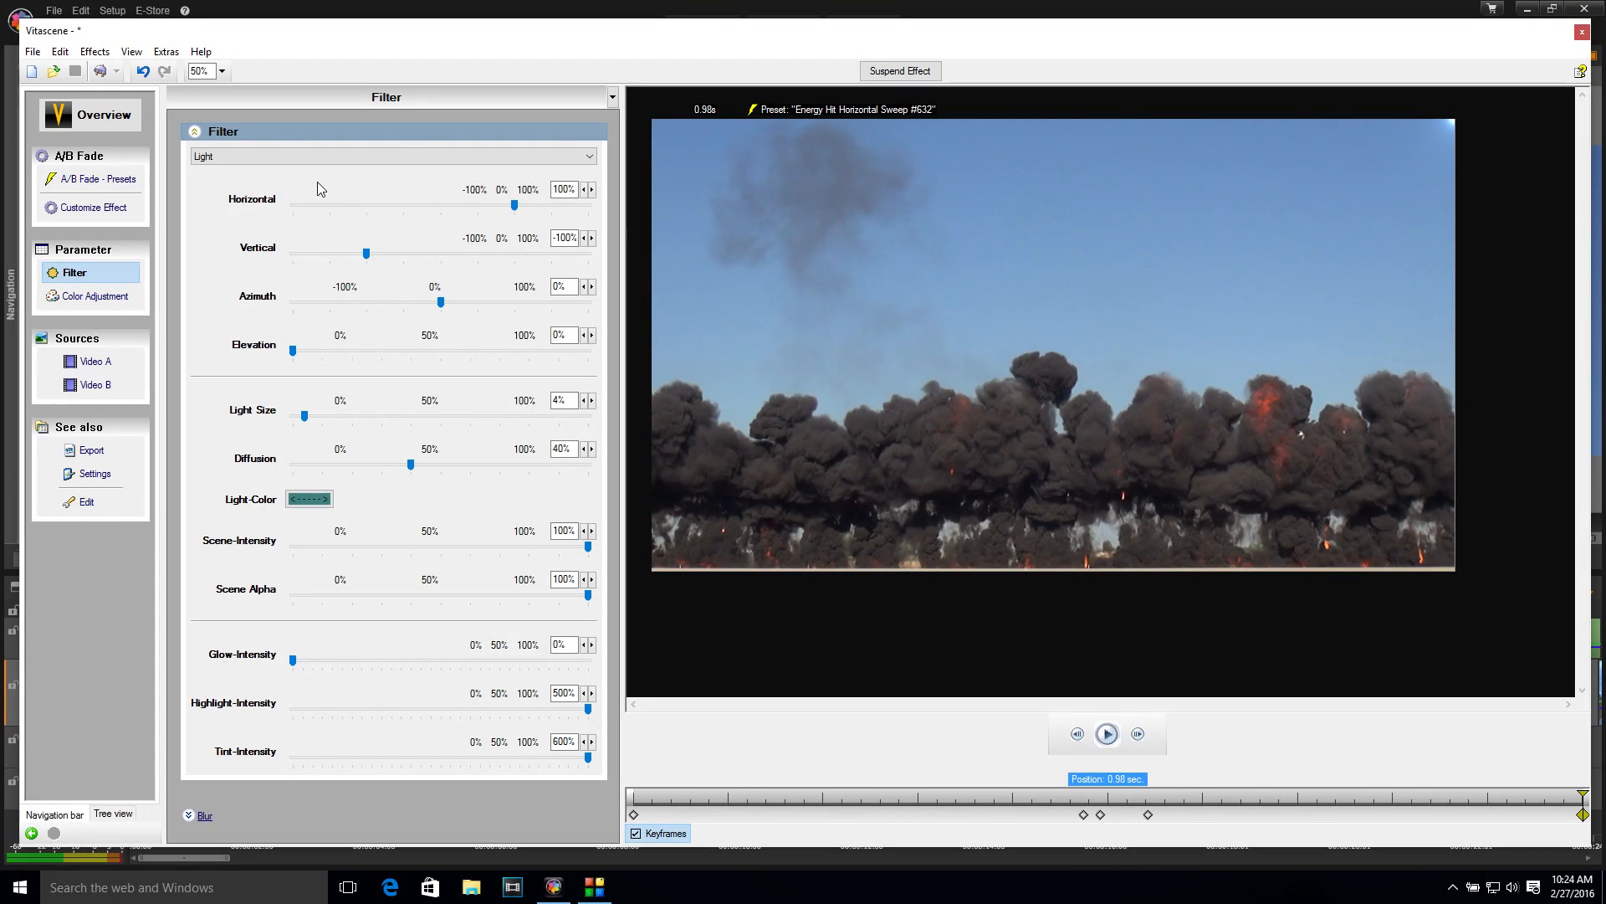
drag(373, 258, 404, 254)
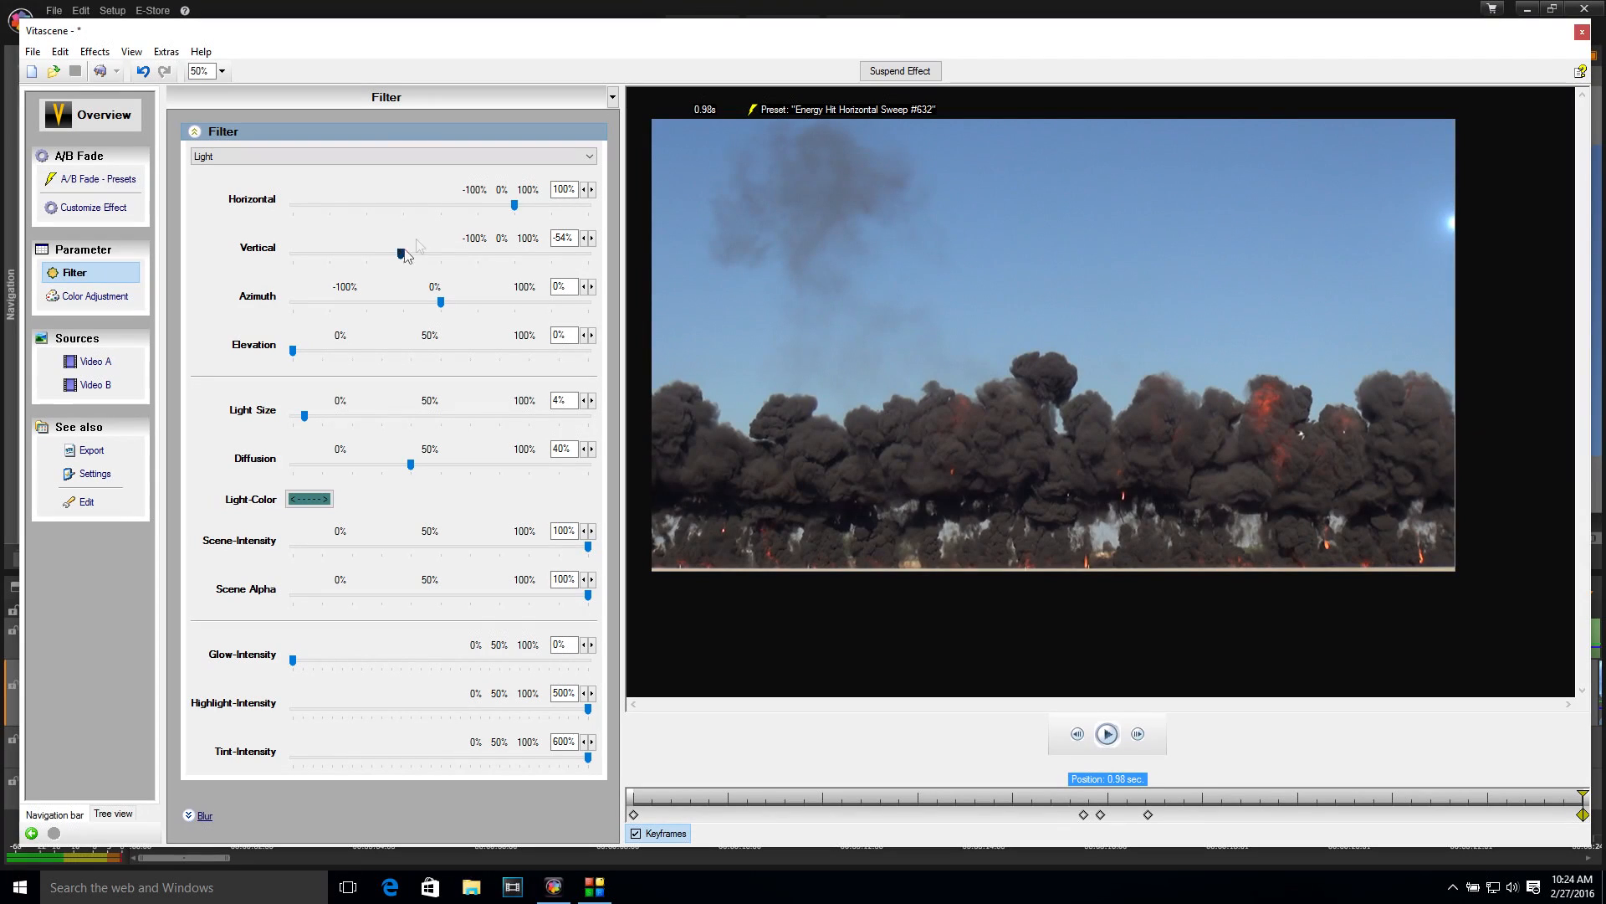
drag(515, 204, 513, 204)
drag(416, 251, 448, 243)
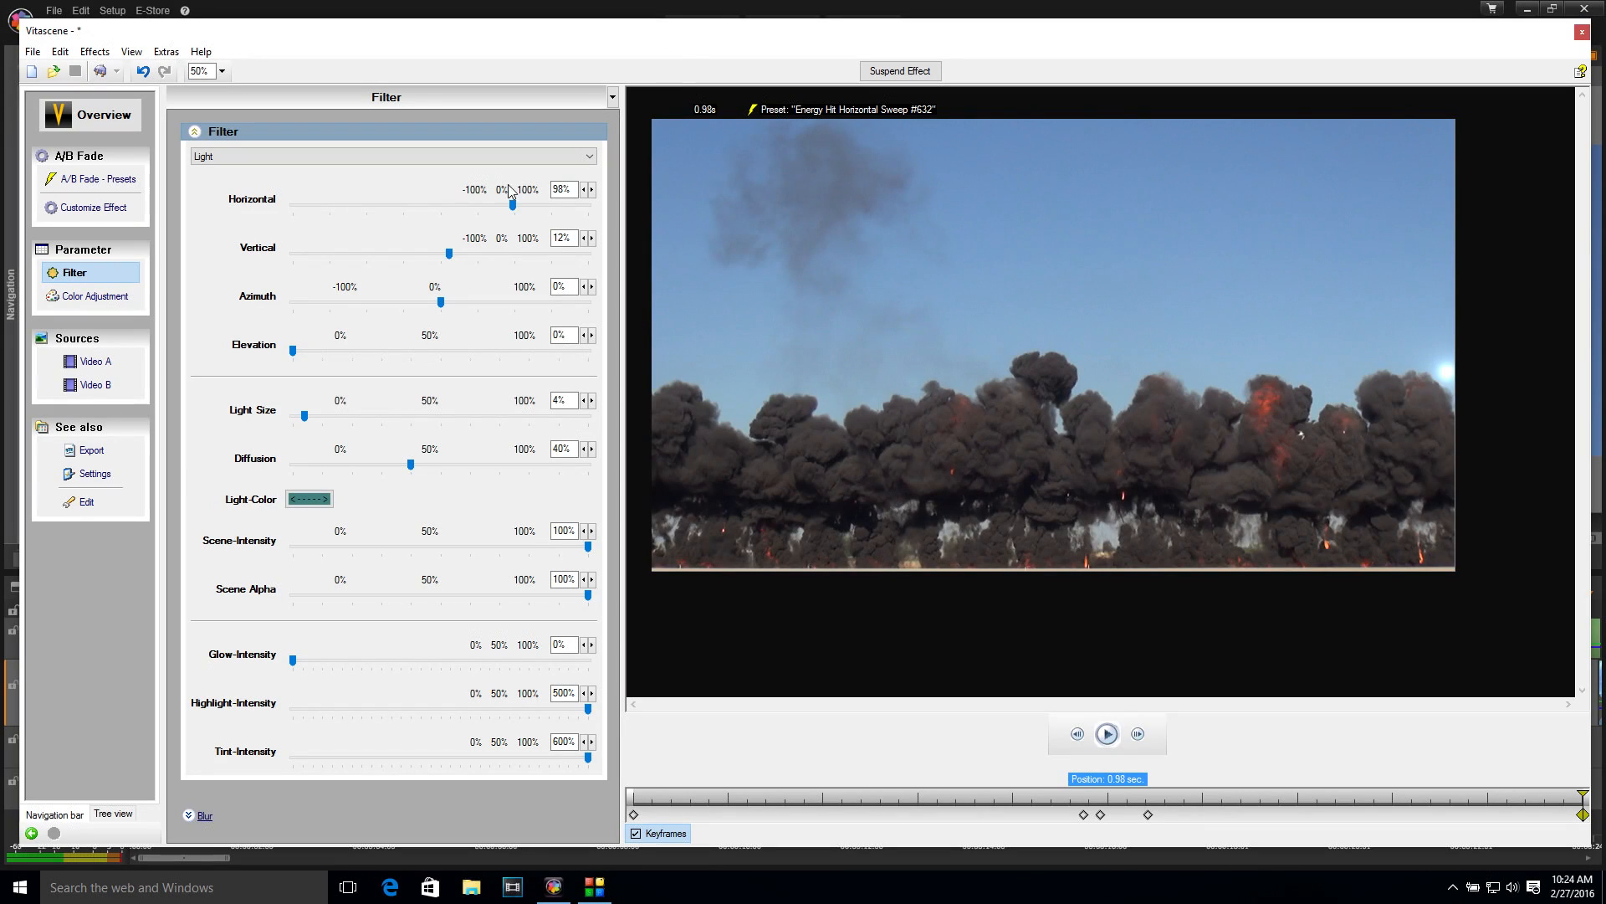
drag(512, 204, 516, 206)
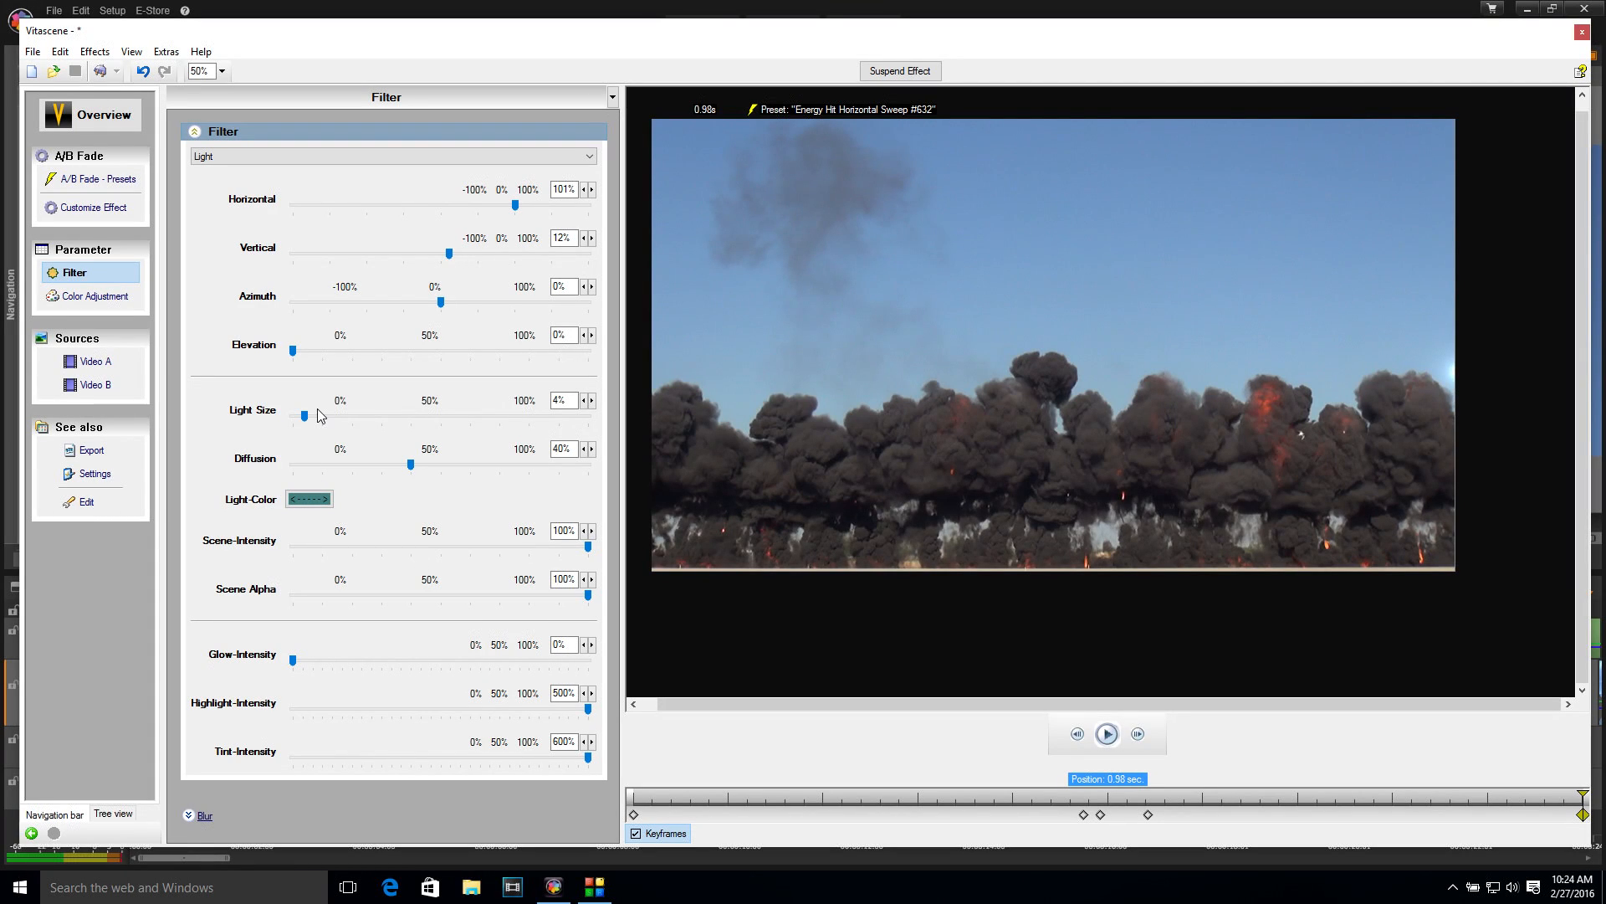
mouse_move(304, 416)
mouse_down()
mouse_move(327, 418)
mouse_move(308, 414)
mouse_up()
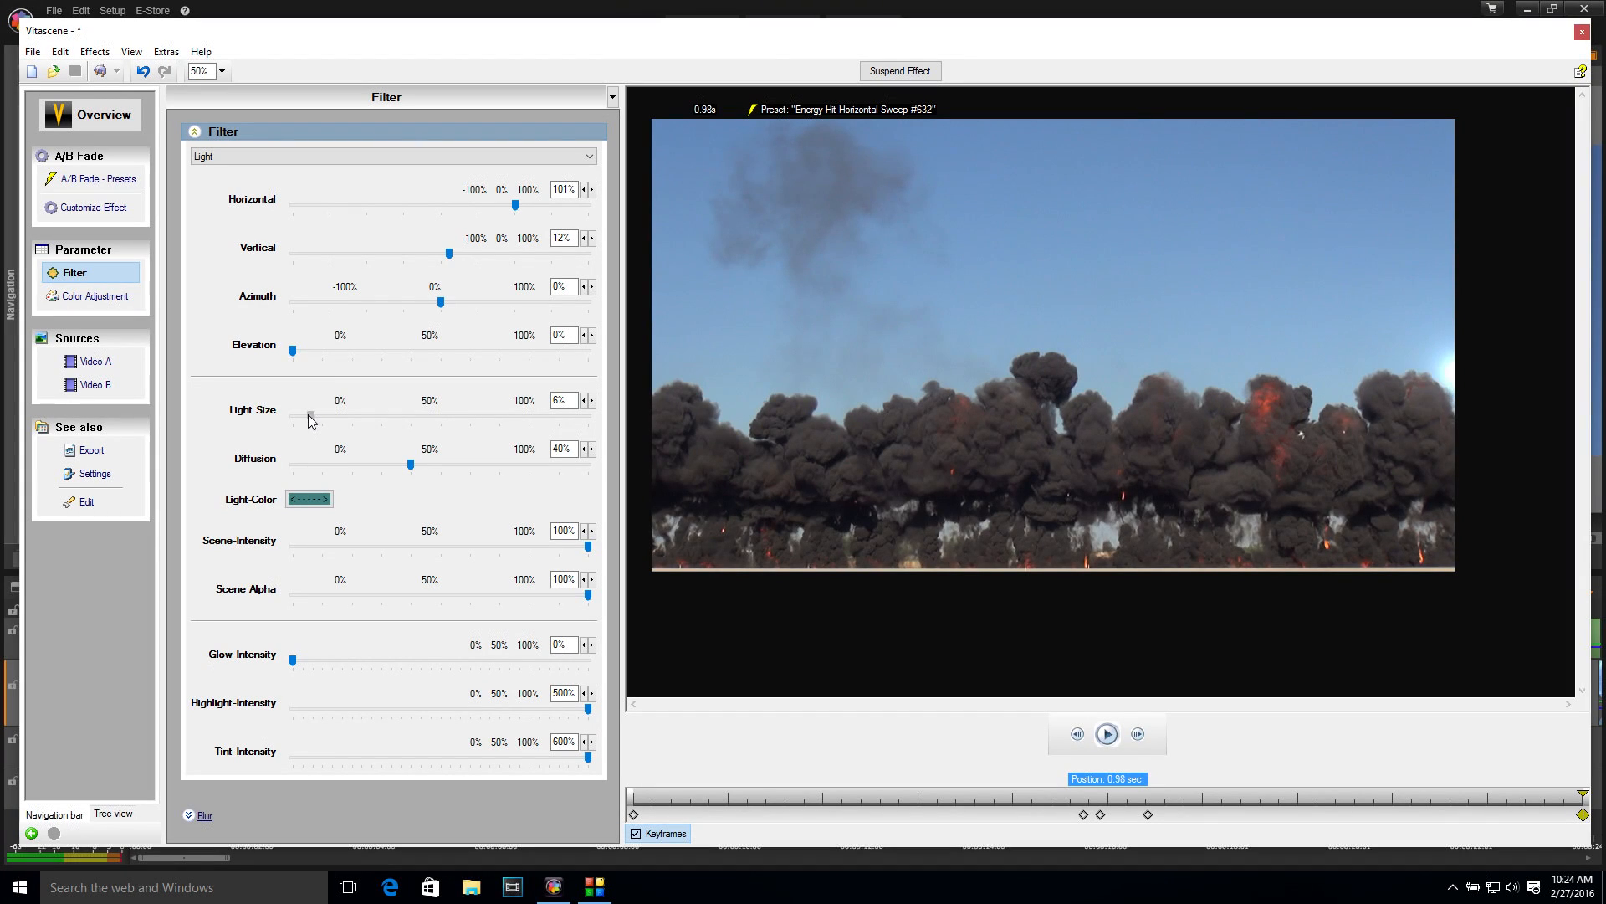
- Try yellow as the Light filter's Light-Color at the final keyframe and scrub through the transition to check it
click(308, 502)
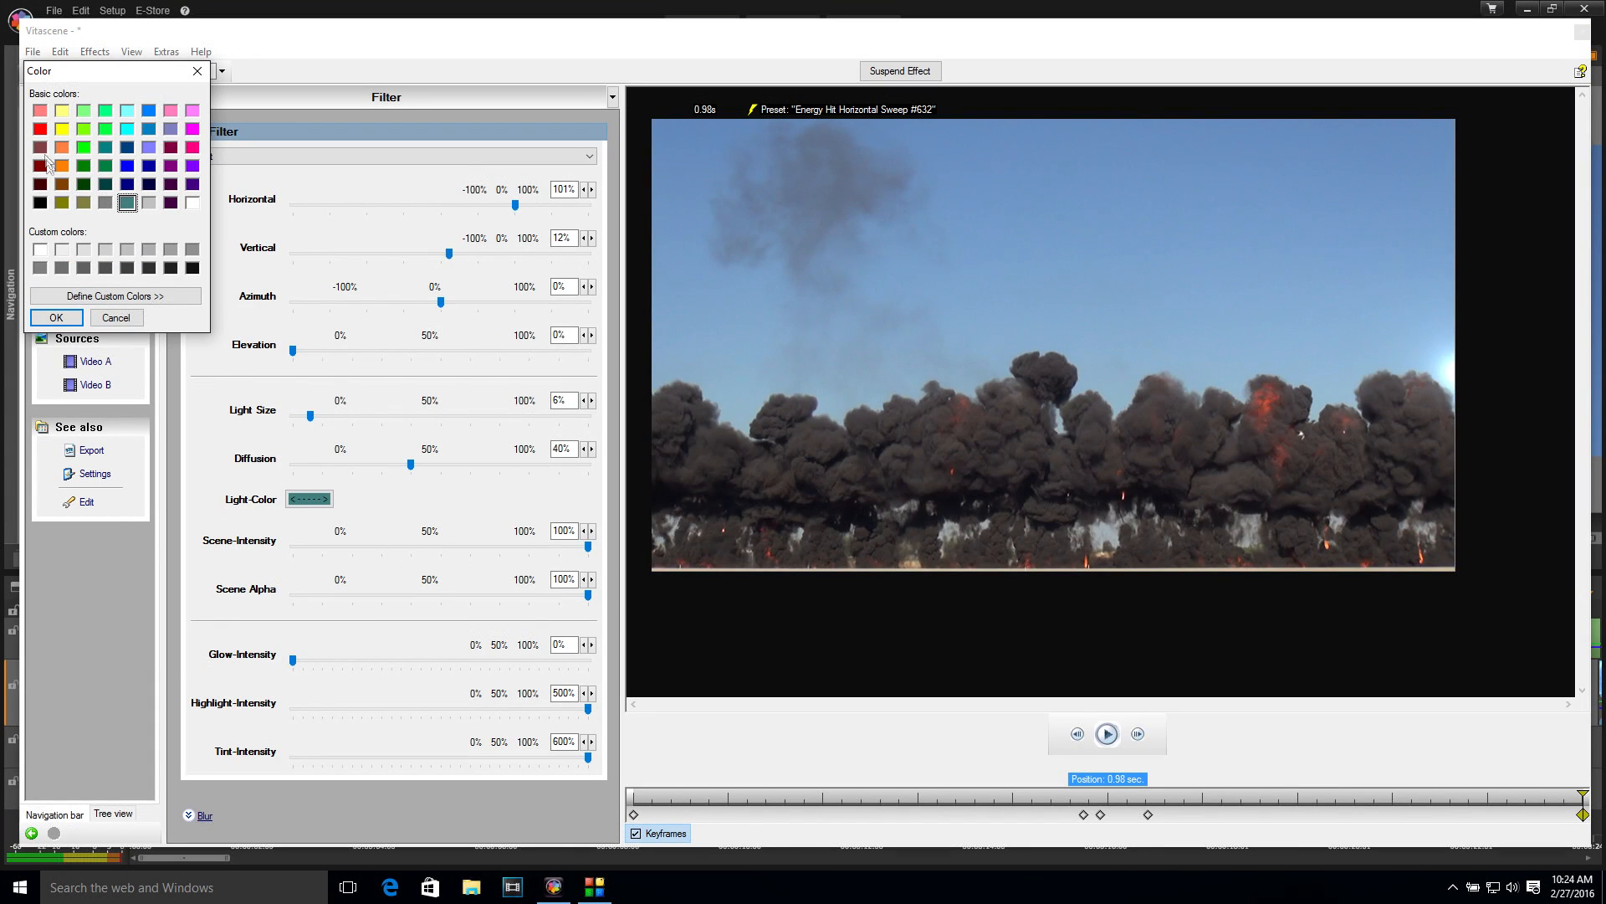
click(61, 129)
click(56, 317)
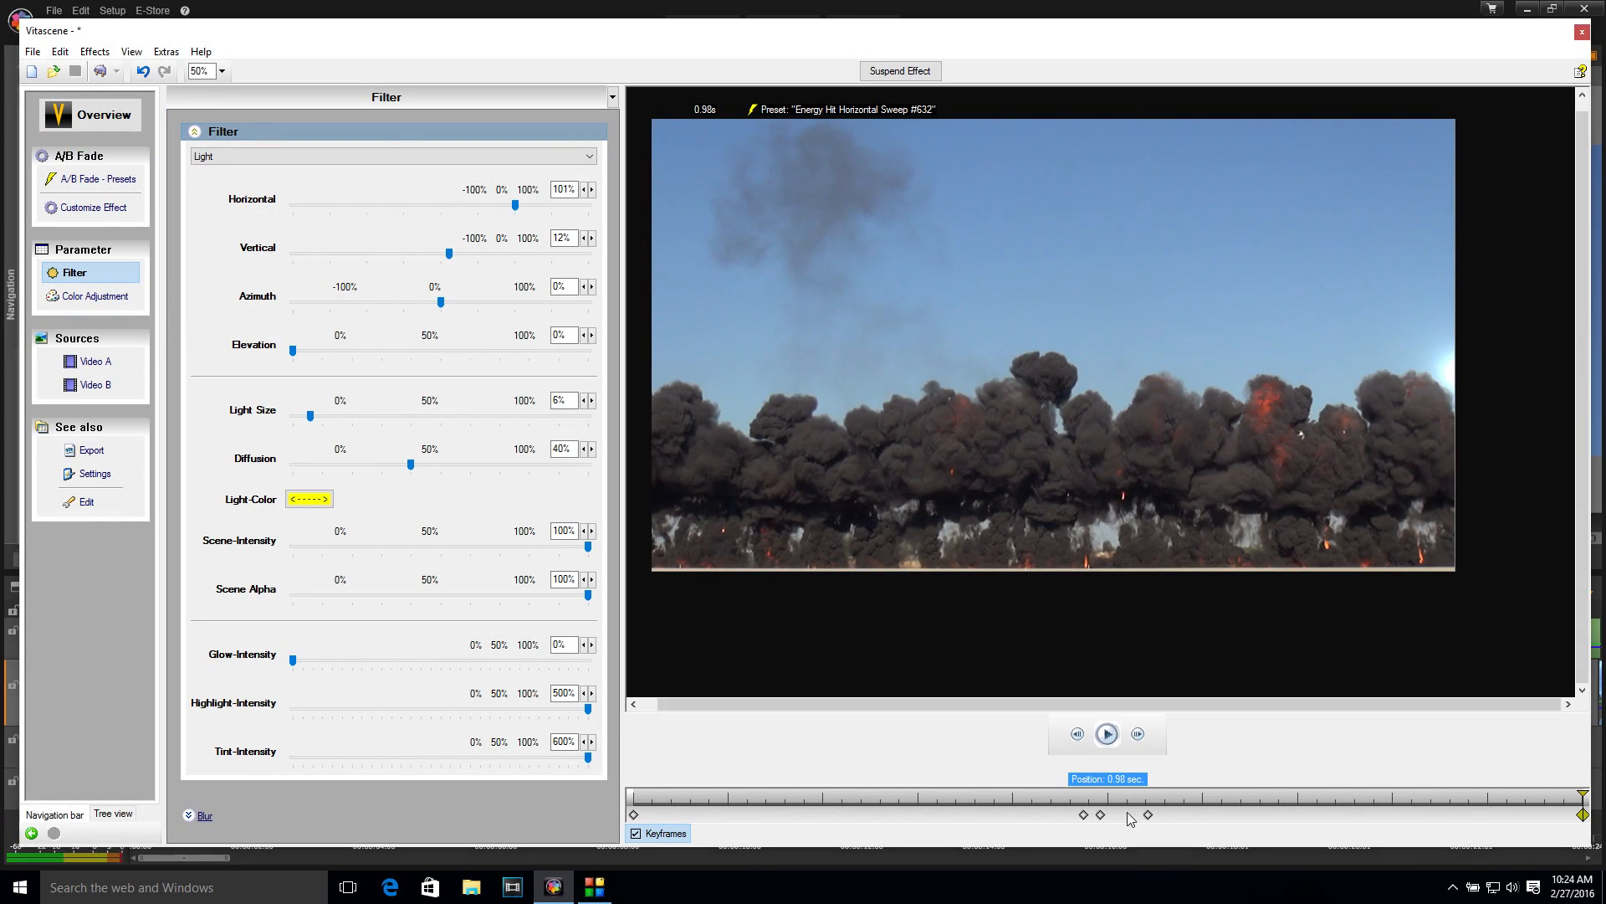
click(834, 795)
drag(843, 792, 1568, 786)
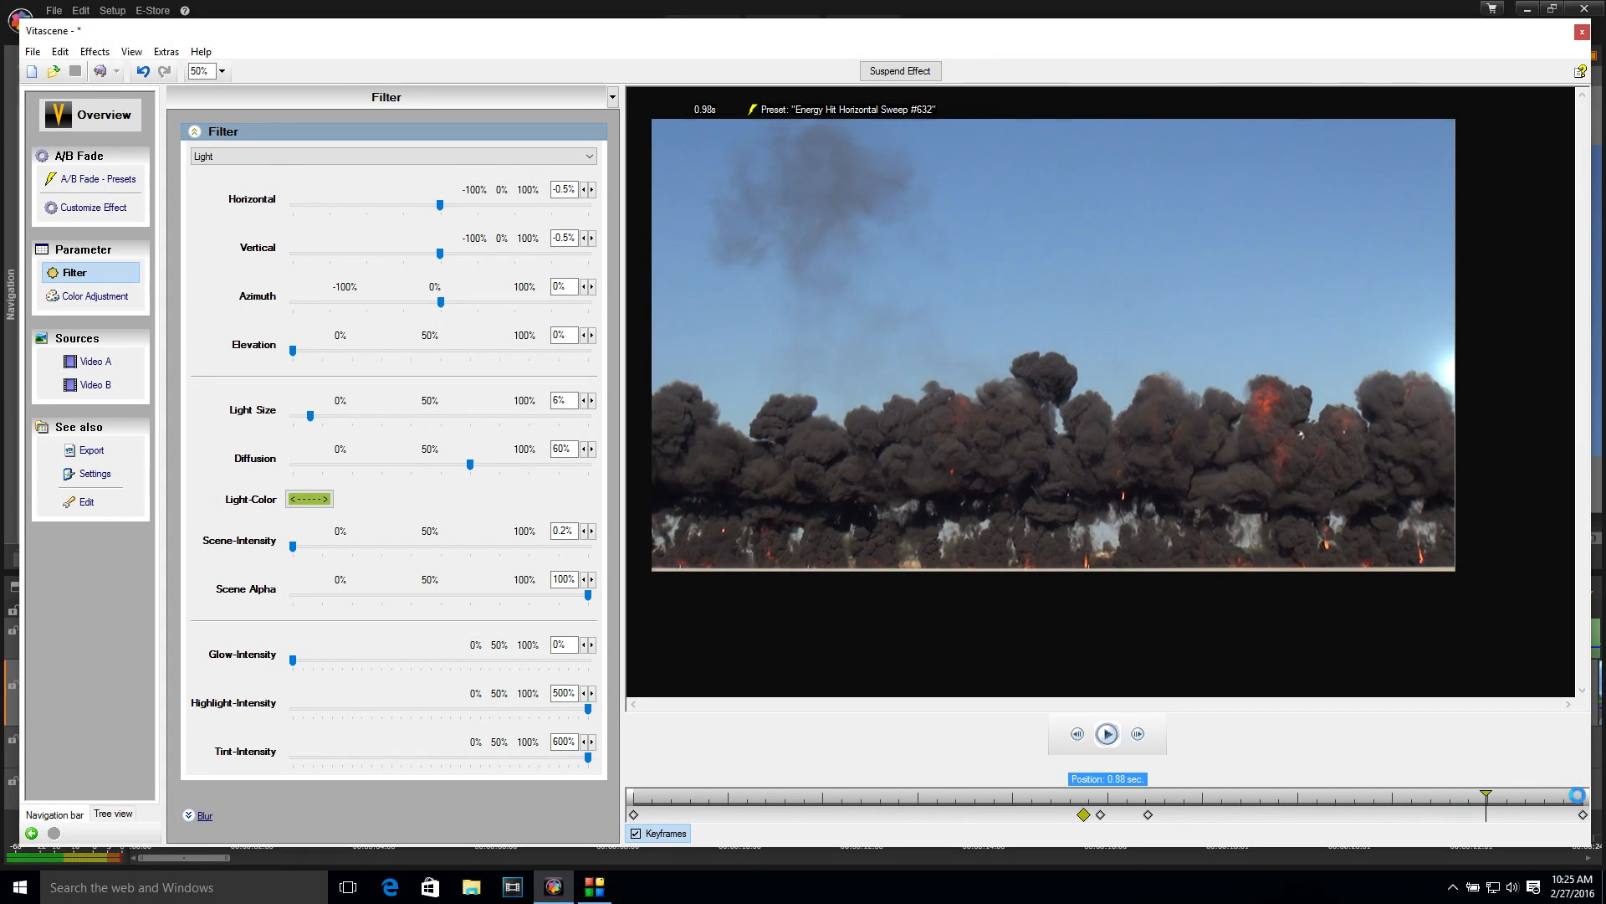
- Set the Light filter's Light-Color to orange at the final keyframe and at the 0.00-second keyframe
click(307, 500)
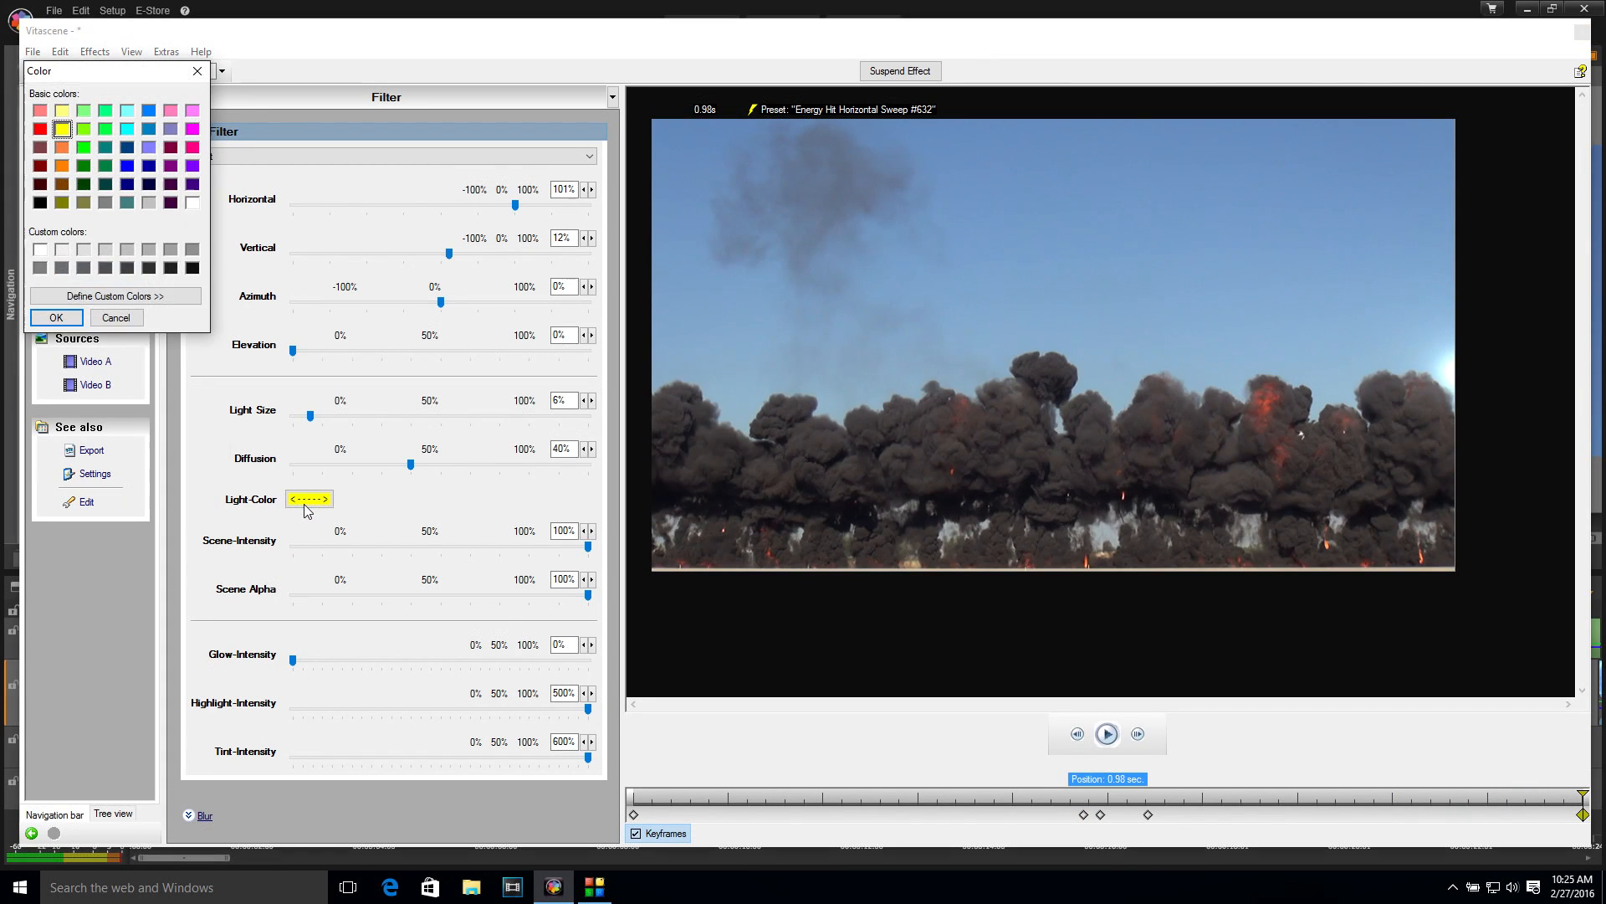
click(62, 166)
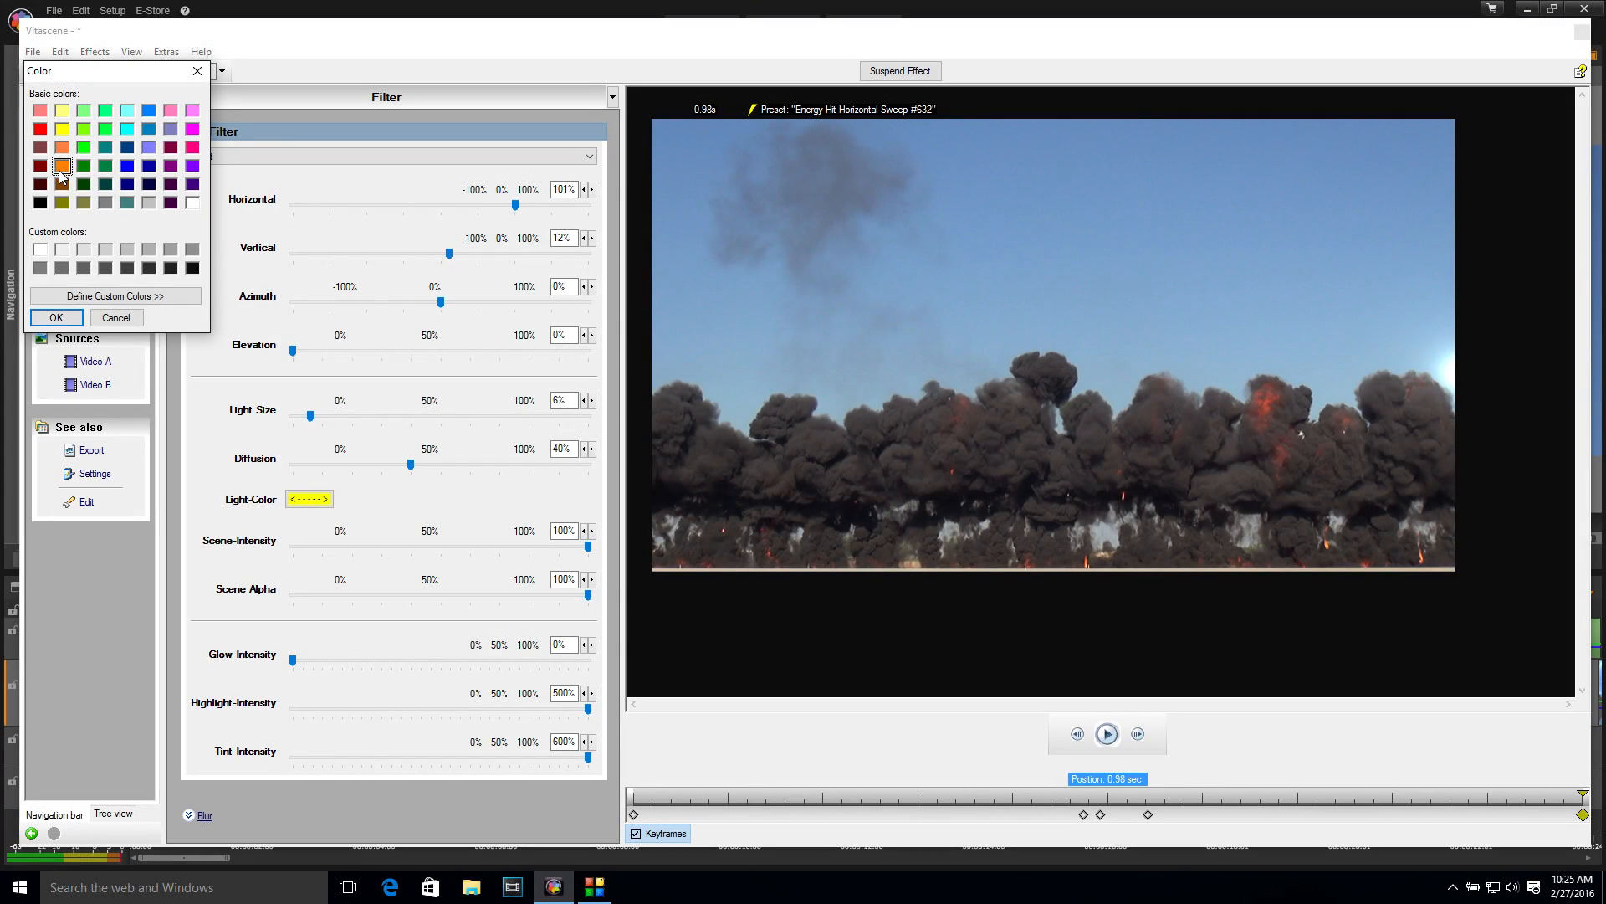
click(56, 318)
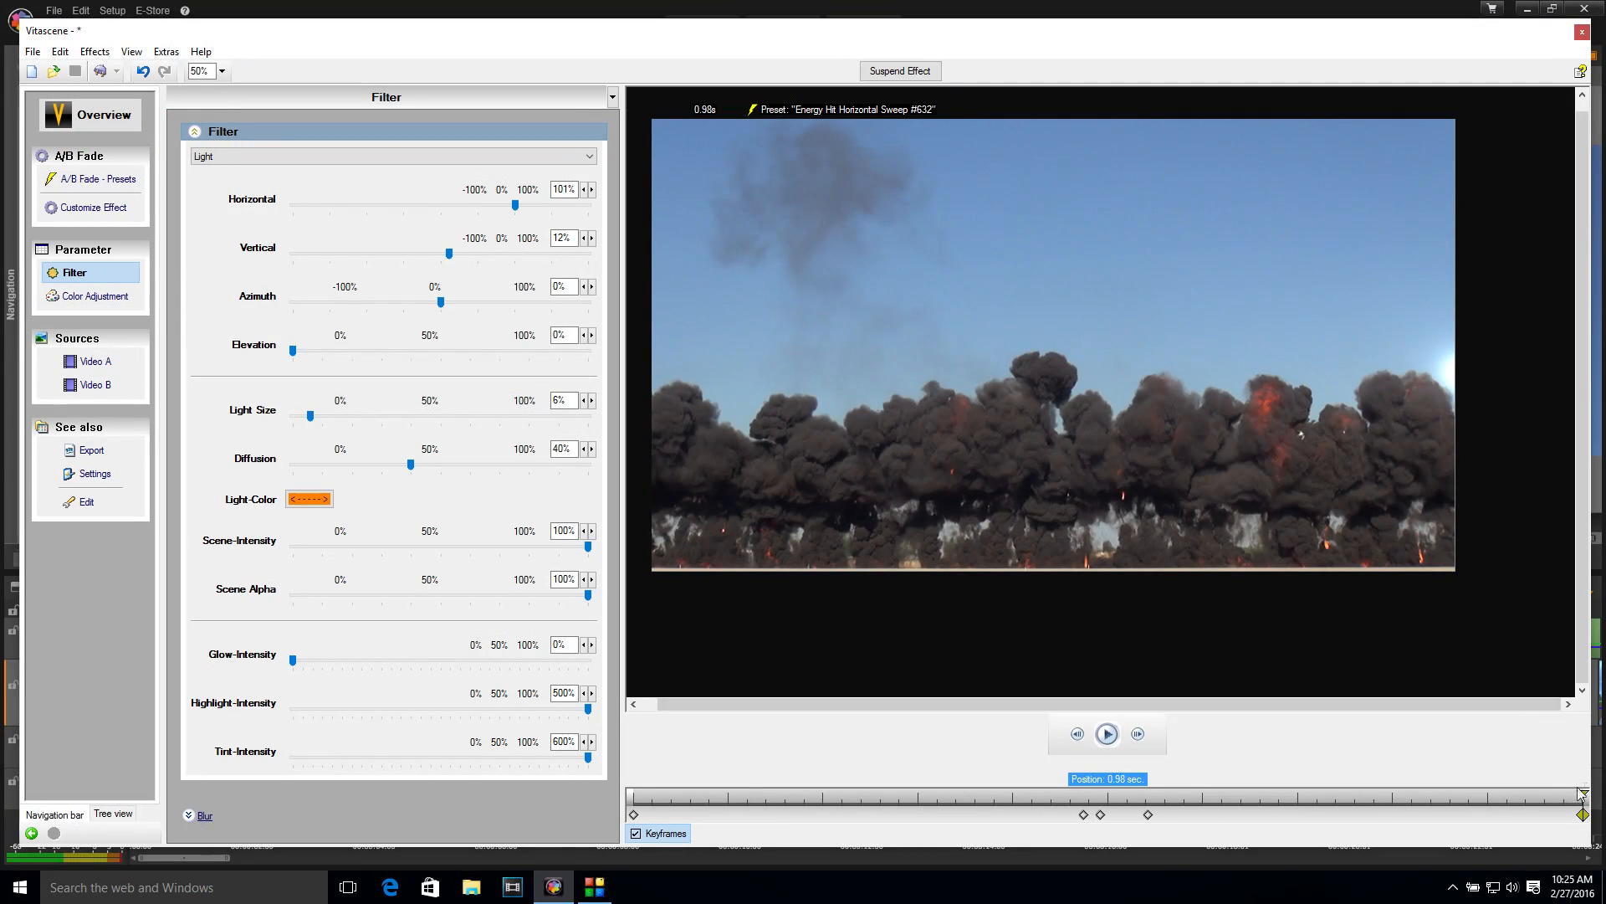
drag(1584, 792, 636, 756)
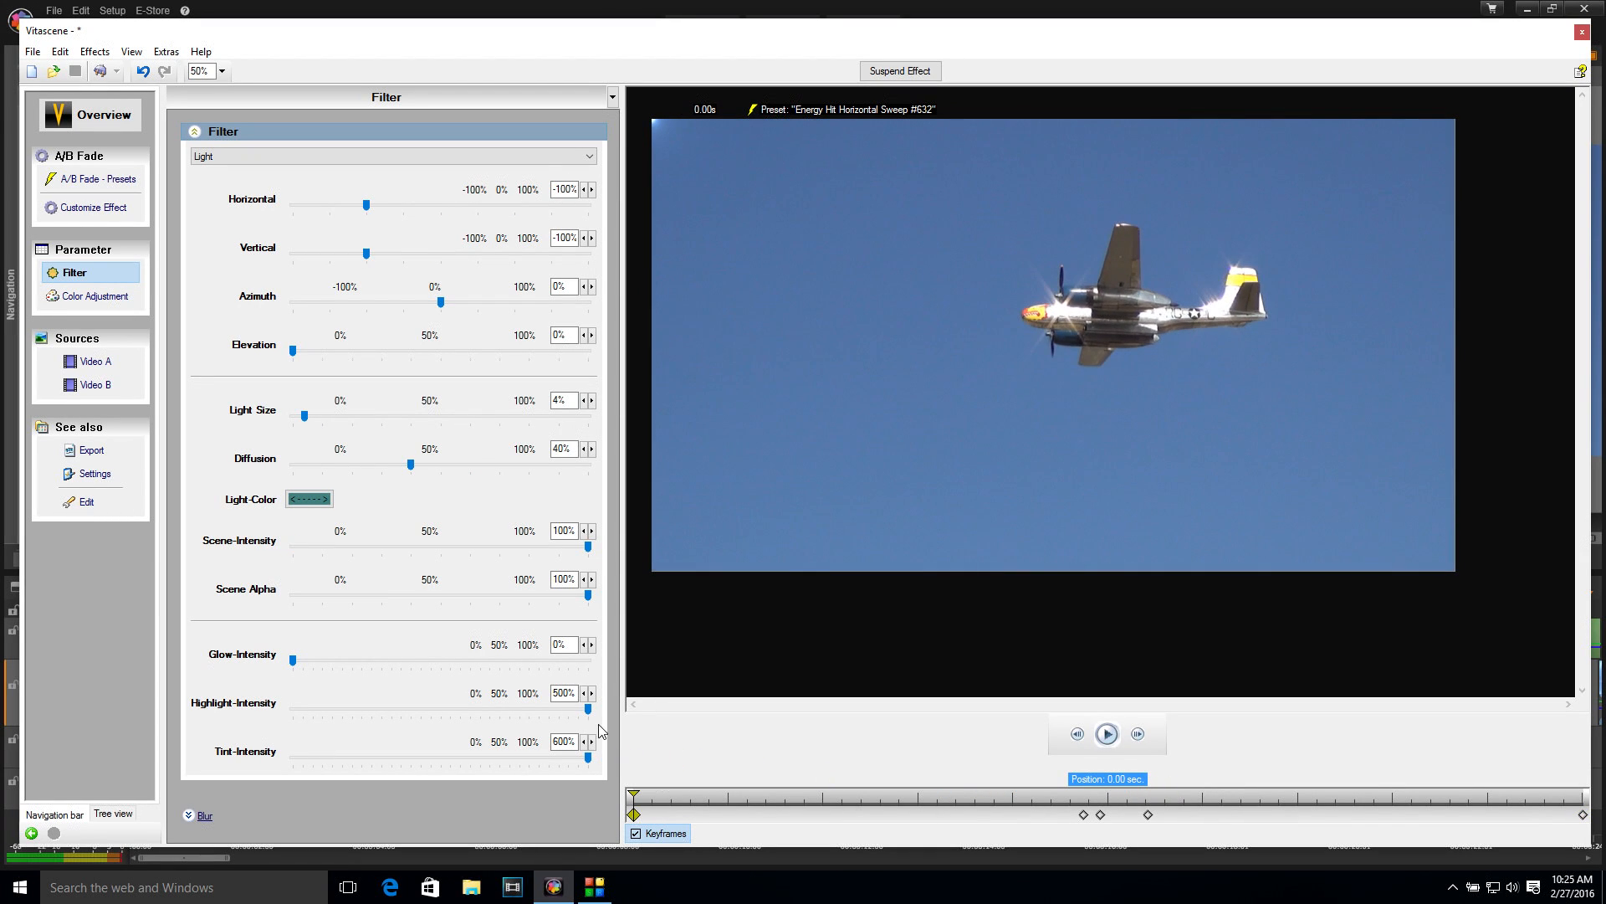
click(307, 500)
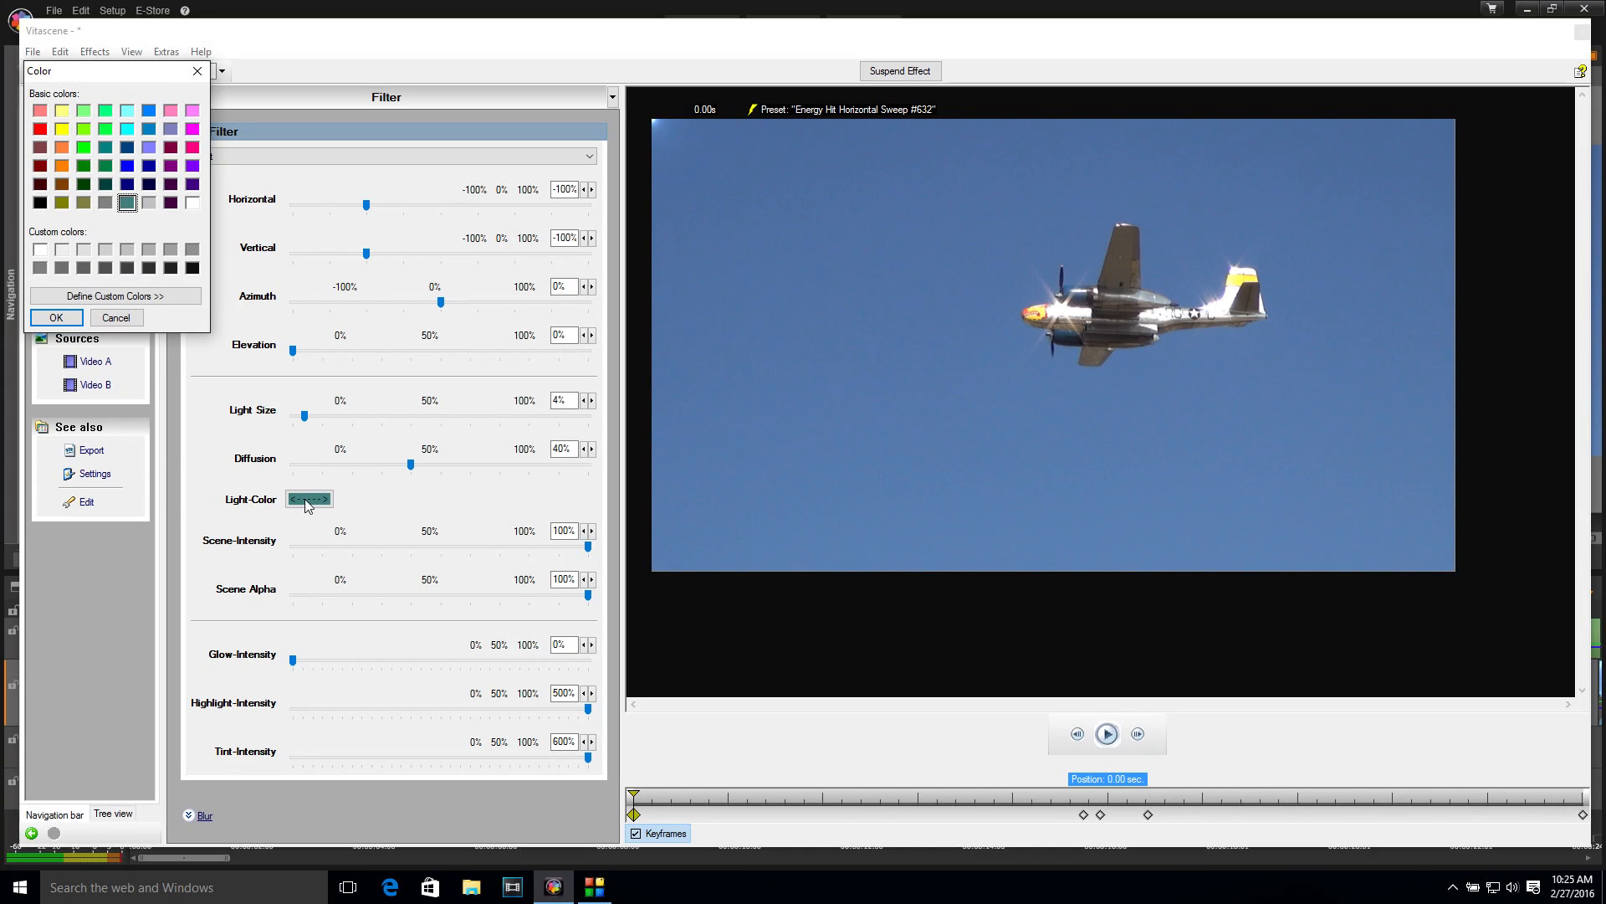
click(62, 166)
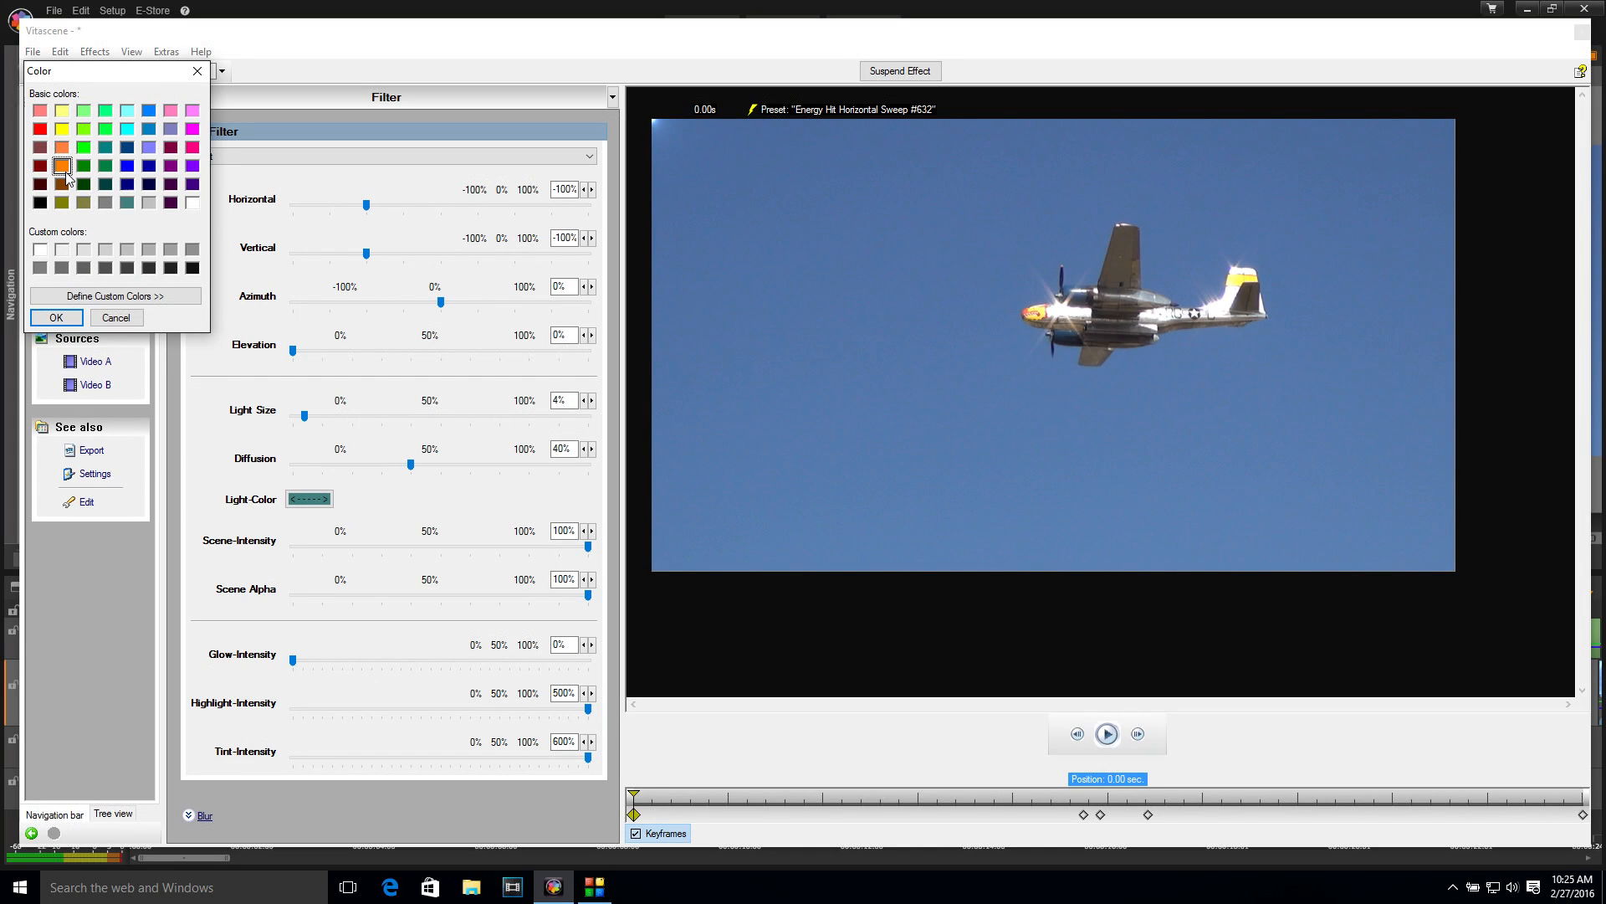
click(57, 318)
- Scrub through the transition from the first to the final keyframe to examine the light with its orange colour
click(1081, 814)
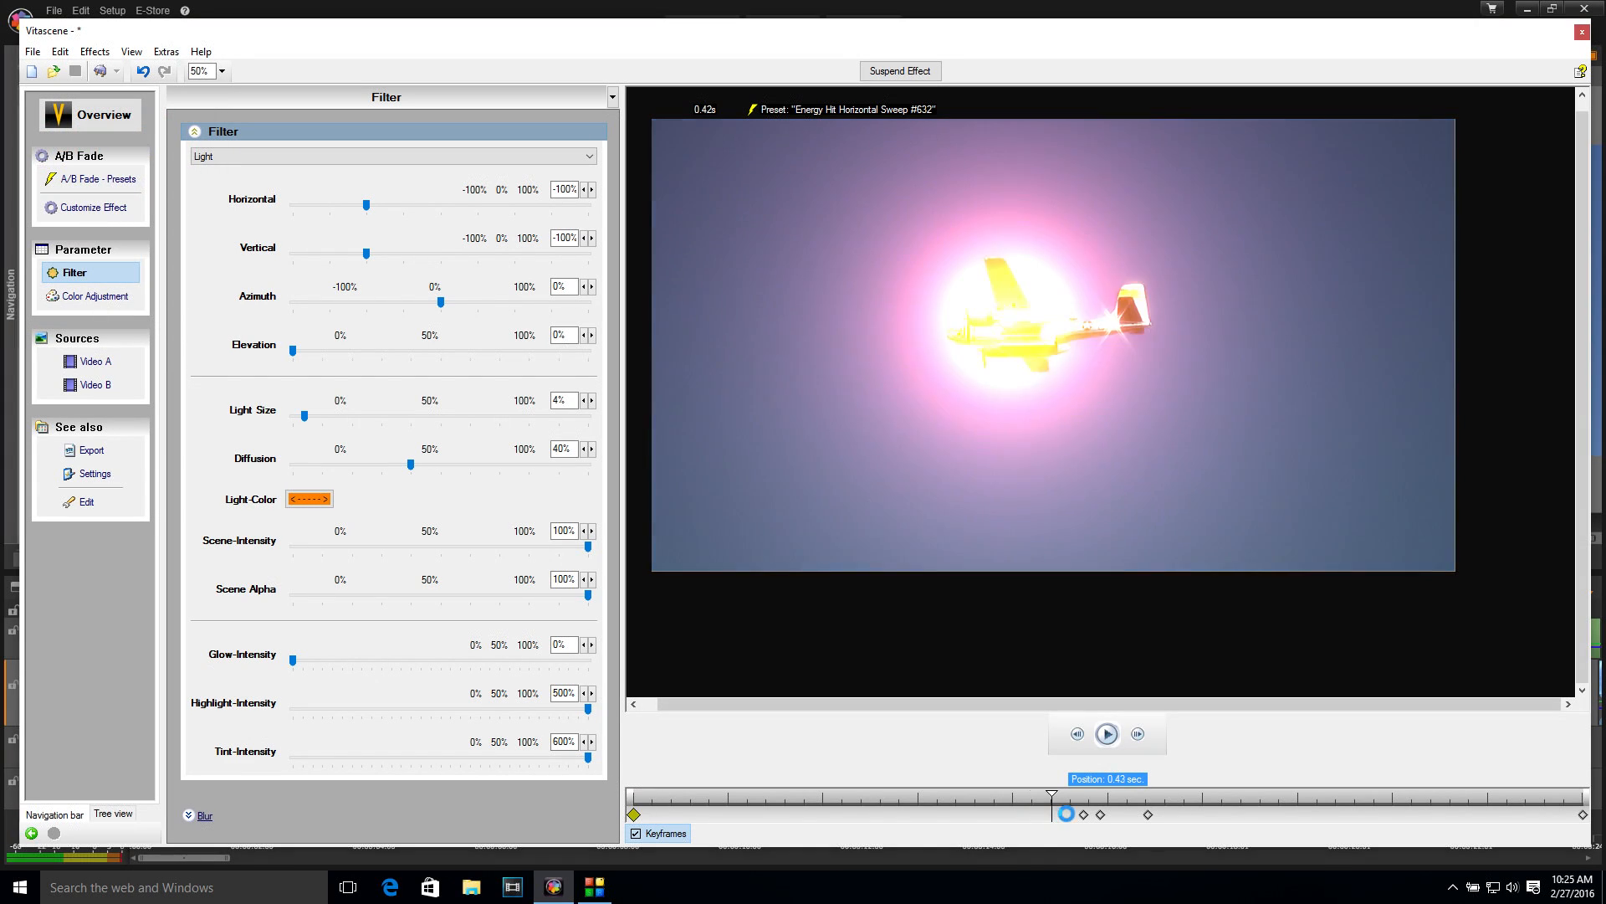
drag(1088, 792, 717, 836)
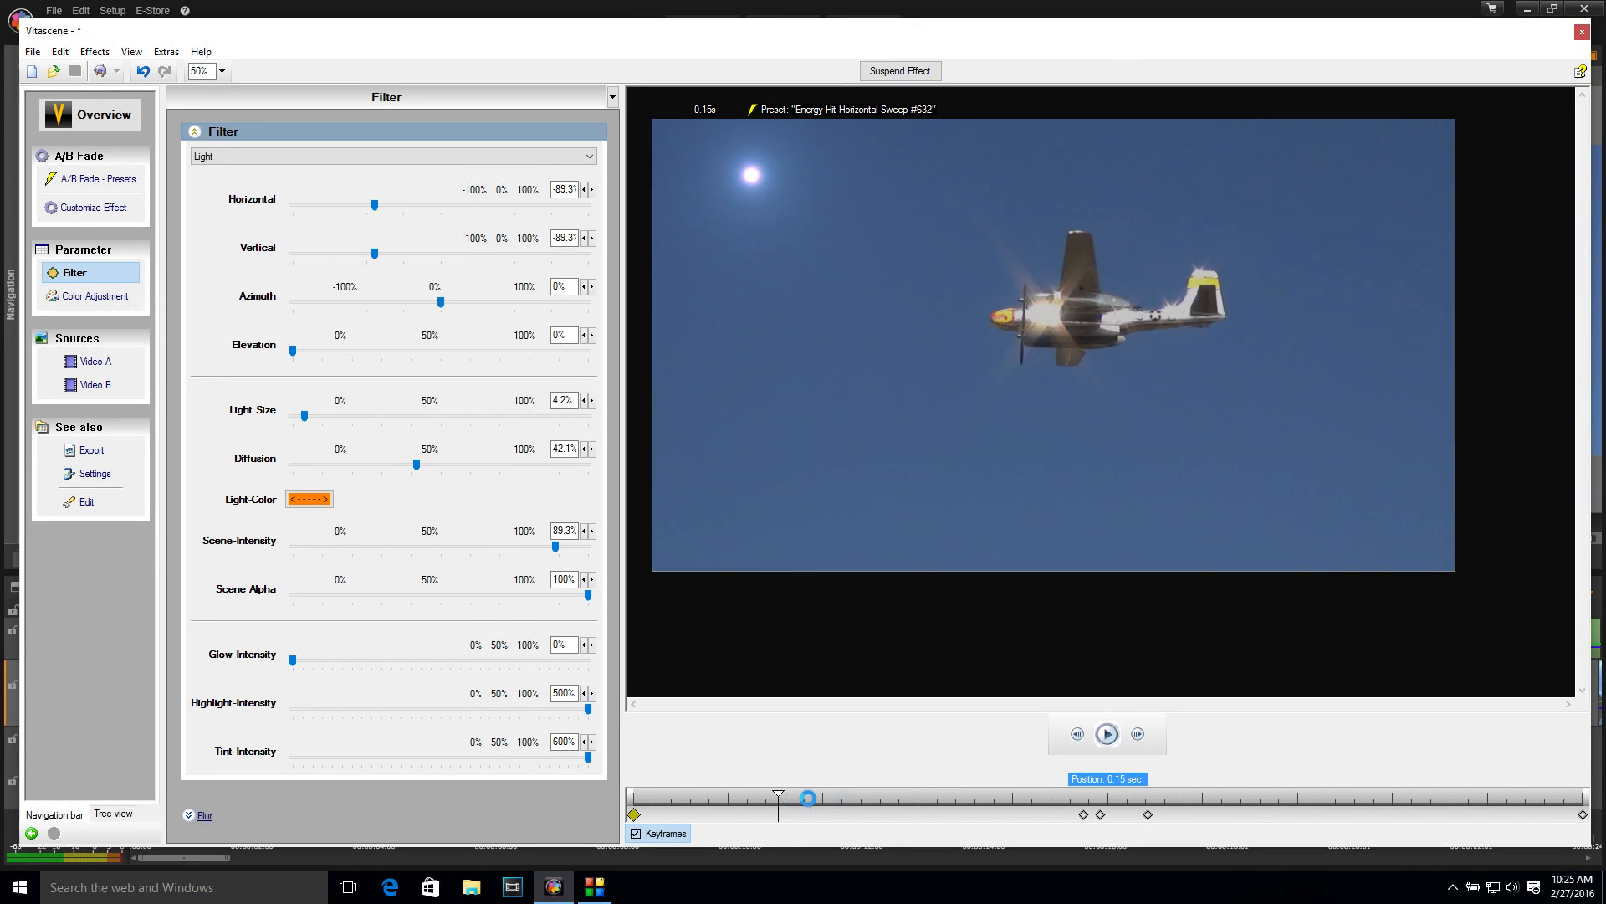
drag(807, 798, 1599, 782)
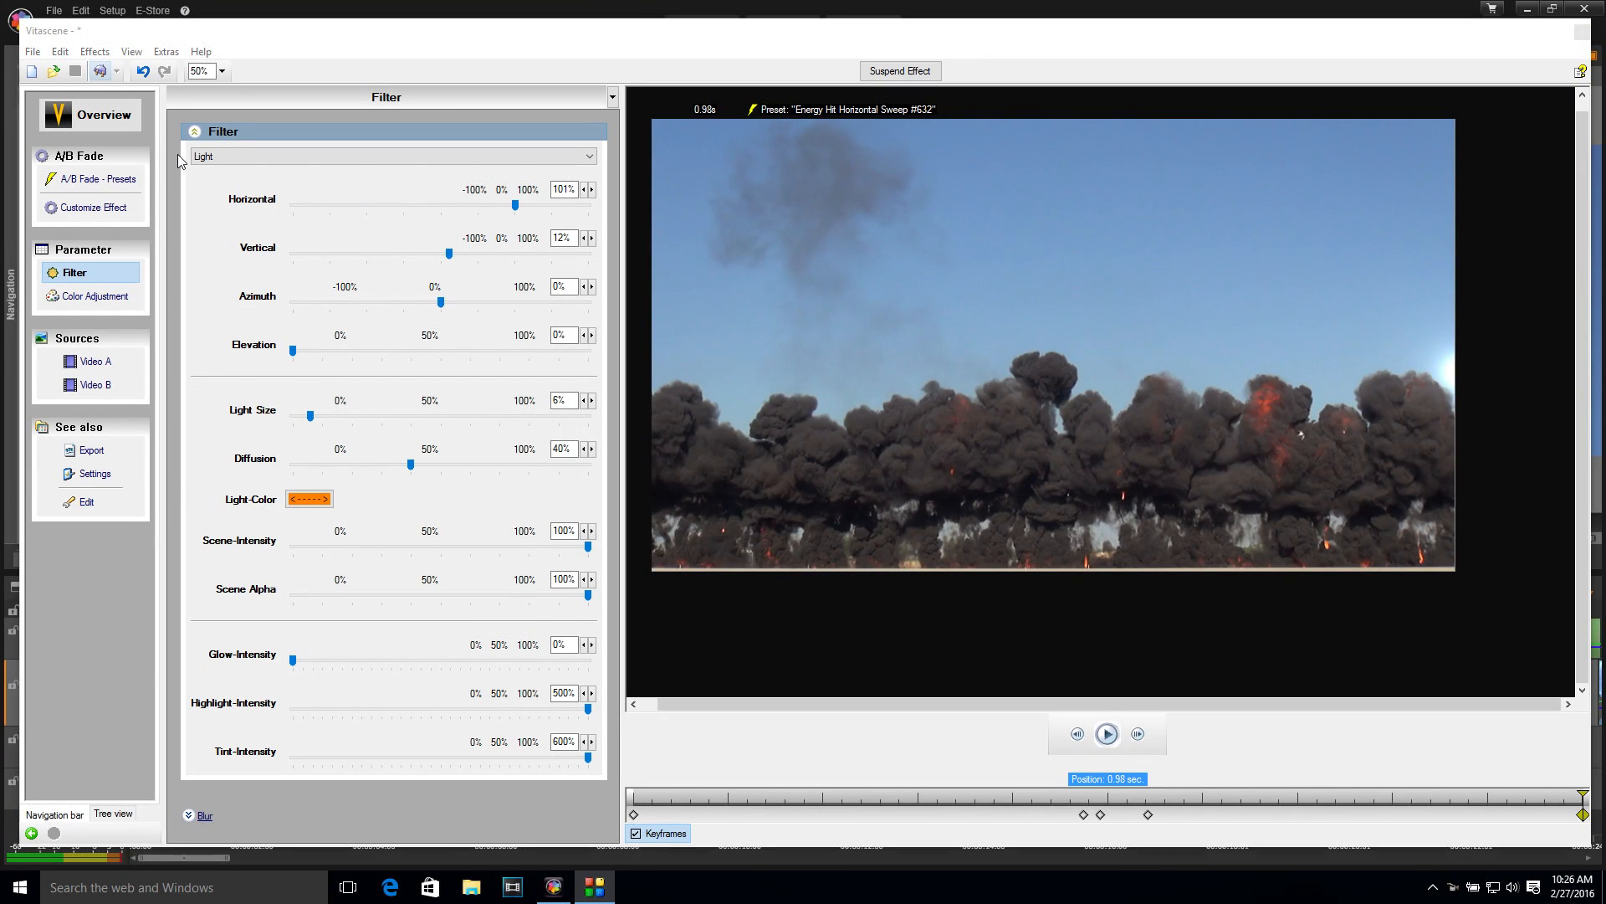
- Apply the customized Vitascene settings to the timeline transition and play it back from the middle of the airplane clip
click(101, 74)
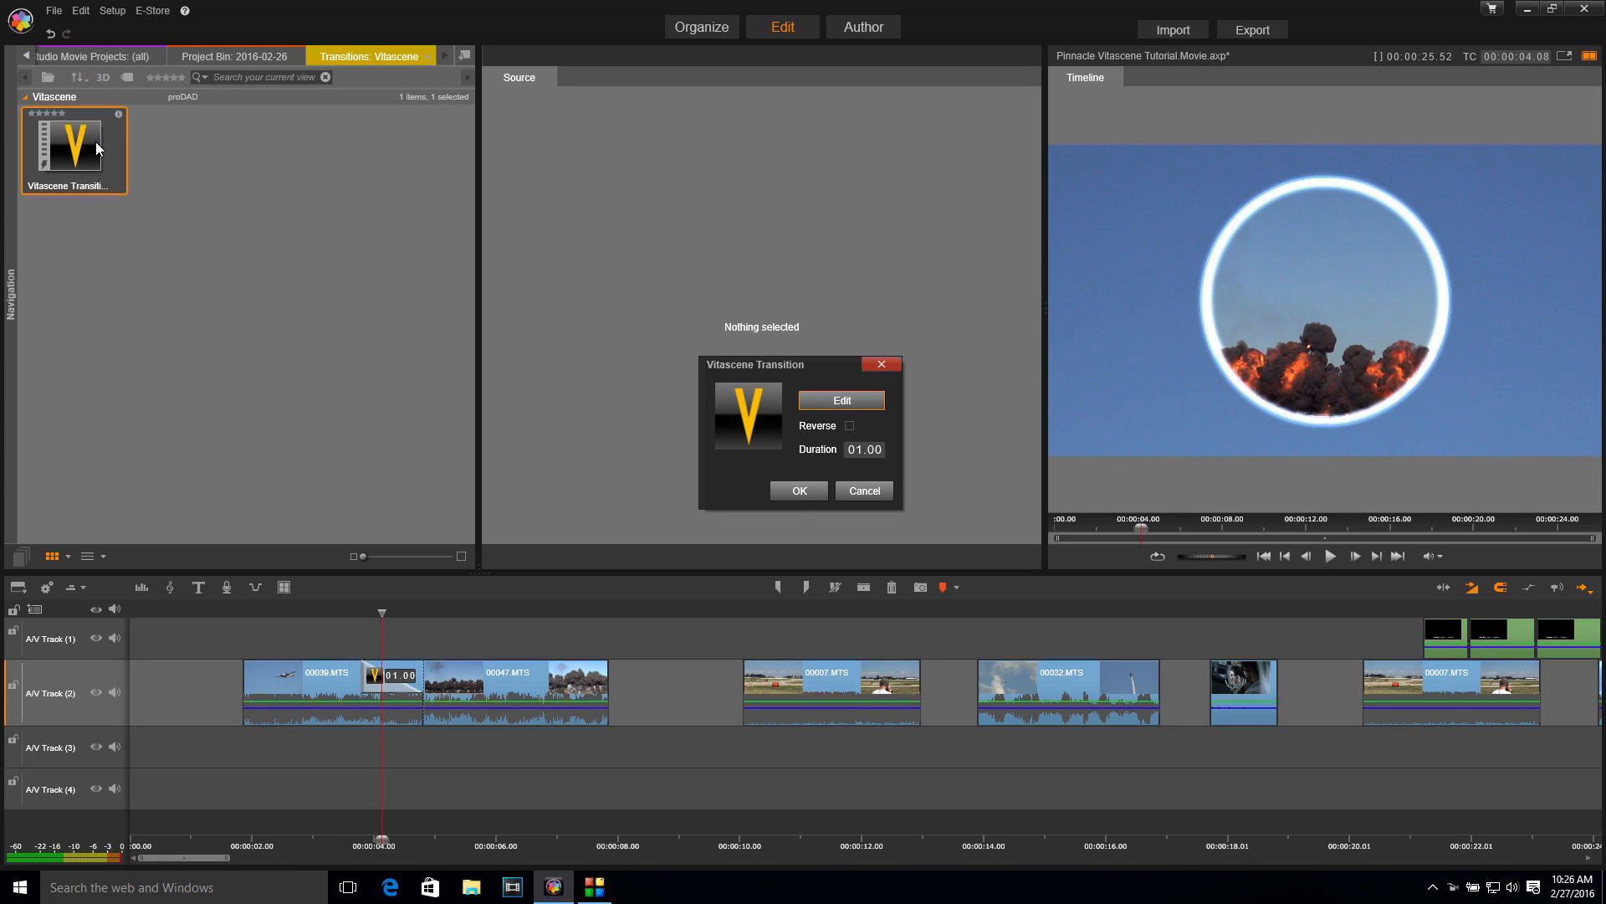
click(795, 493)
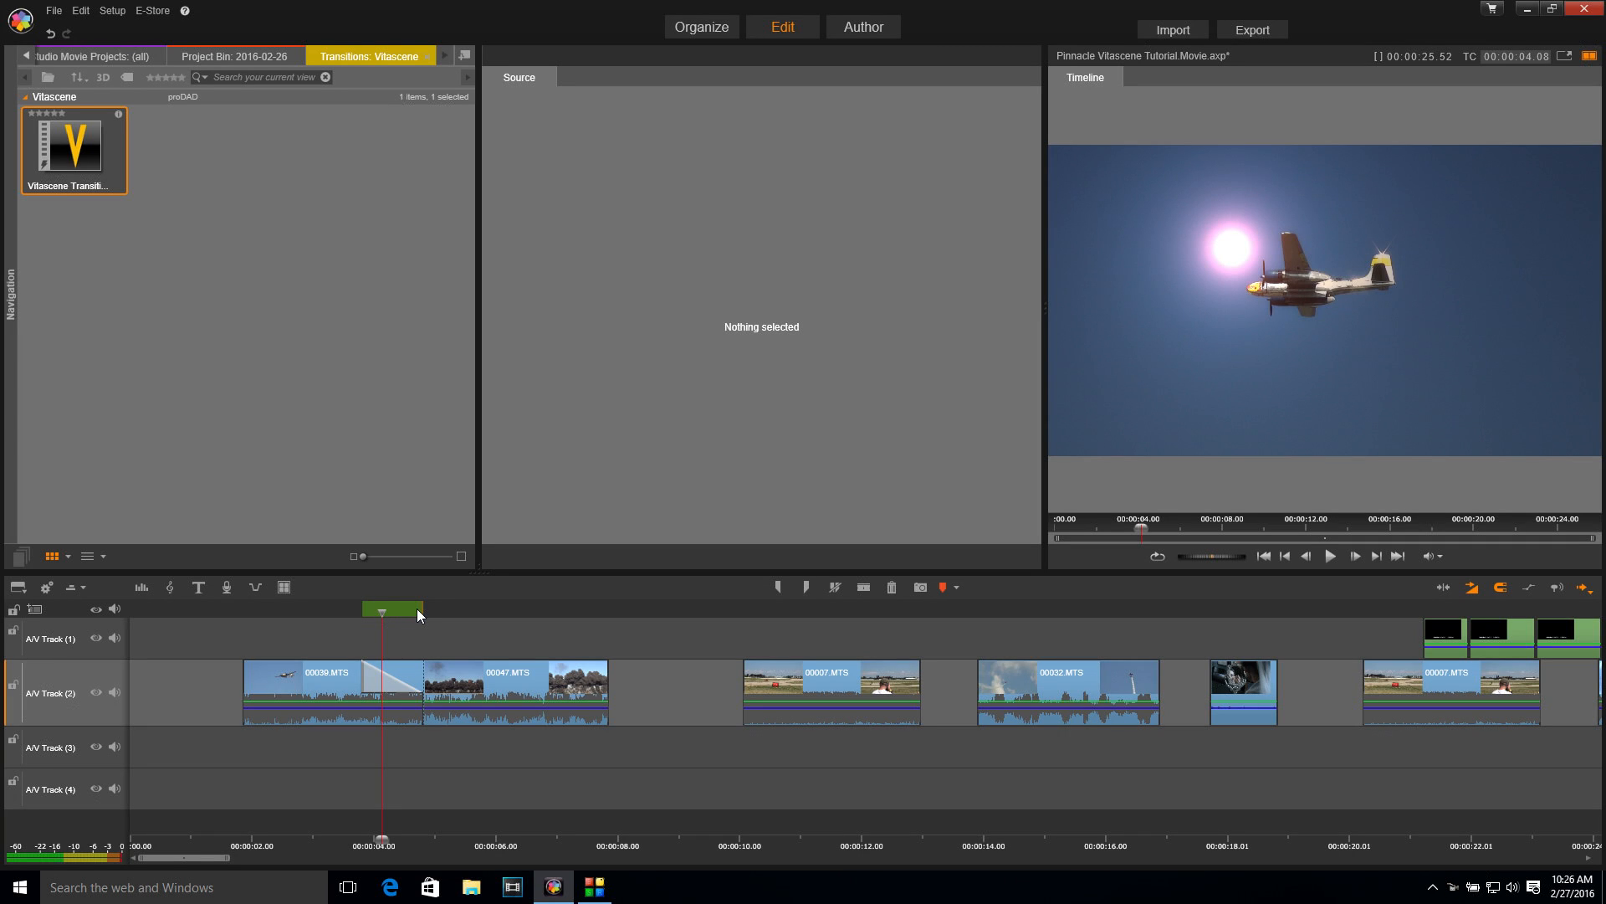
drag(382, 615, 293, 616)
key(space)
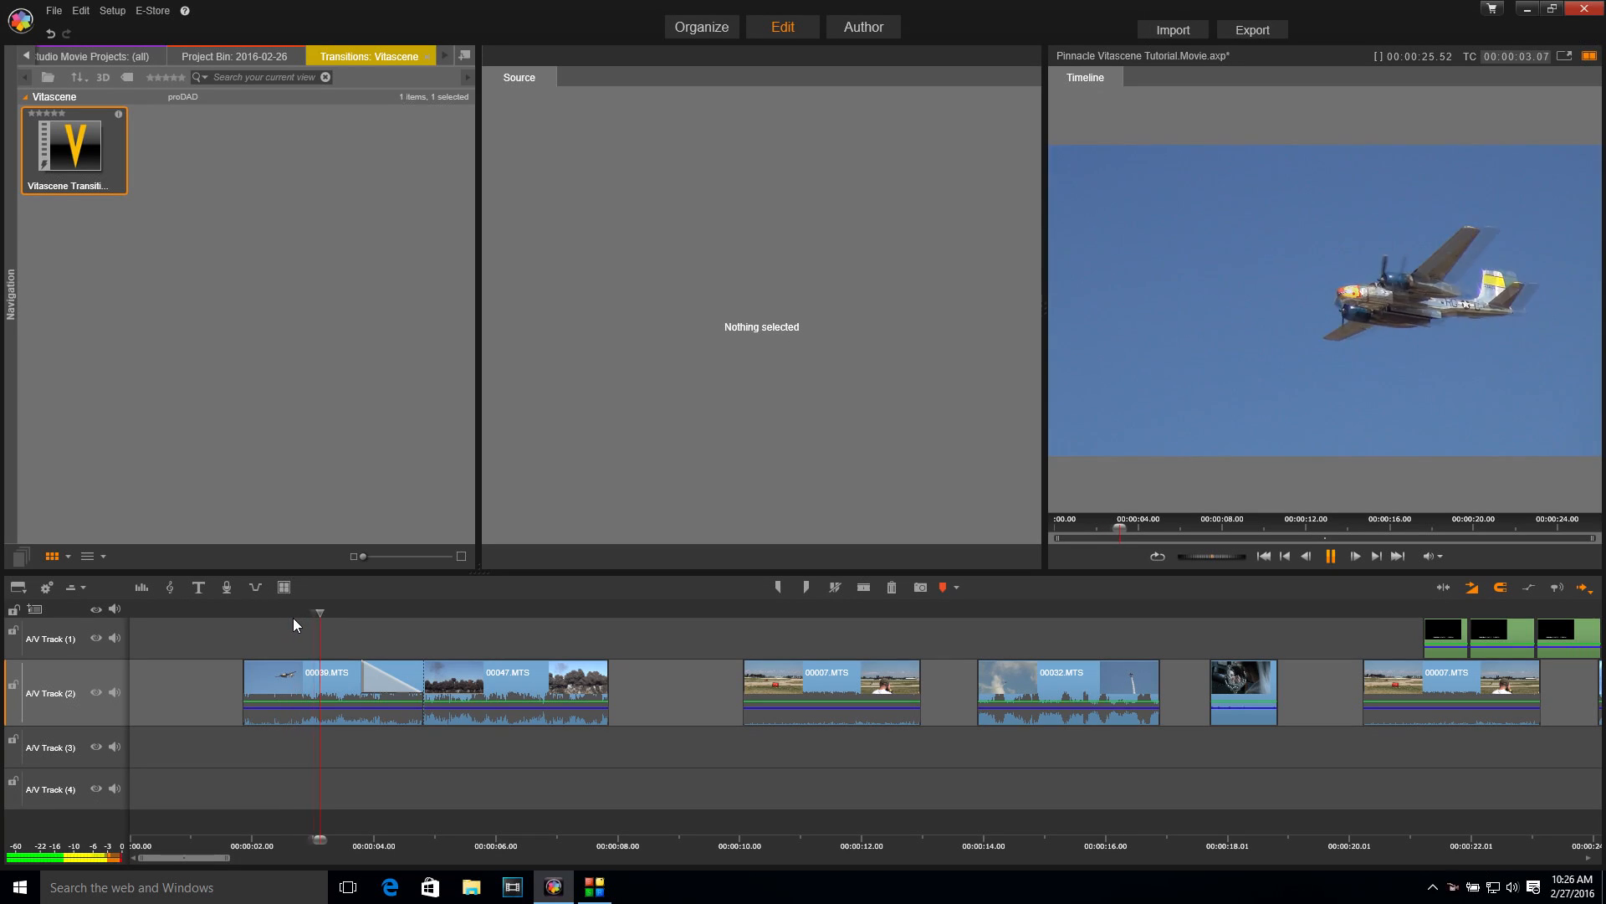
key(space)
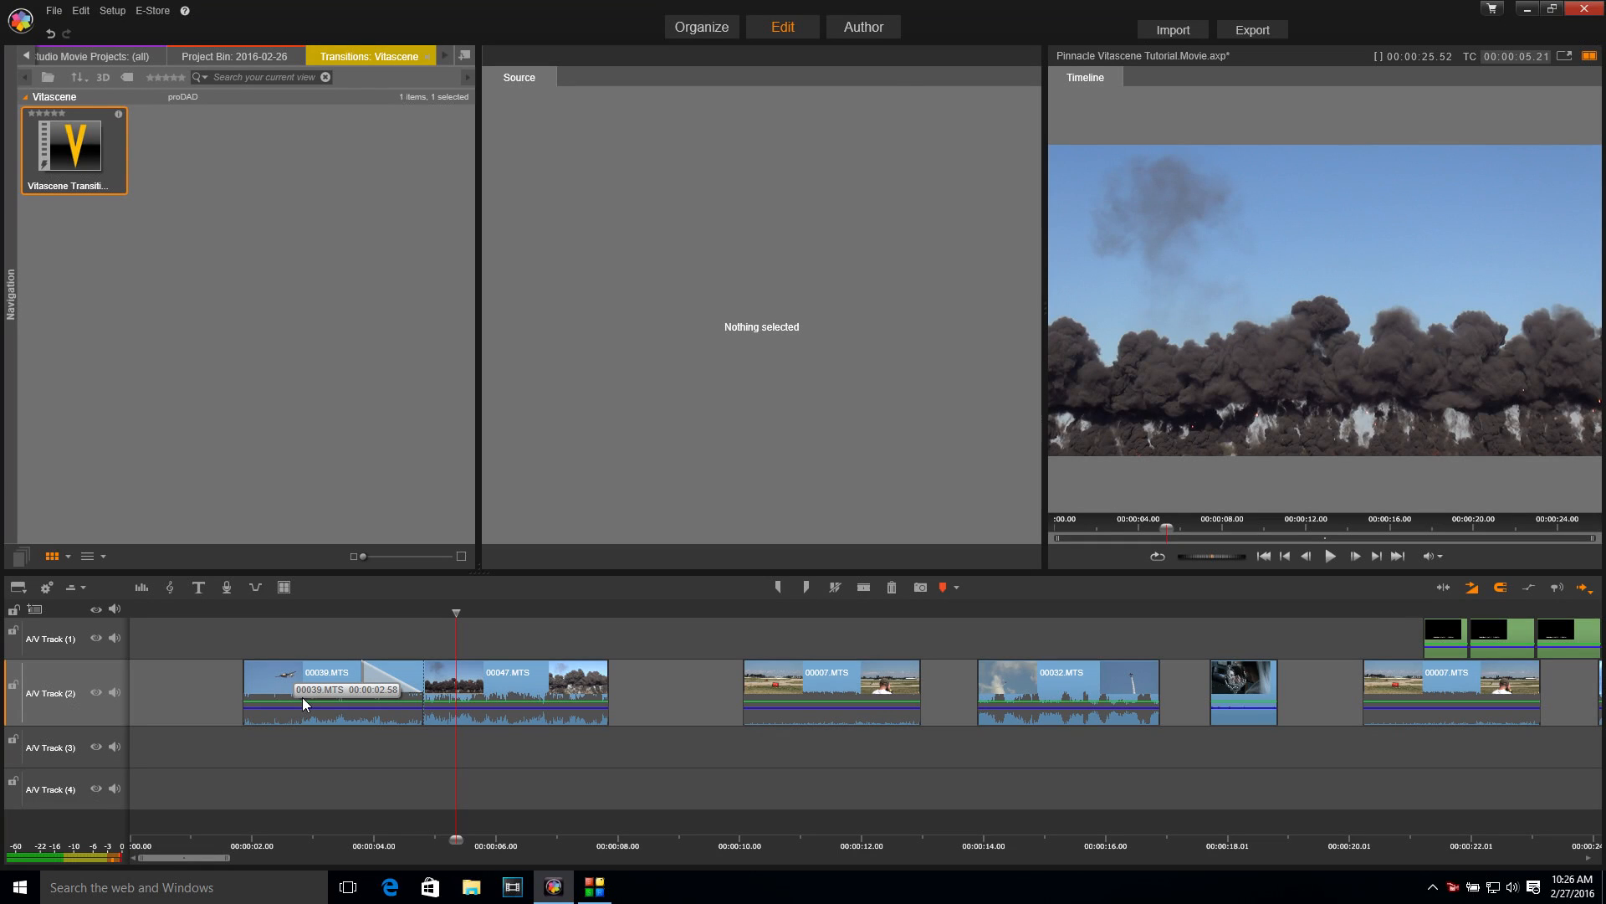
- Mute A/V Track (2) and switch its video visibility off and back on
click(320, 612)
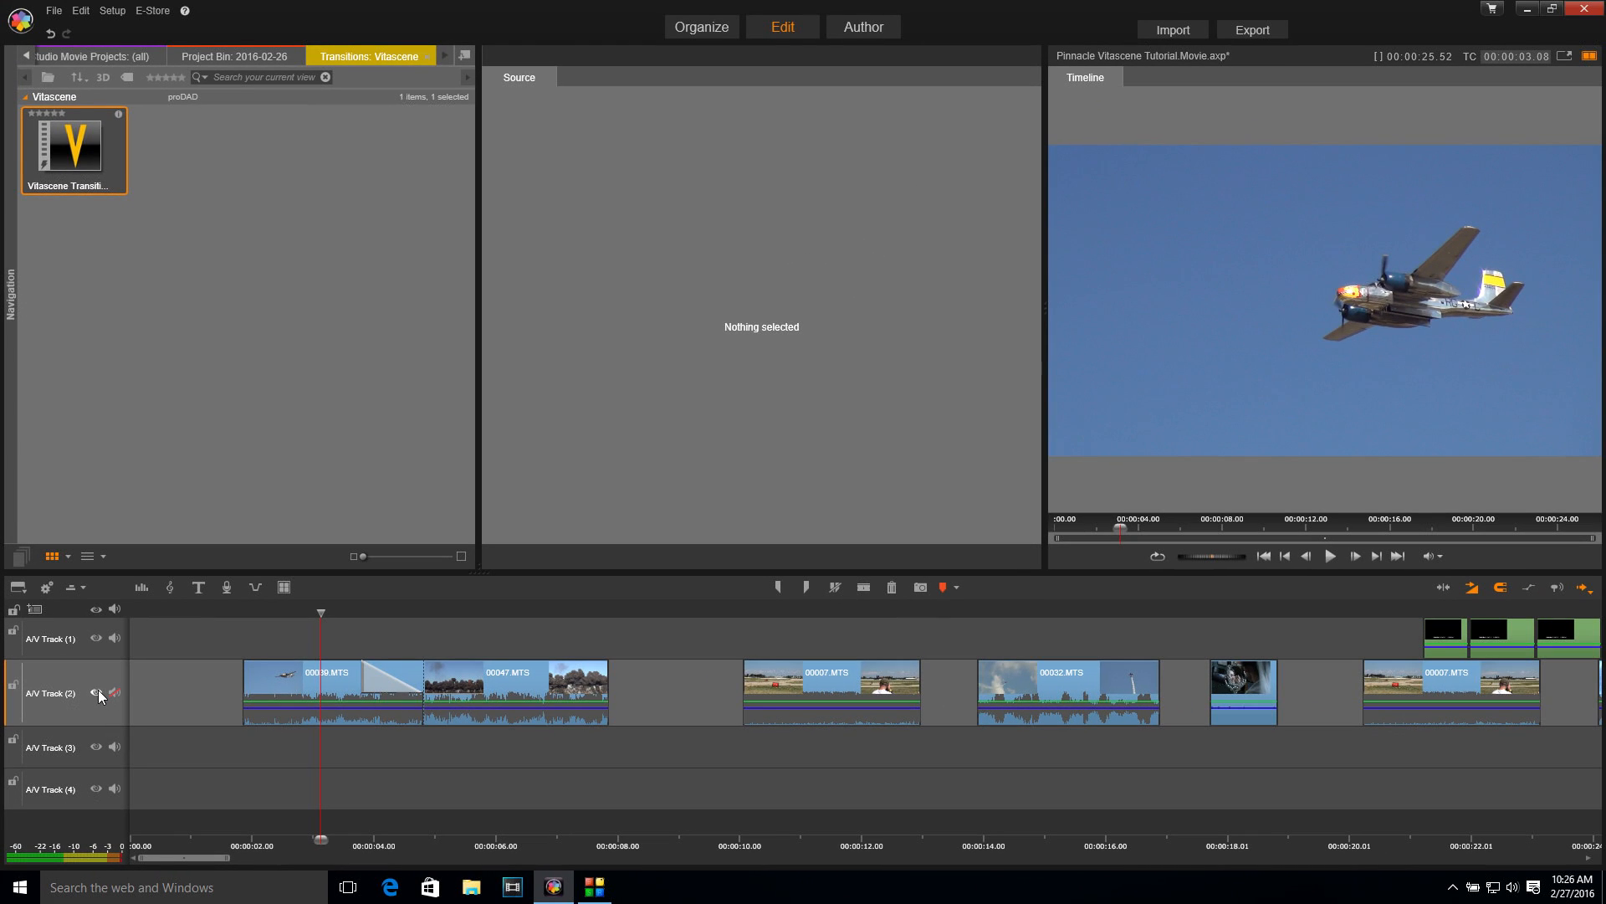
click(95, 691)
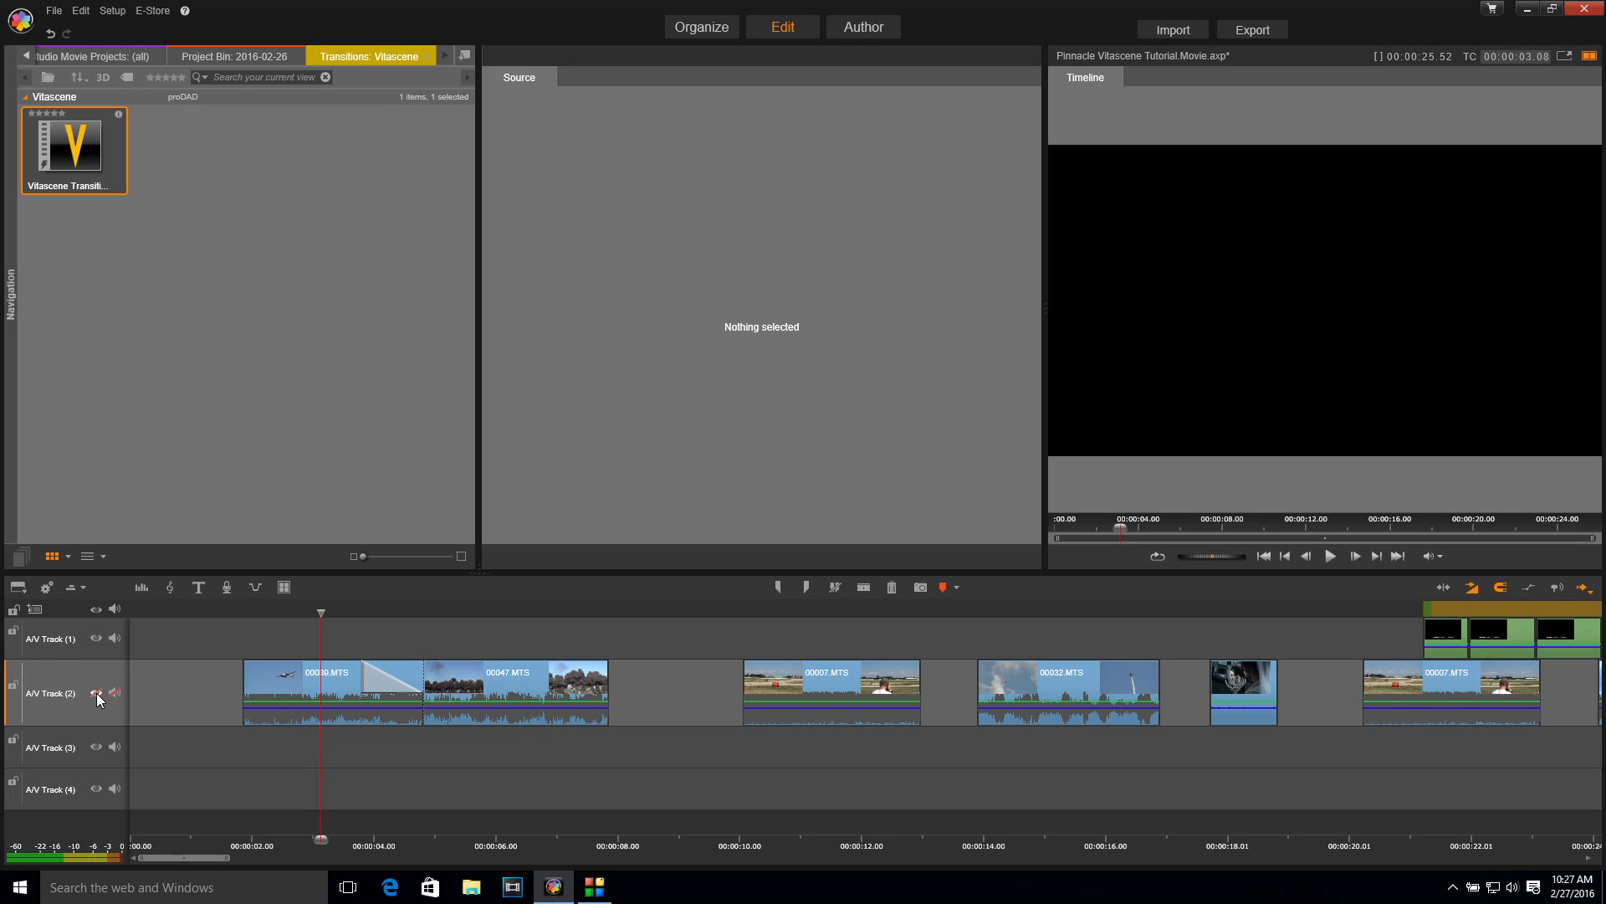
click(96, 694)
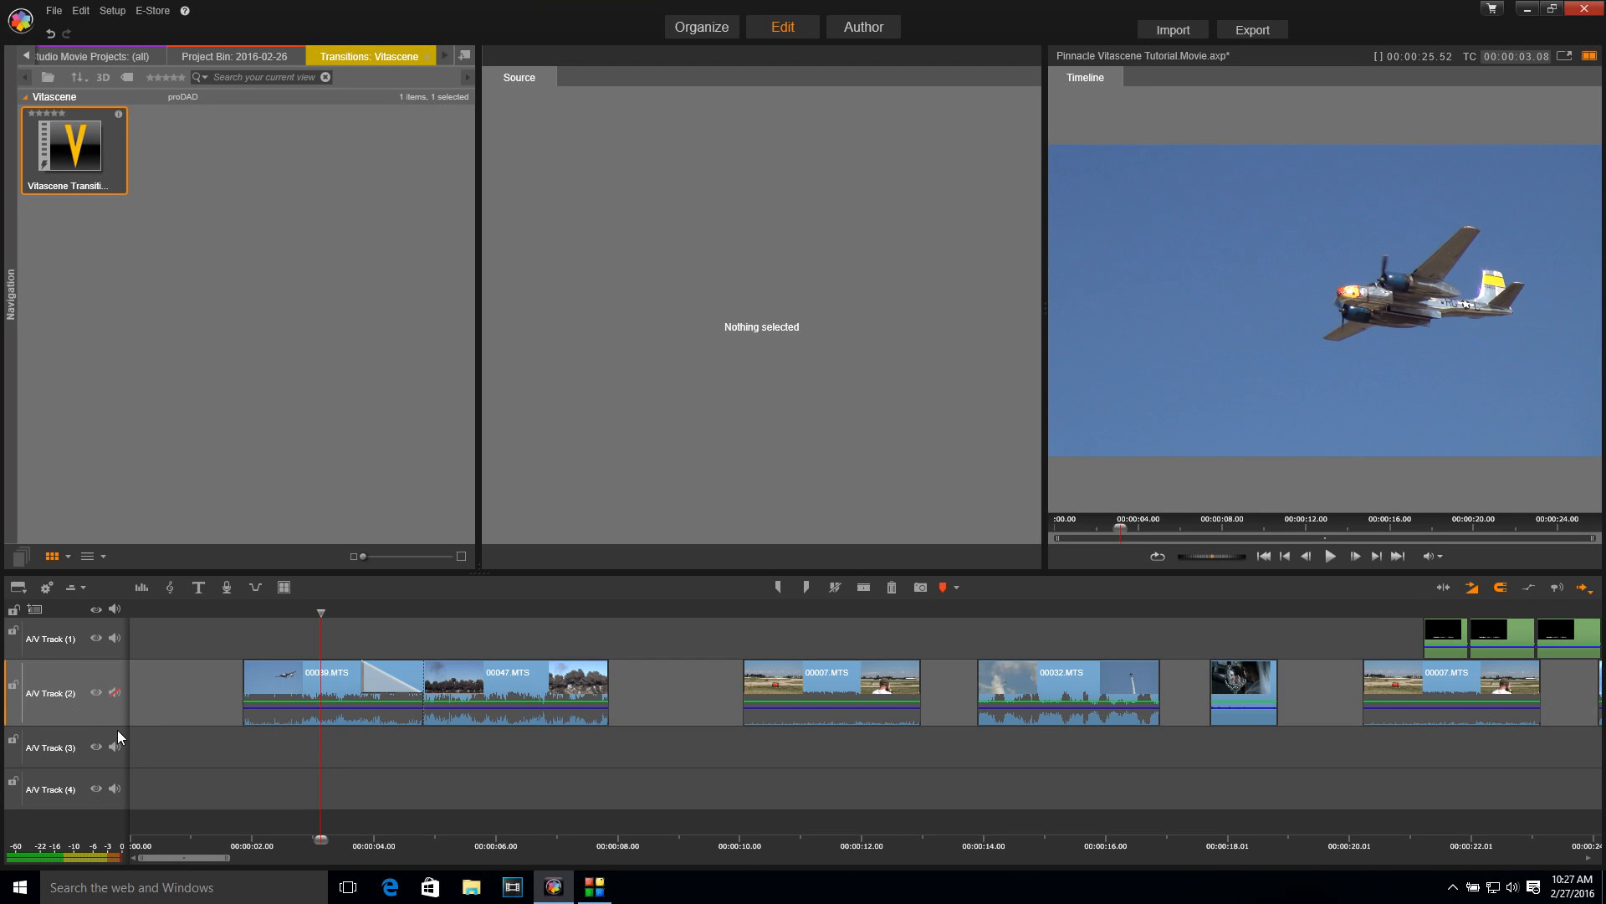
- Play the airplane and smoke clips with their transition again, and scrub back and forth over the smoke clip
drag(316, 619, 248, 619)
key(space)
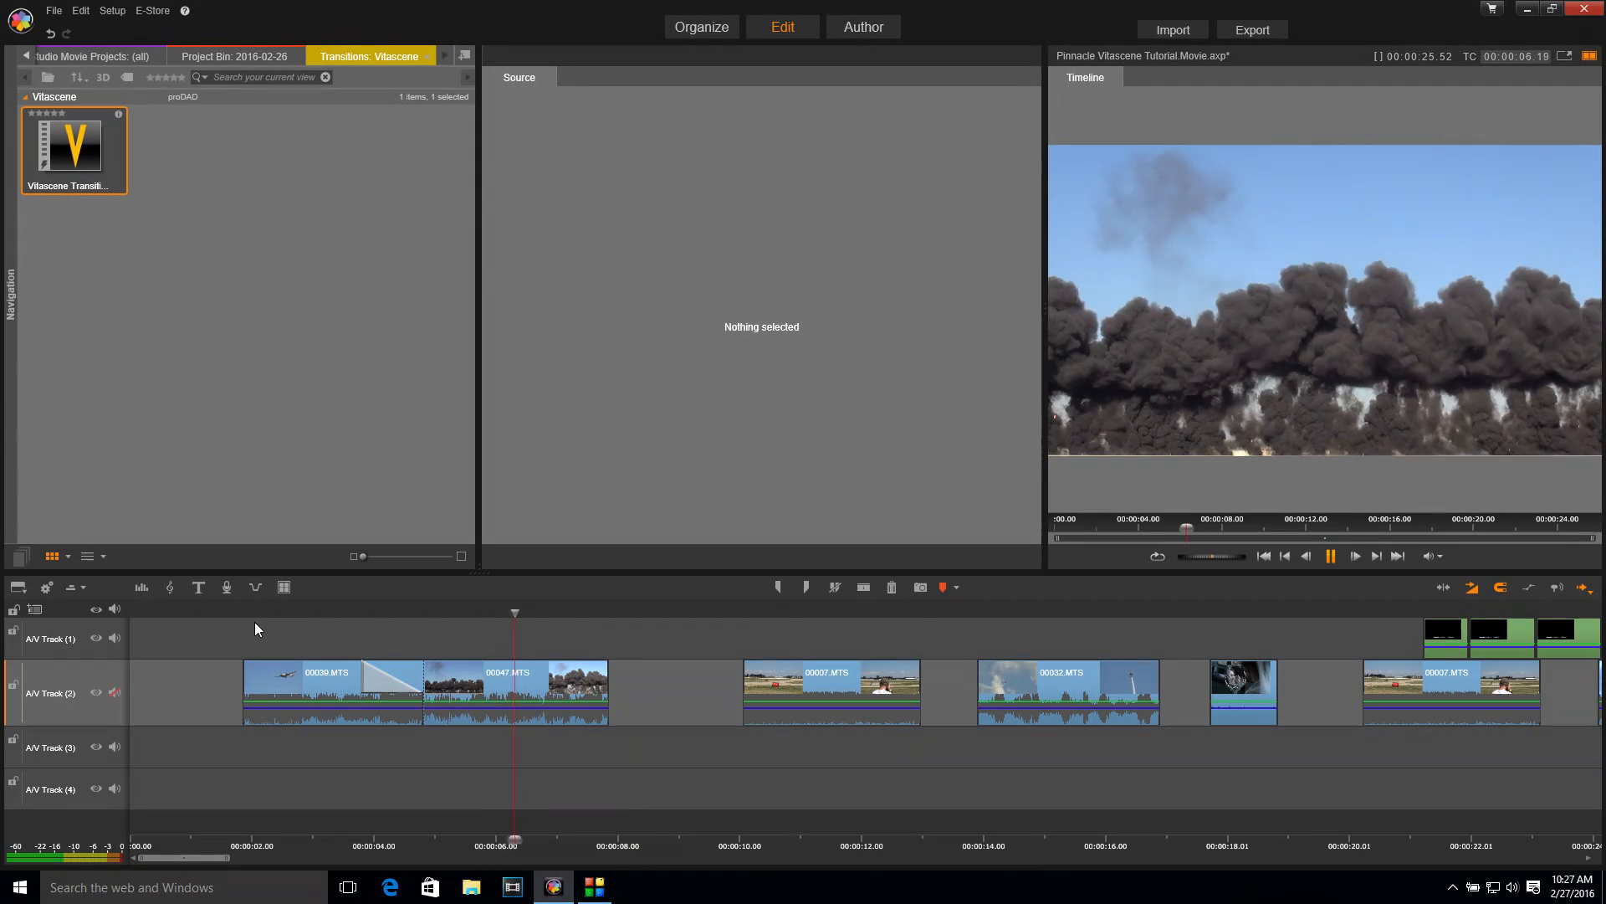
key(space)
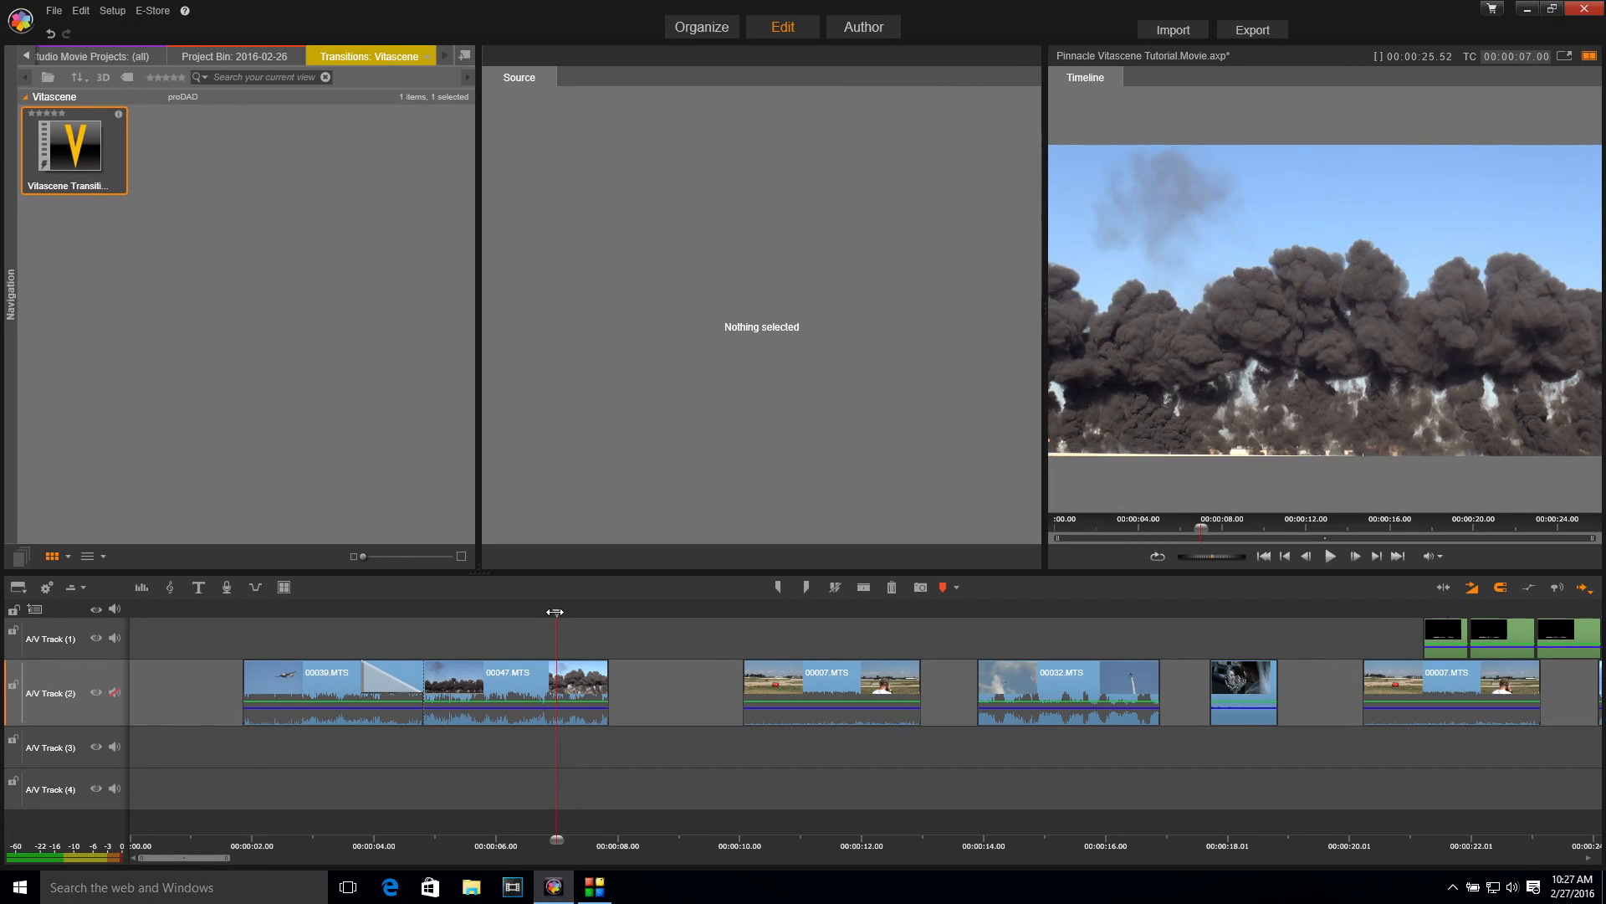
drag(557, 611, 591, 609)
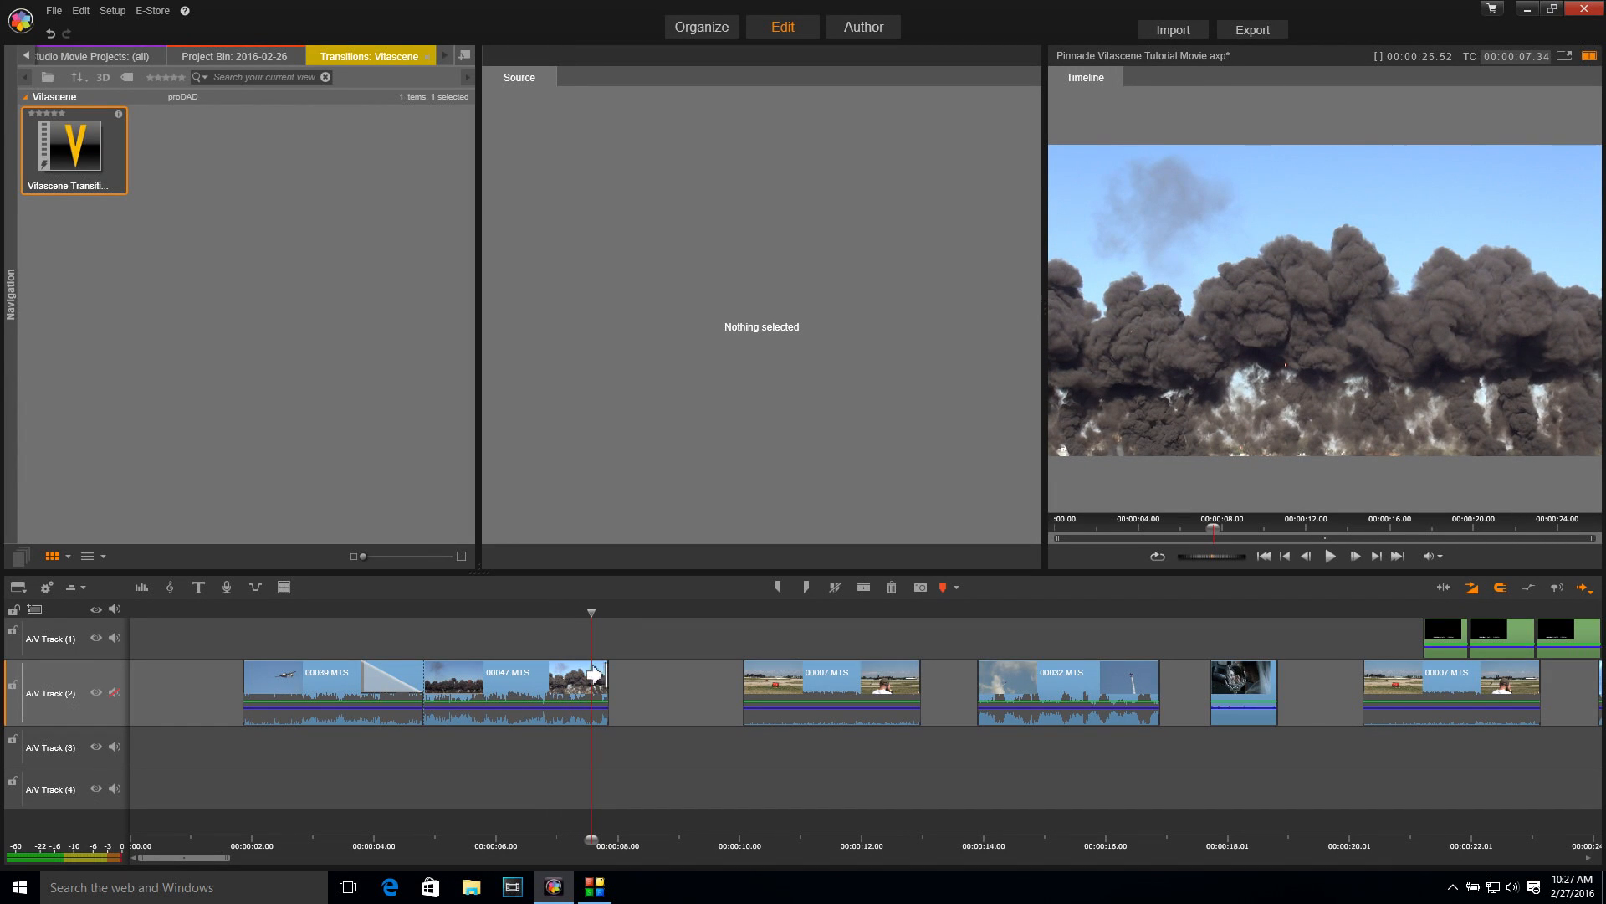
drag(589, 613, 475, 645)
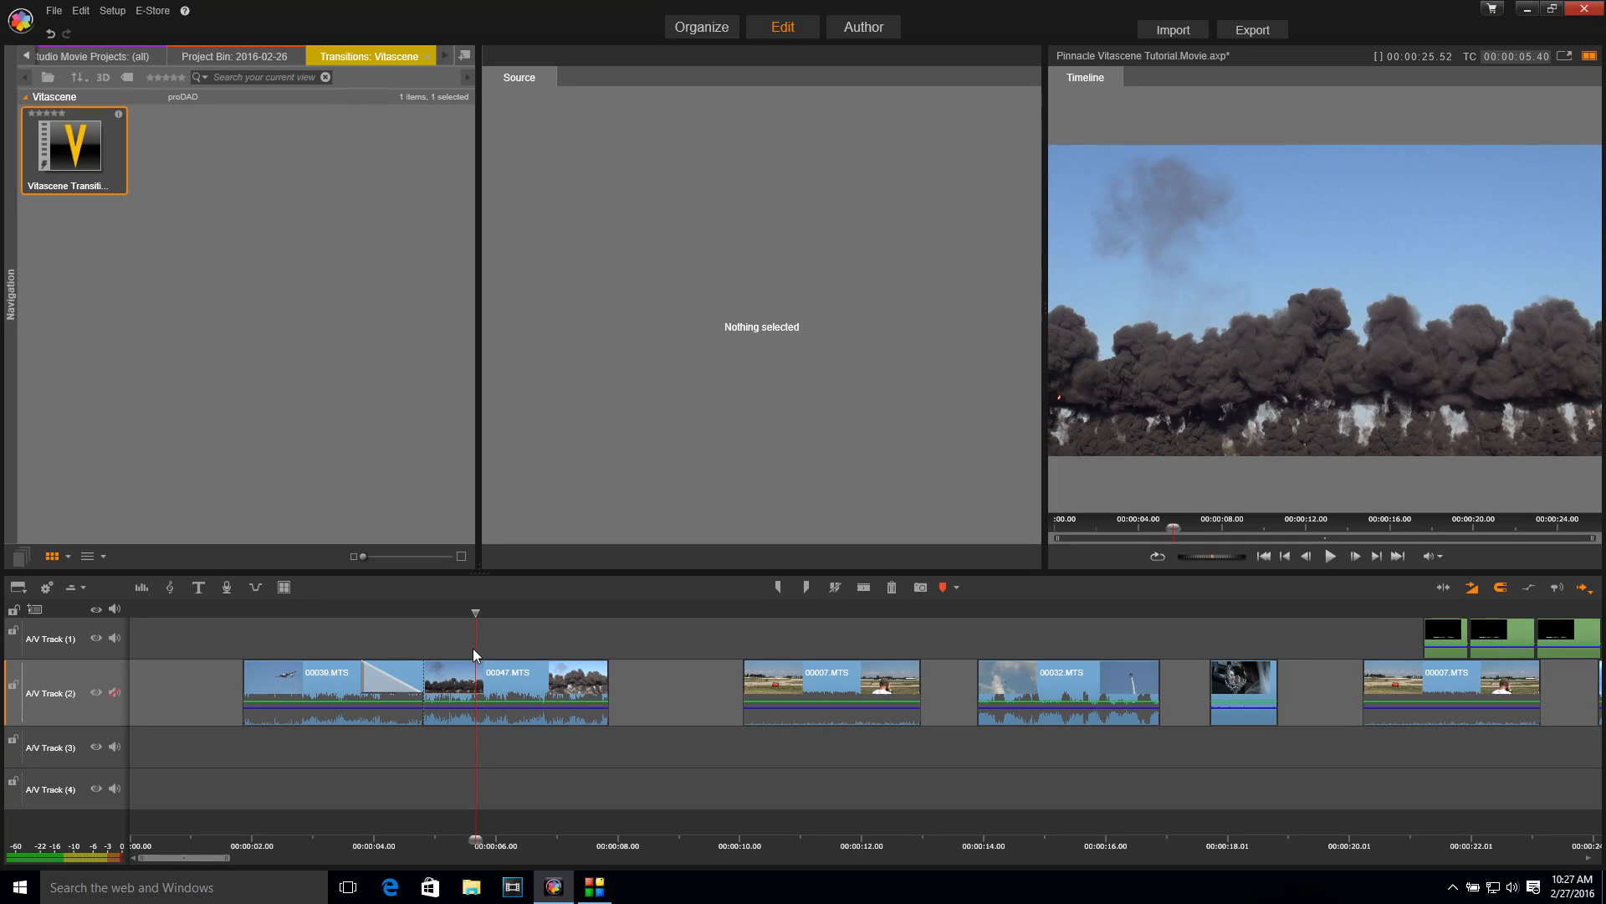
- Add the proDAD Vitascene Effect to the first 00007.MTS runway clip on A/V Track (2)
drag(475, 613, 763, 675)
click(773, 691)
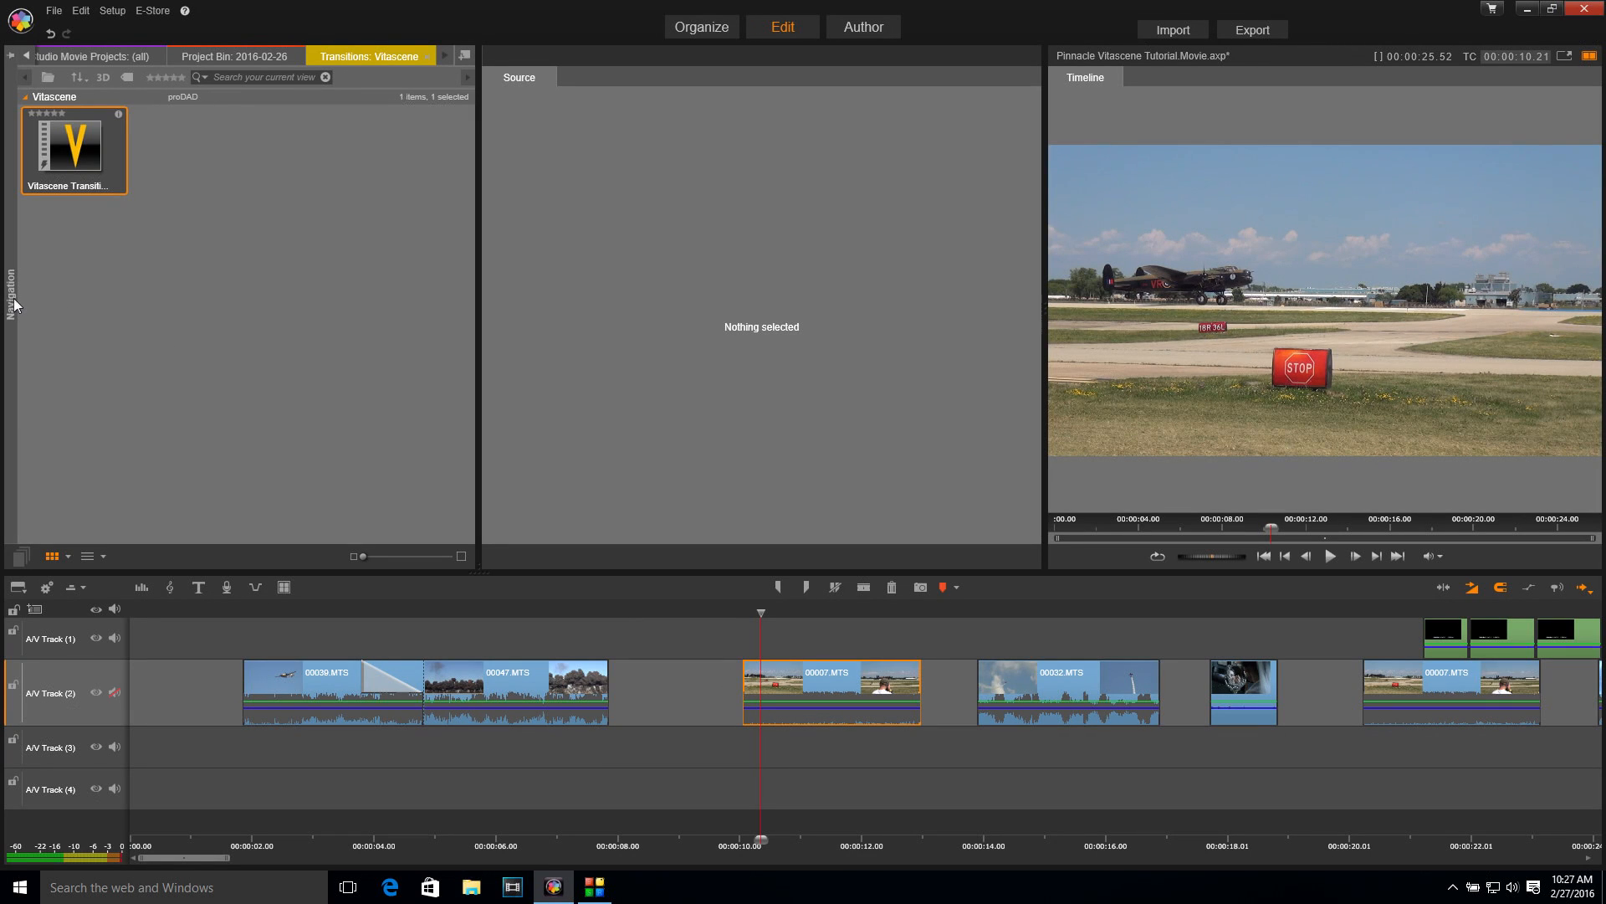
mouse_move(10, 305)
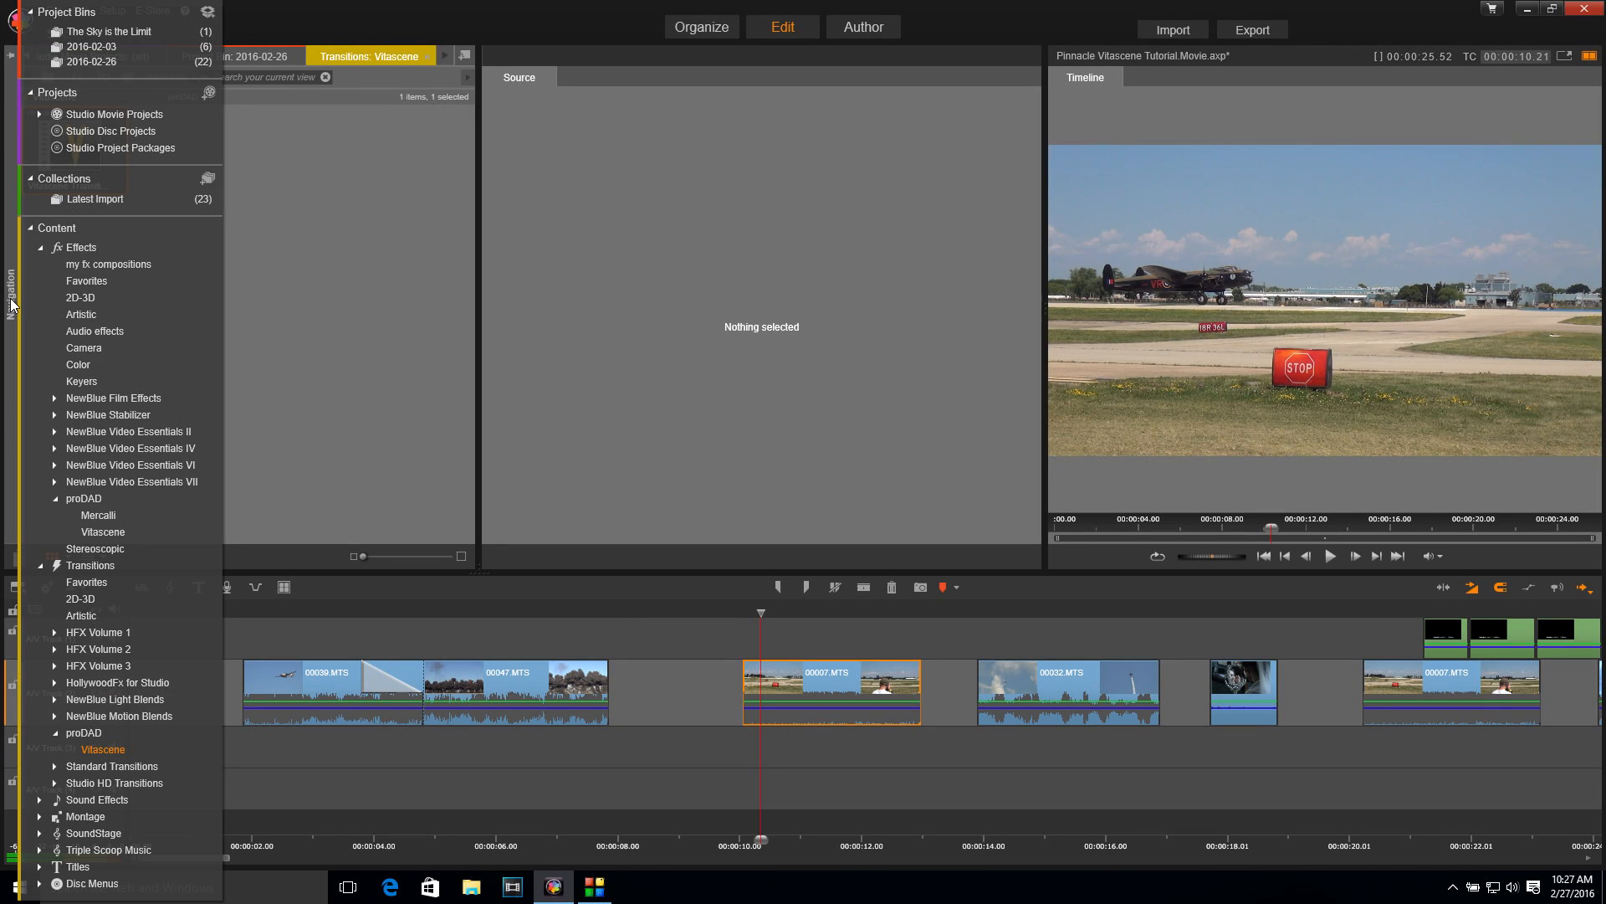
click(76, 249)
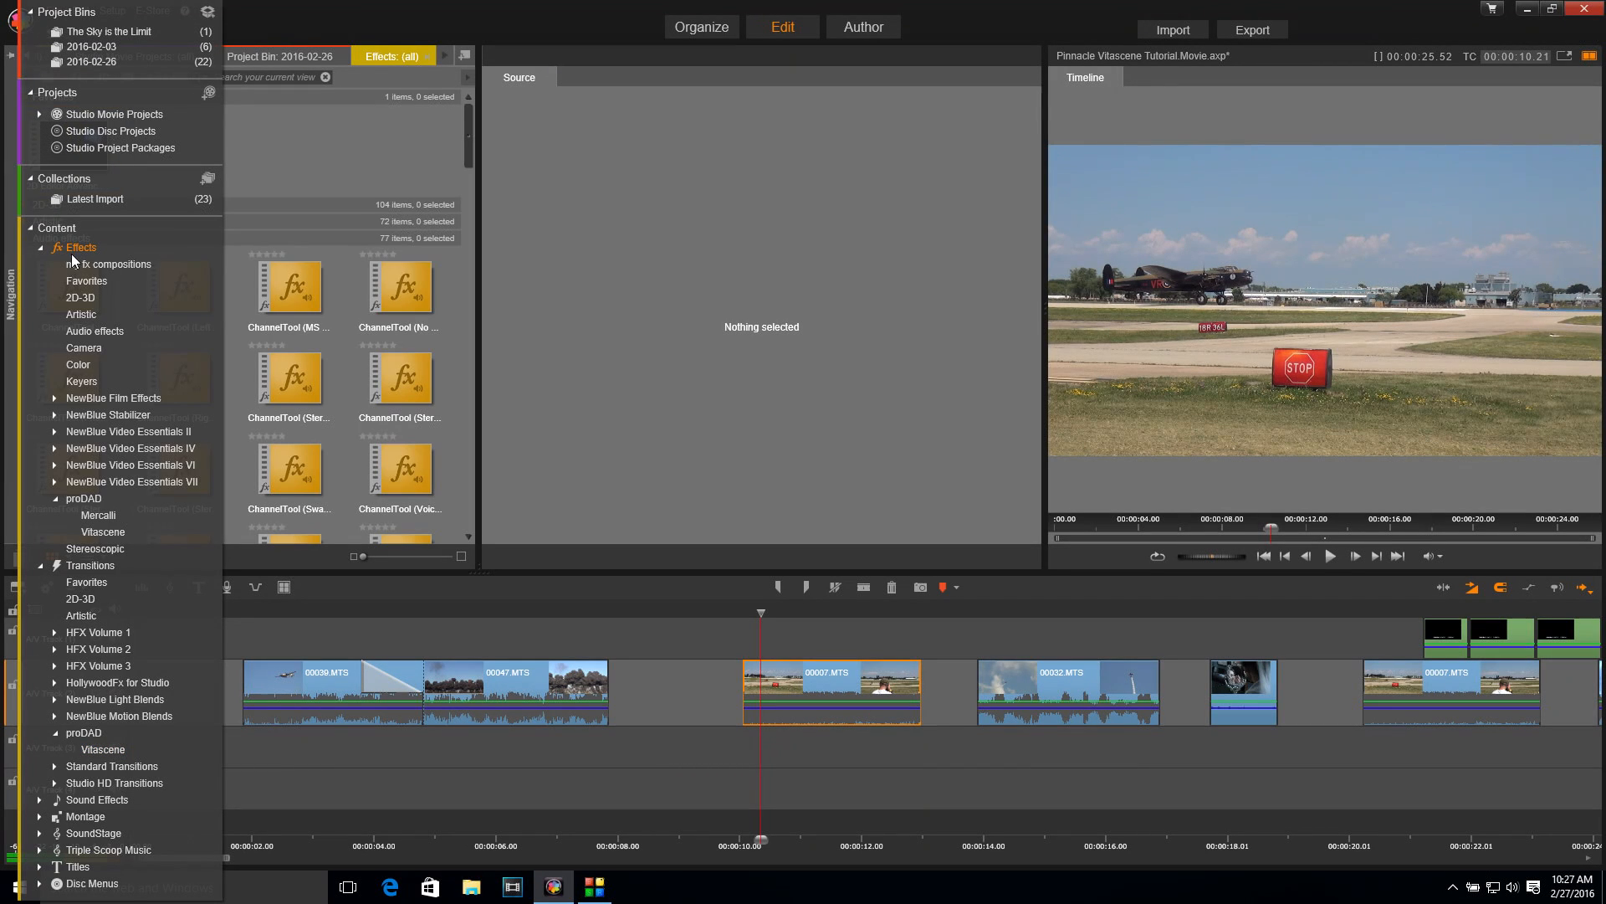
drag(472, 136, 474, 91)
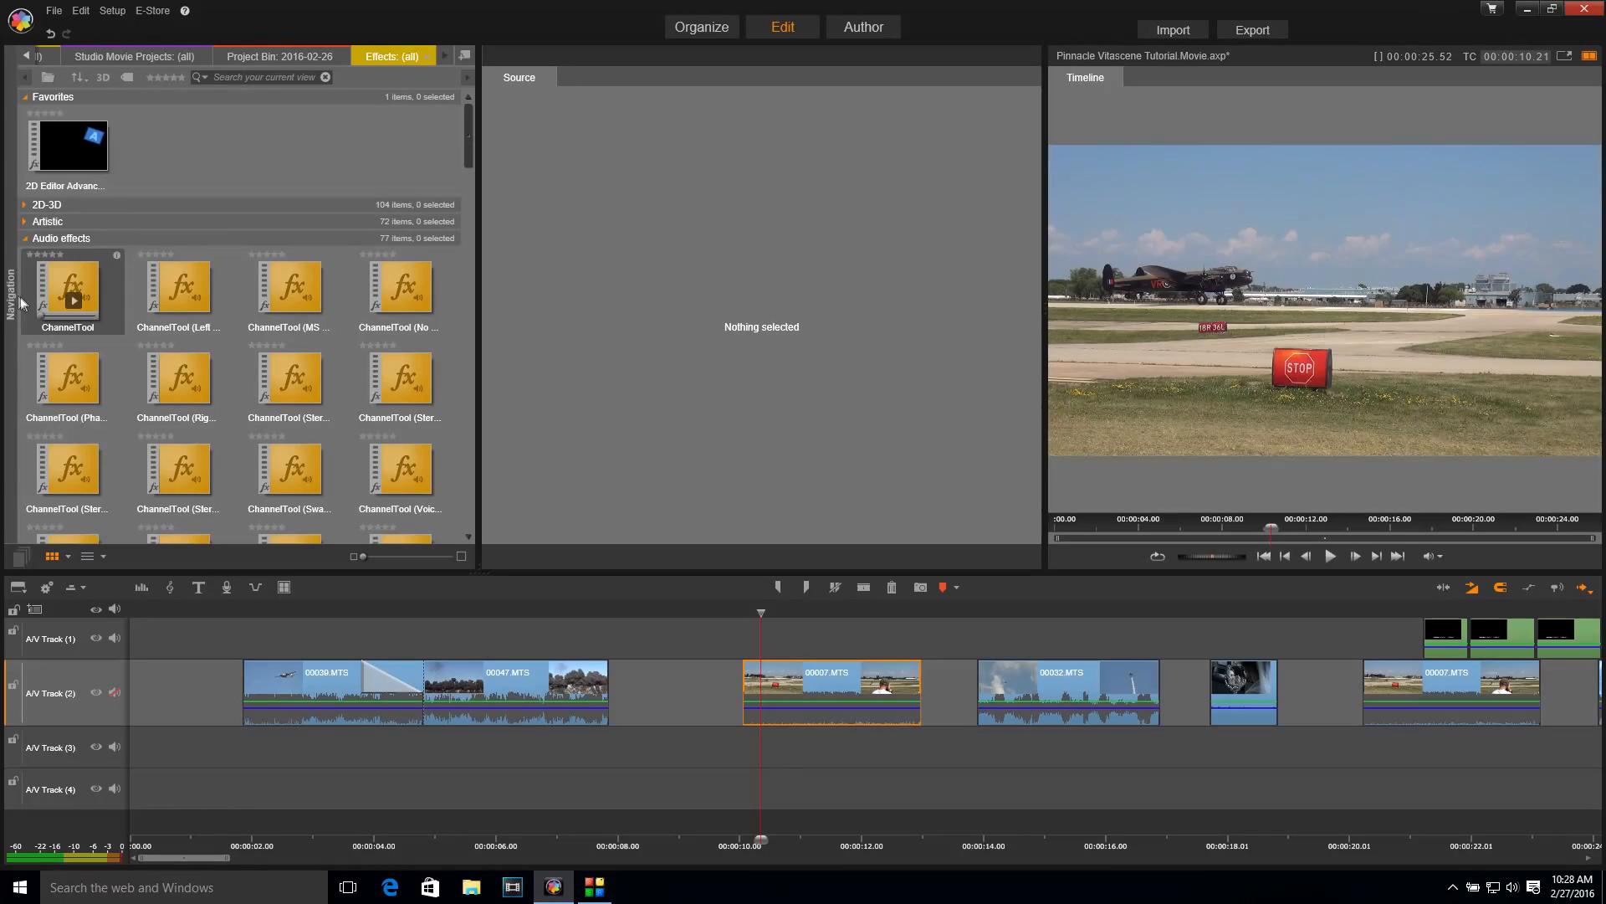
mouse_move(10, 302)
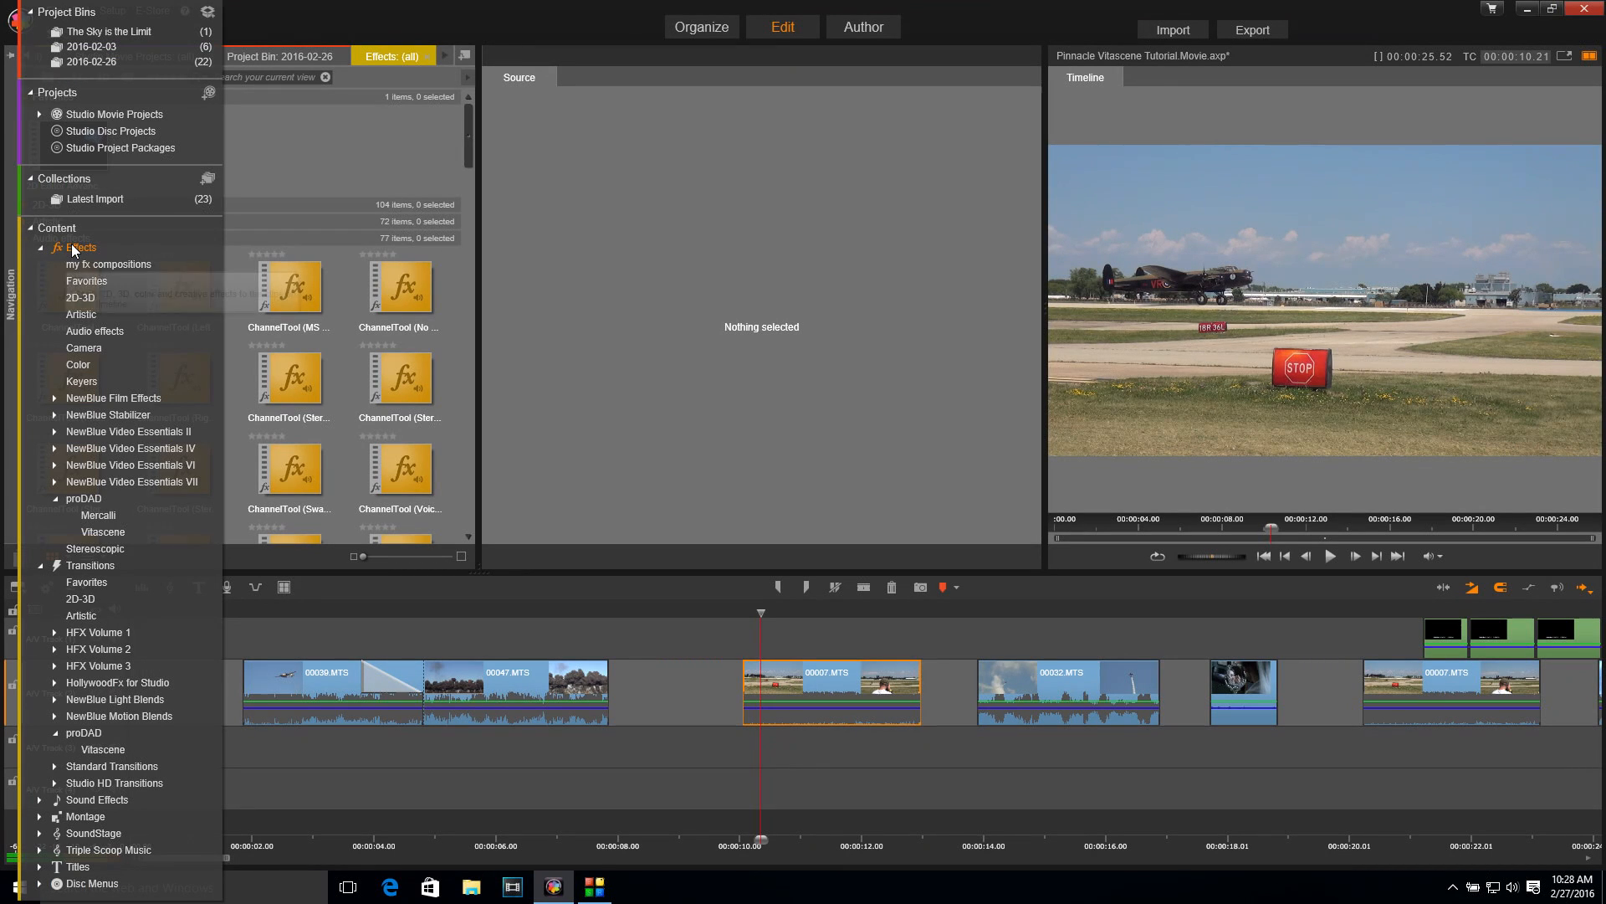
click(105, 533)
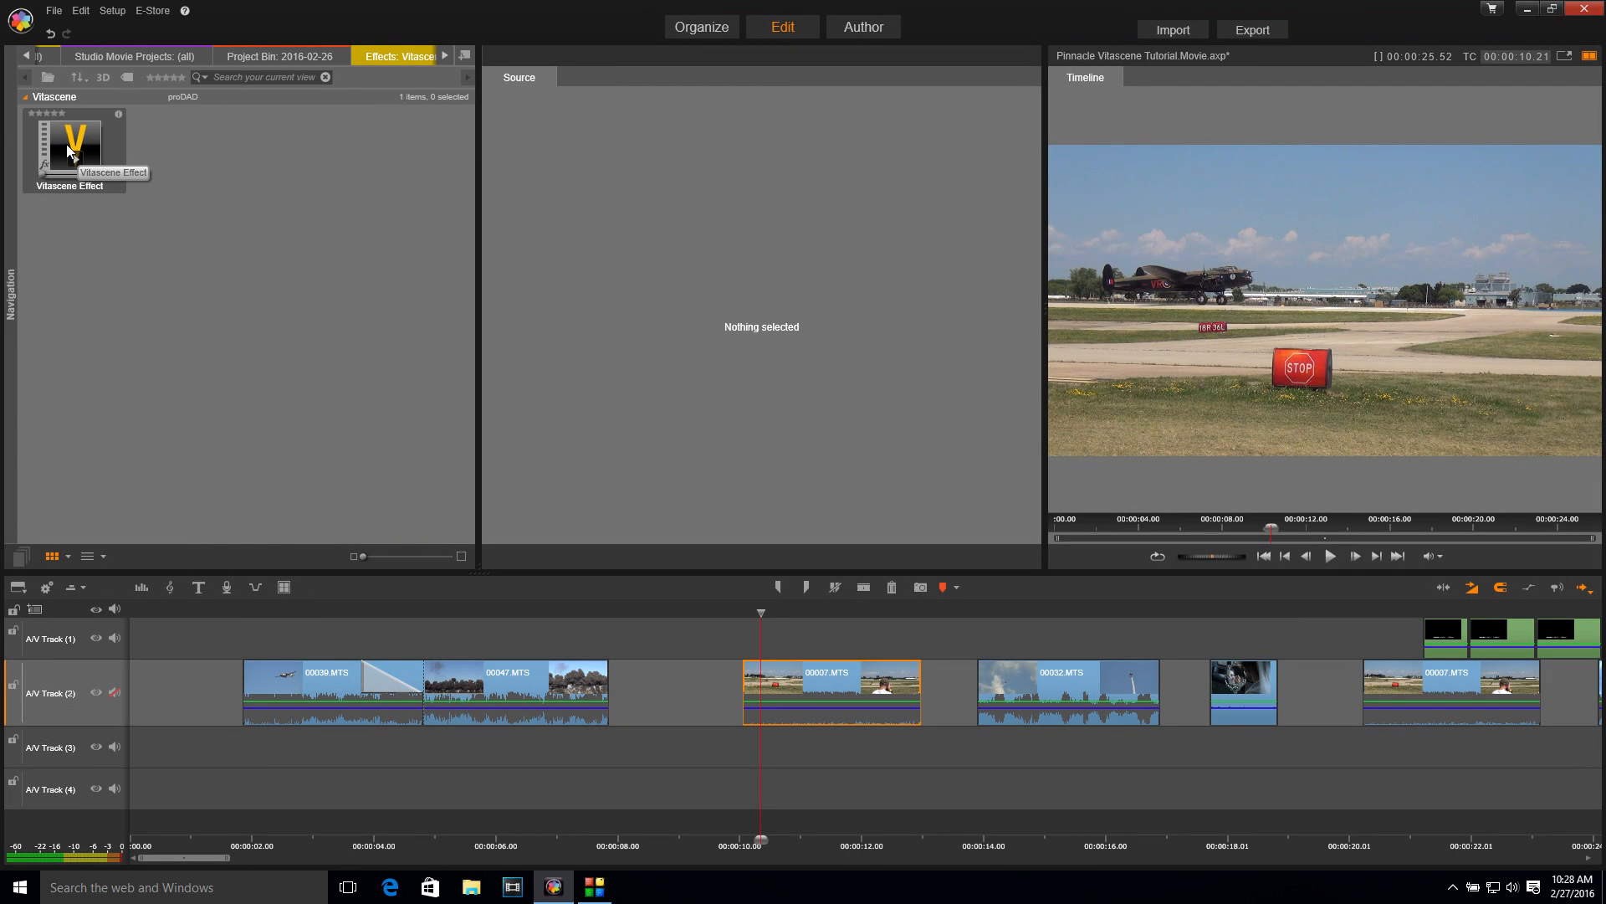
drag(68, 148, 834, 681)
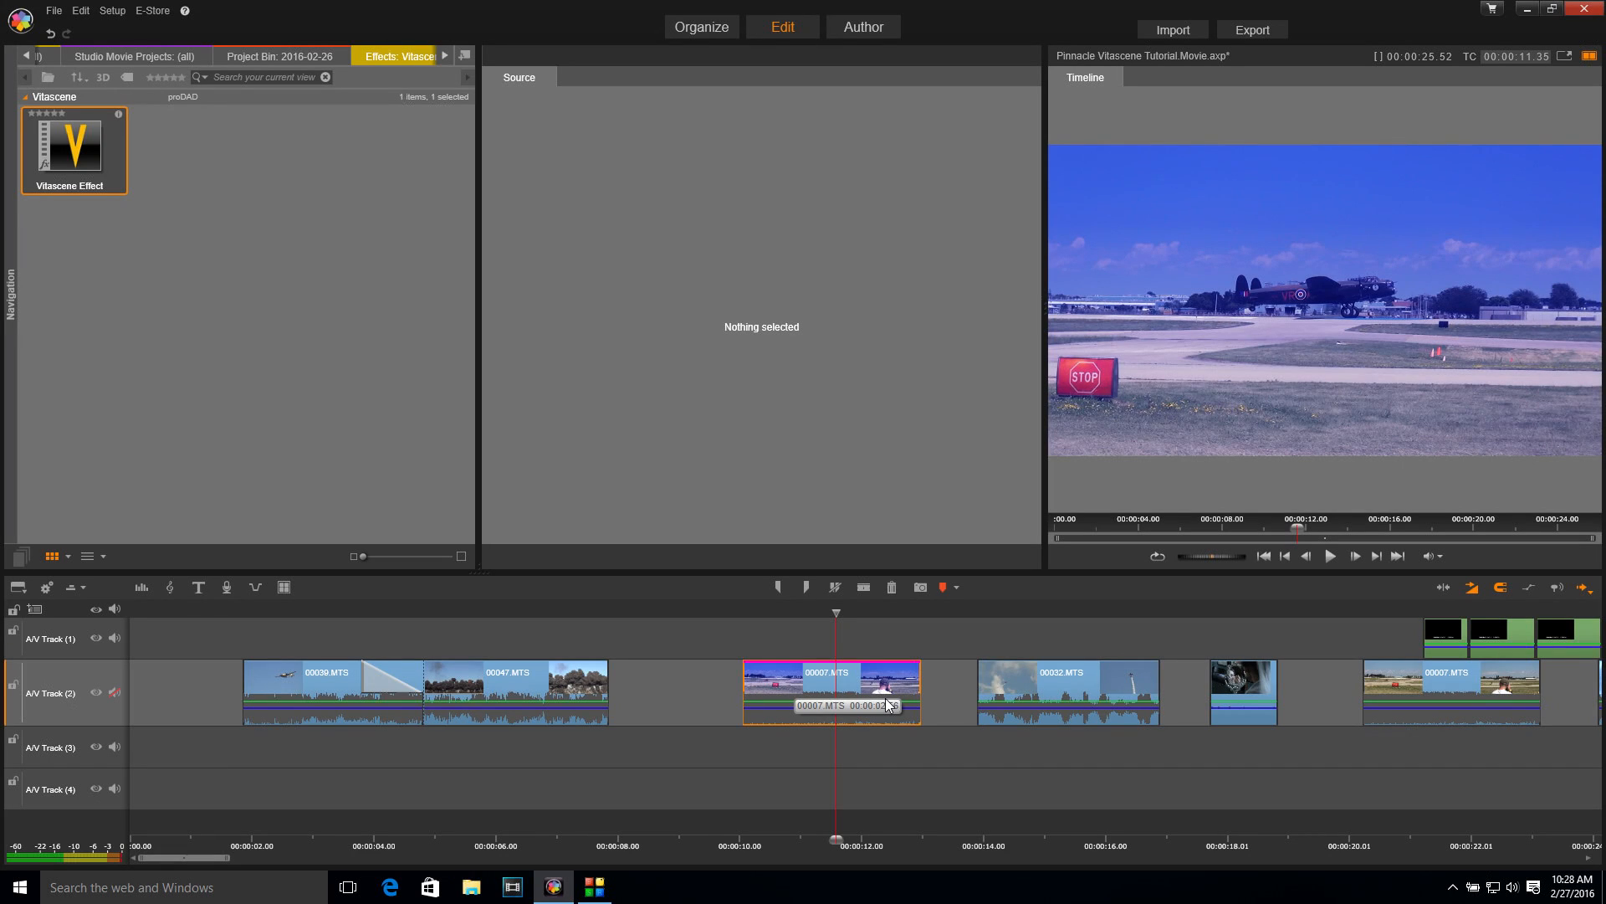
- Open the Vitascene plug-in for the runway clip and apply the Bleach #175 preset from the Film Look group
double_click(837, 682)
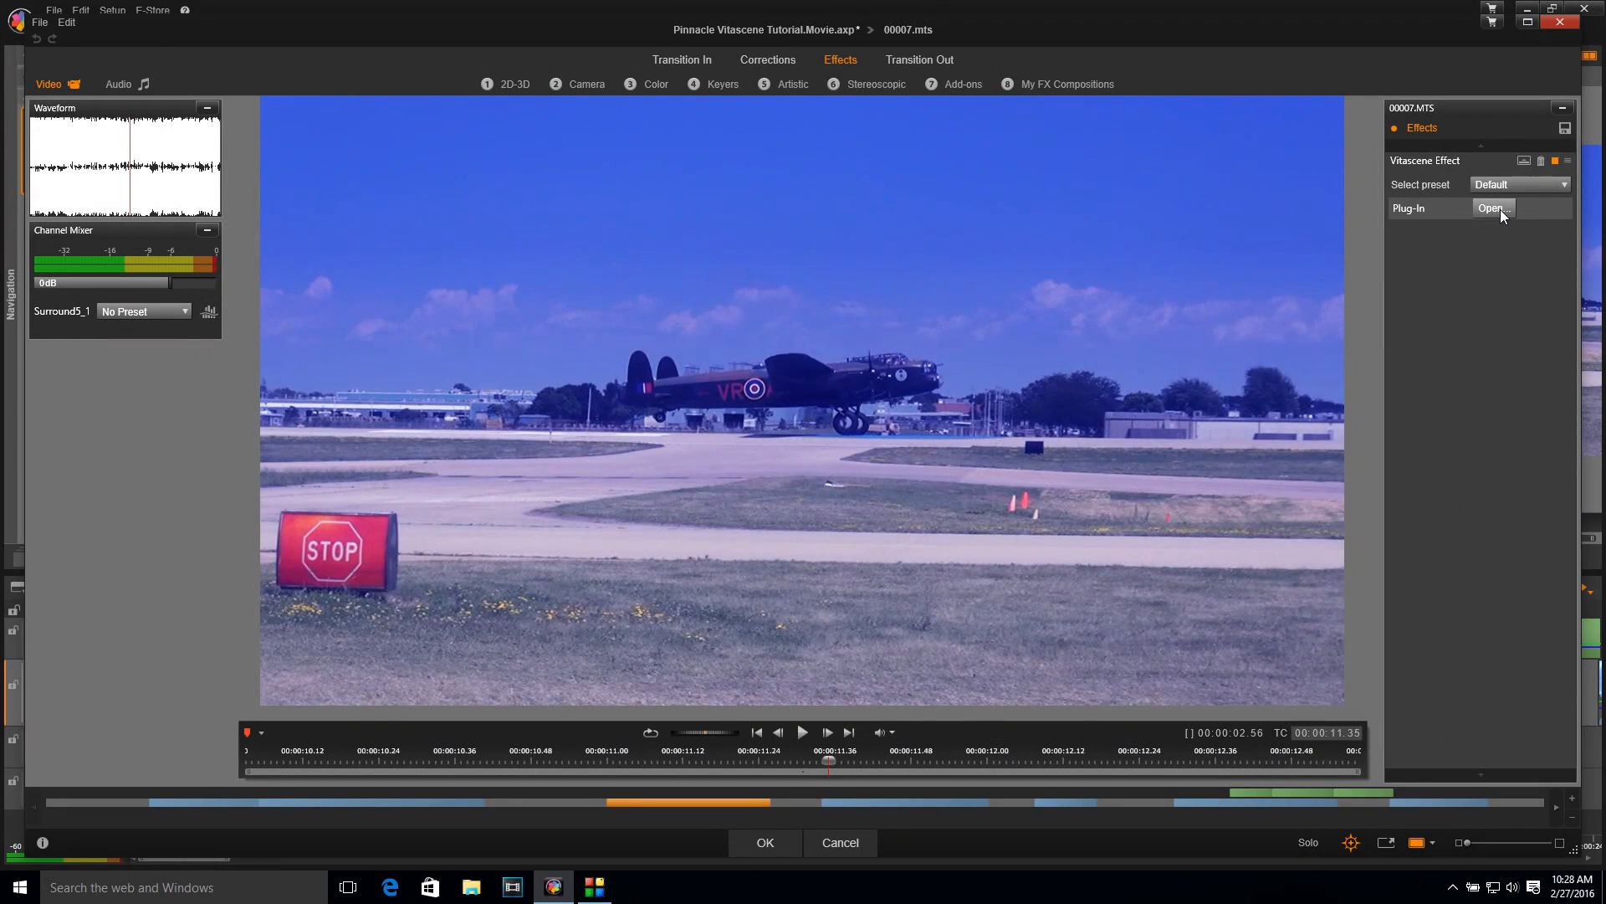
click(1493, 208)
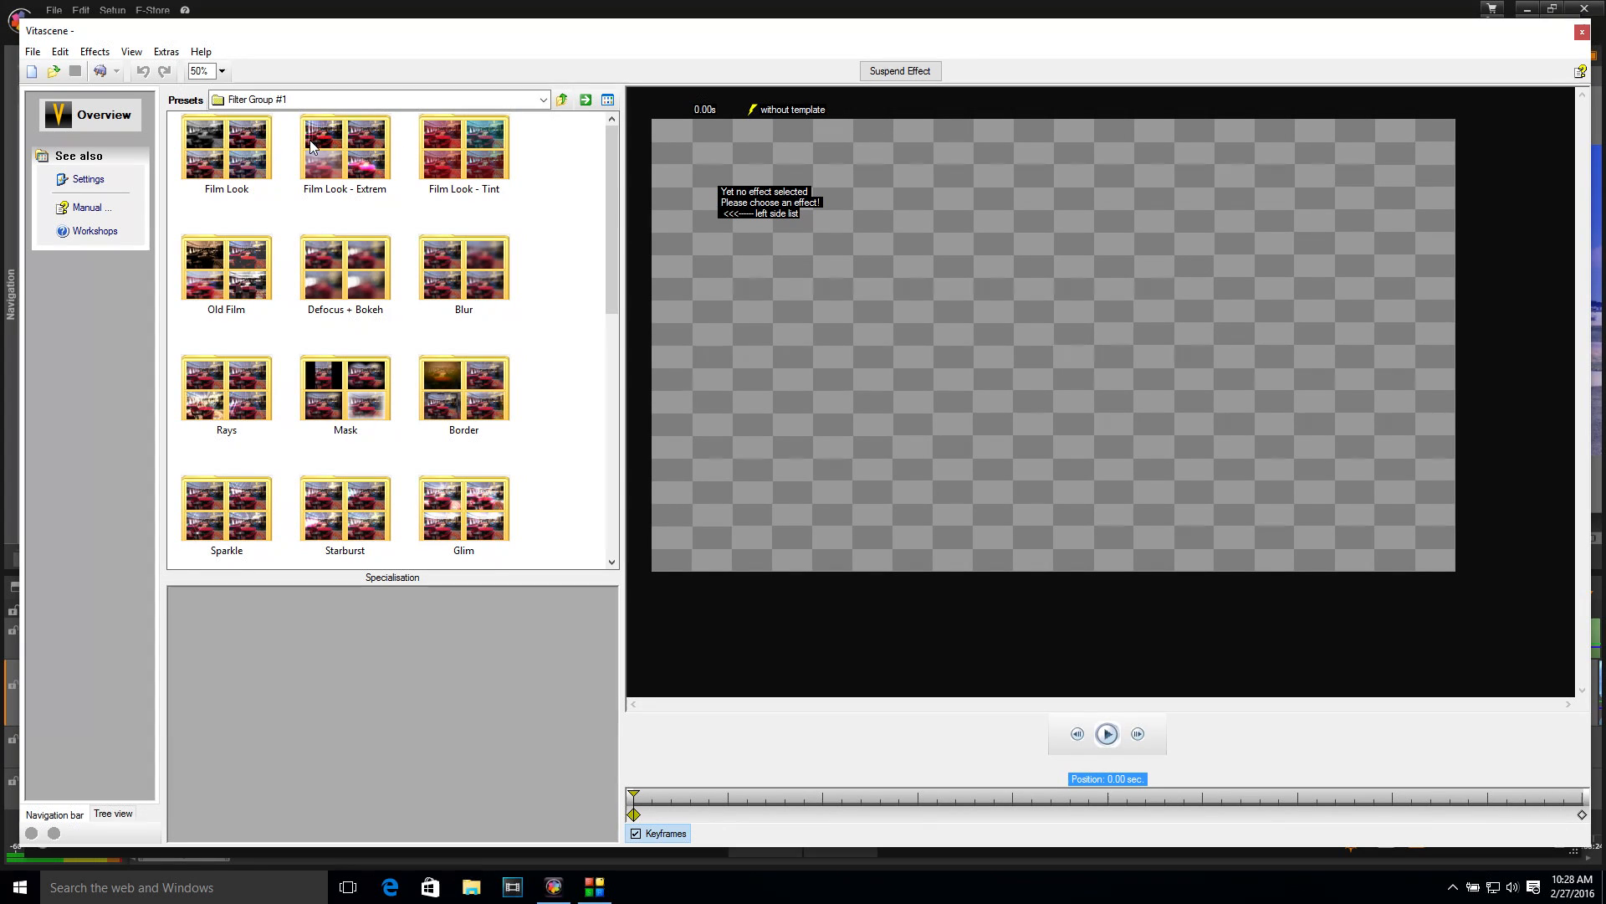
double_click(223, 150)
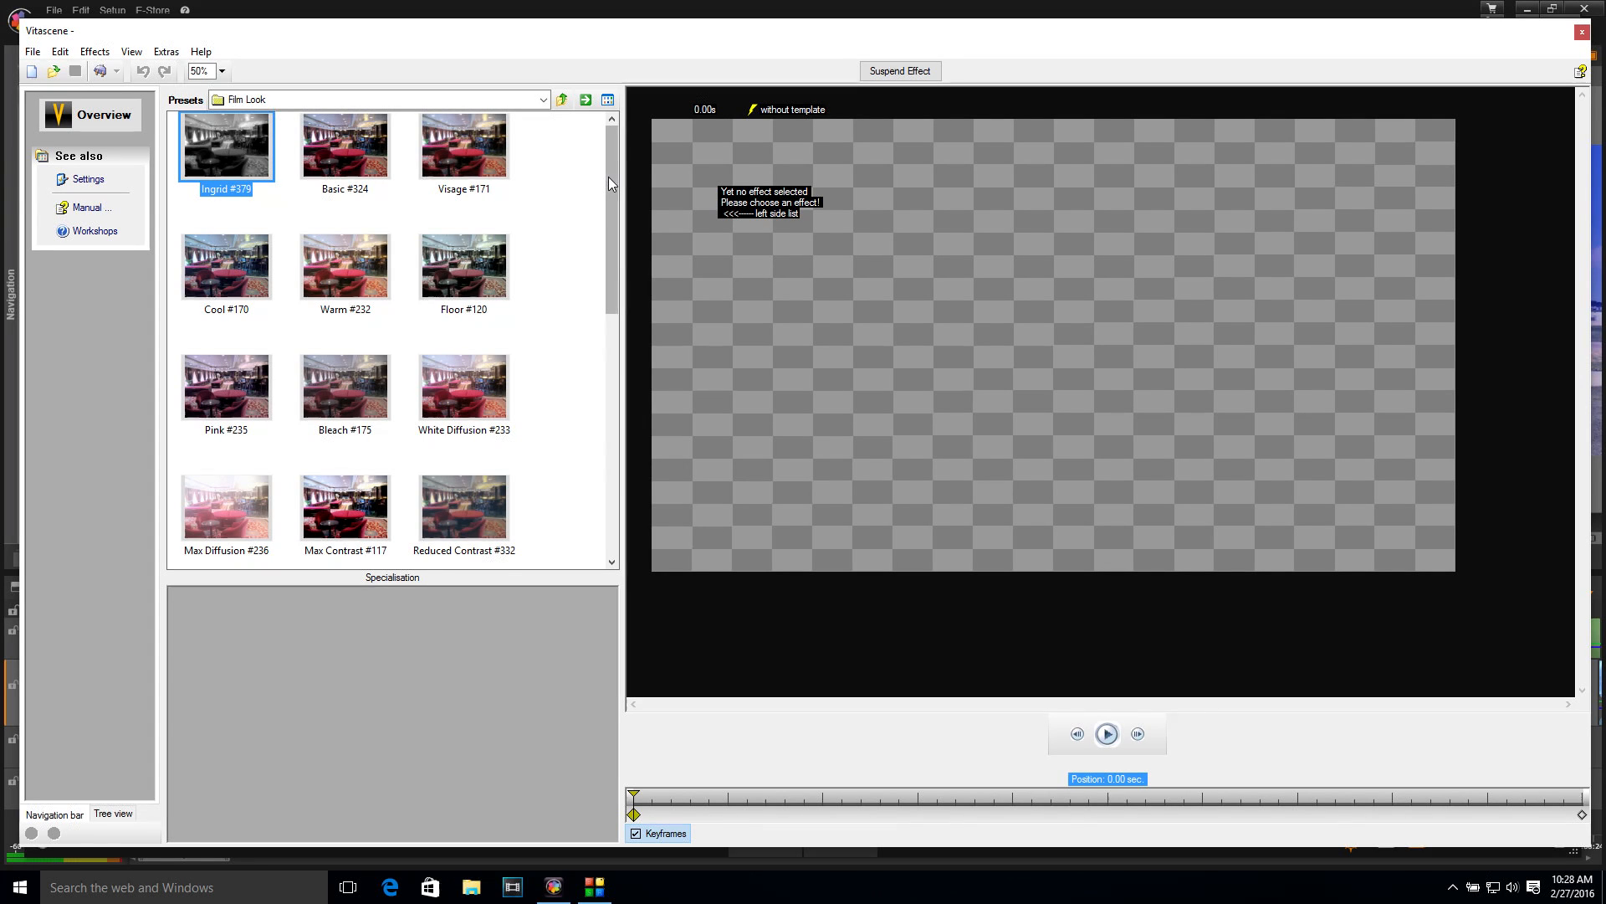
drag(609, 177, 609, 193)
click(350, 233)
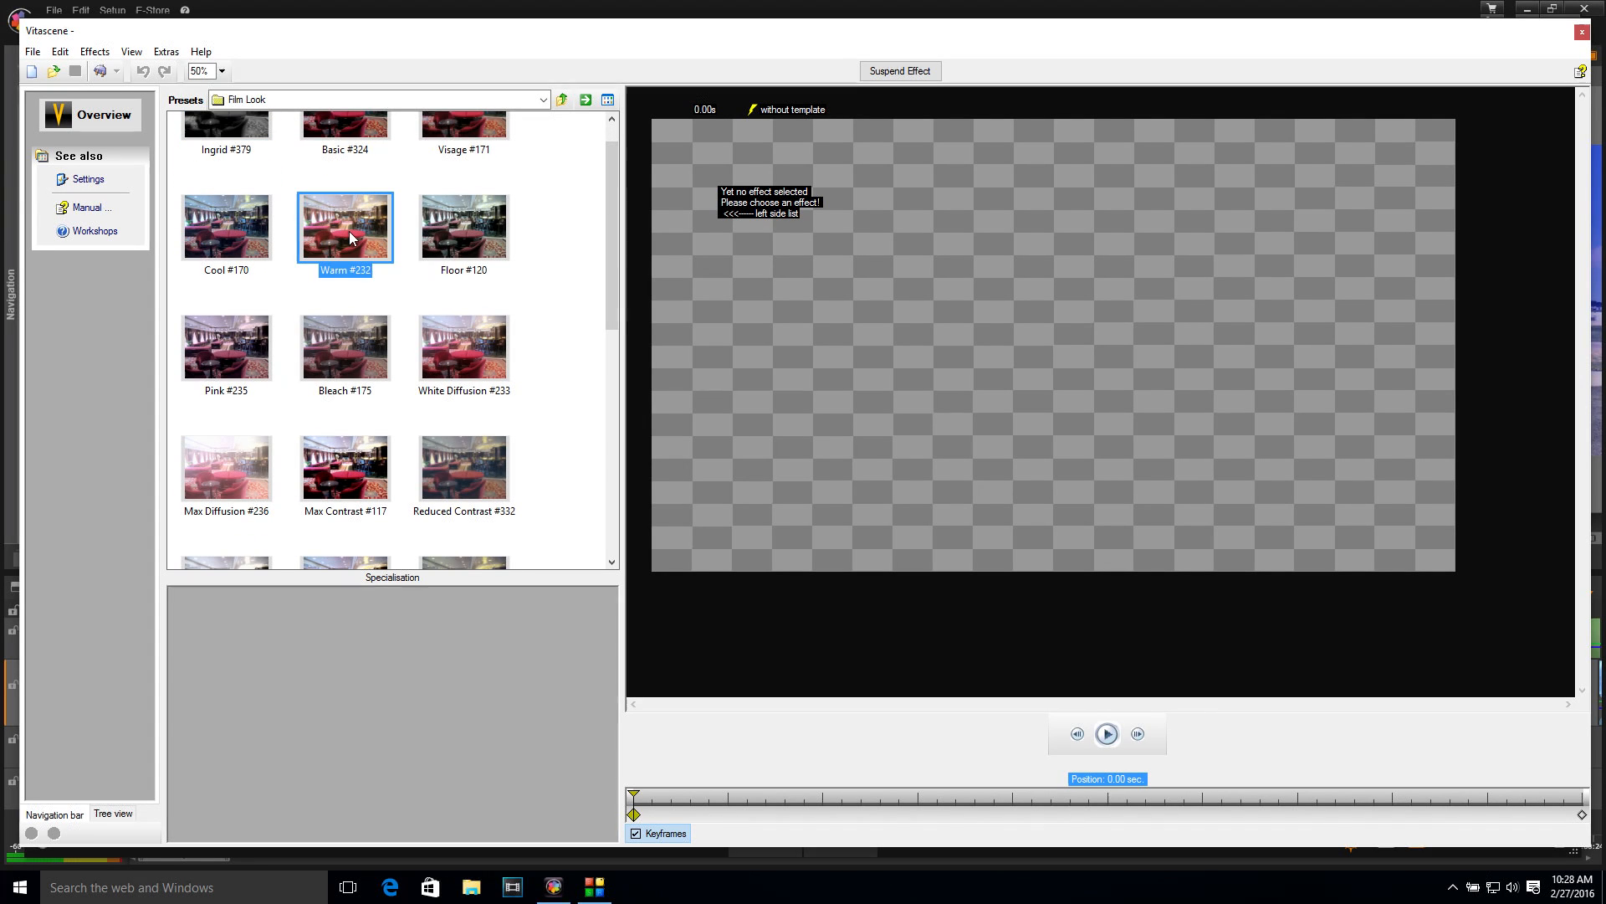
click(347, 352)
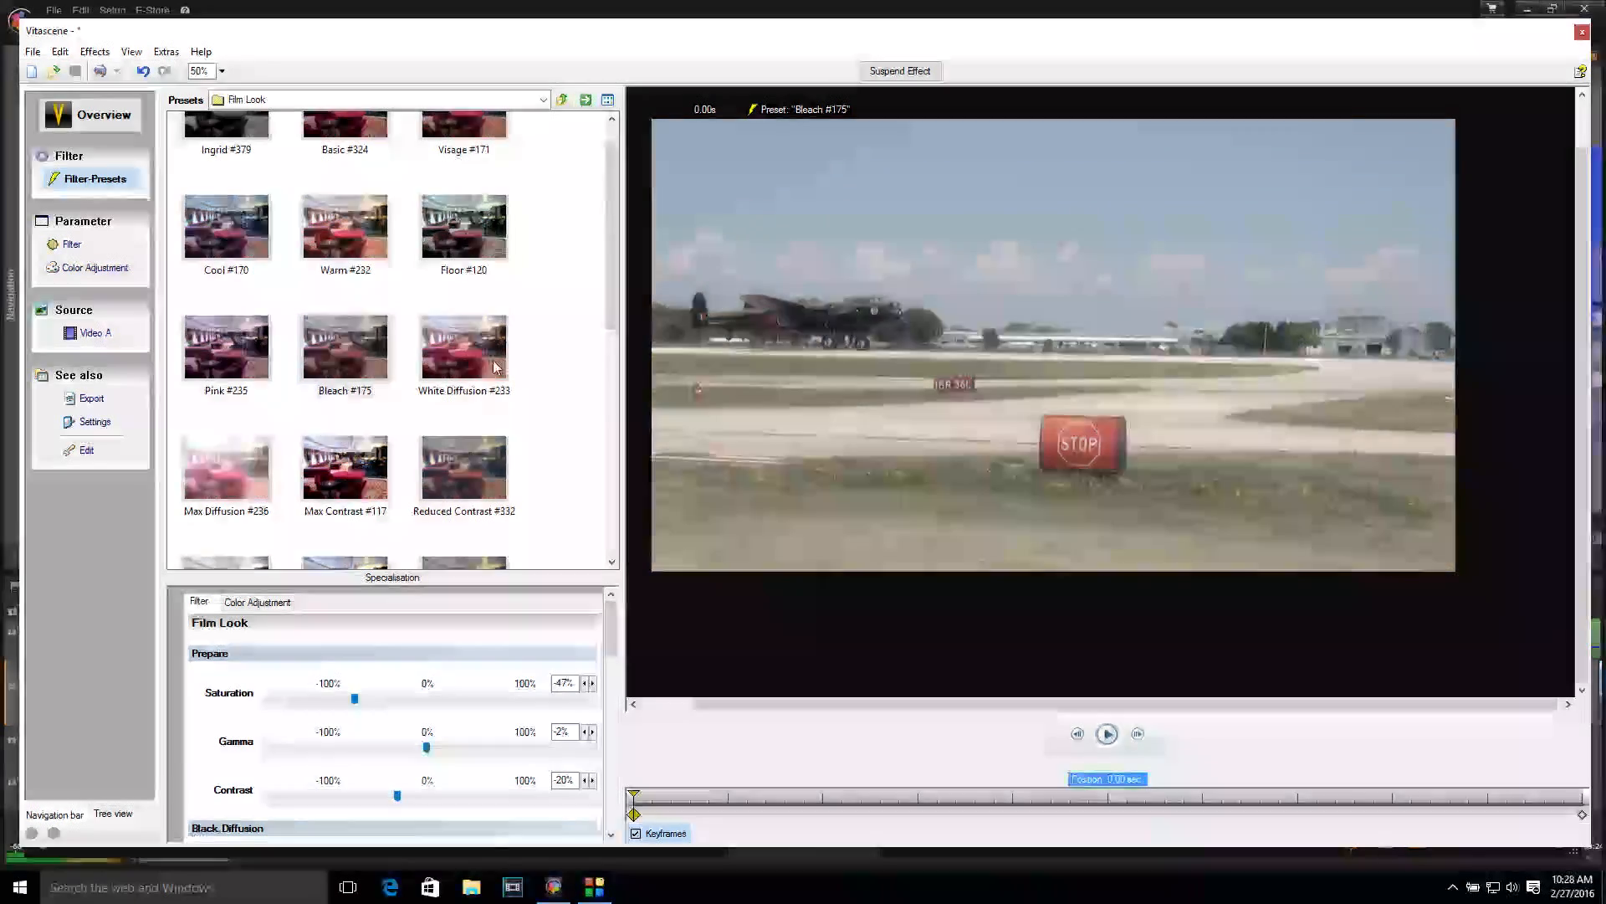
- Apply the Max Saturation #177 preset from the Film Look group
drag(609, 256, 612, 347)
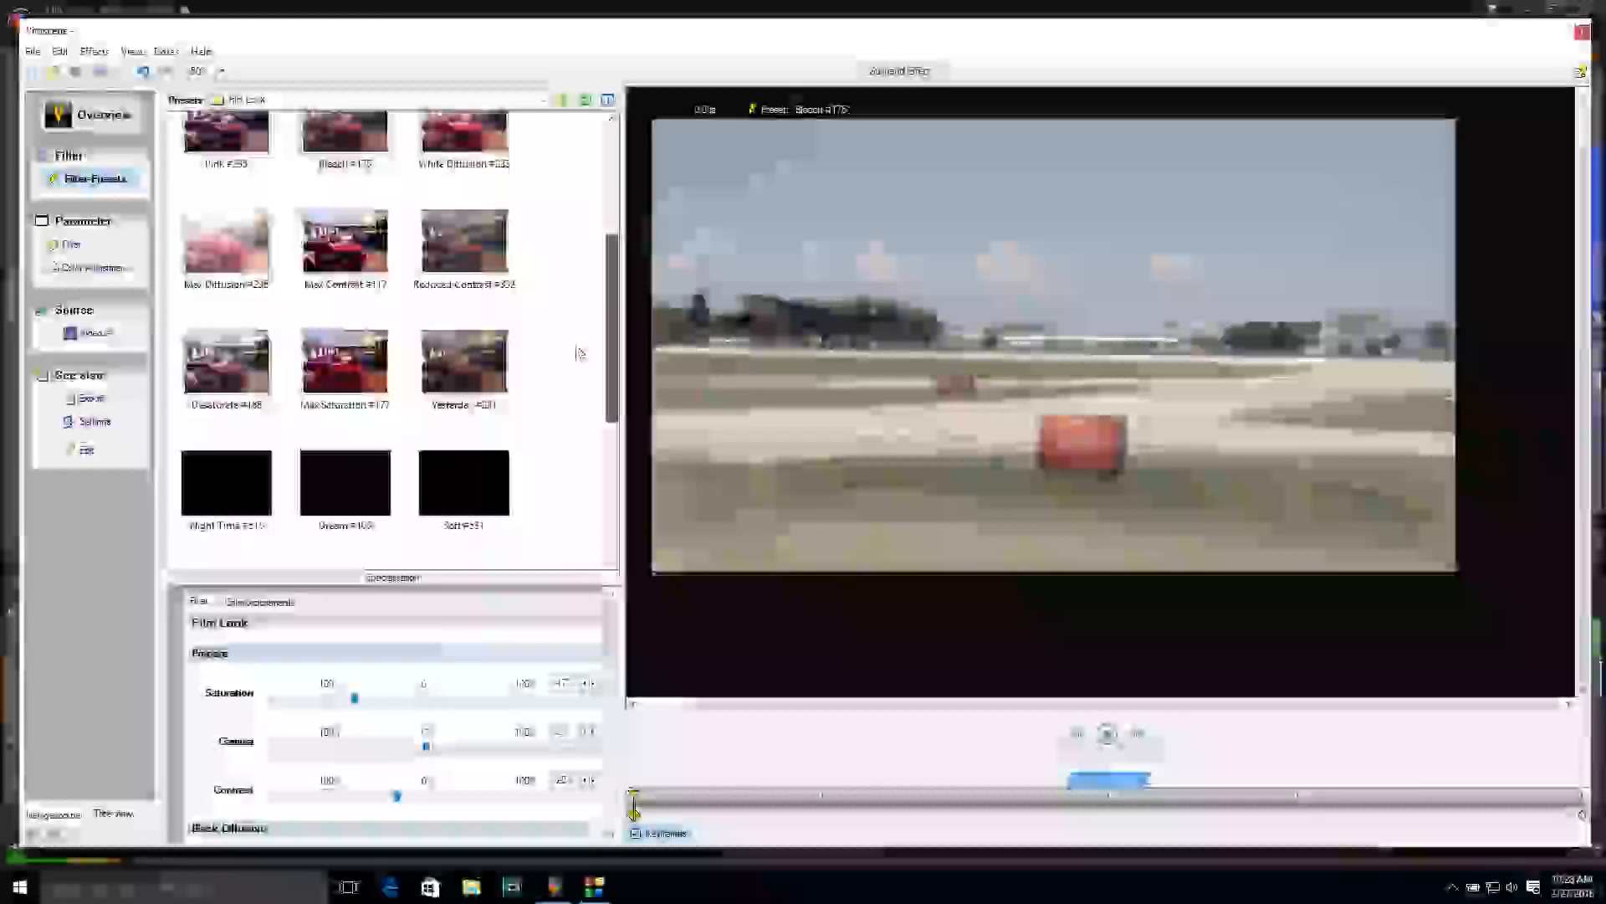
click(339, 374)
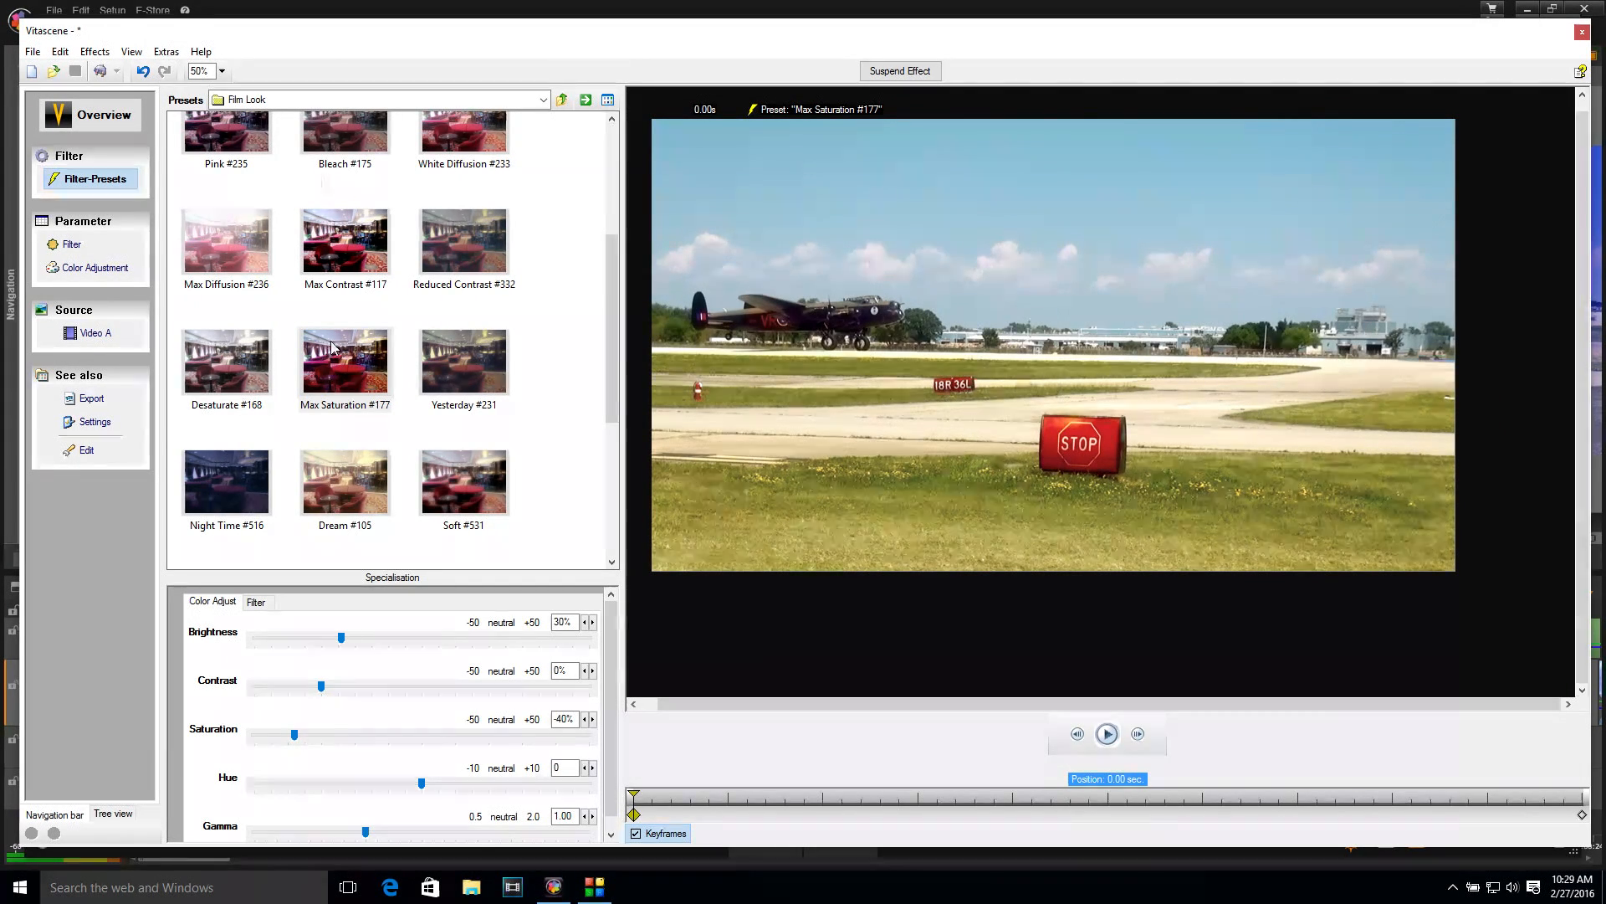
- Try the Sepia #93 and VHS #169 presets from the Old Film group, and apply Anno 1940 #320
click(355, 99)
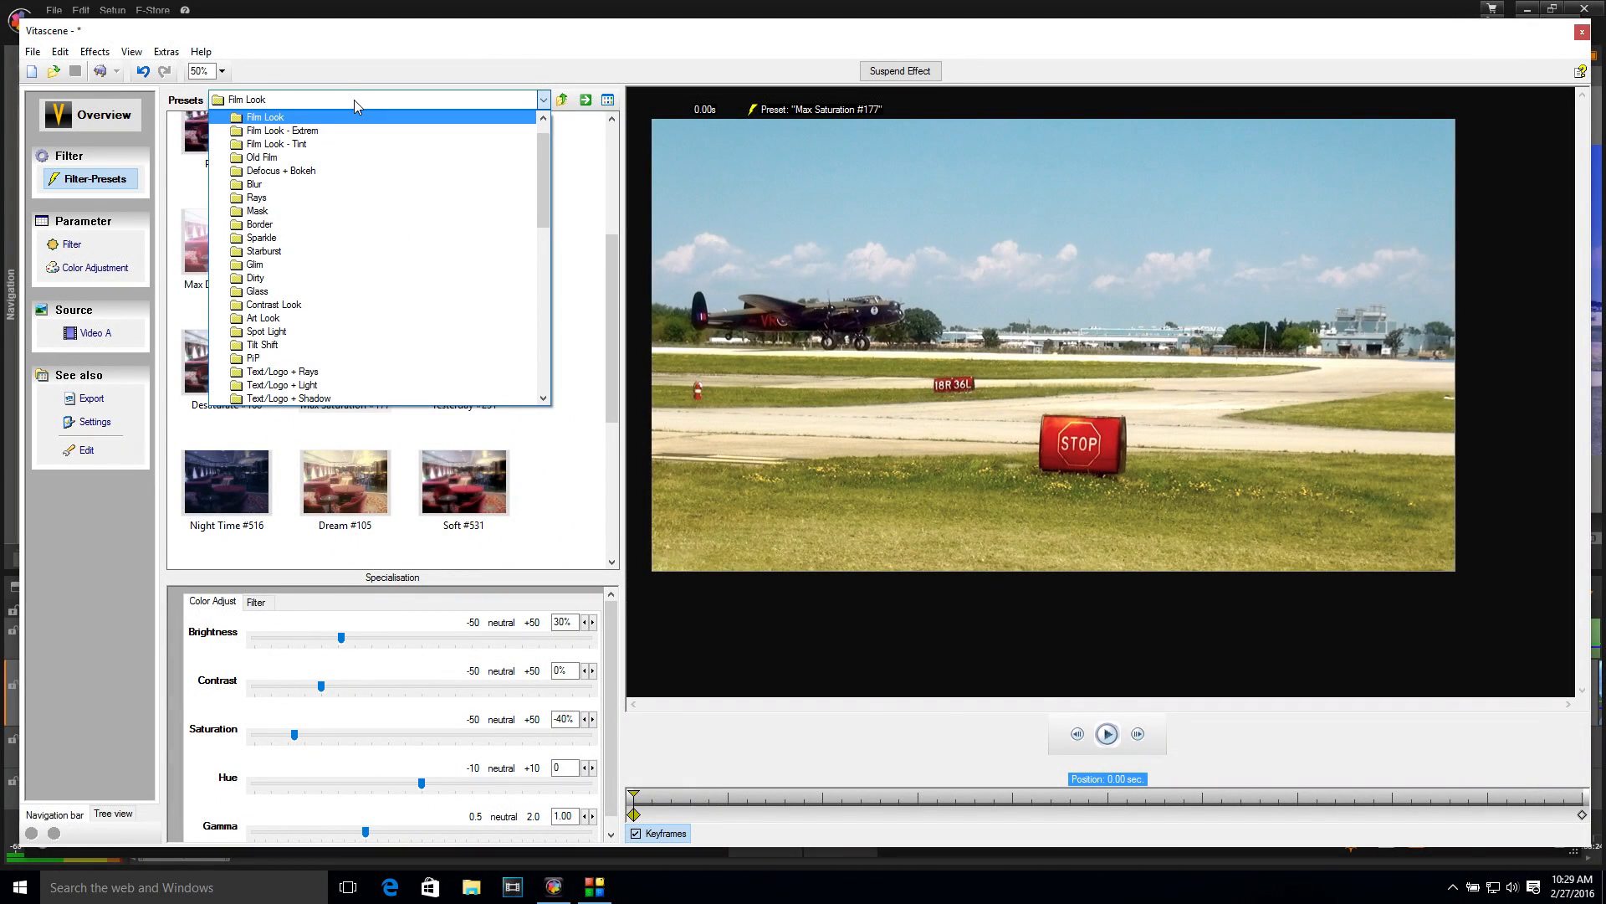
click(238, 159)
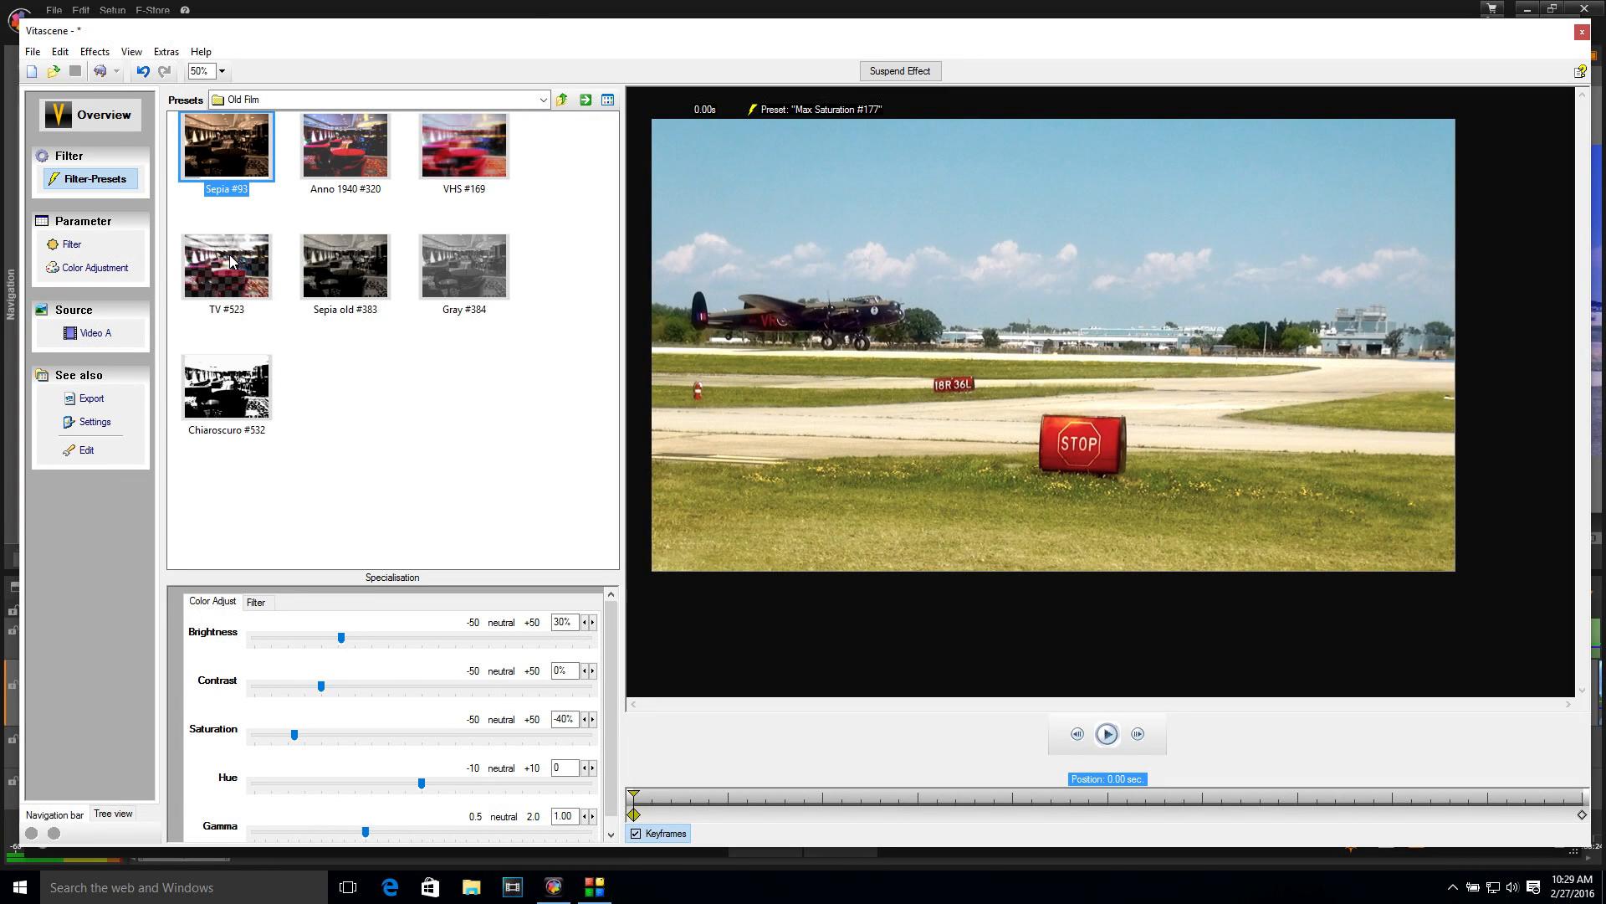
click(223, 163)
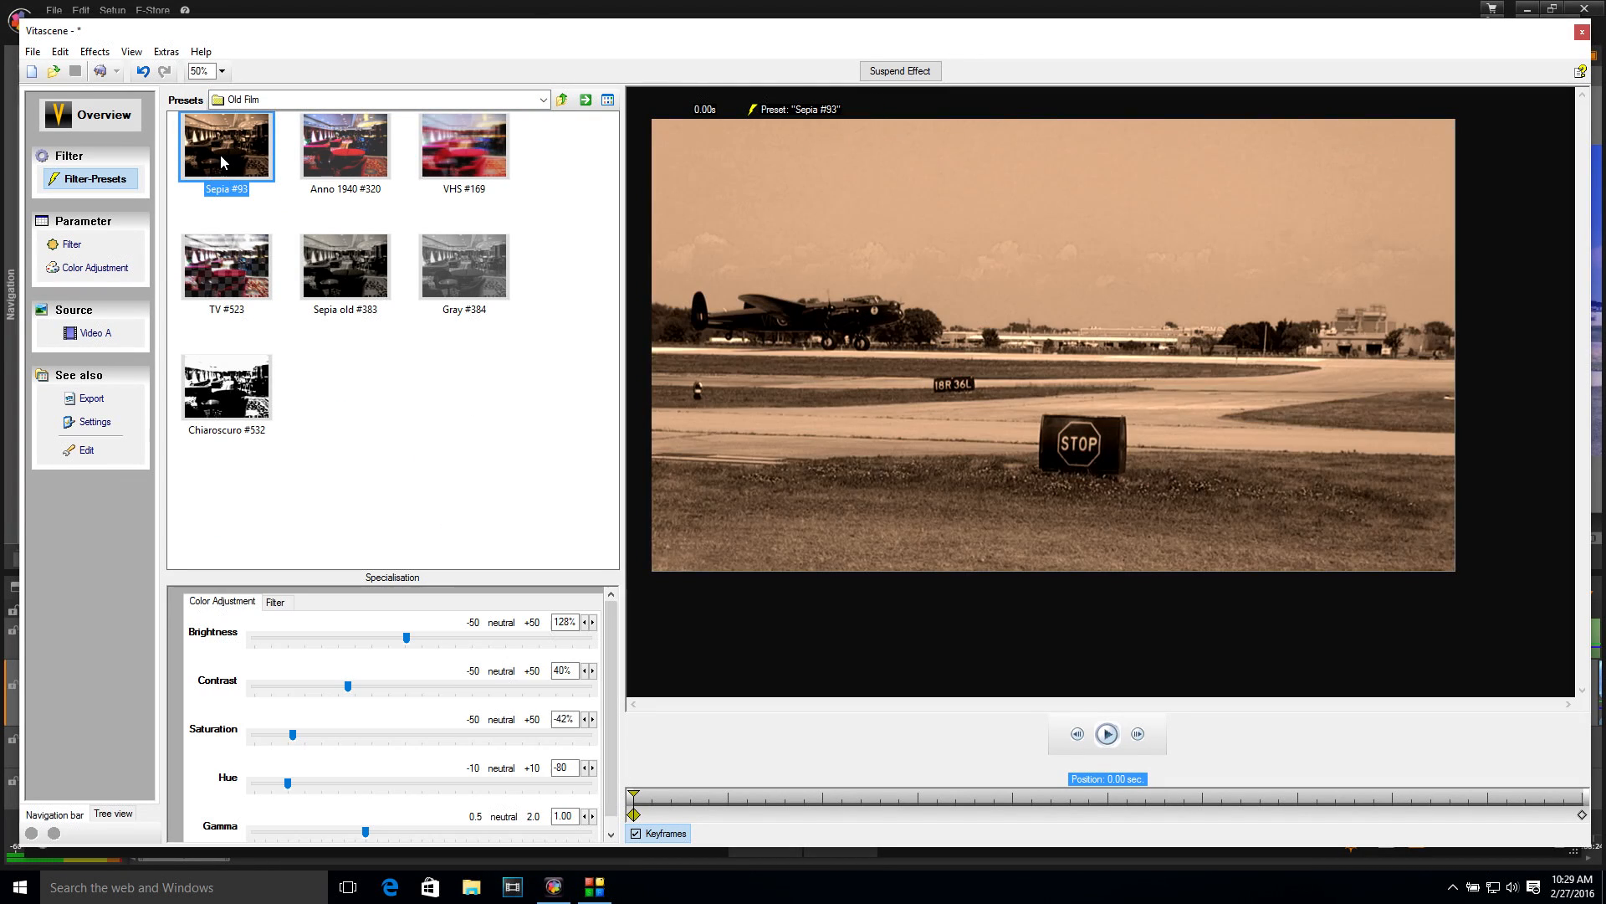
click(477, 149)
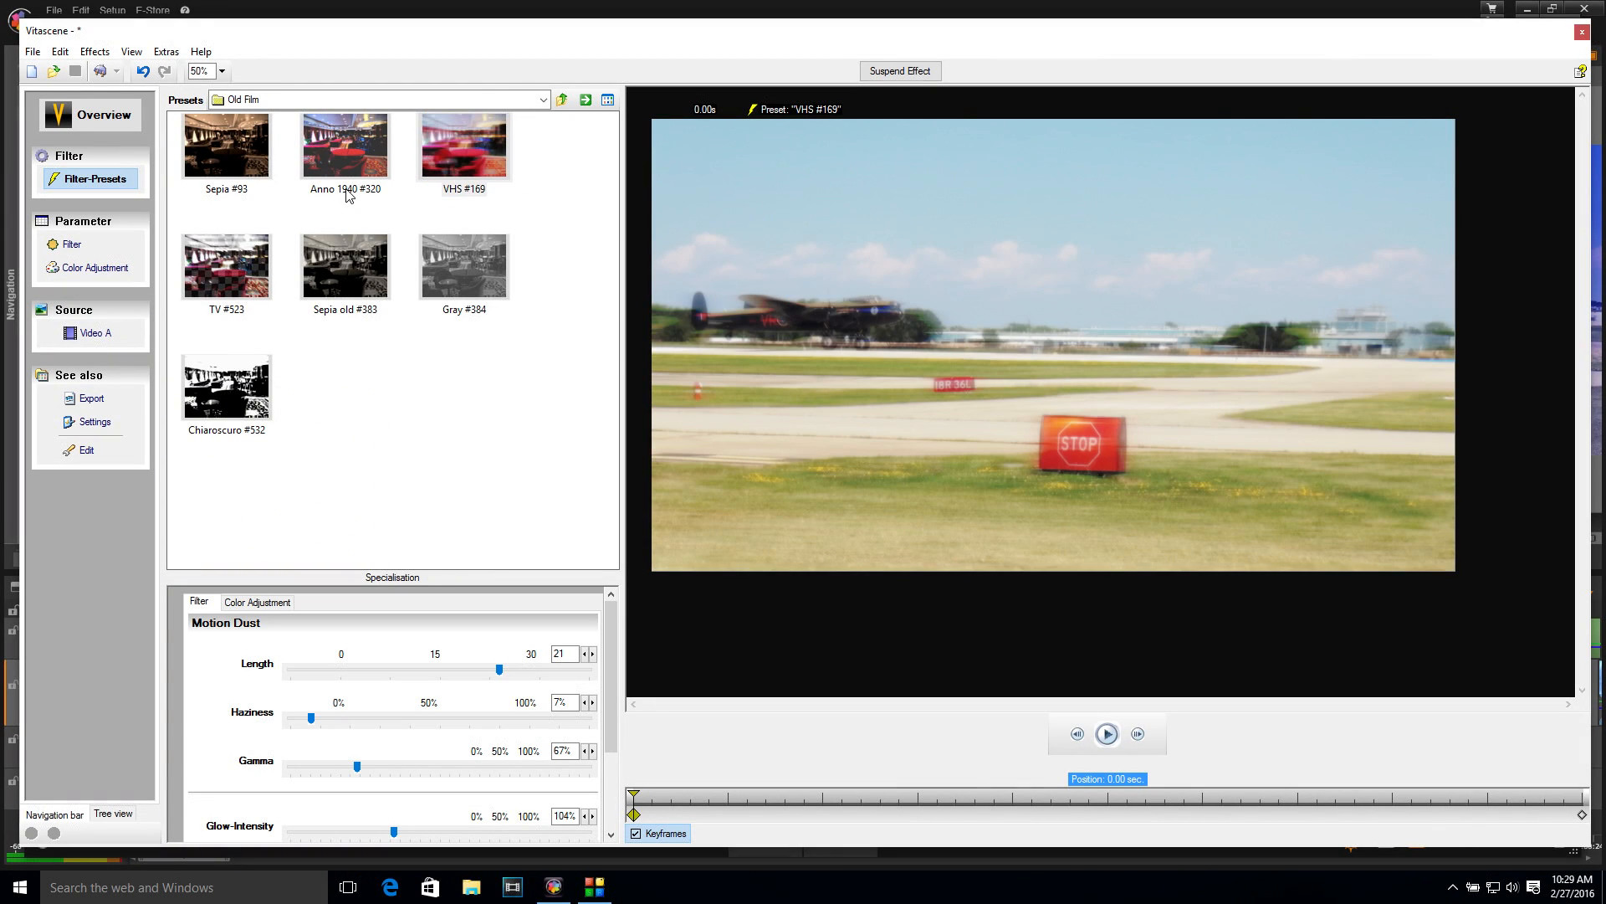
click(350, 147)
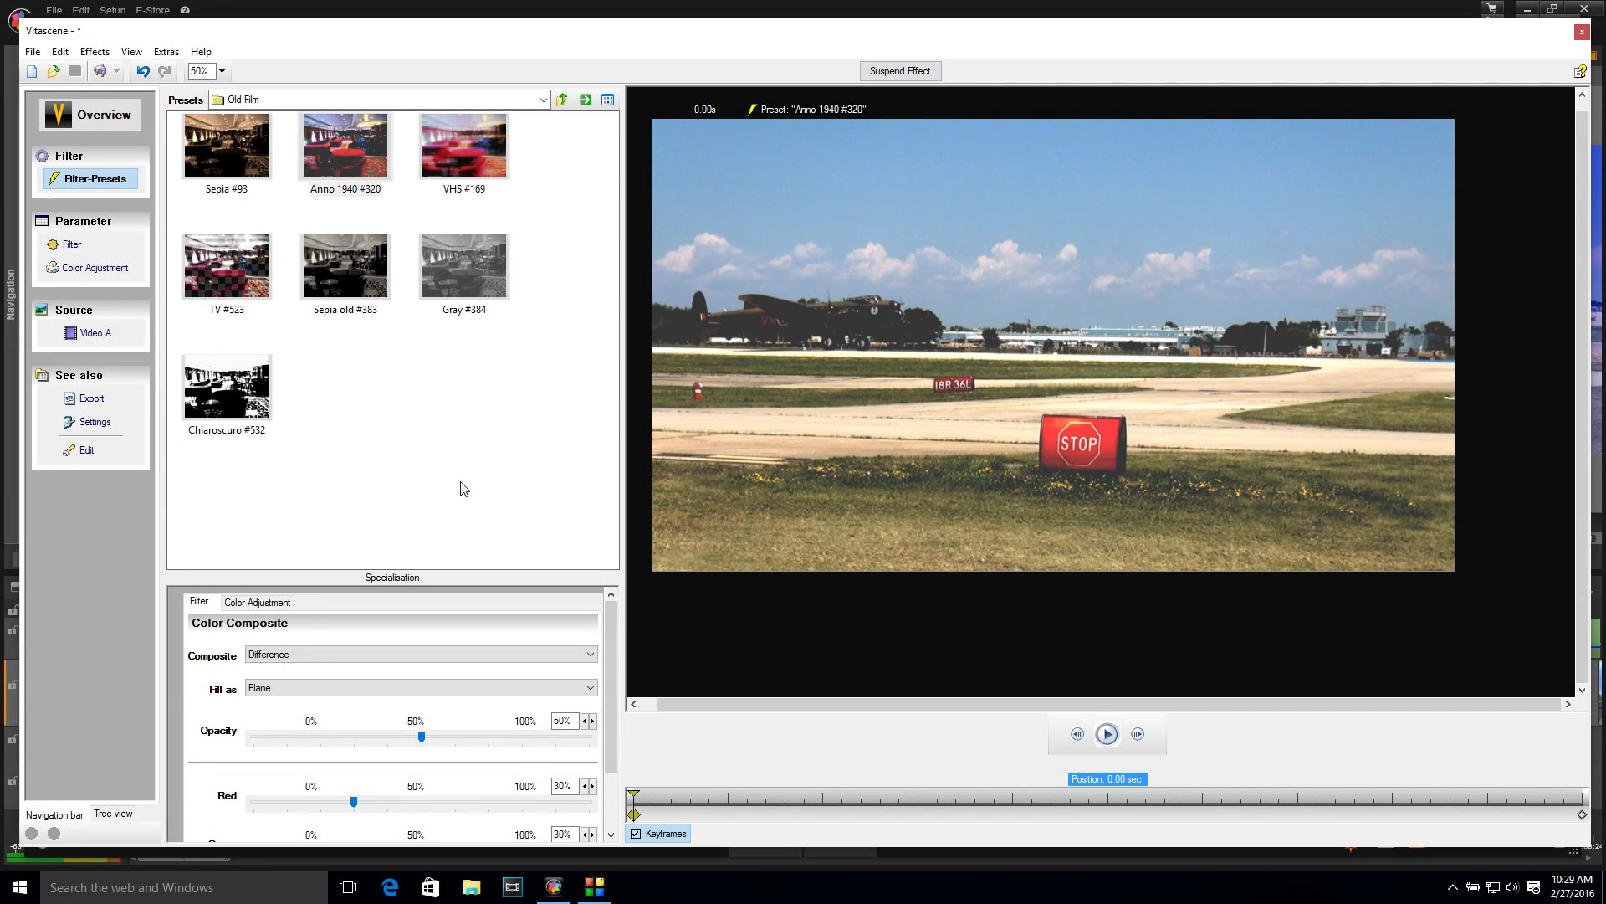
- In the Color Composite filter parameters, set the opacity to 47%, green to 25% and red to 29%
drag(381, 577, 387, 492)
click(72, 244)
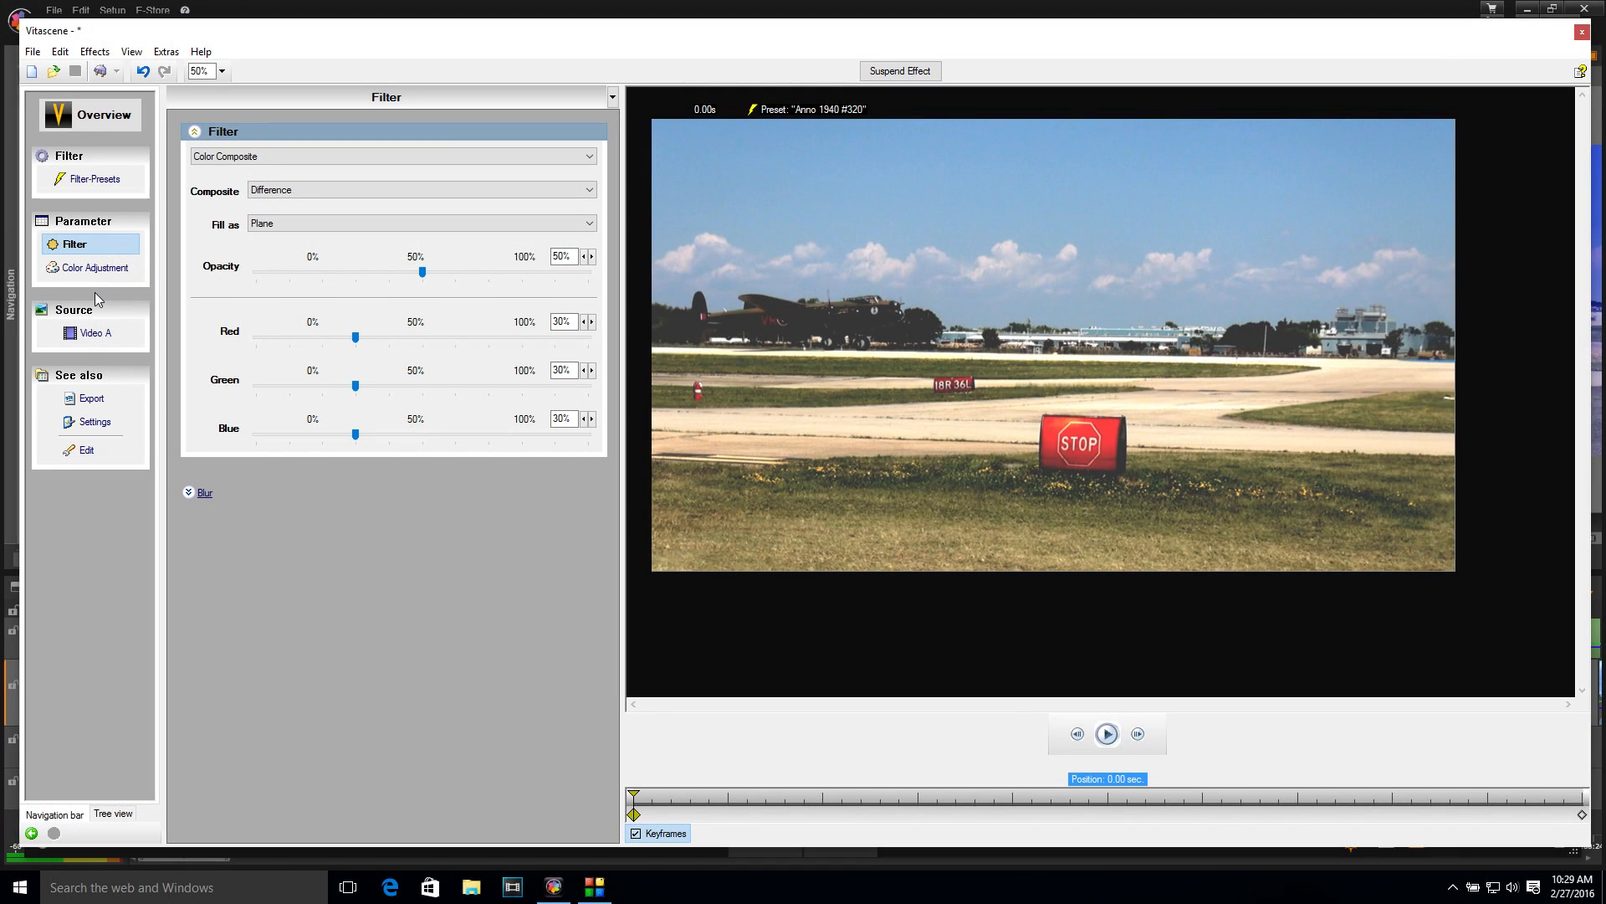
click(326, 198)
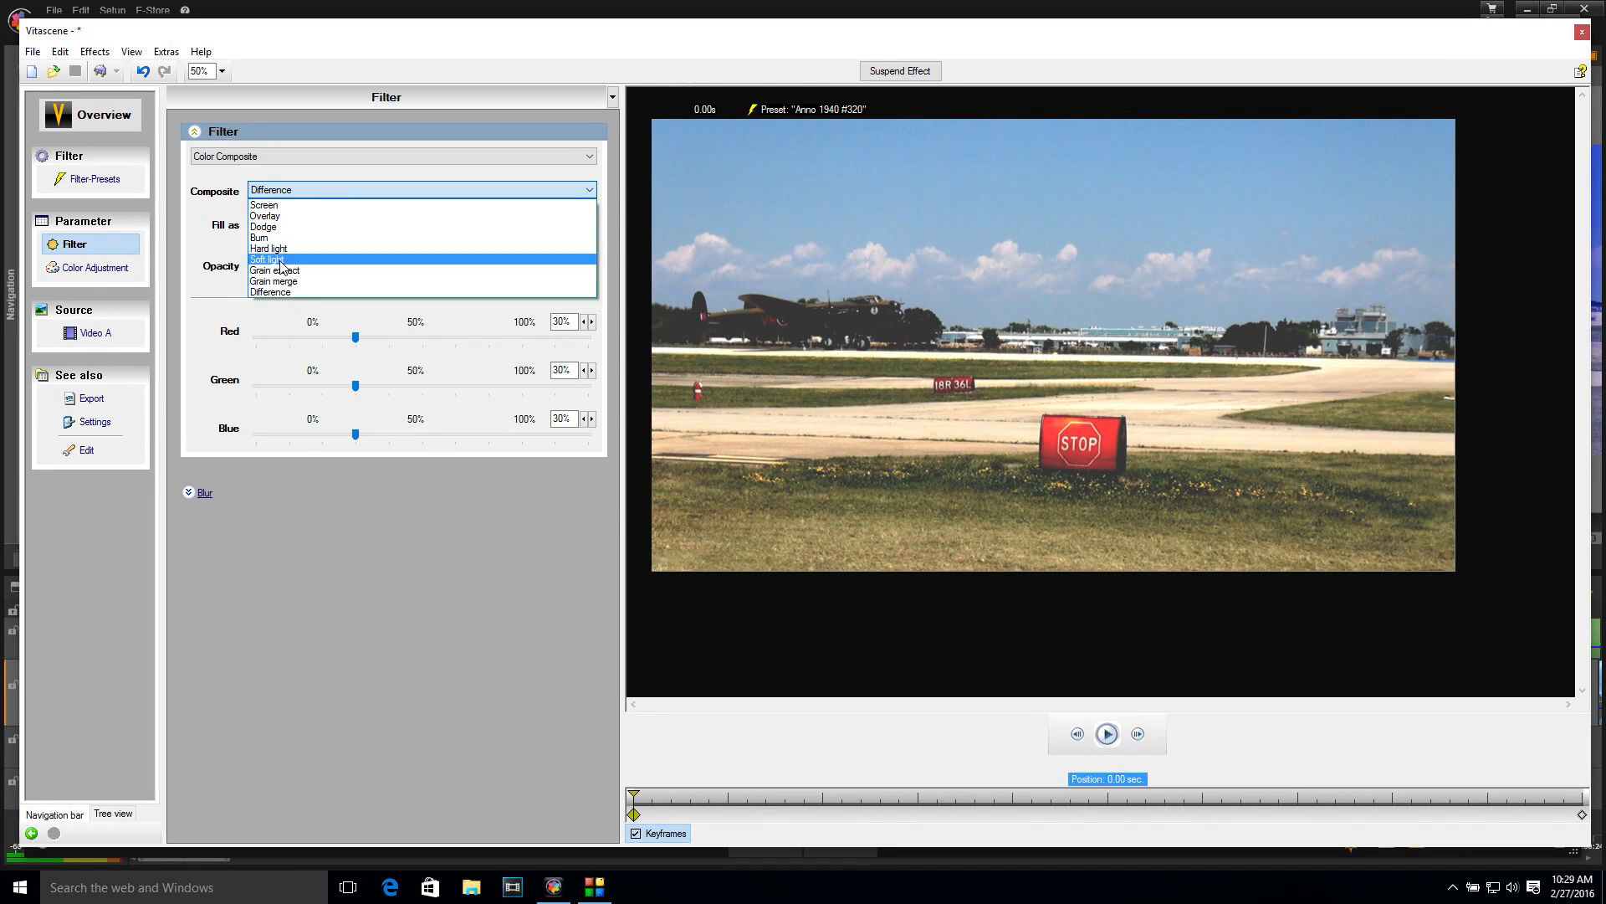
click(279, 198)
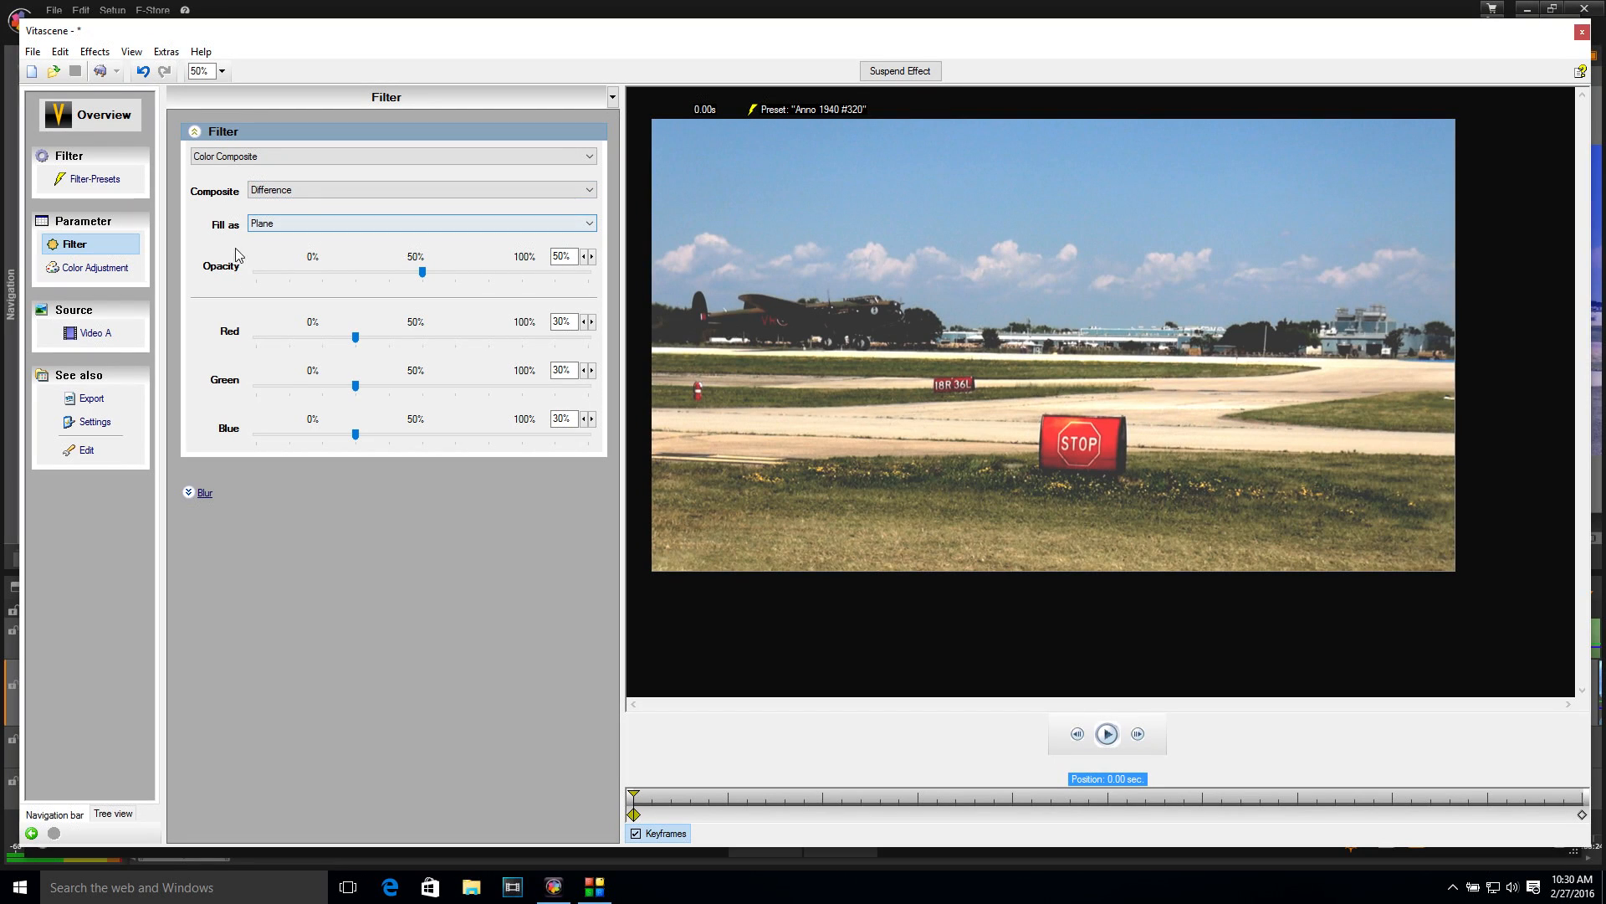
mouse_move(425, 278)
mouse_down()
mouse_move(460, 276)
mouse_move(250, 281)
mouse_move(417, 285)
mouse_up()
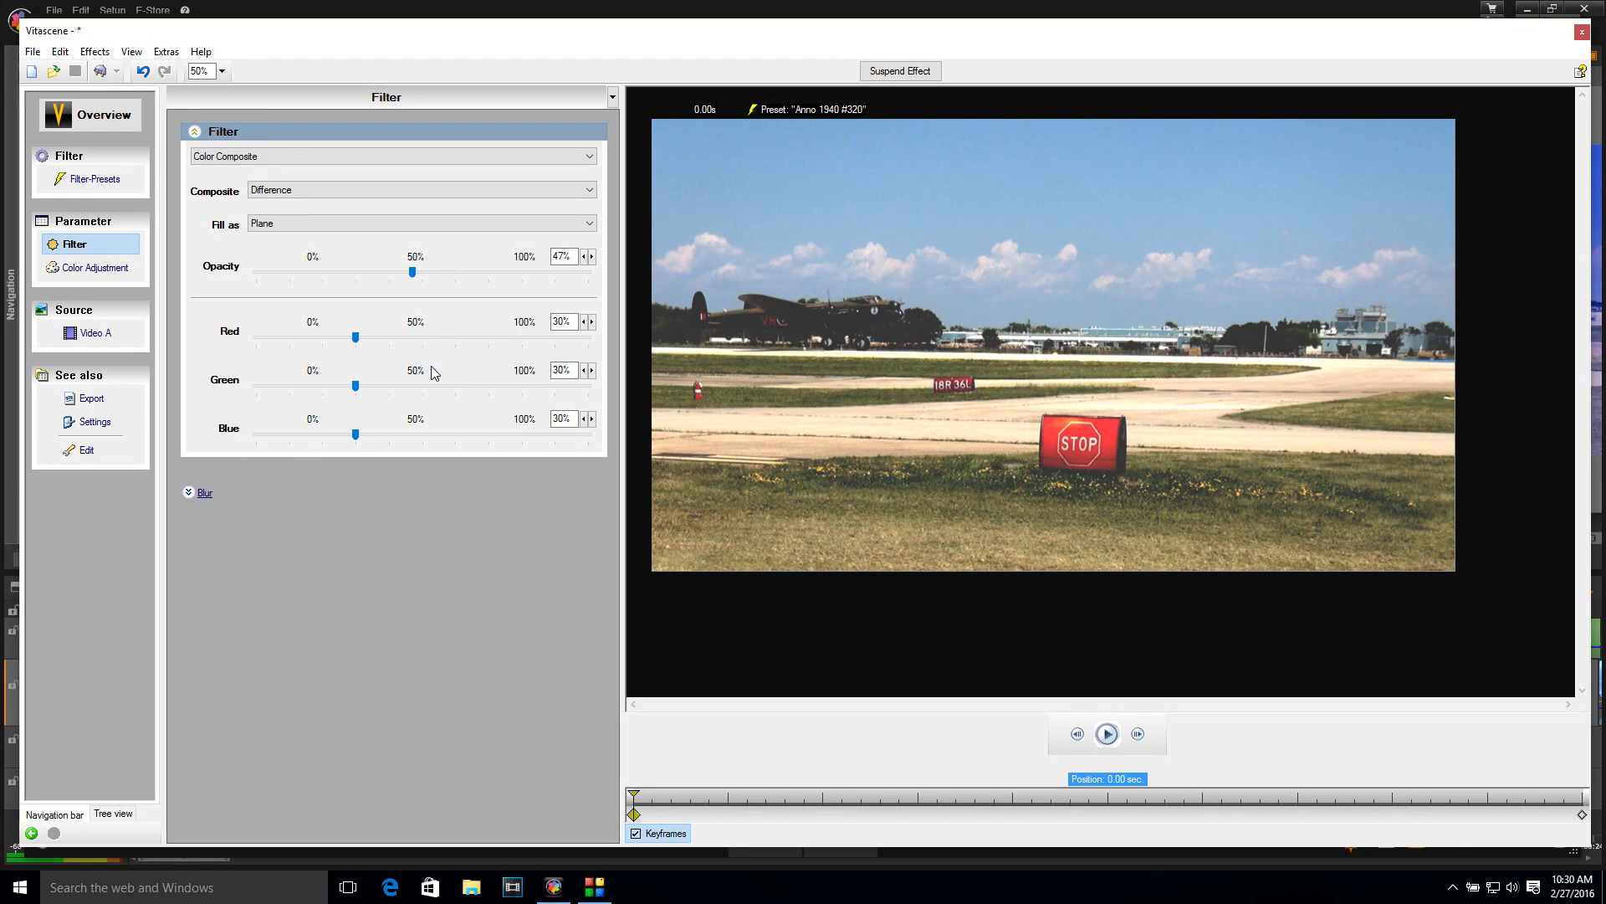
mouse_move(360, 389)
mouse_down()
mouse_move(372, 393)
mouse_move(343, 397)
mouse_up()
mouse_move(356, 338)
mouse_down()
mouse_move(380, 342)
mouse_move(307, 348)
mouse_move(355, 348)
mouse_up()
- In the color adjustment, set brightness to 103%, contrast to -18%, saturation to -8% and gamma to 1.27
click(100, 268)
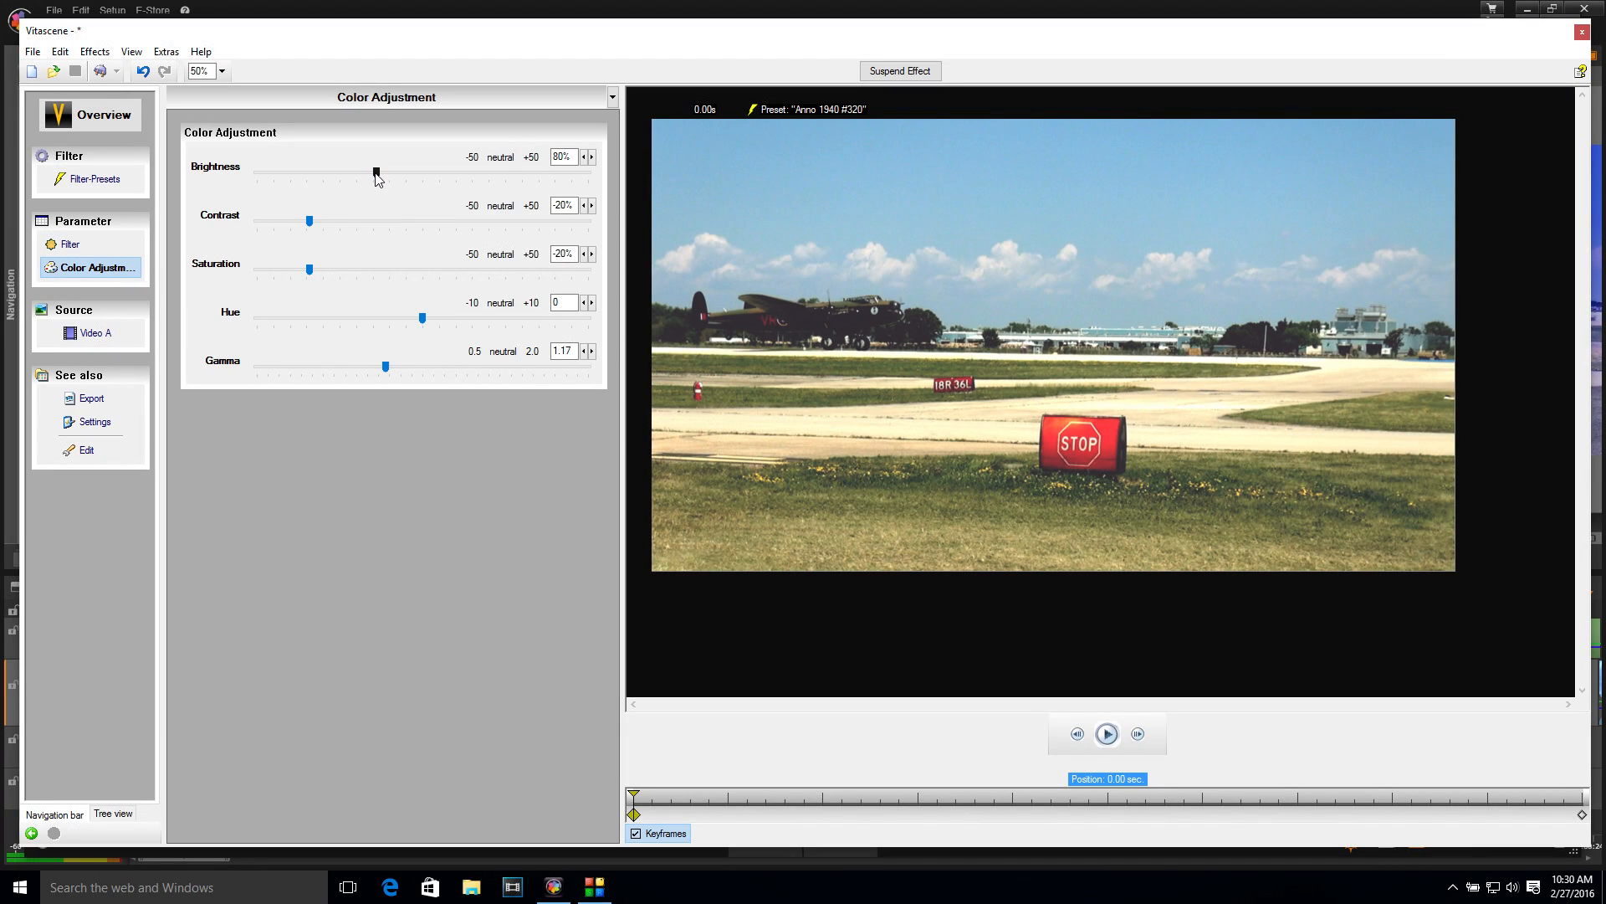
mouse_move(377, 173)
mouse_down()
mouse_move(397, 174)
mouse_move(363, 181)
mouse_move(398, 176)
mouse_move(385, 186)
mouse_up()
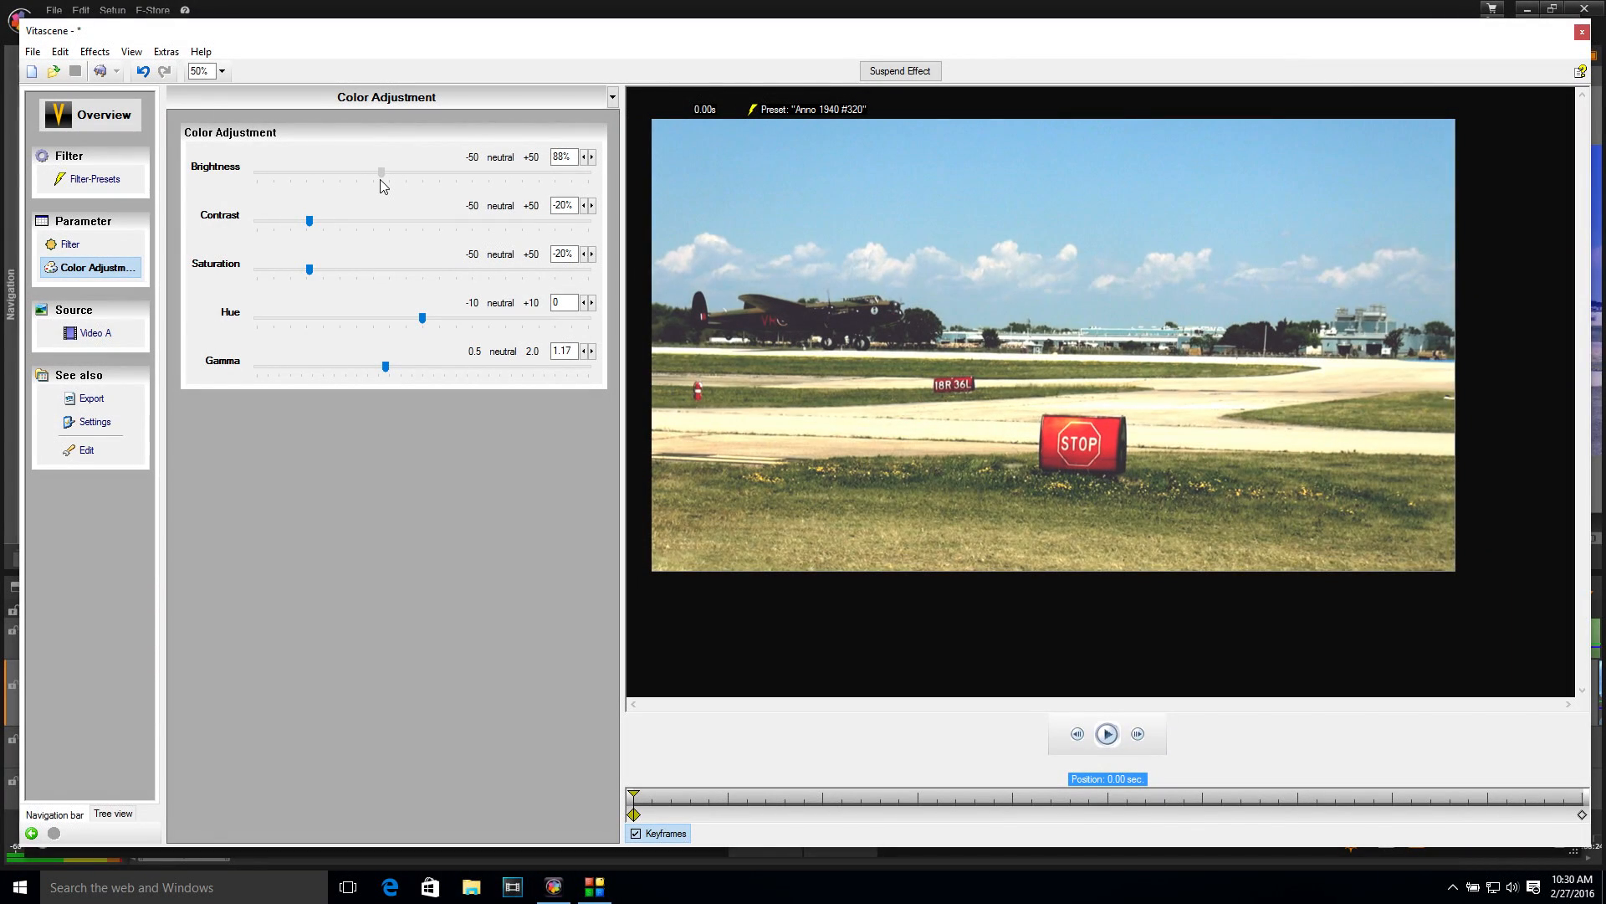
drag(385, 179, 390, 177)
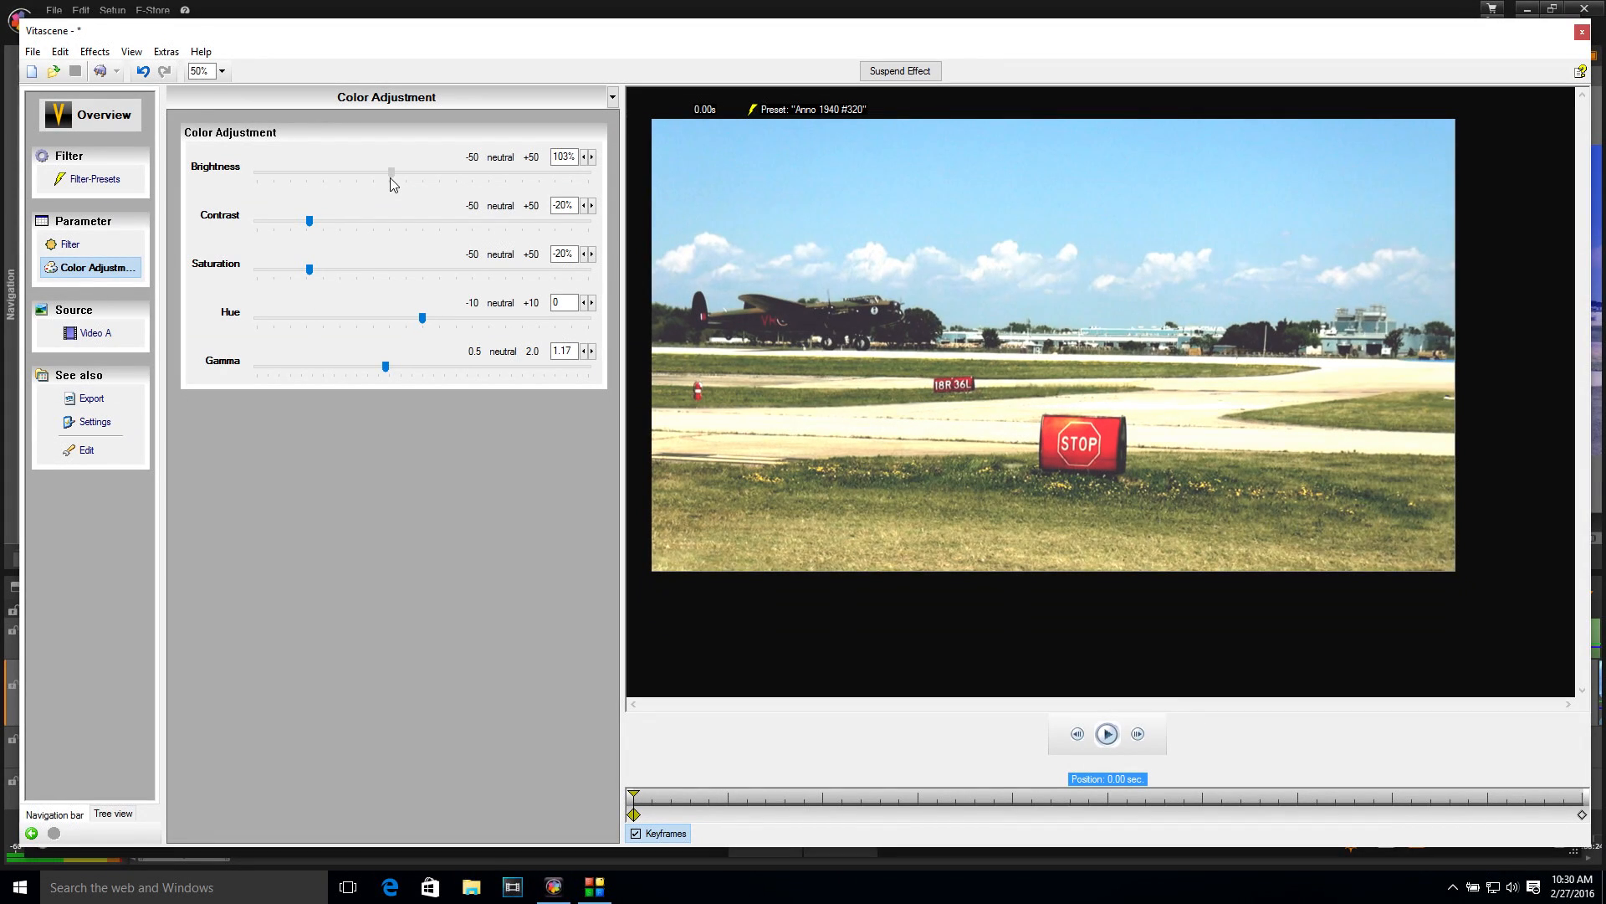
drag(312, 222, 318, 274)
mouse_move(386, 373)
mouse_down()
mouse_move(424, 372)
mouse_move(393, 380)
mouse_up()
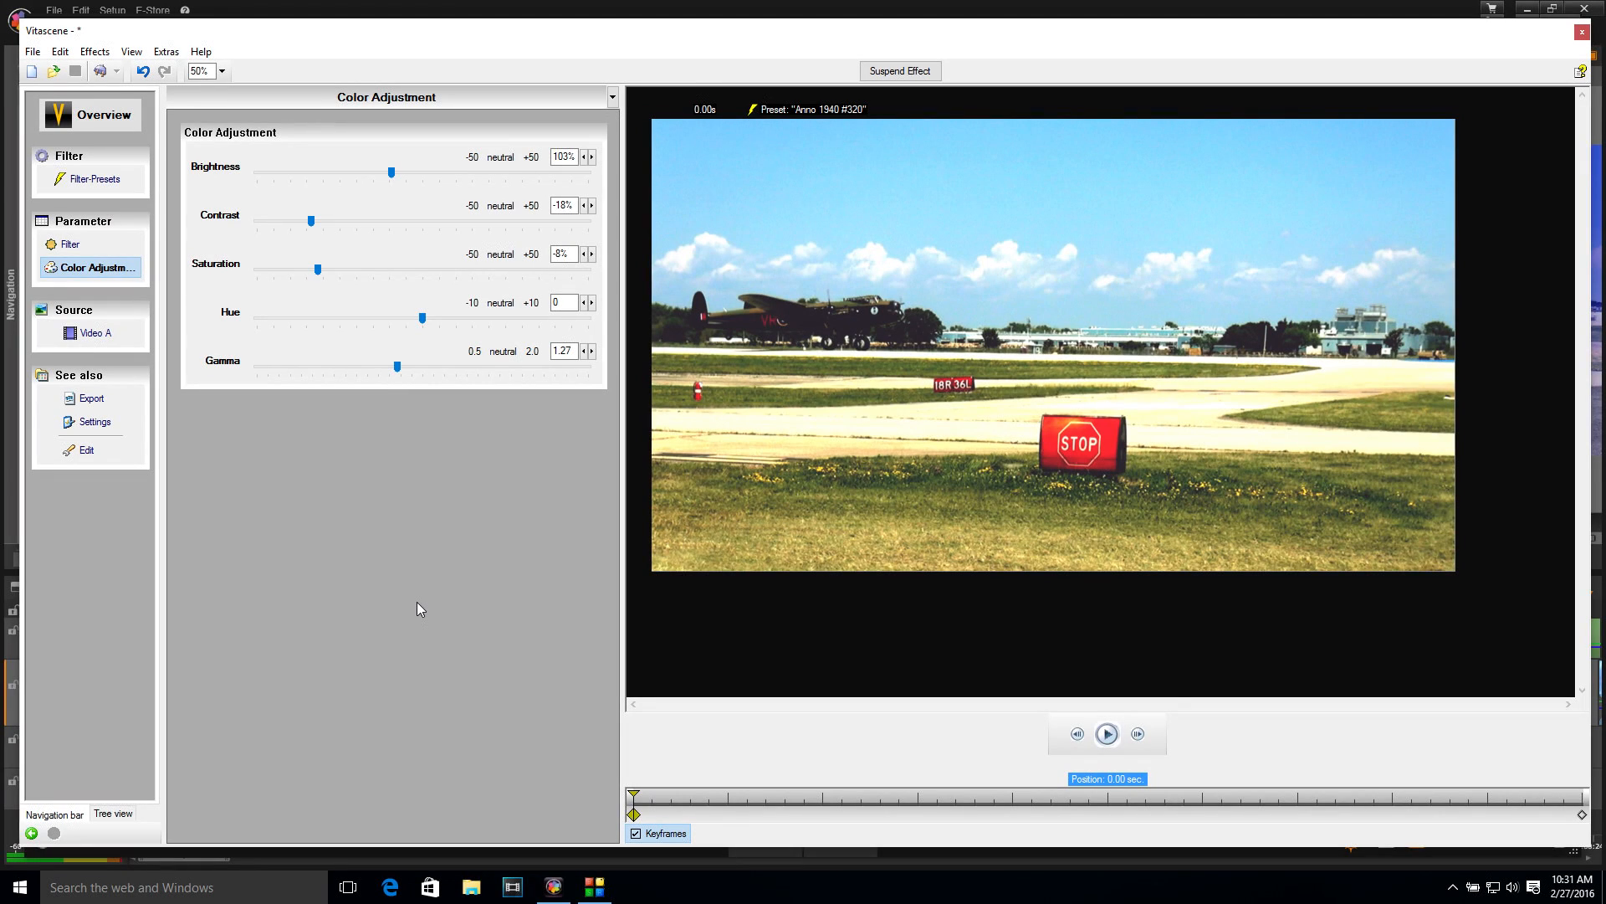
- Review the filter and color adjustment settings, and apply the customized Anno 1940 look to the runway clip
click(72, 246)
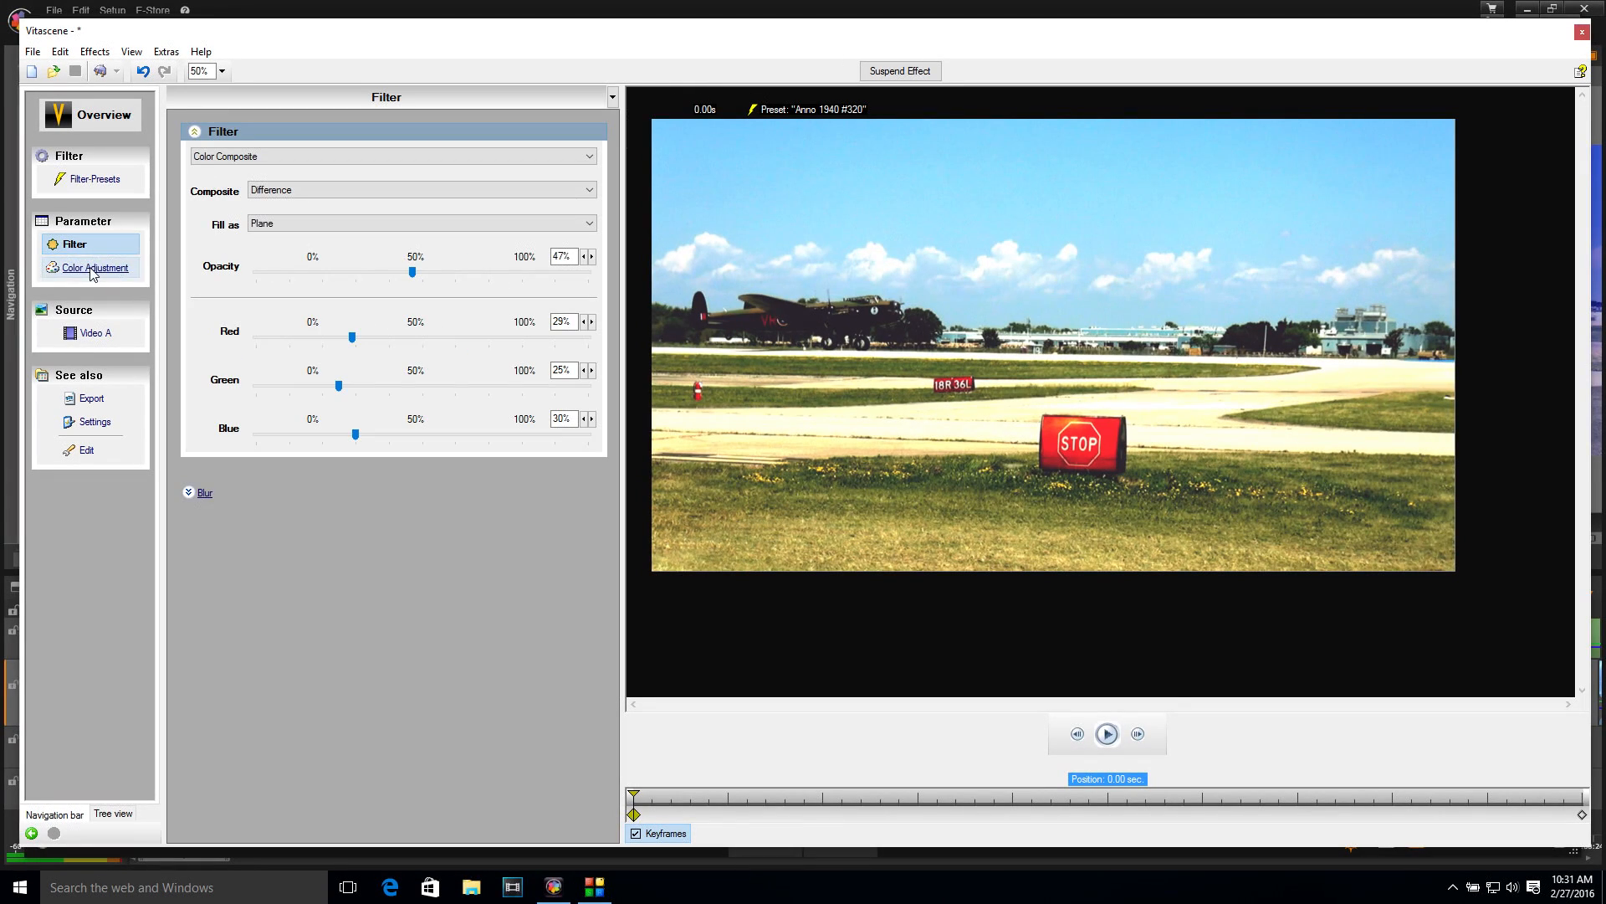
click(93, 270)
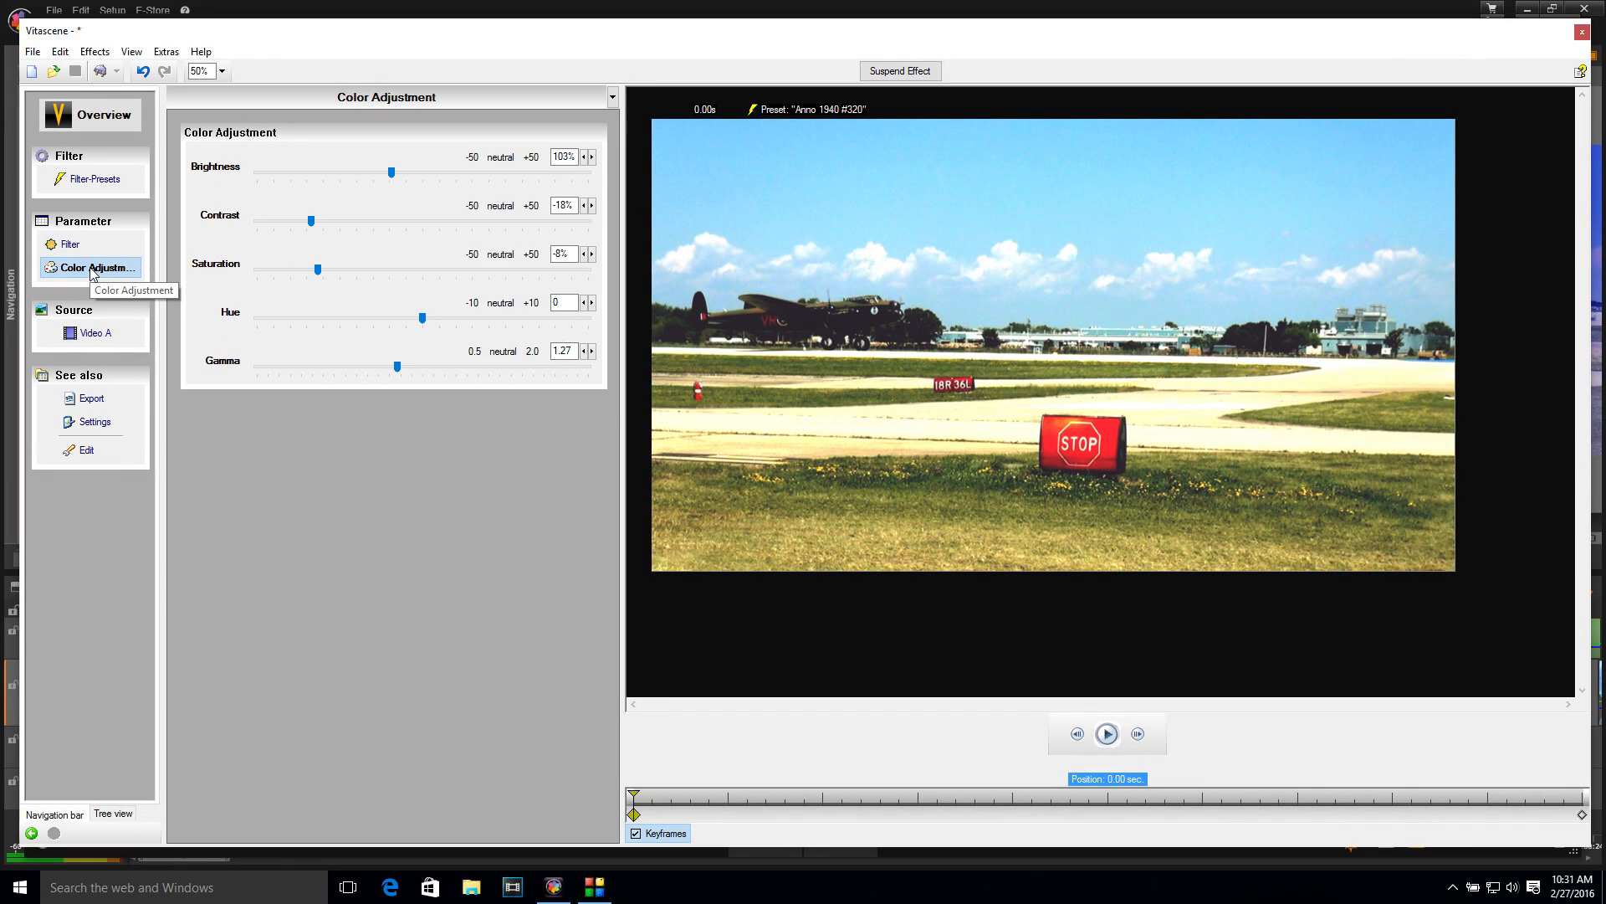
click(99, 184)
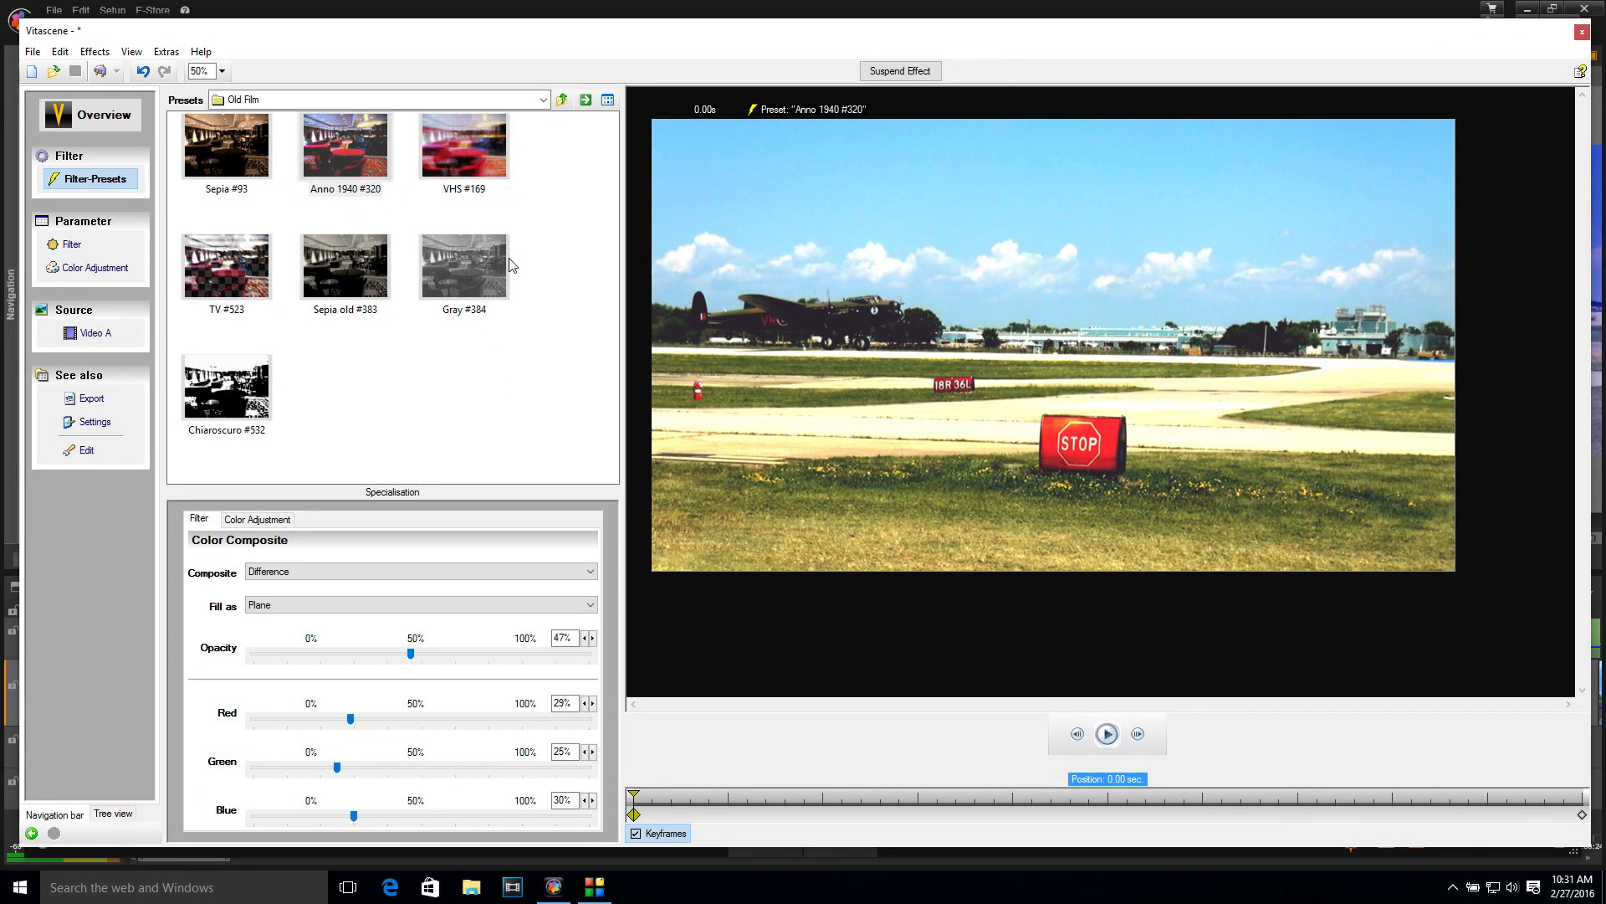
click(299, 100)
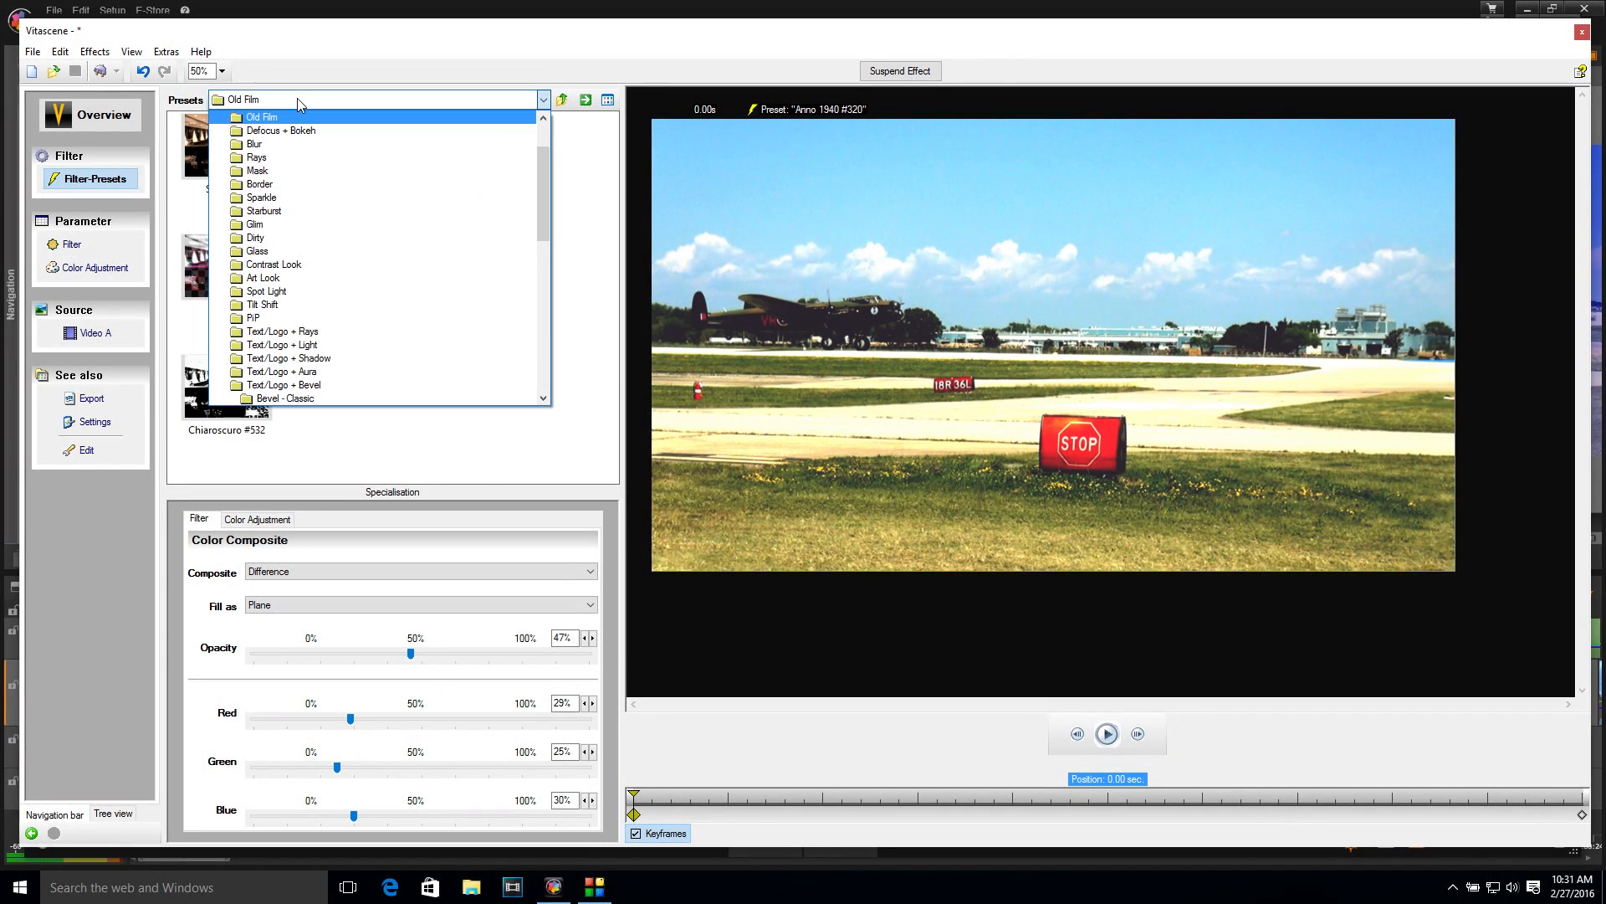
click(300, 102)
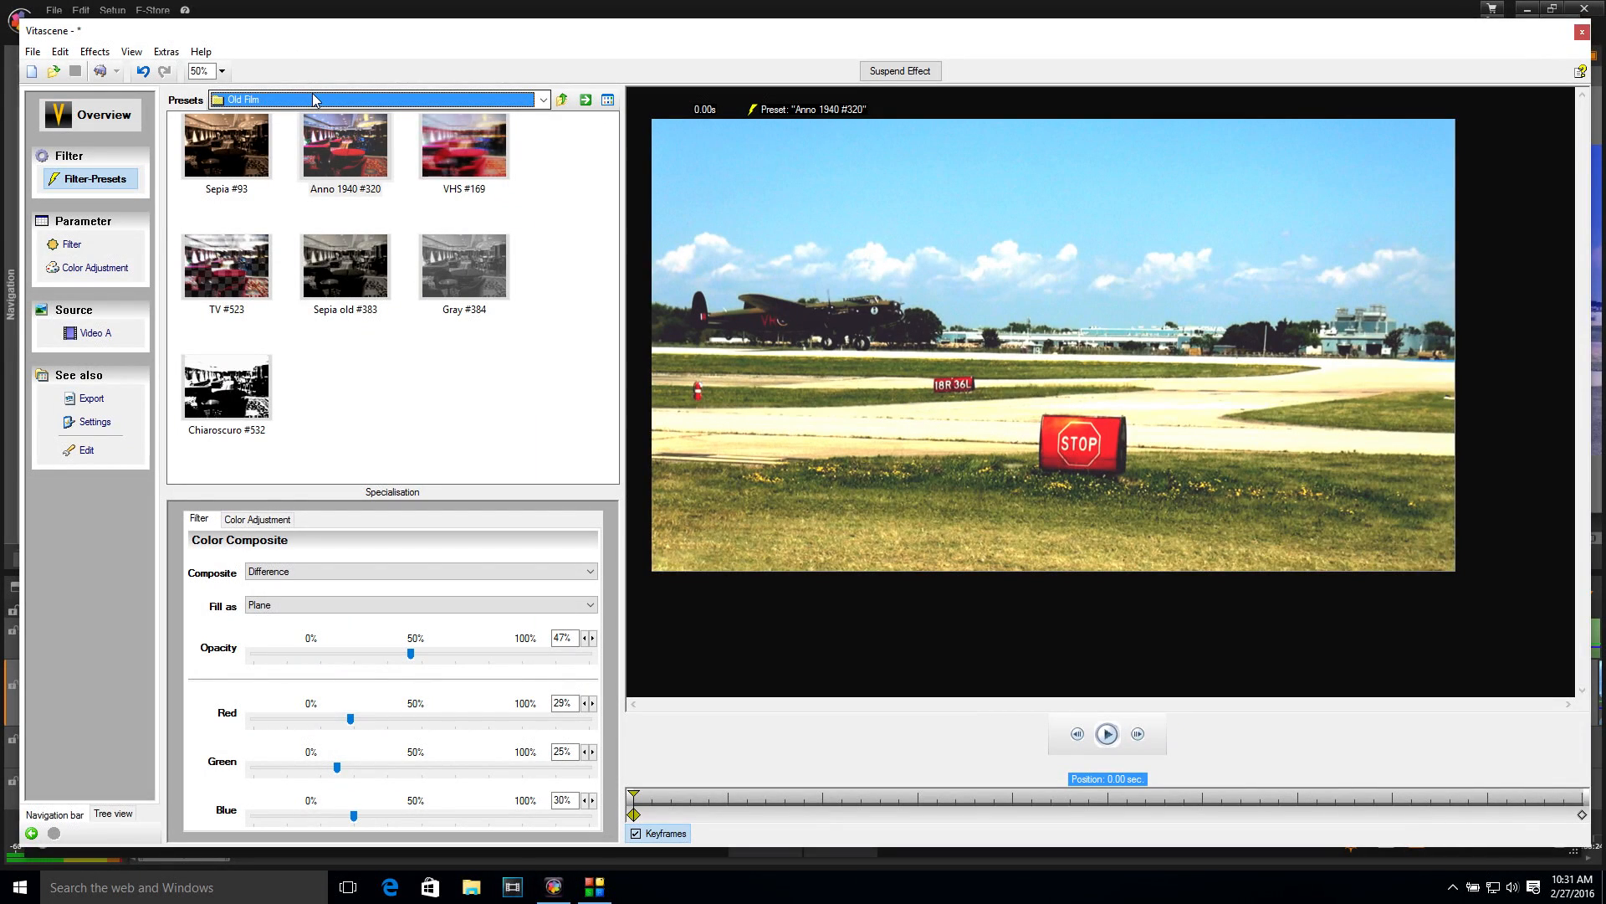
click(100, 72)
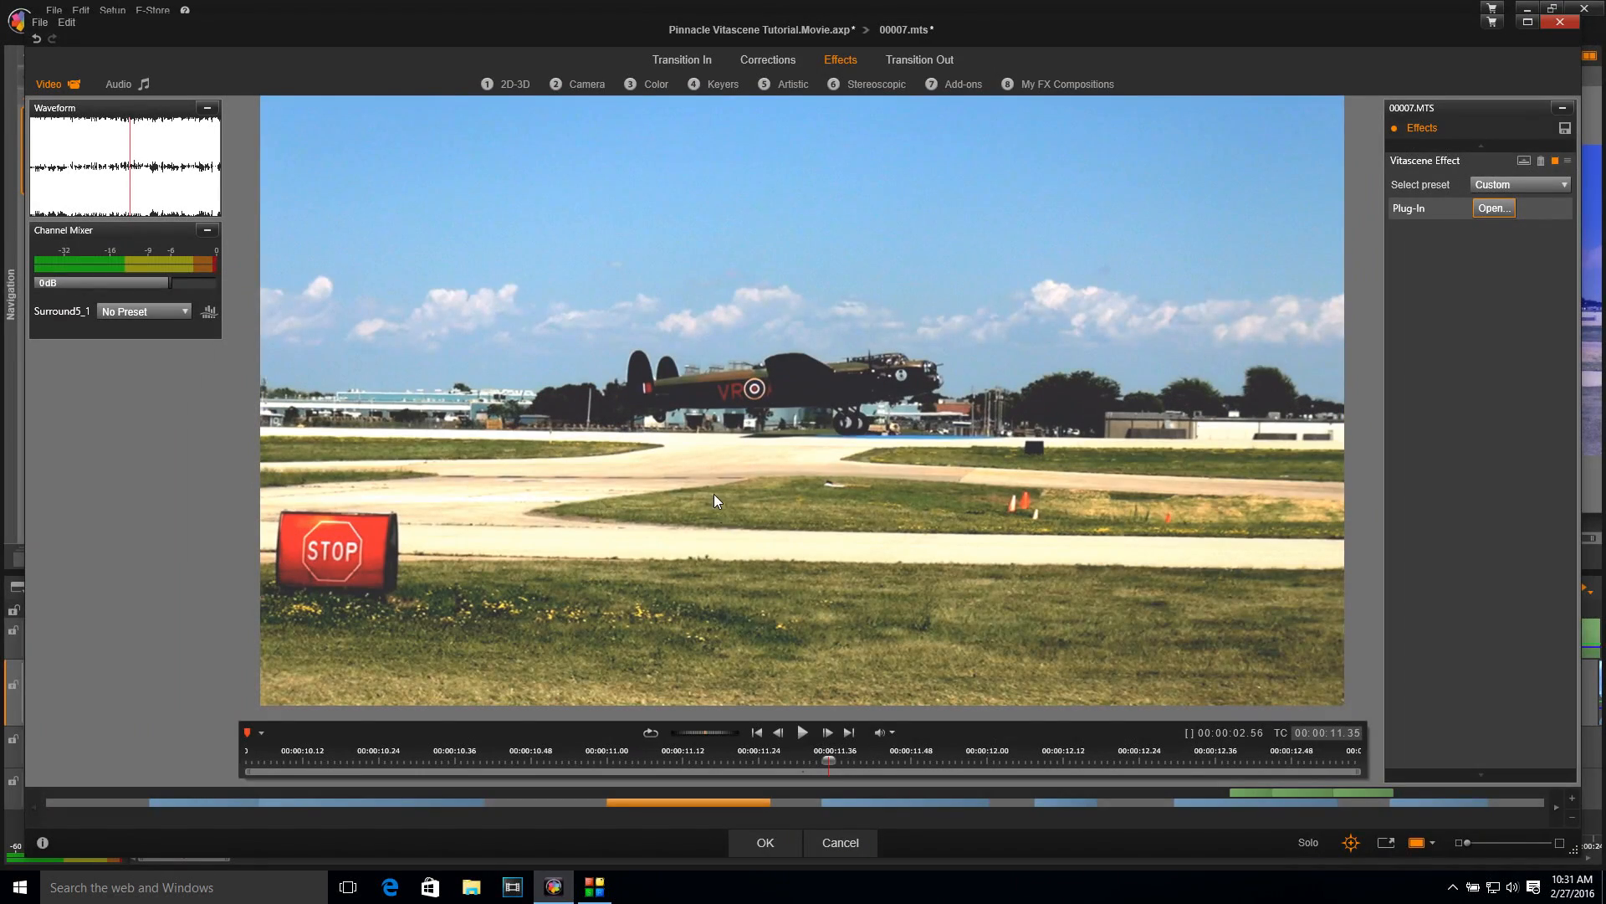
- Save the Vitascene Effect as an FX composition named Old Film Airventure, and accept the effect changes on the clip
mouse_move(829, 762)
mouse_down()
mouse_move(403, 757)
mouse_move(673, 758)
mouse_move(721, 718)
mouse_up()
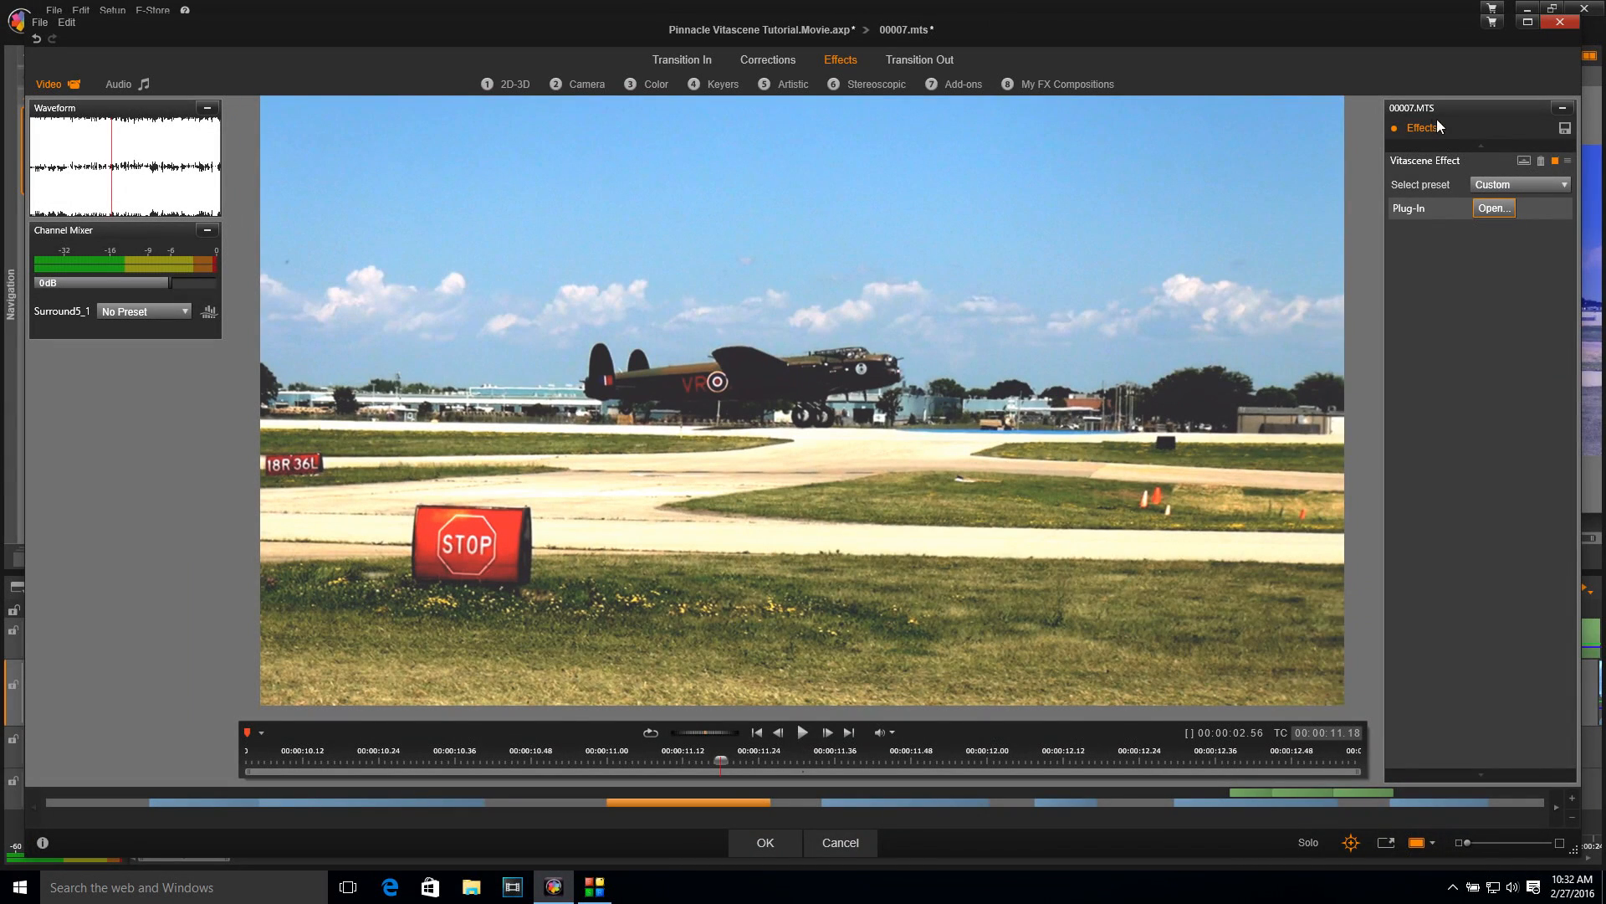
click(1566, 129)
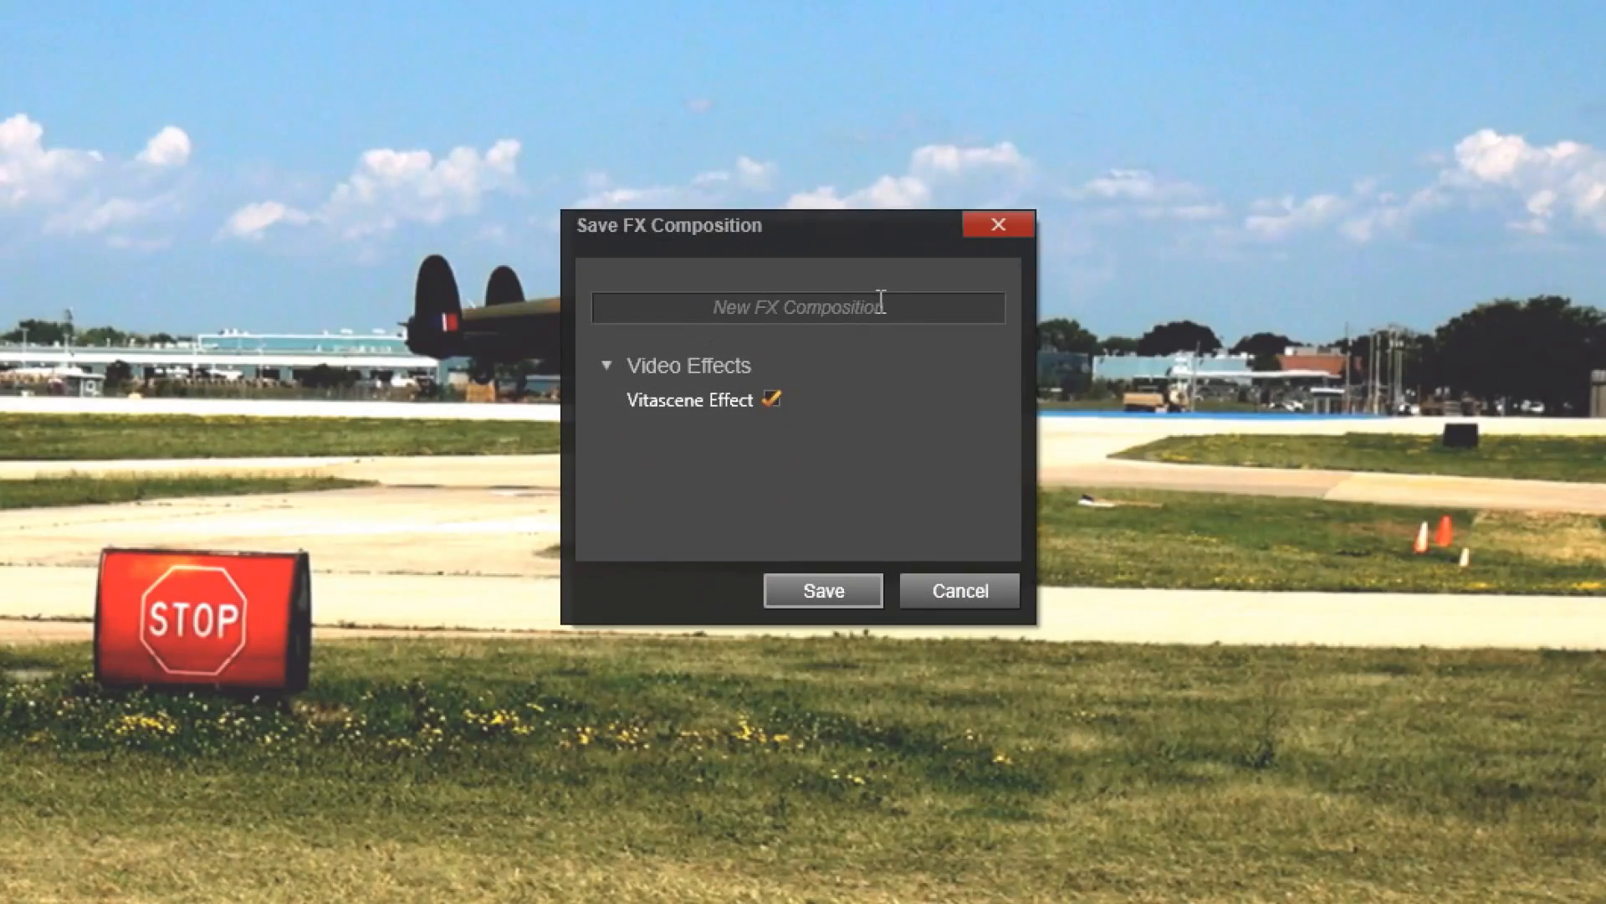
text(Old Film Airventure)
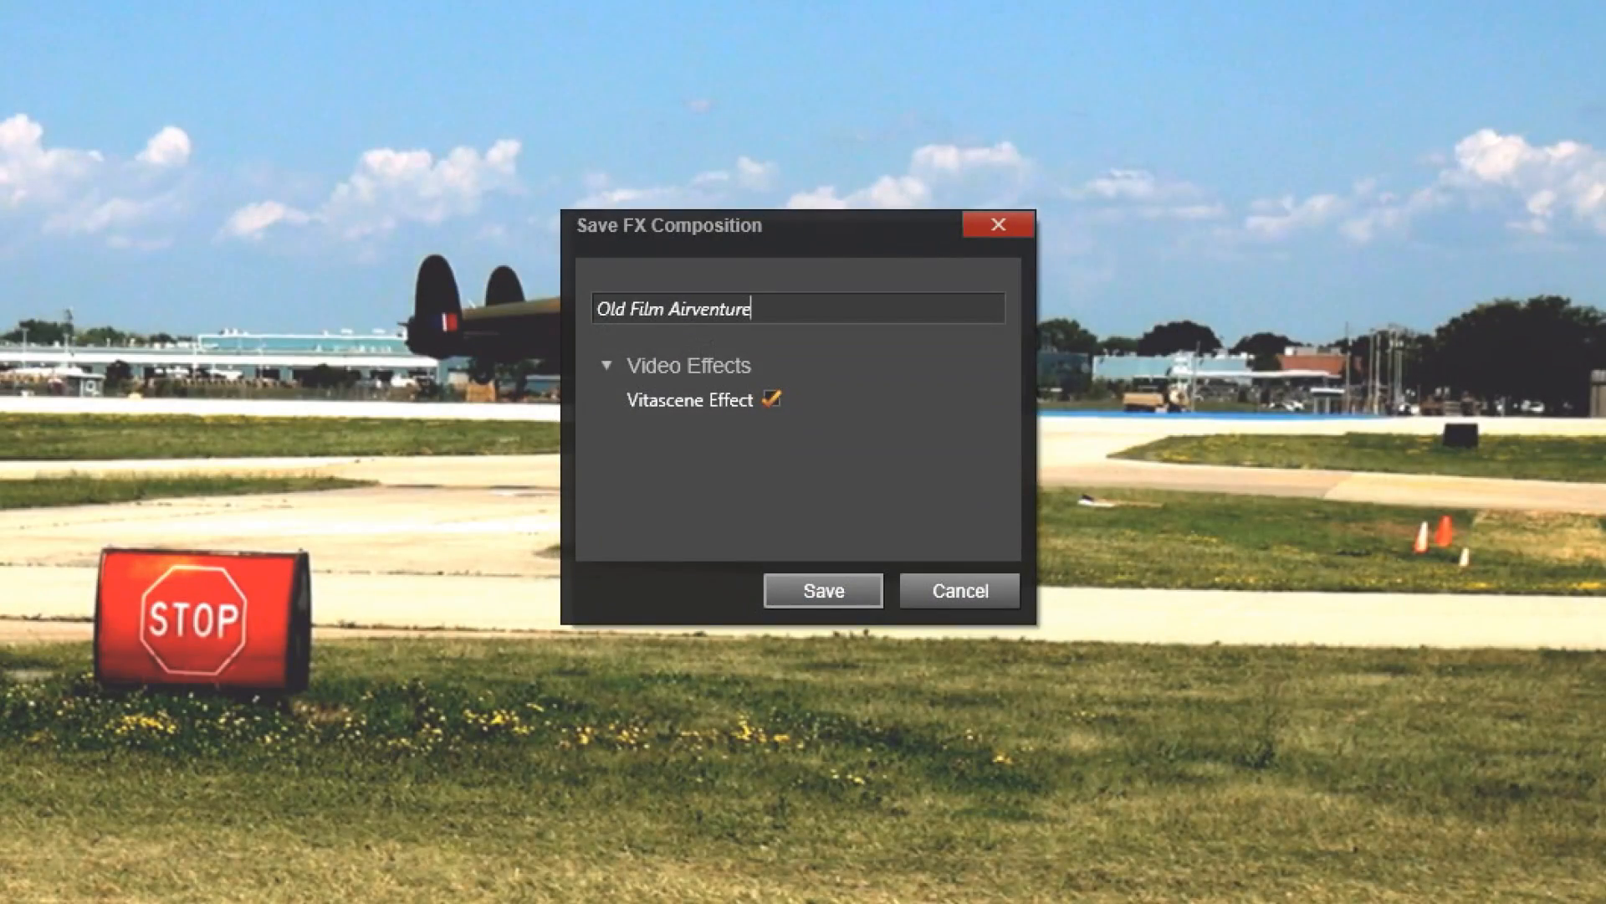
click(823, 589)
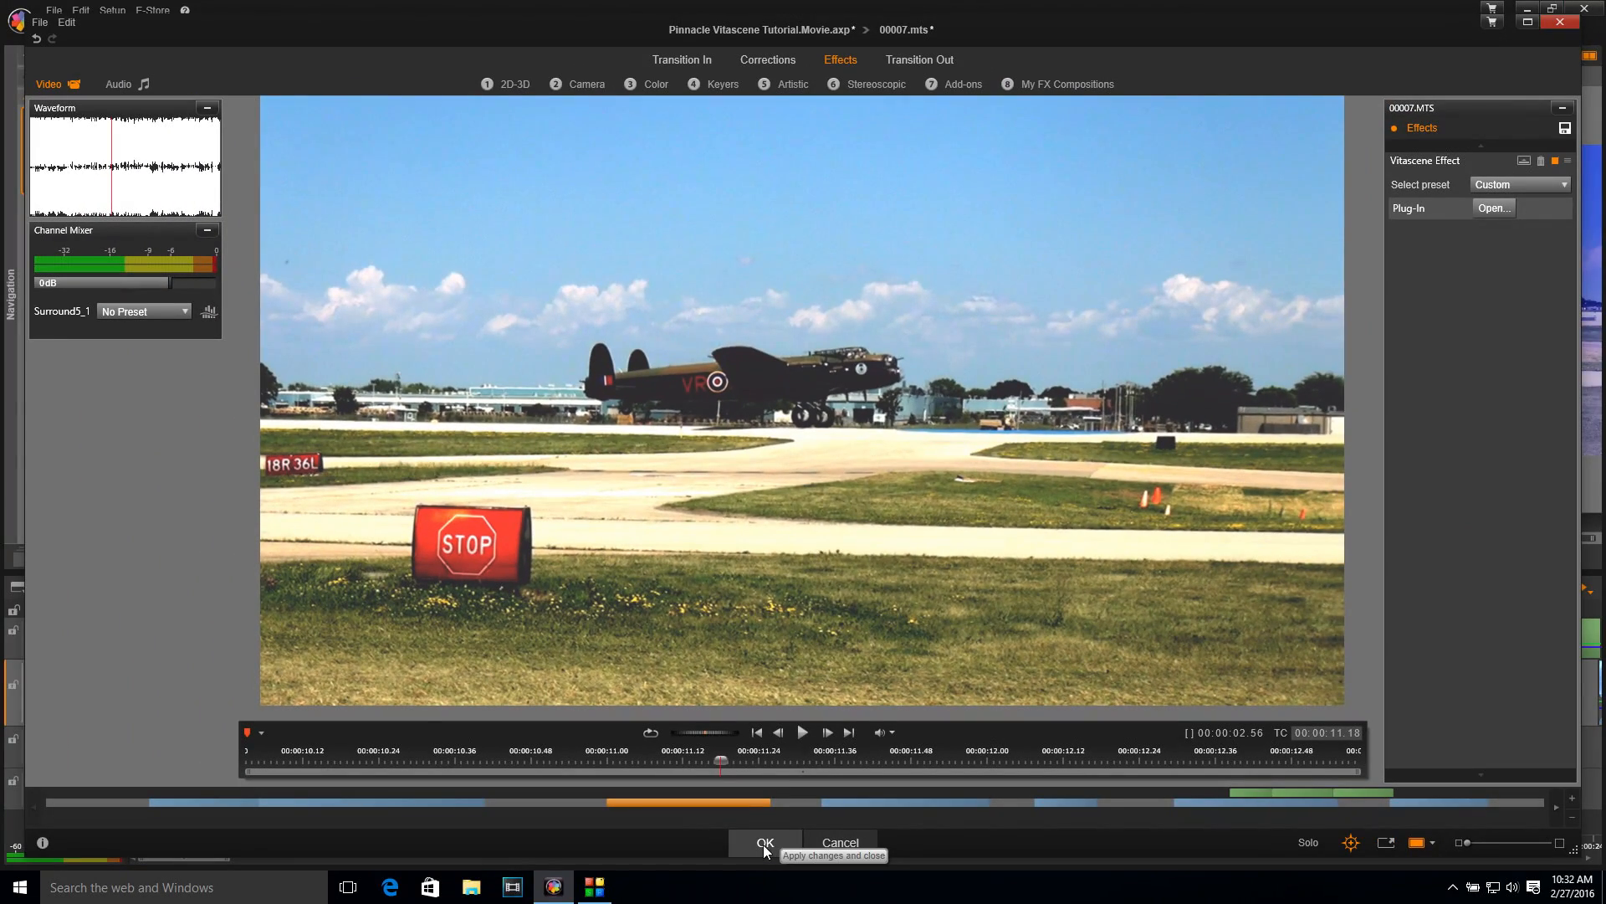
click(765, 843)
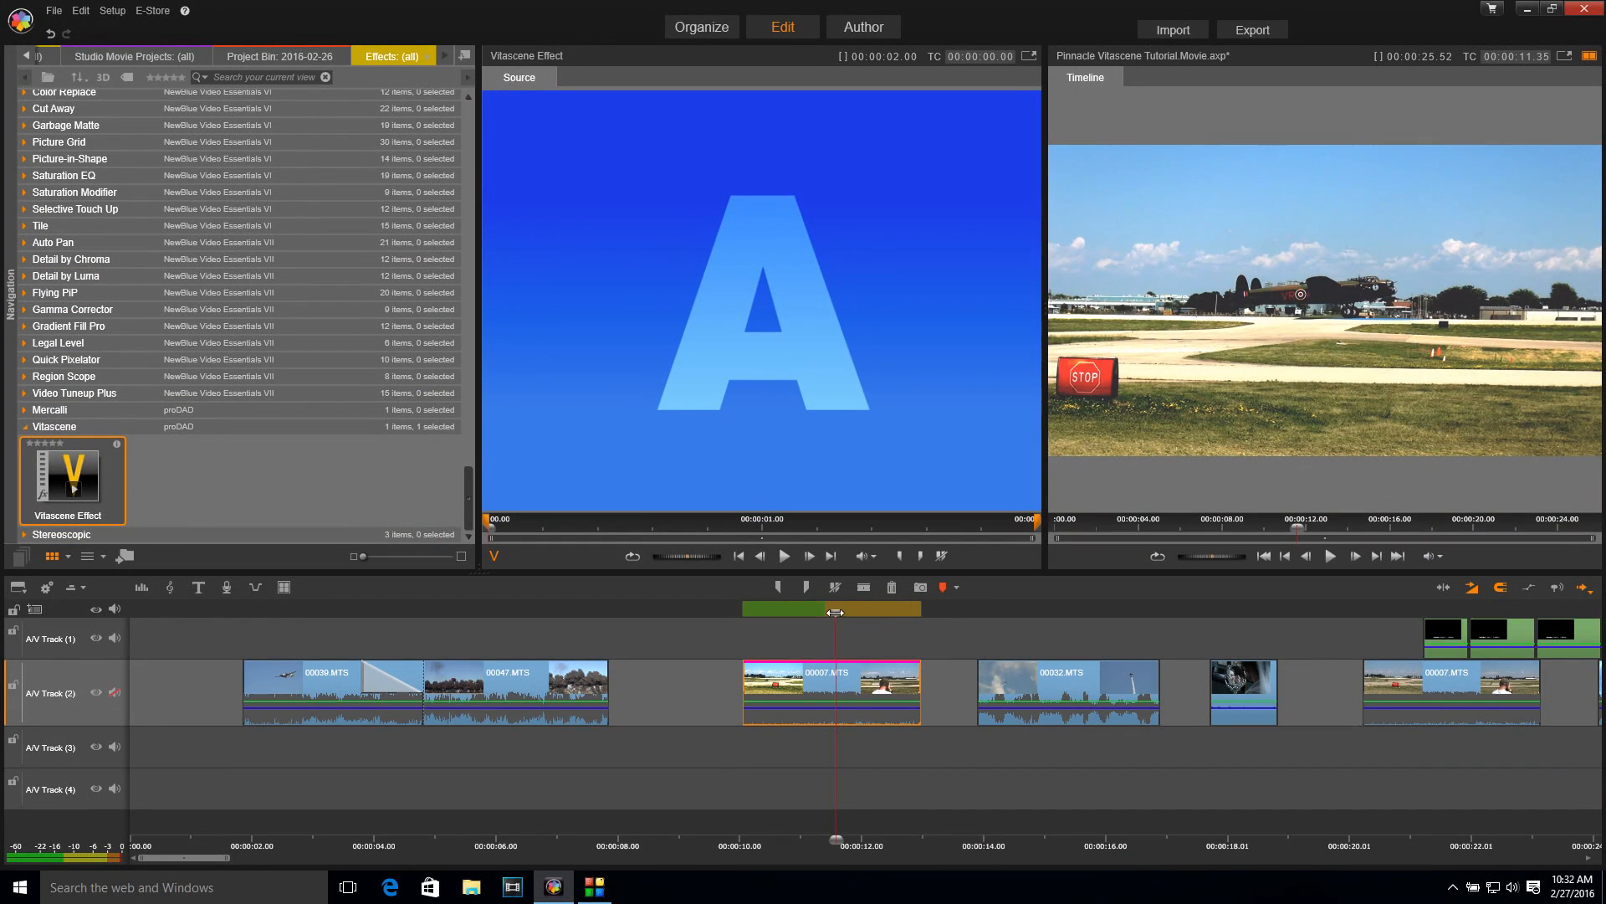
- Play the runway clip with its effect, enlarge the timeline preview, and play the clip again
drag(835, 613, 746, 618)
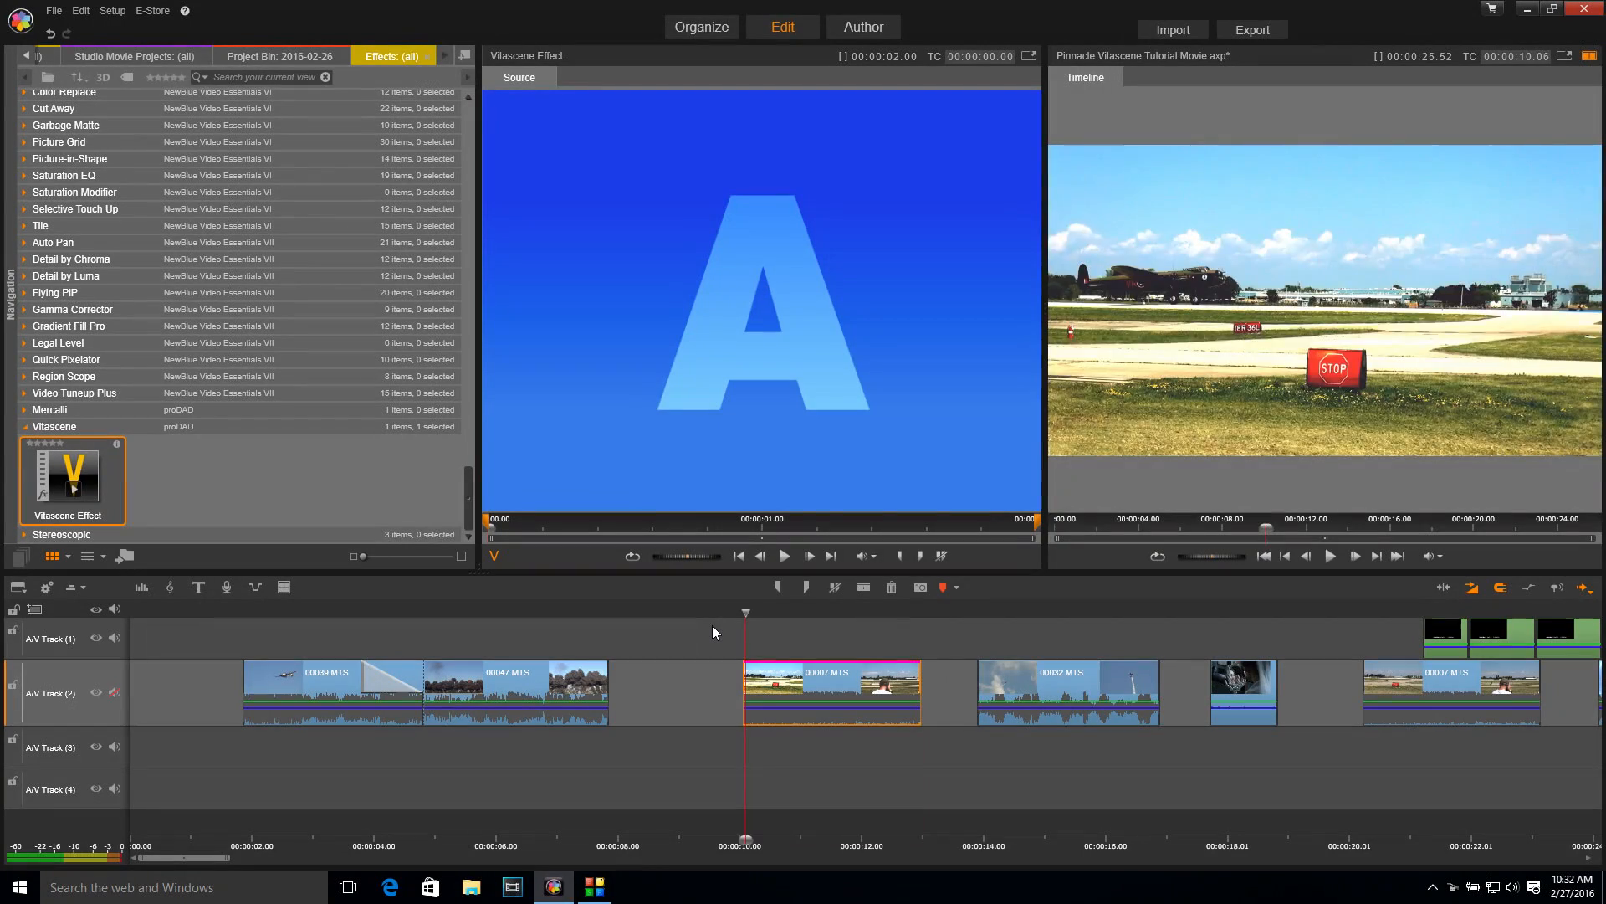
key(space)
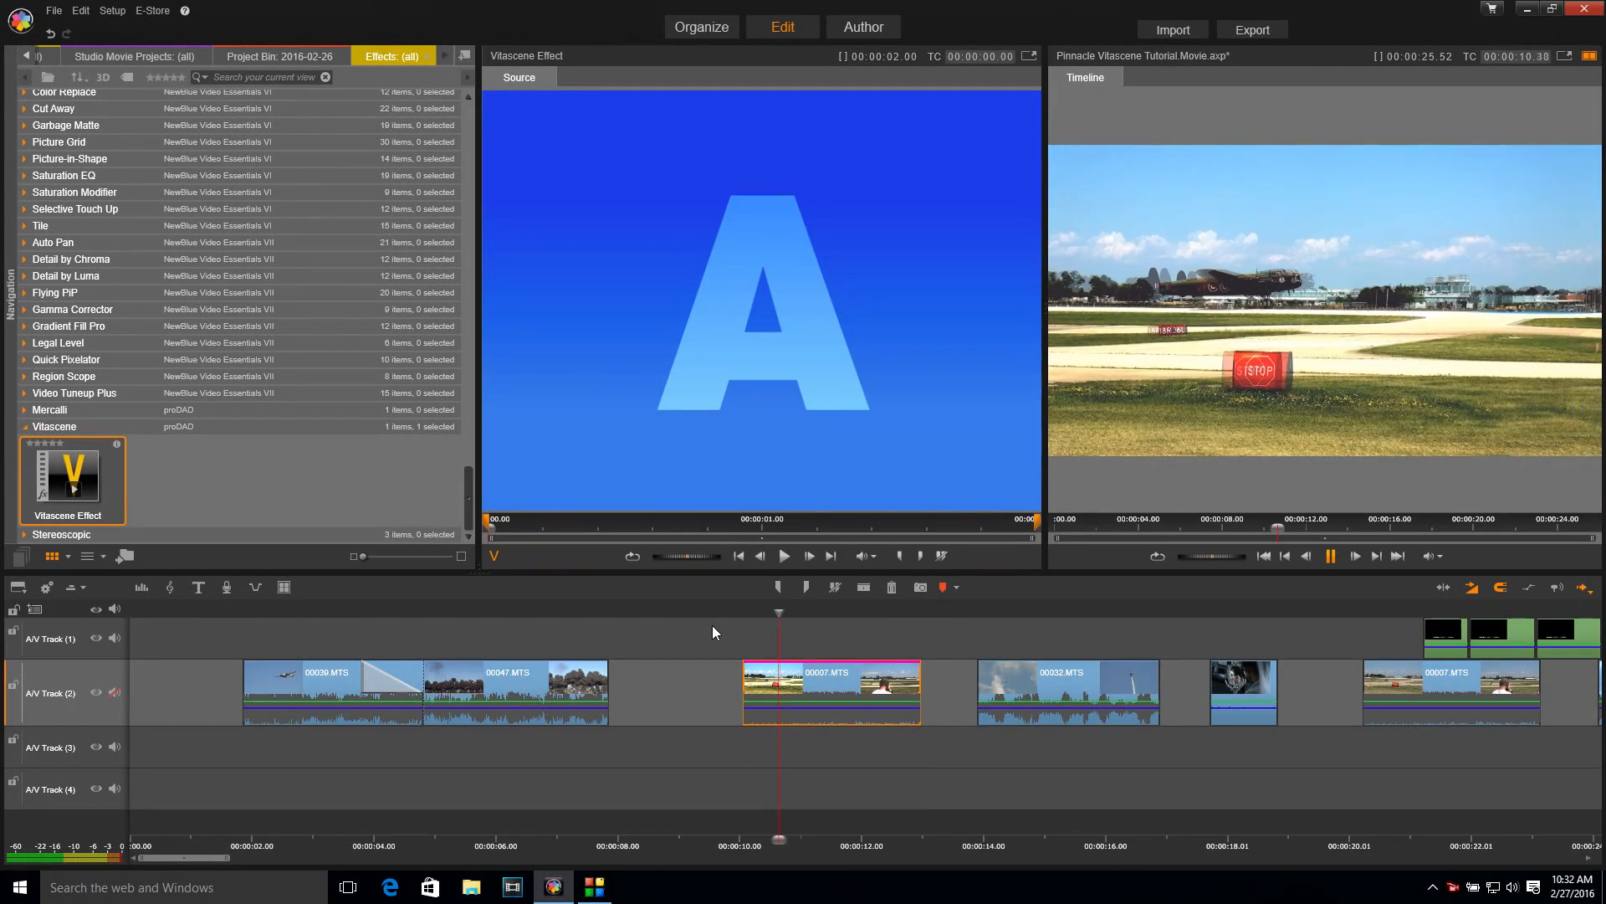
key(space)
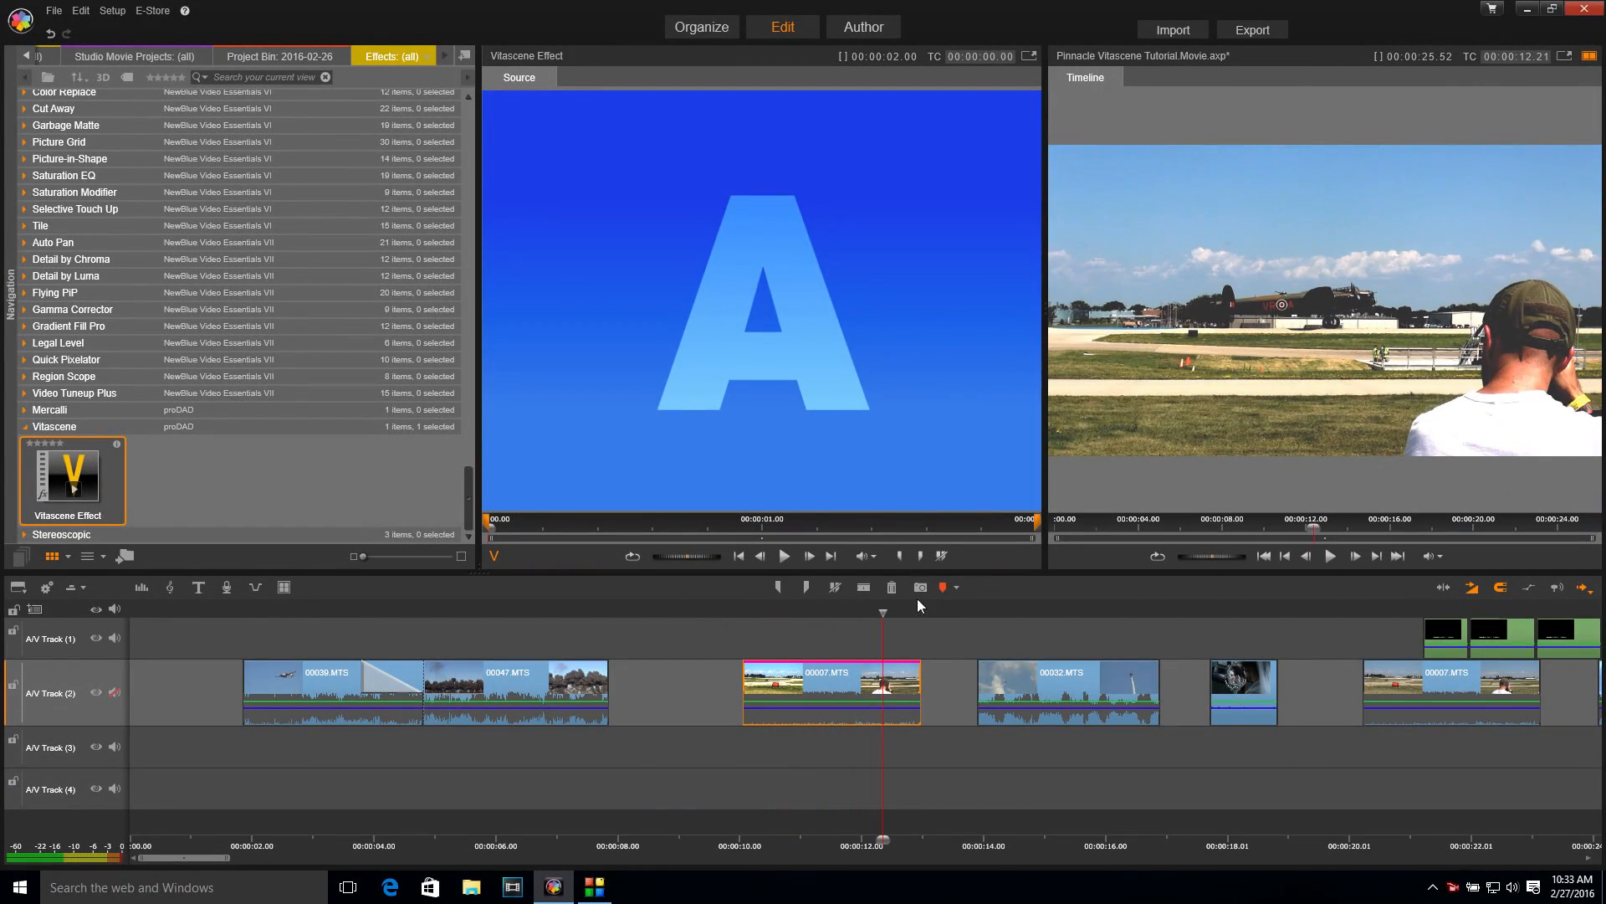
drag(1044, 511, 740, 511)
drag(883, 612, 743, 631)
key(space)
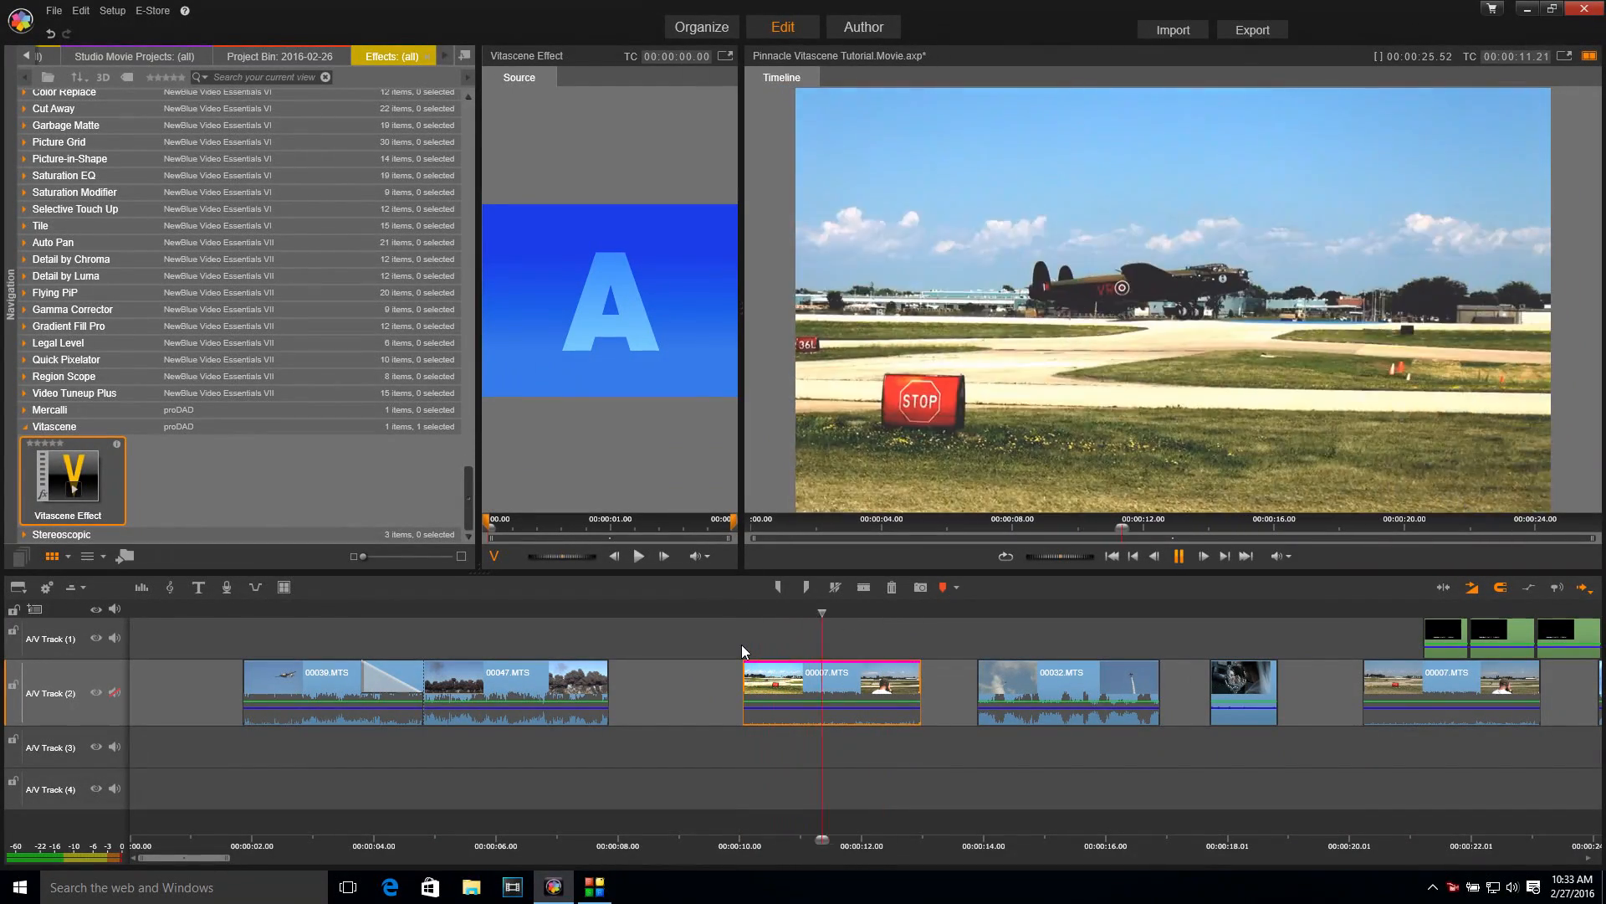
key(space)
drag(945, 617, 824, 623)
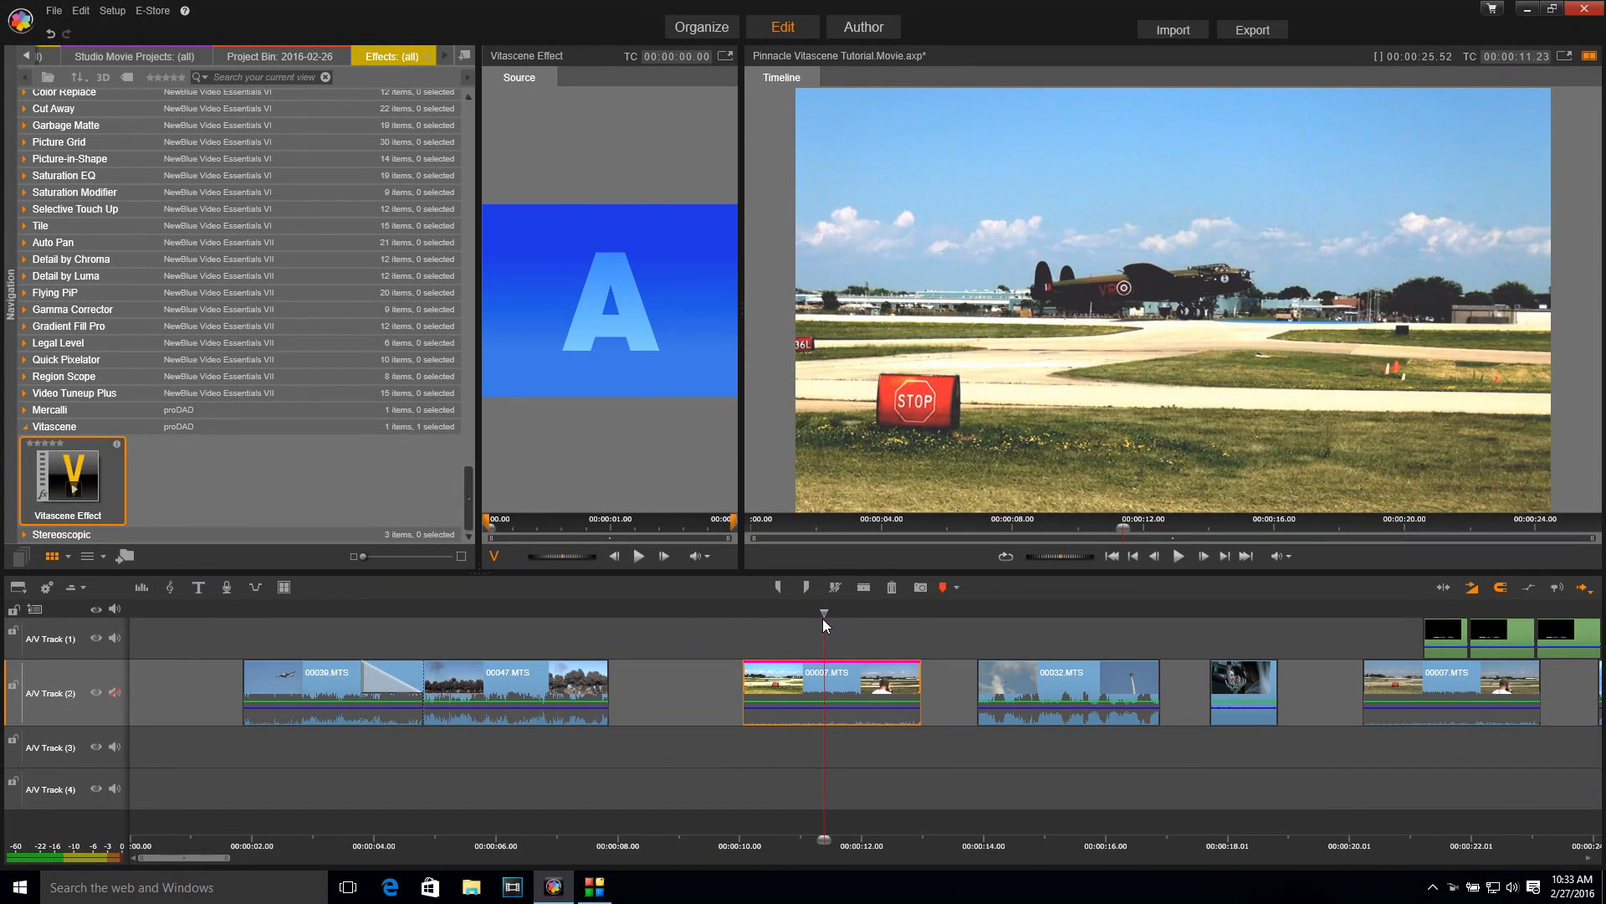
- Add the Vitascene Effect to the 00032.MTS biplane clip on A/V Track (2)
drag(823, 623, 994, 642)
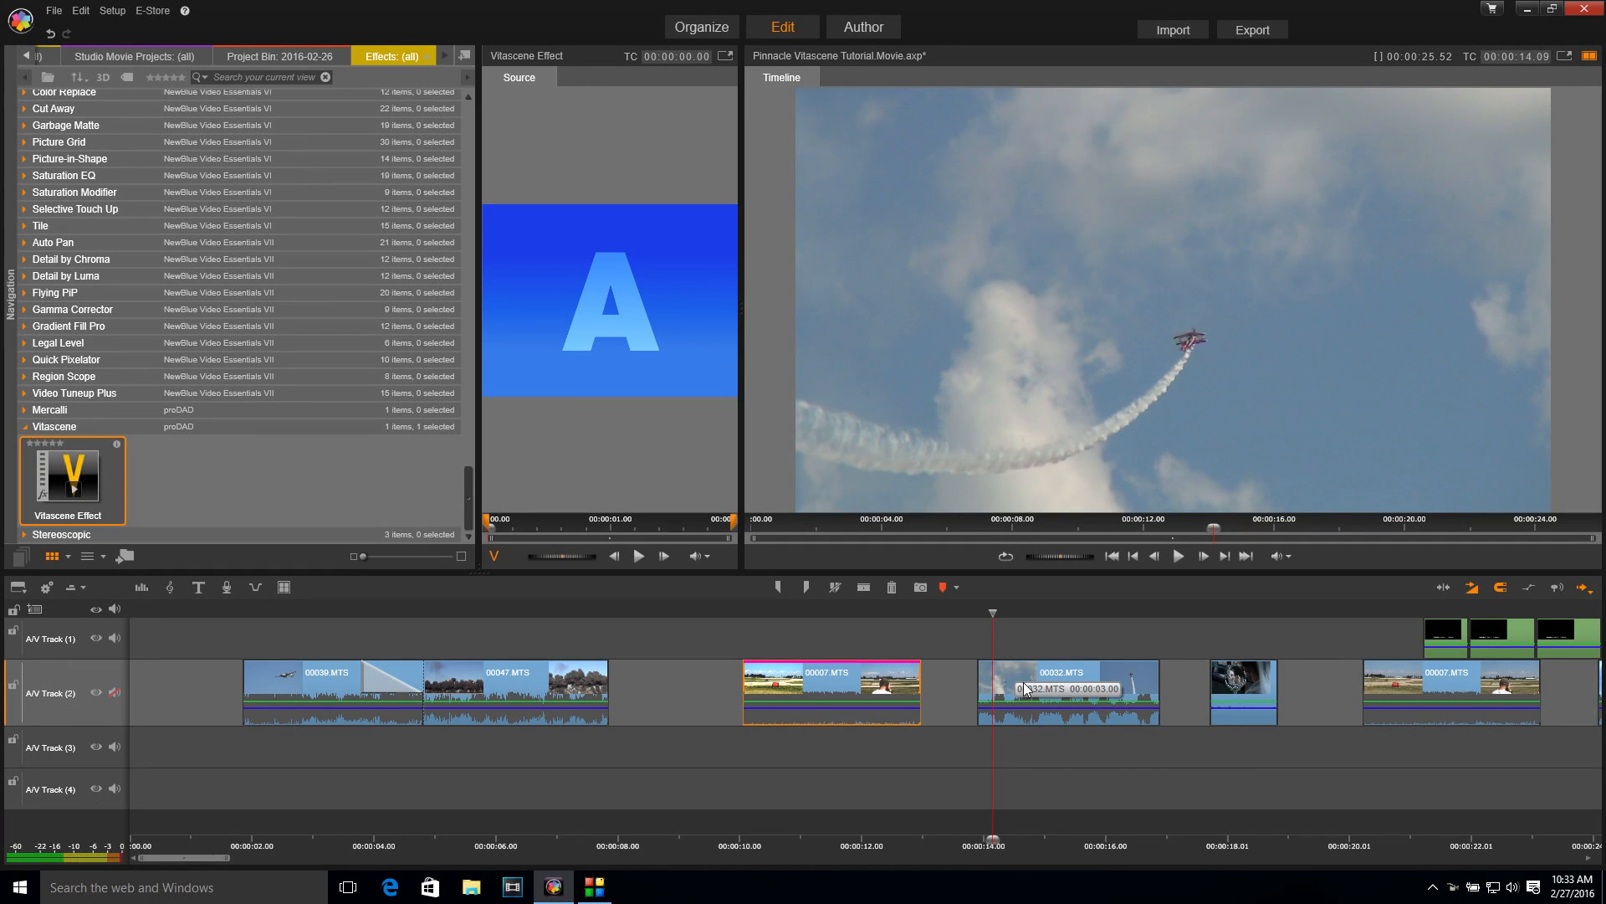
click(1068, 682)
drag(57, 479, 1061, 699)
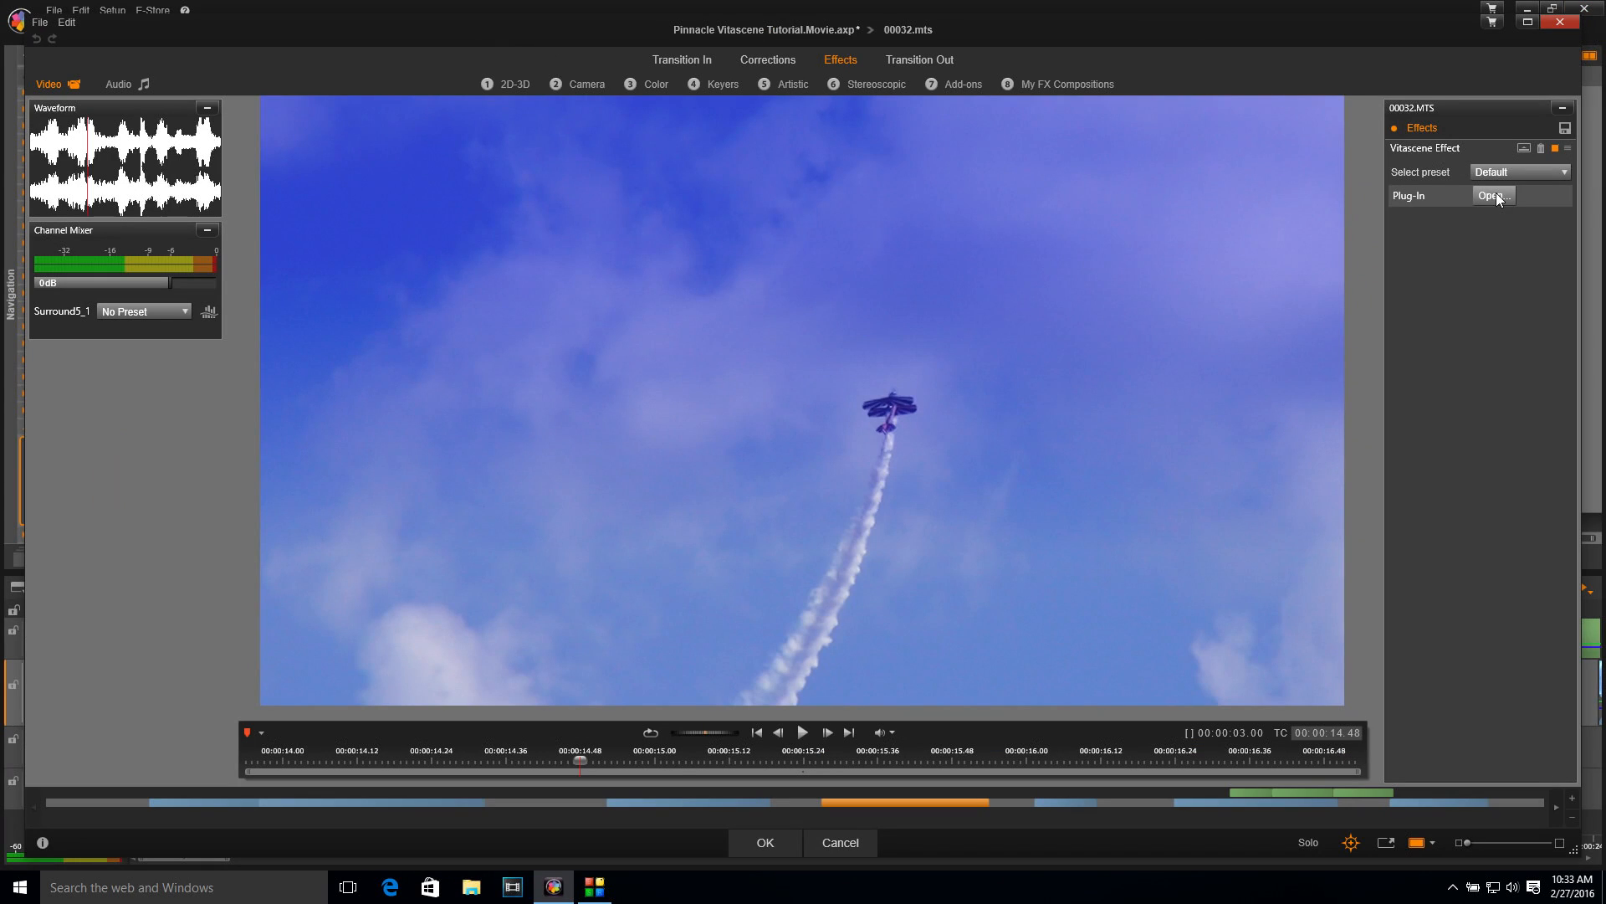
- Open the Vitascene plug-in for the biplane clip and choose the Hot Spot #602 preset from the Spot Light folder
click(1494, 195)
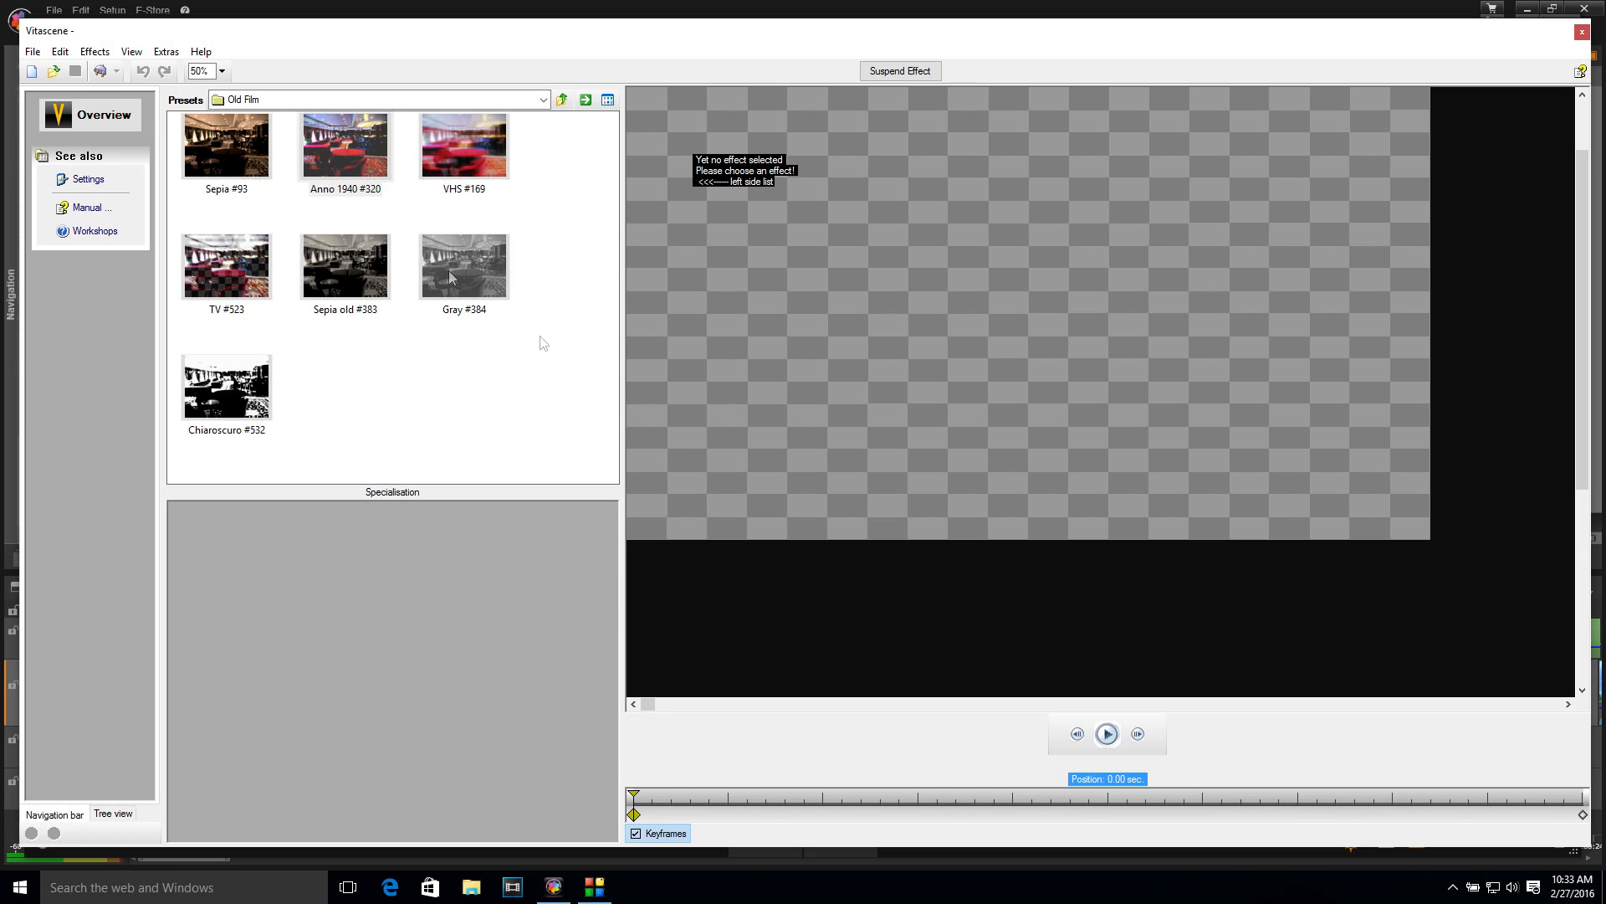
click(321, 101)
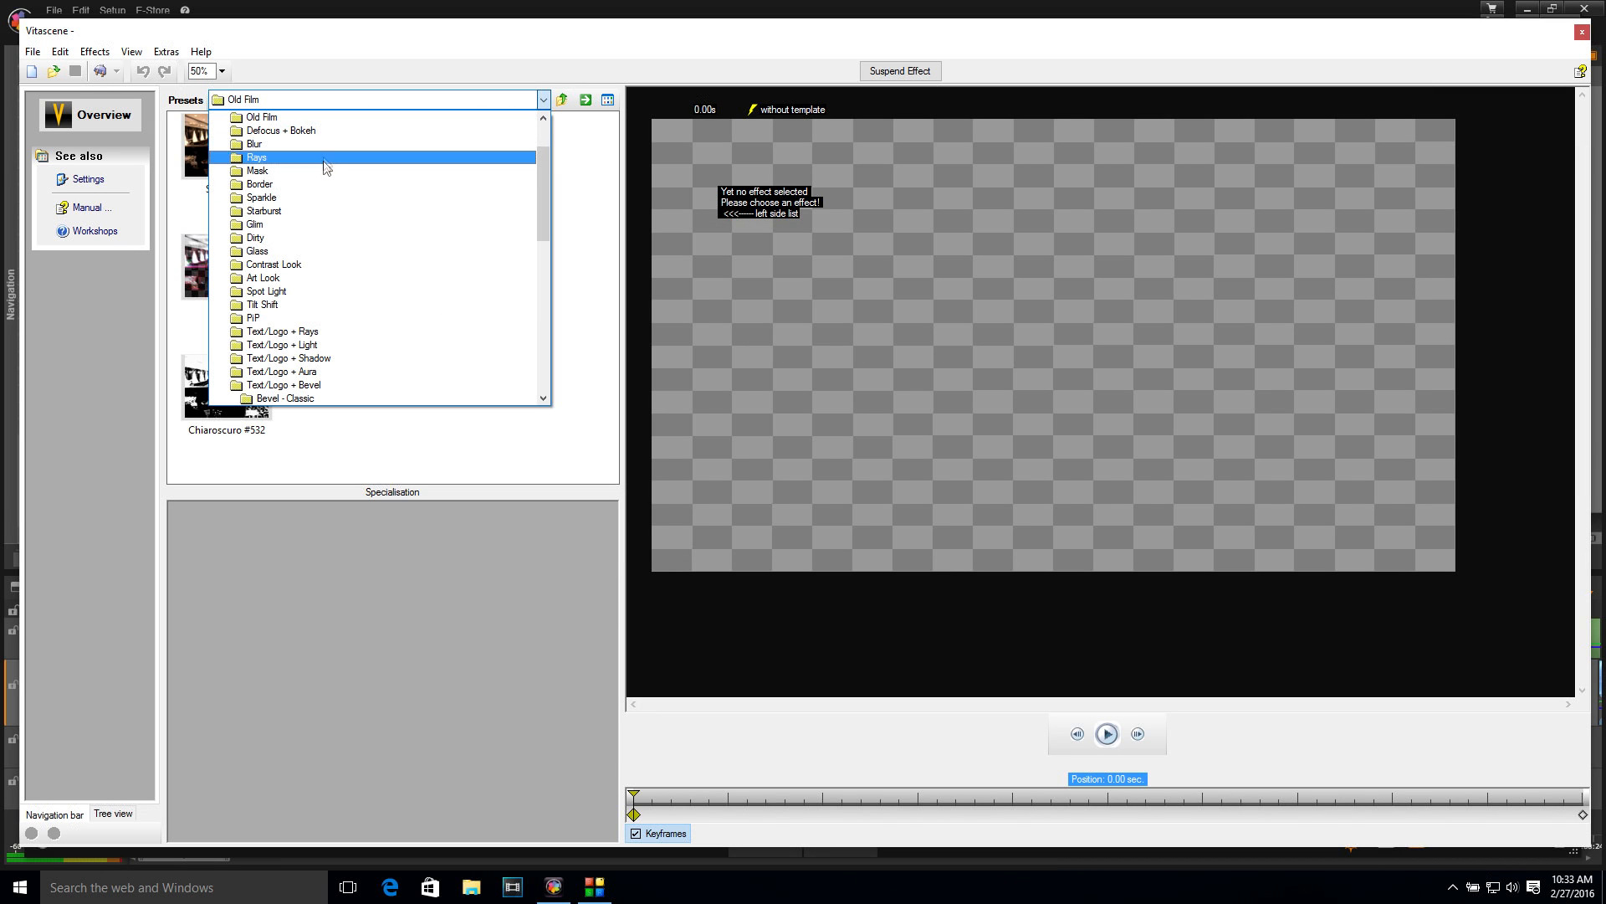
click(321, 292)
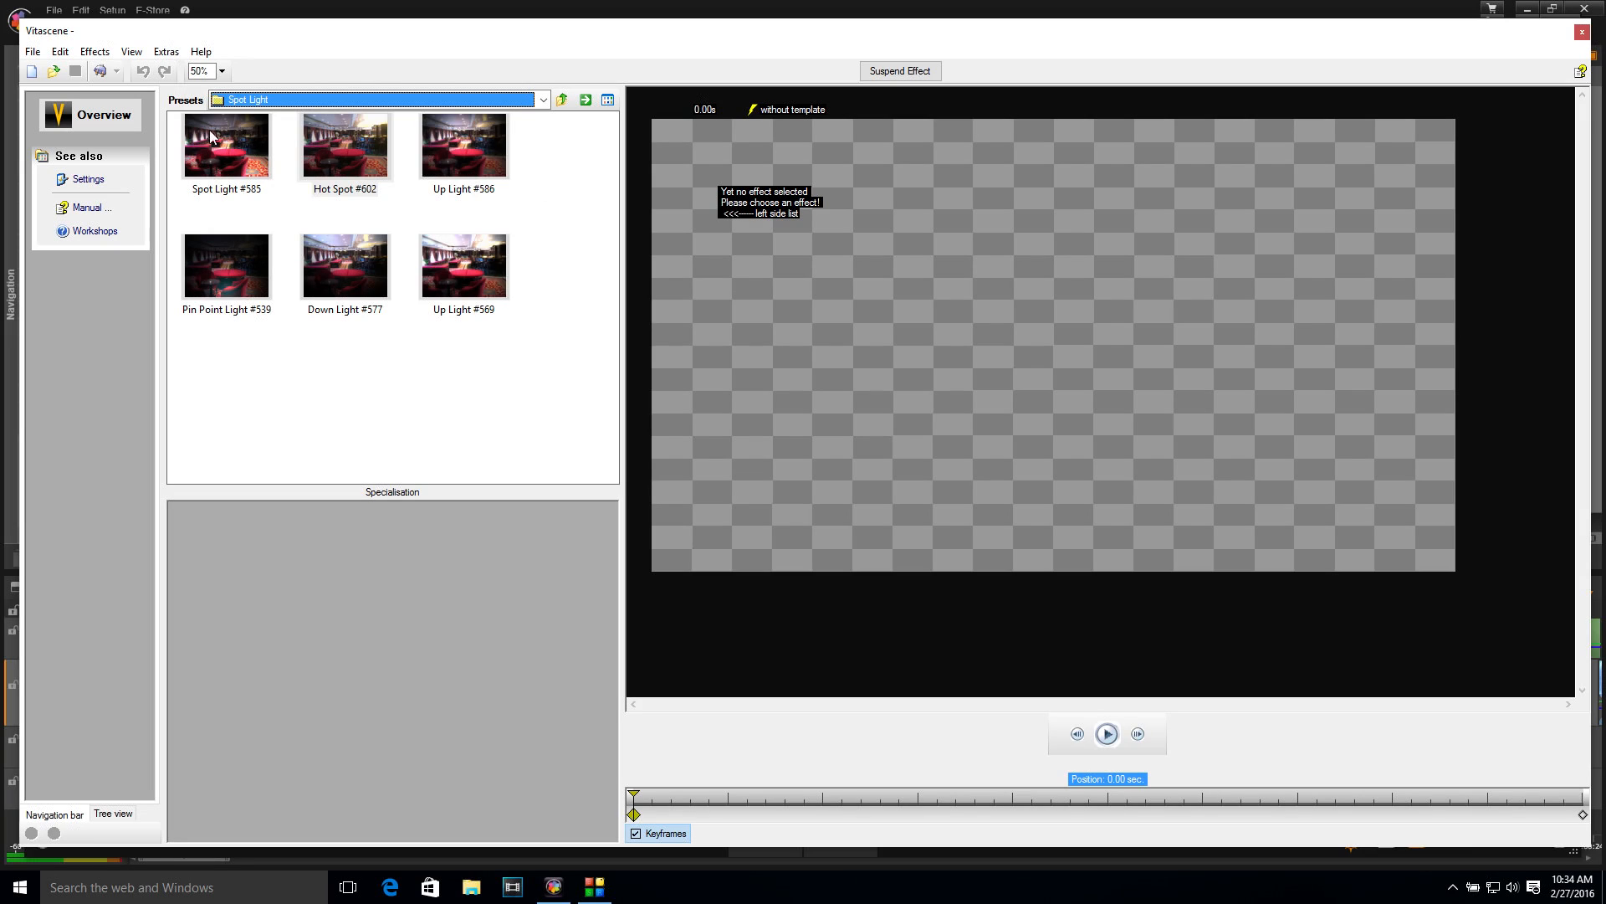
click(351, 132)
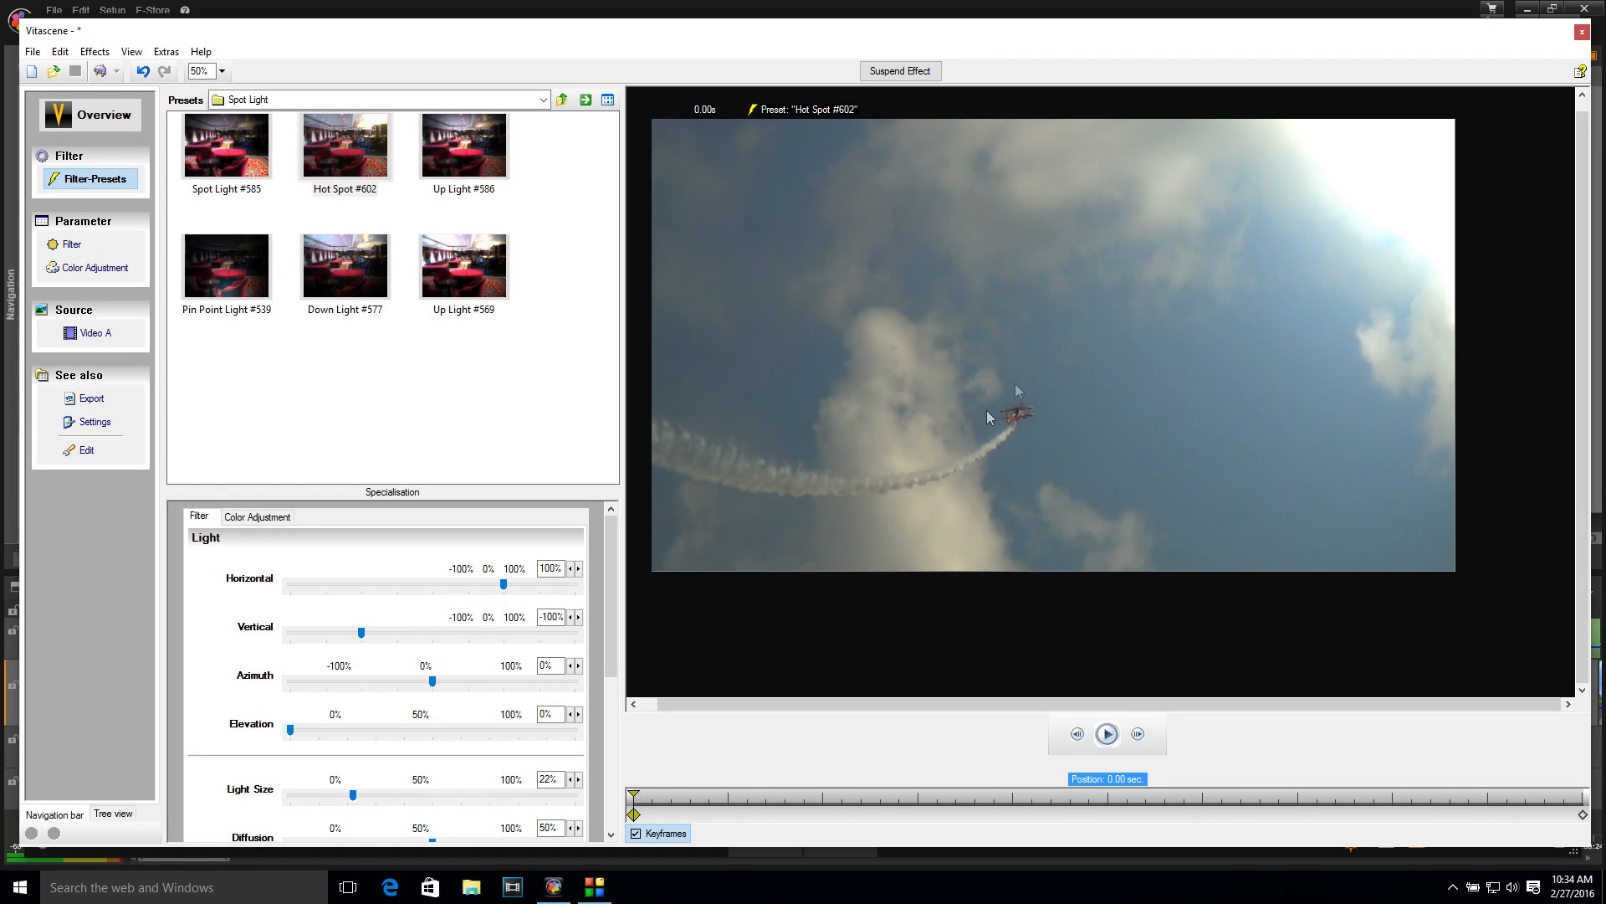
mouse_move(634, 795)
mouse_down()
mouse_move(1242, 779)
mouse_move(1548, 742)
mouse_move(1410, 768)
mouse_move(1029, 782)
mouse_move(699, 767)
mouse_move(590, 793)
mouse_move(1398, 764)
mouse_move(1223, 793)
mouse_move(610, 803)
mouse_up()
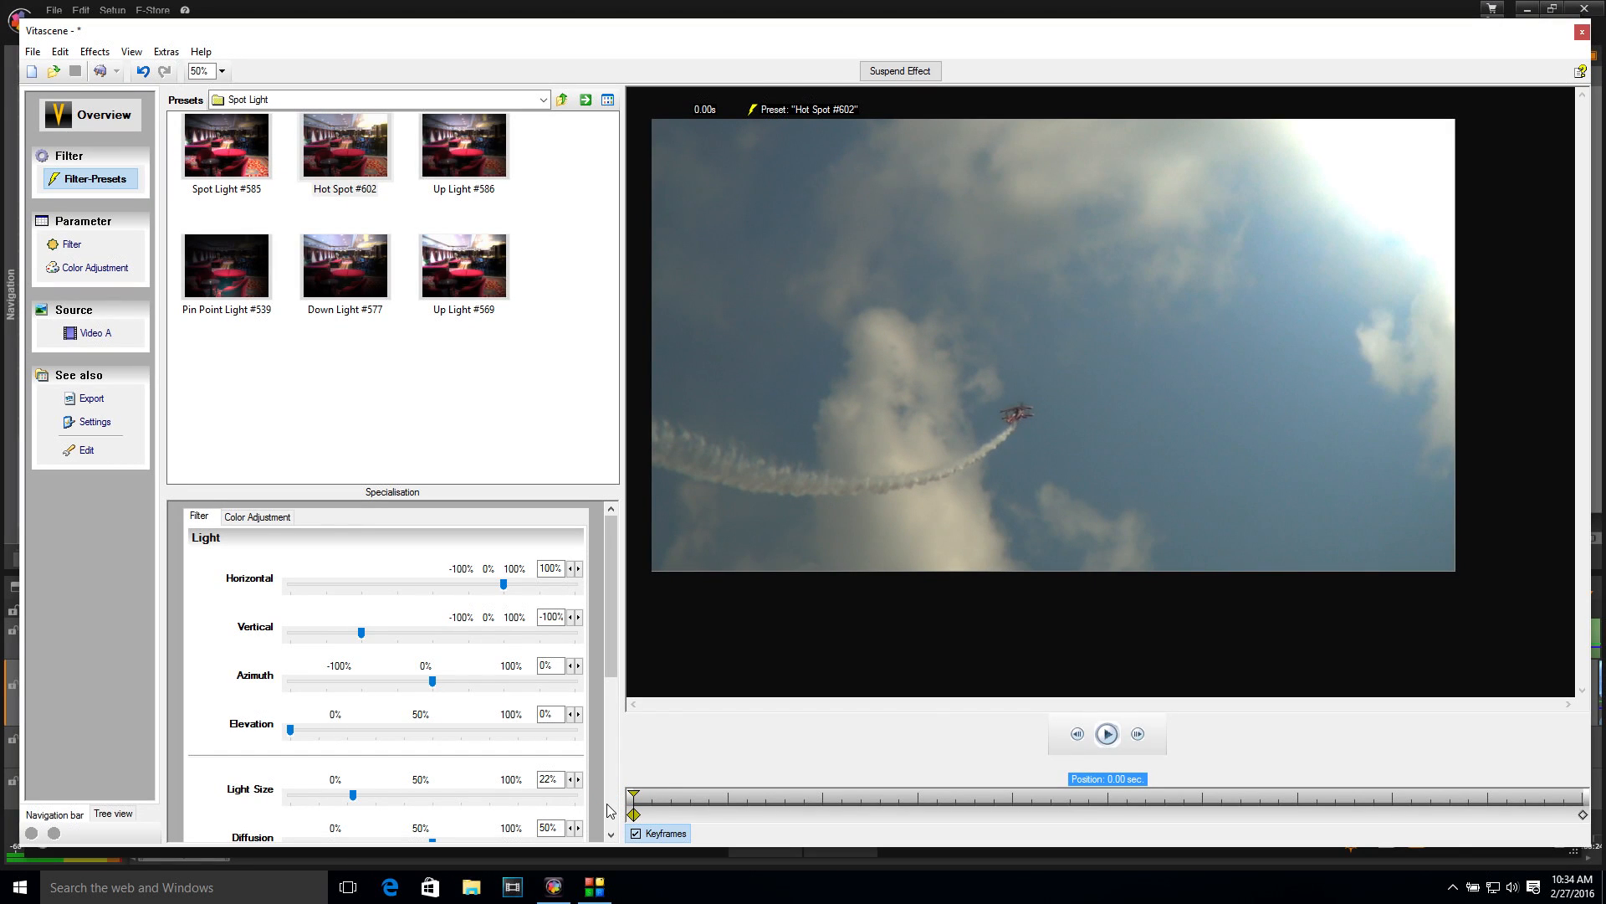
- Position the light at Horizontal 105% and Vertical -74% on the first keyframe, and at Vertical -45% on the last keyframe
click(72, 244)
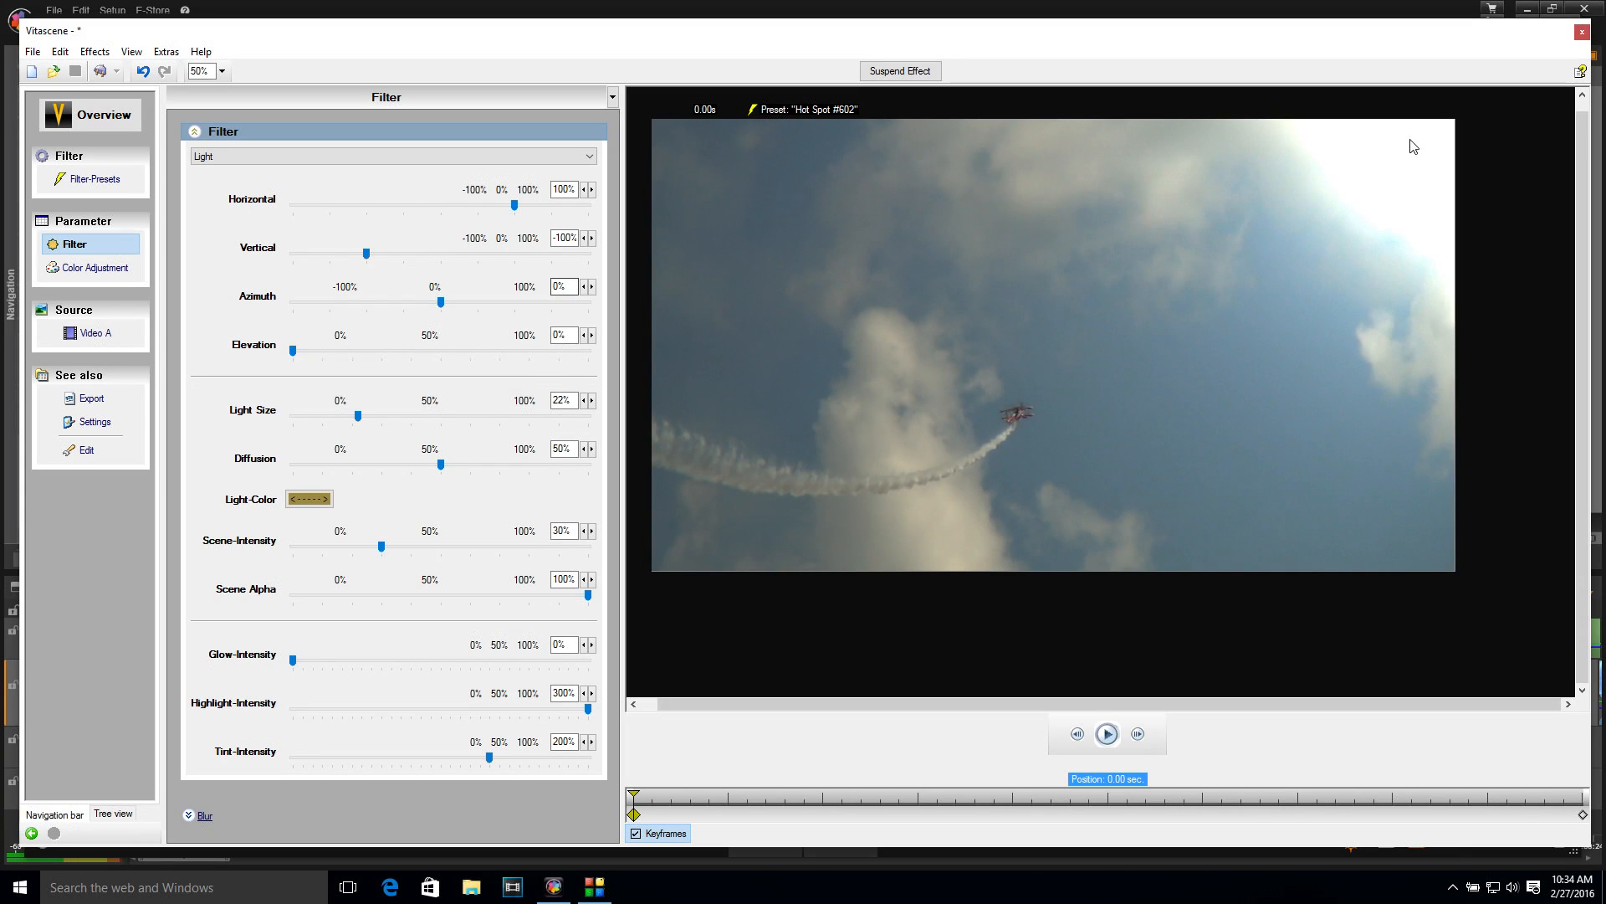
mouse_move(514, 207)
mouse_down()
mouse_move(437, 209)
mouse_move(519, 207)
mouse_up()
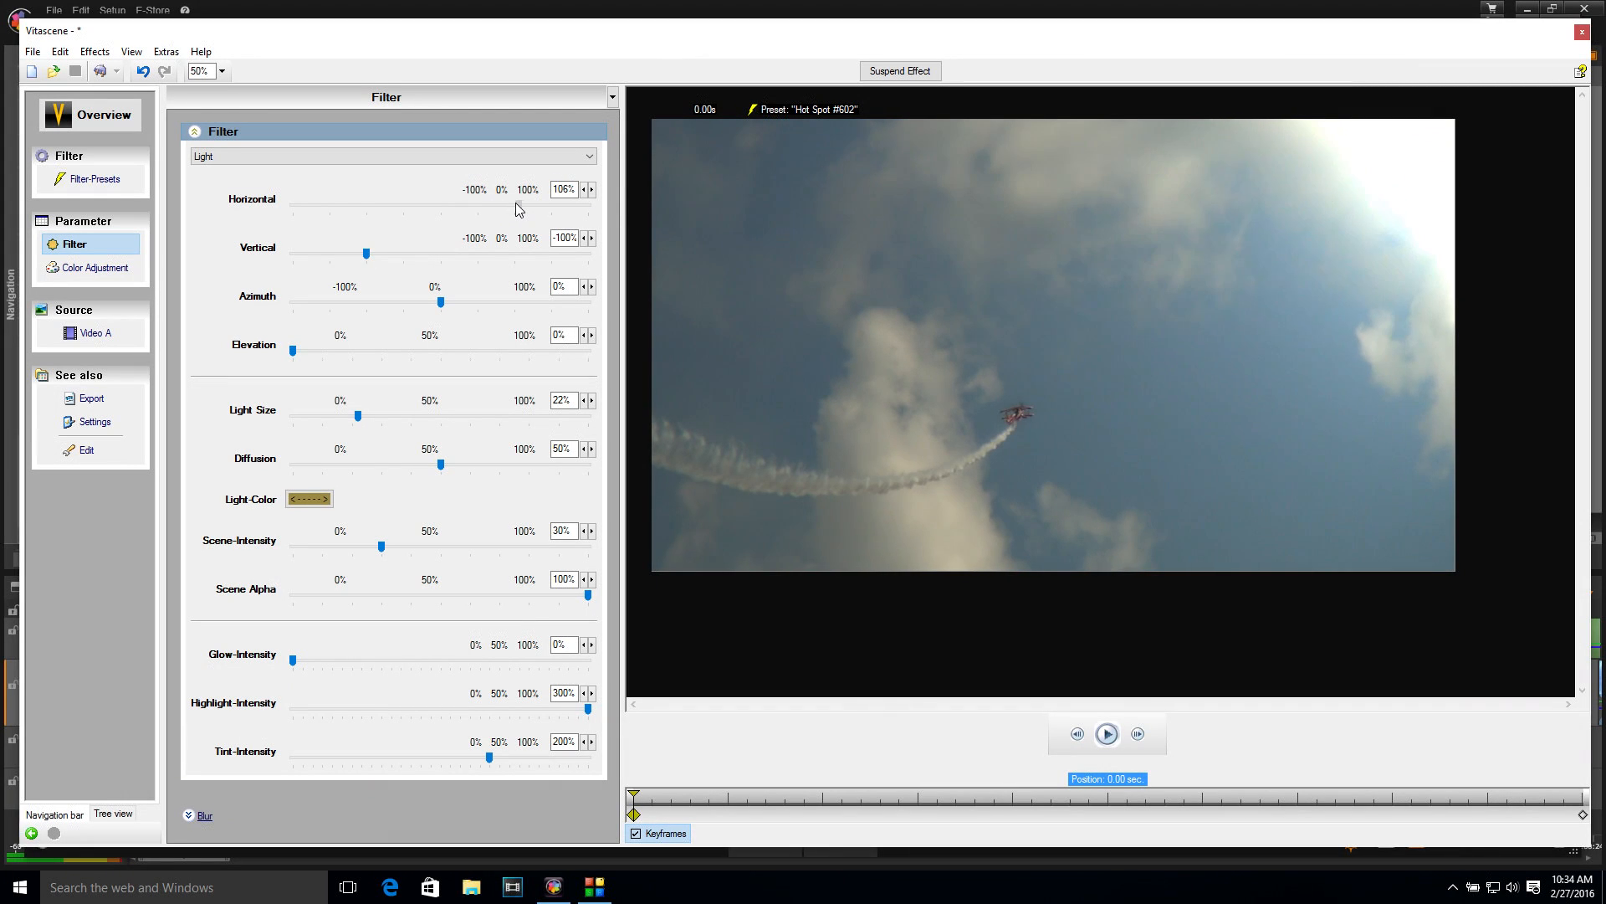
mouse_move(366, 255)
mouse_down()
mouse_move(443, 259)
mouse_move(395, 259)
mouse_up()
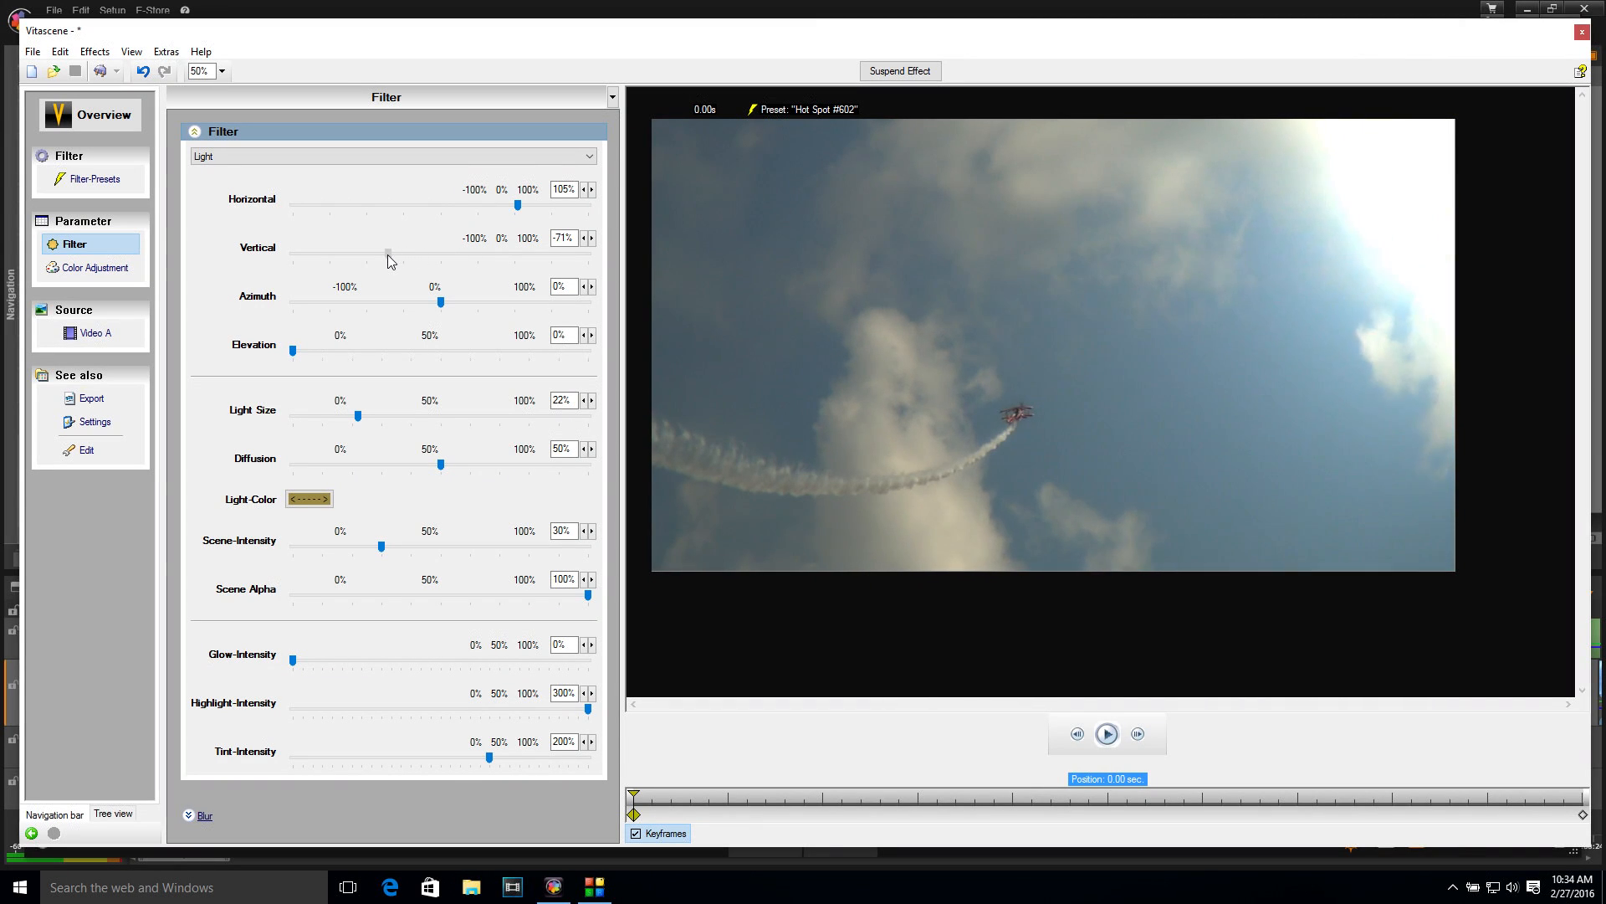
drag(388, 261, 387, 261)
drag(632, 793, 1583, 822)
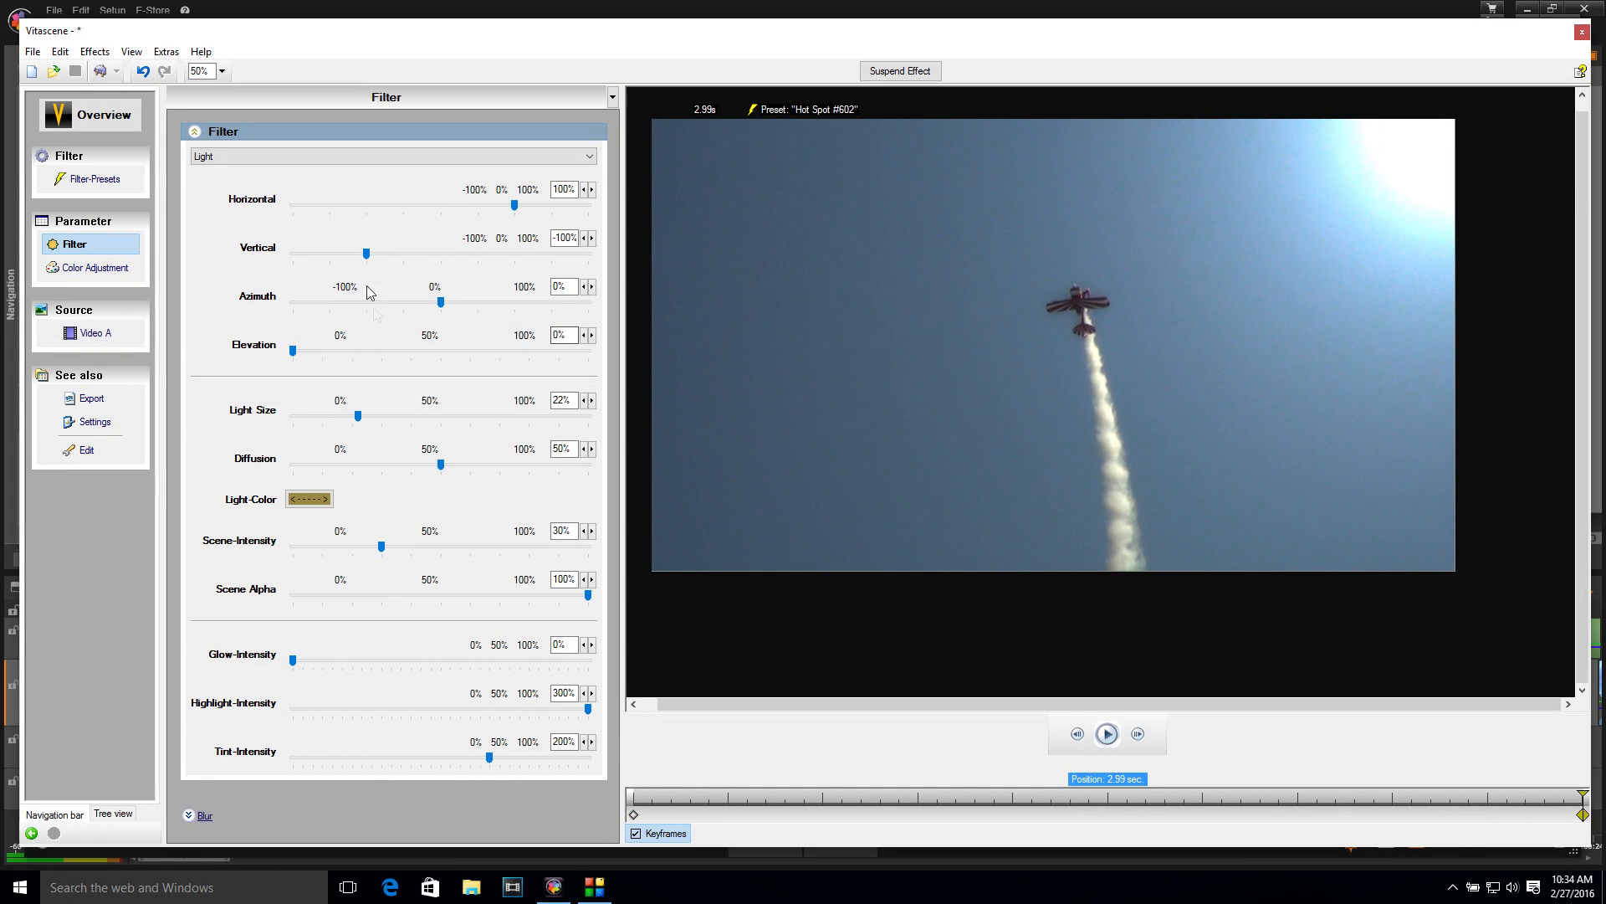
drag(369, 259, 407, 249)
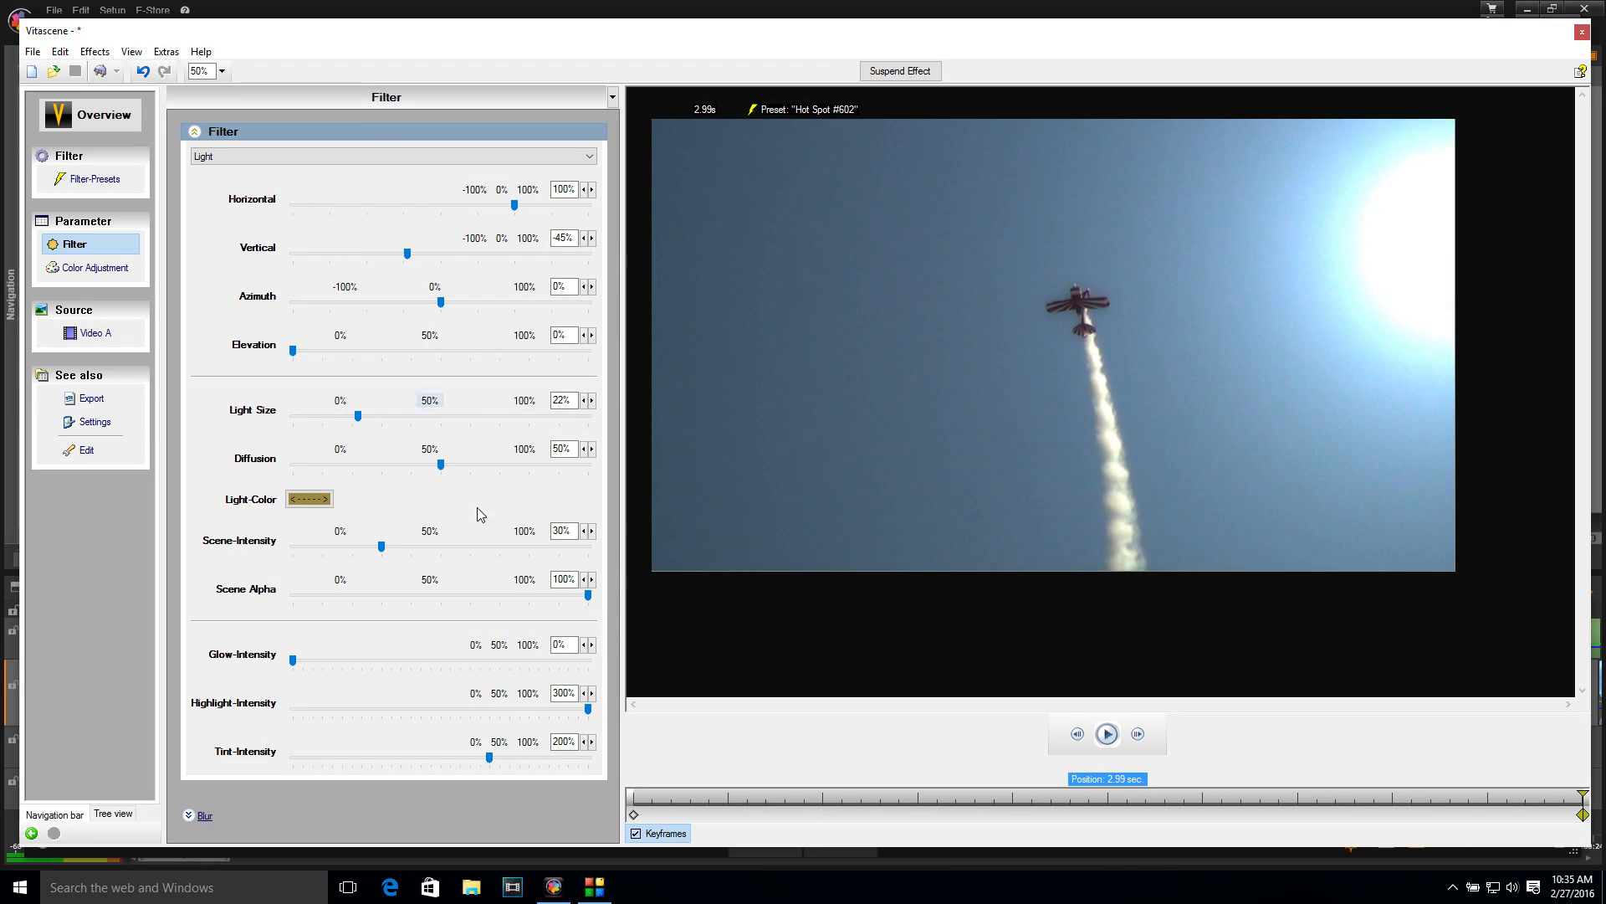
- On the first keyframe, set the Light Size to 24% and the Diffusion to 50%
click(634, 814)
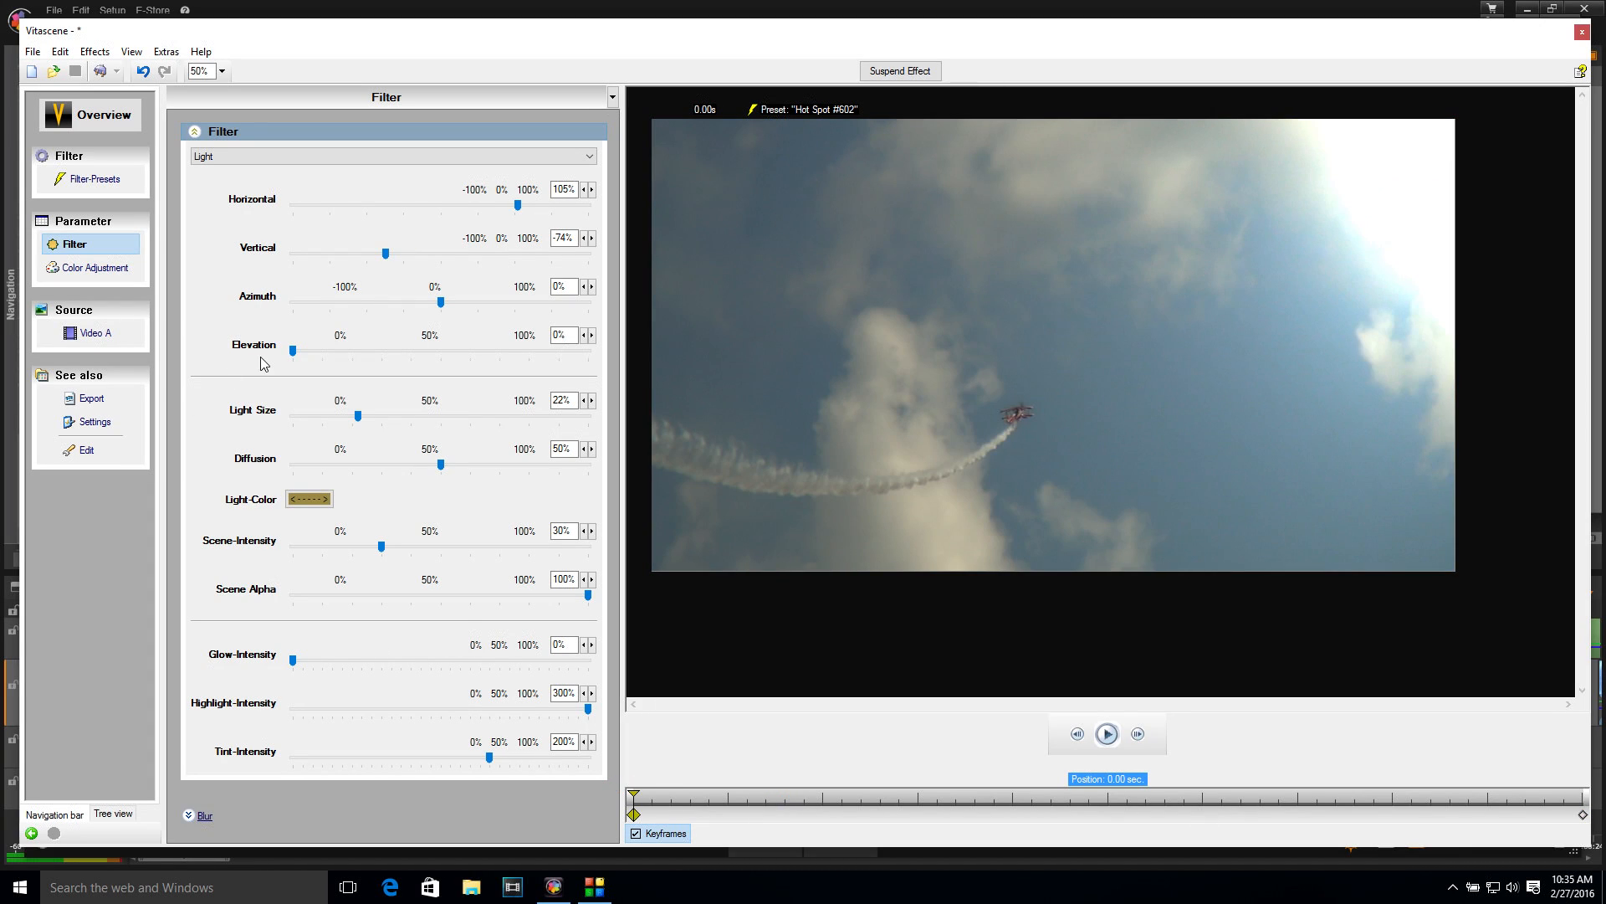
drag(357, 415, 363, 423)
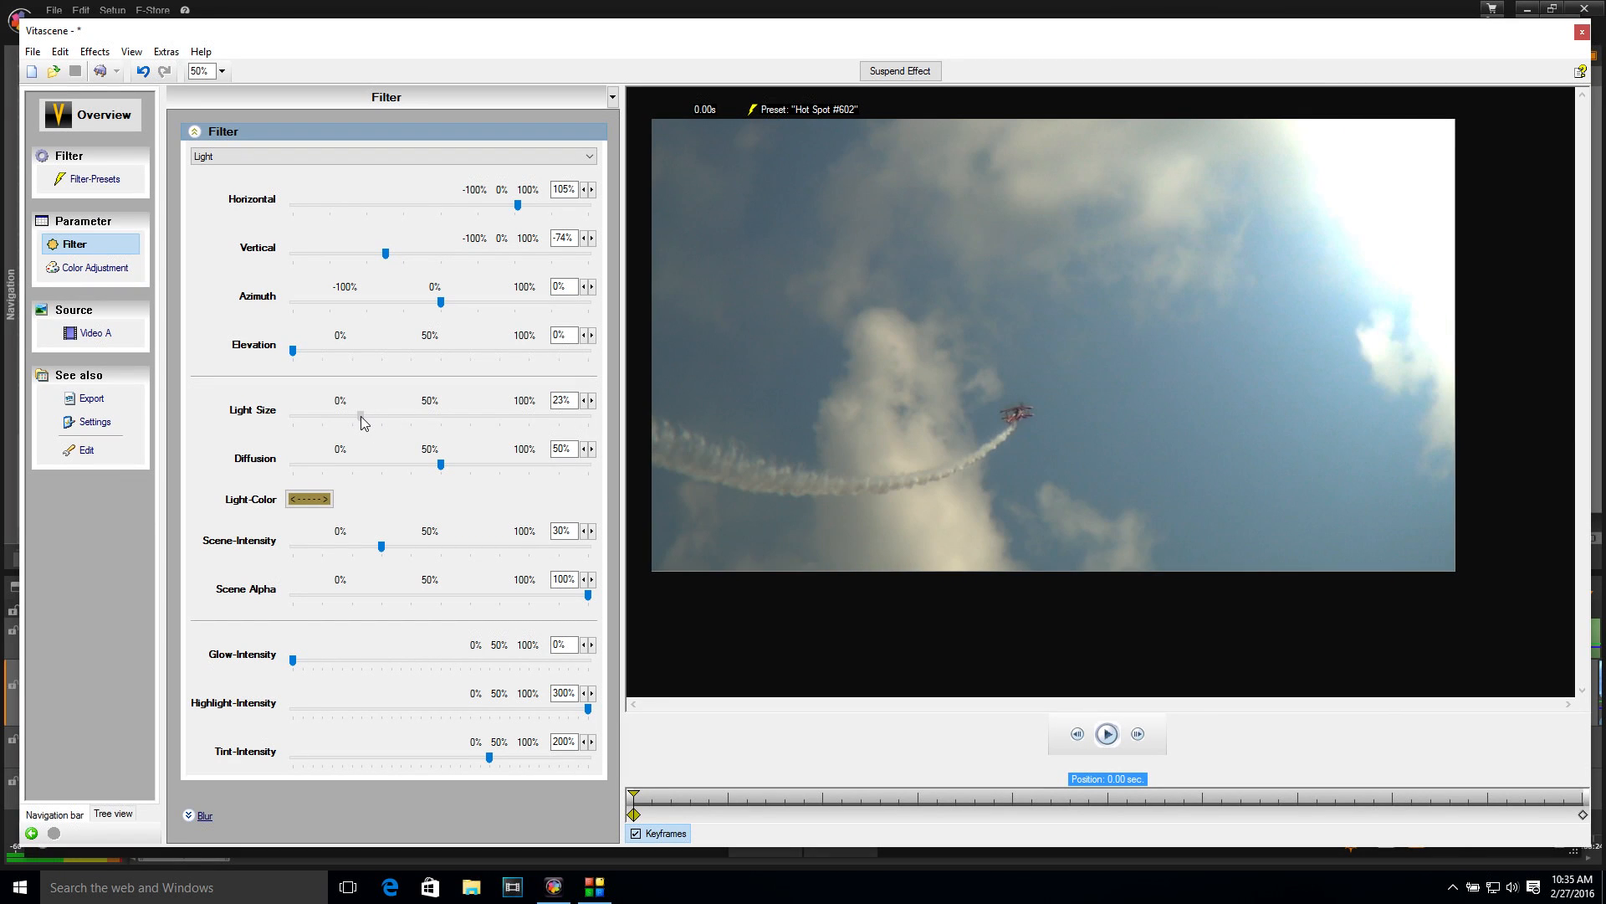
click(437, 465)
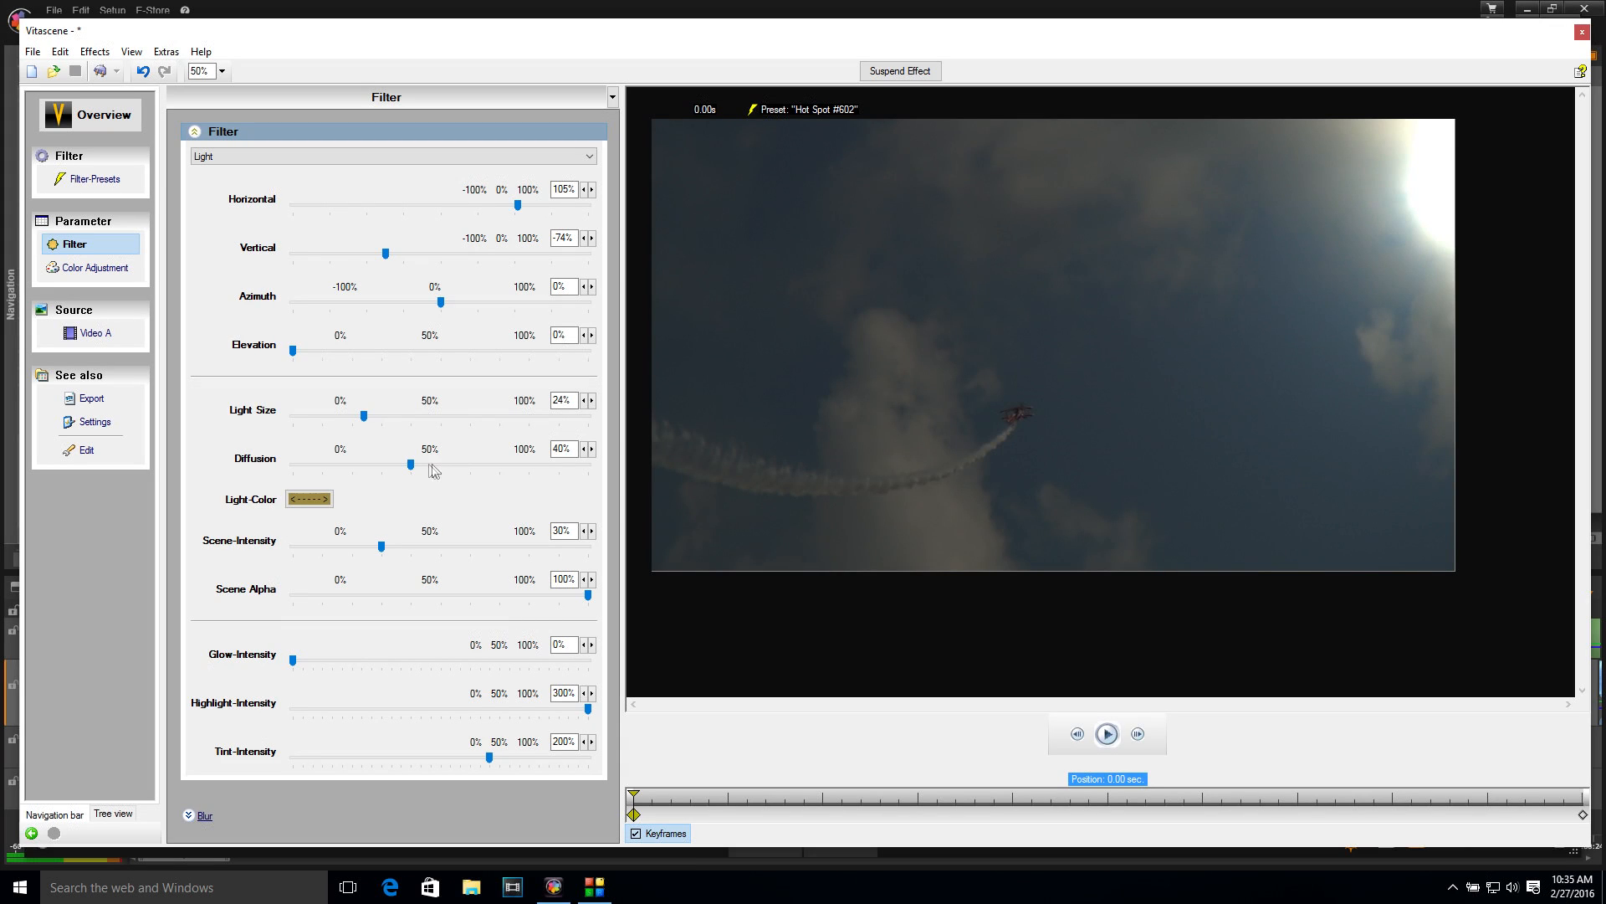
drag(409, 465, 442, 466)
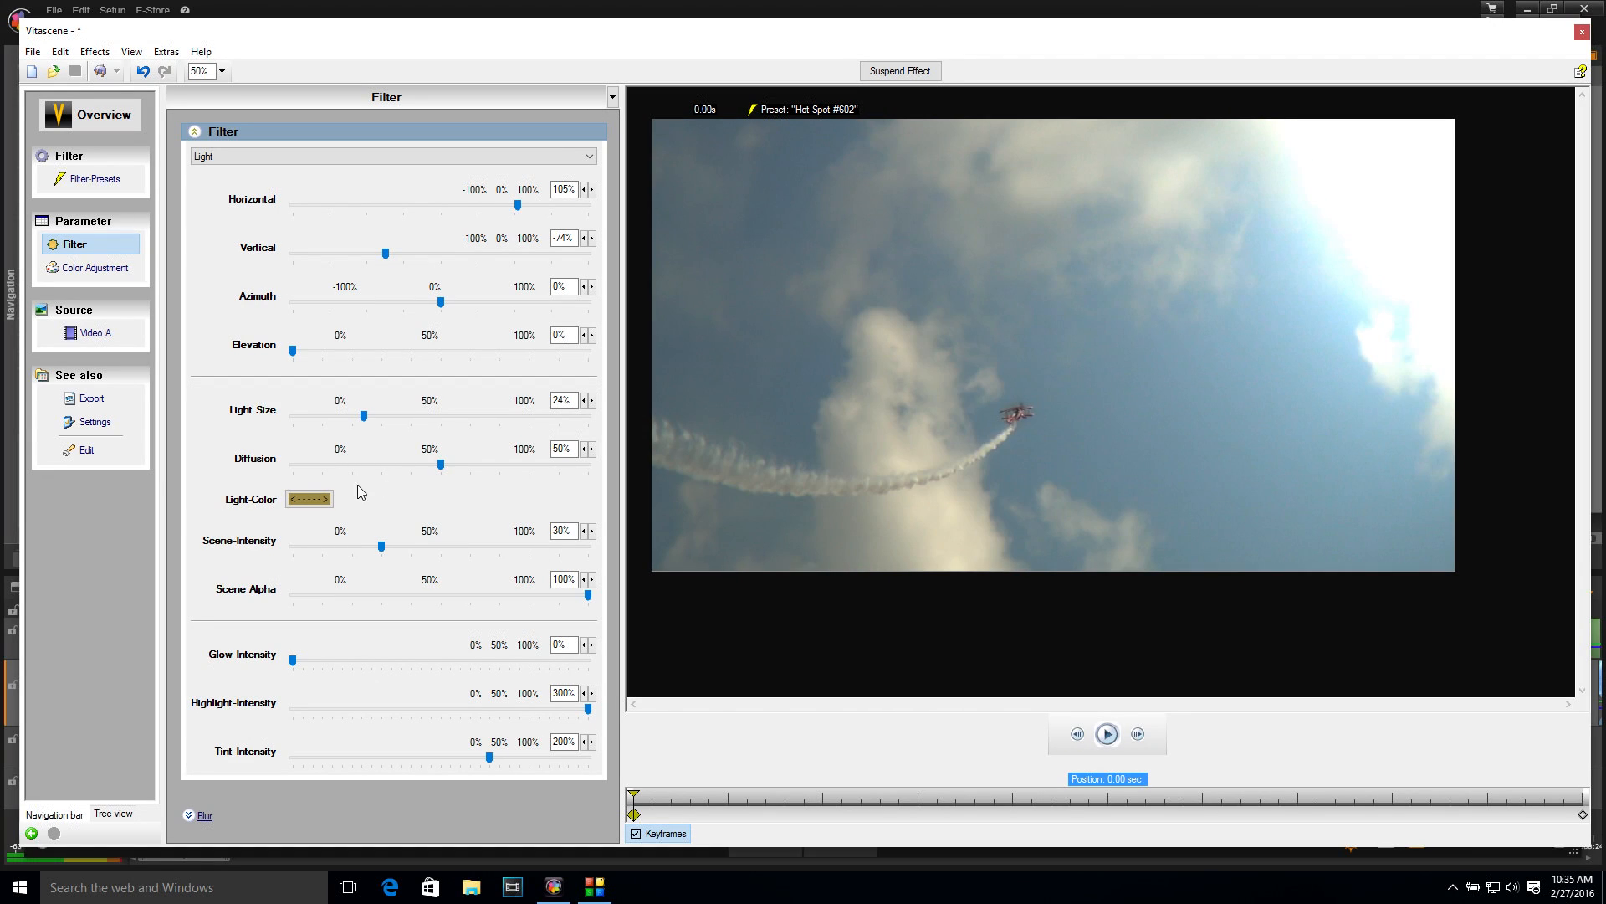
- Try bright yellow as the light color on the first keyframe
click(314, 500)
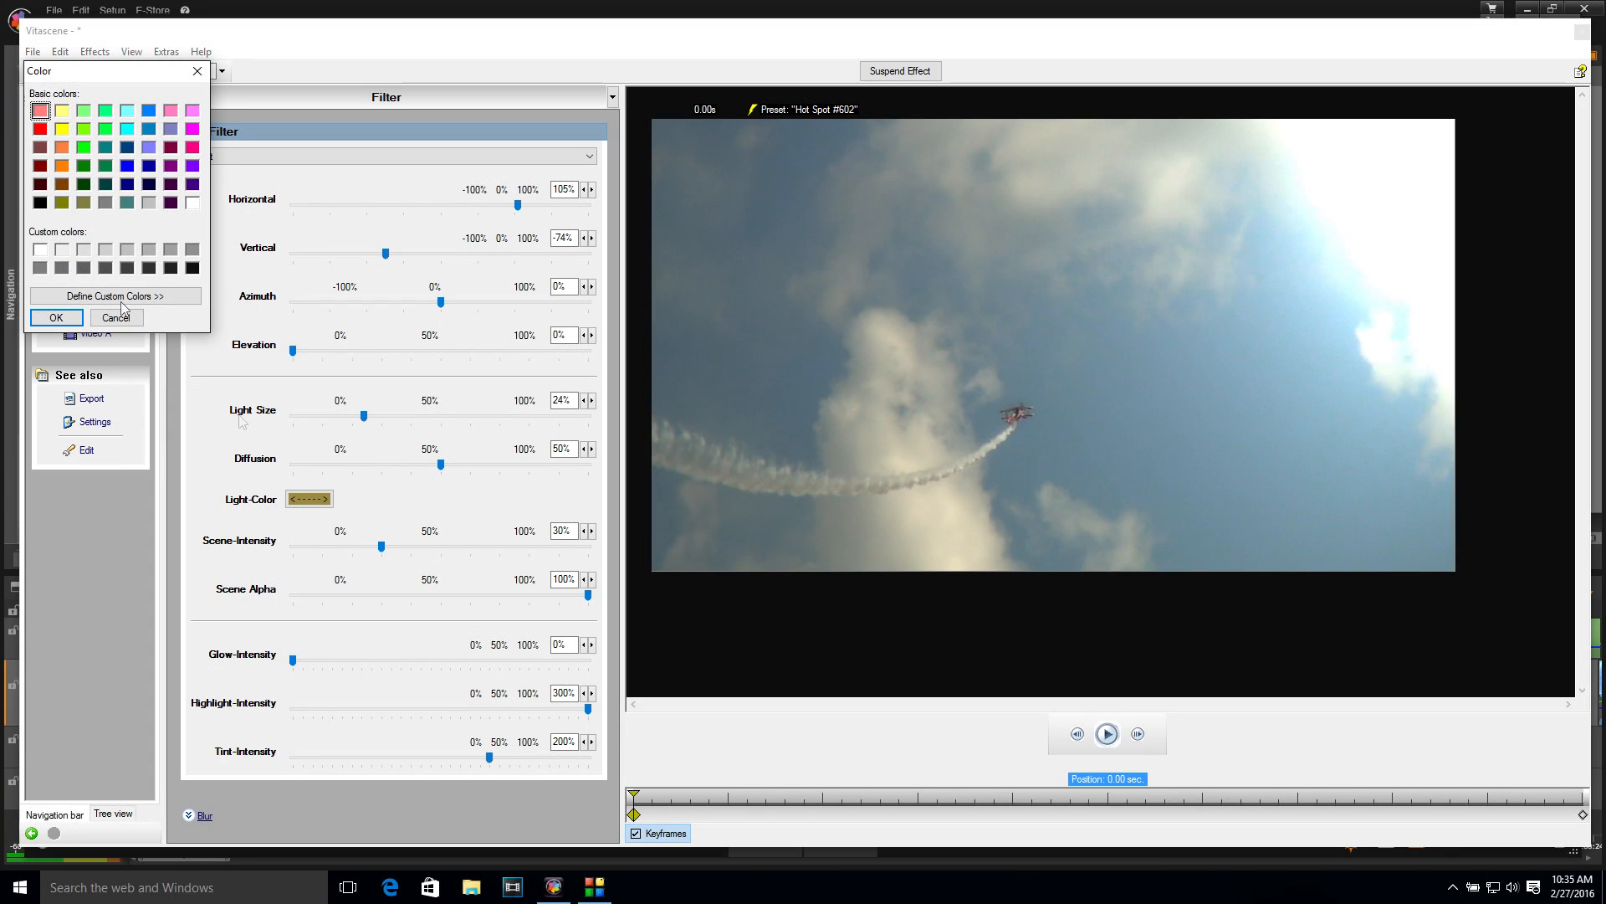
click(62, 130)
click(56, 317)
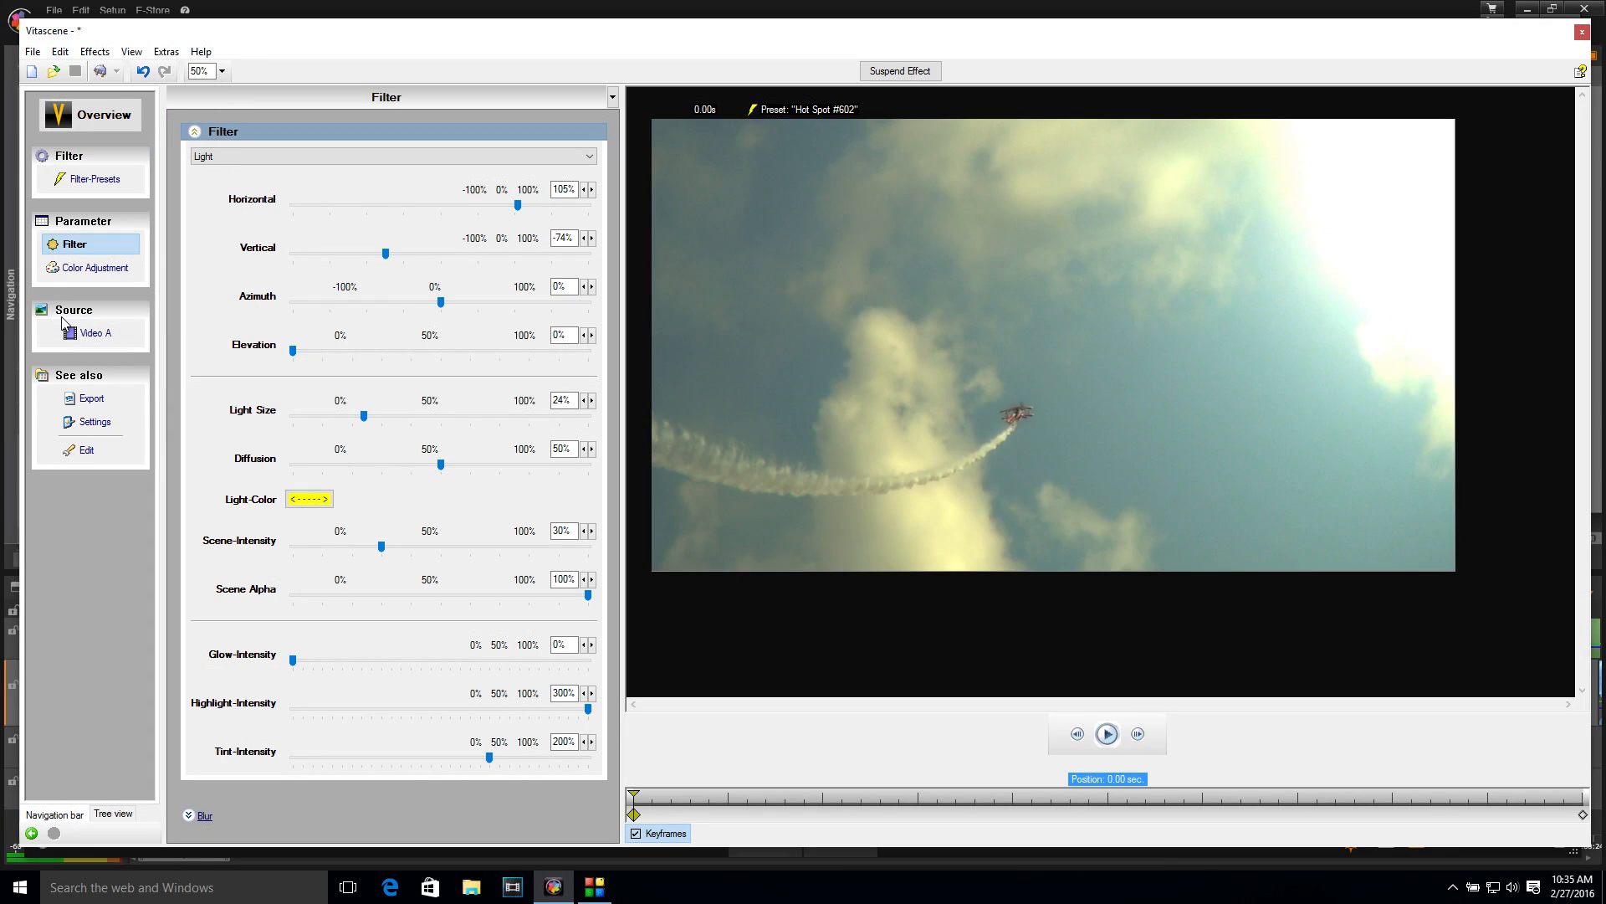
- Set the light color on the first keyframe to orange
click(307, 501)
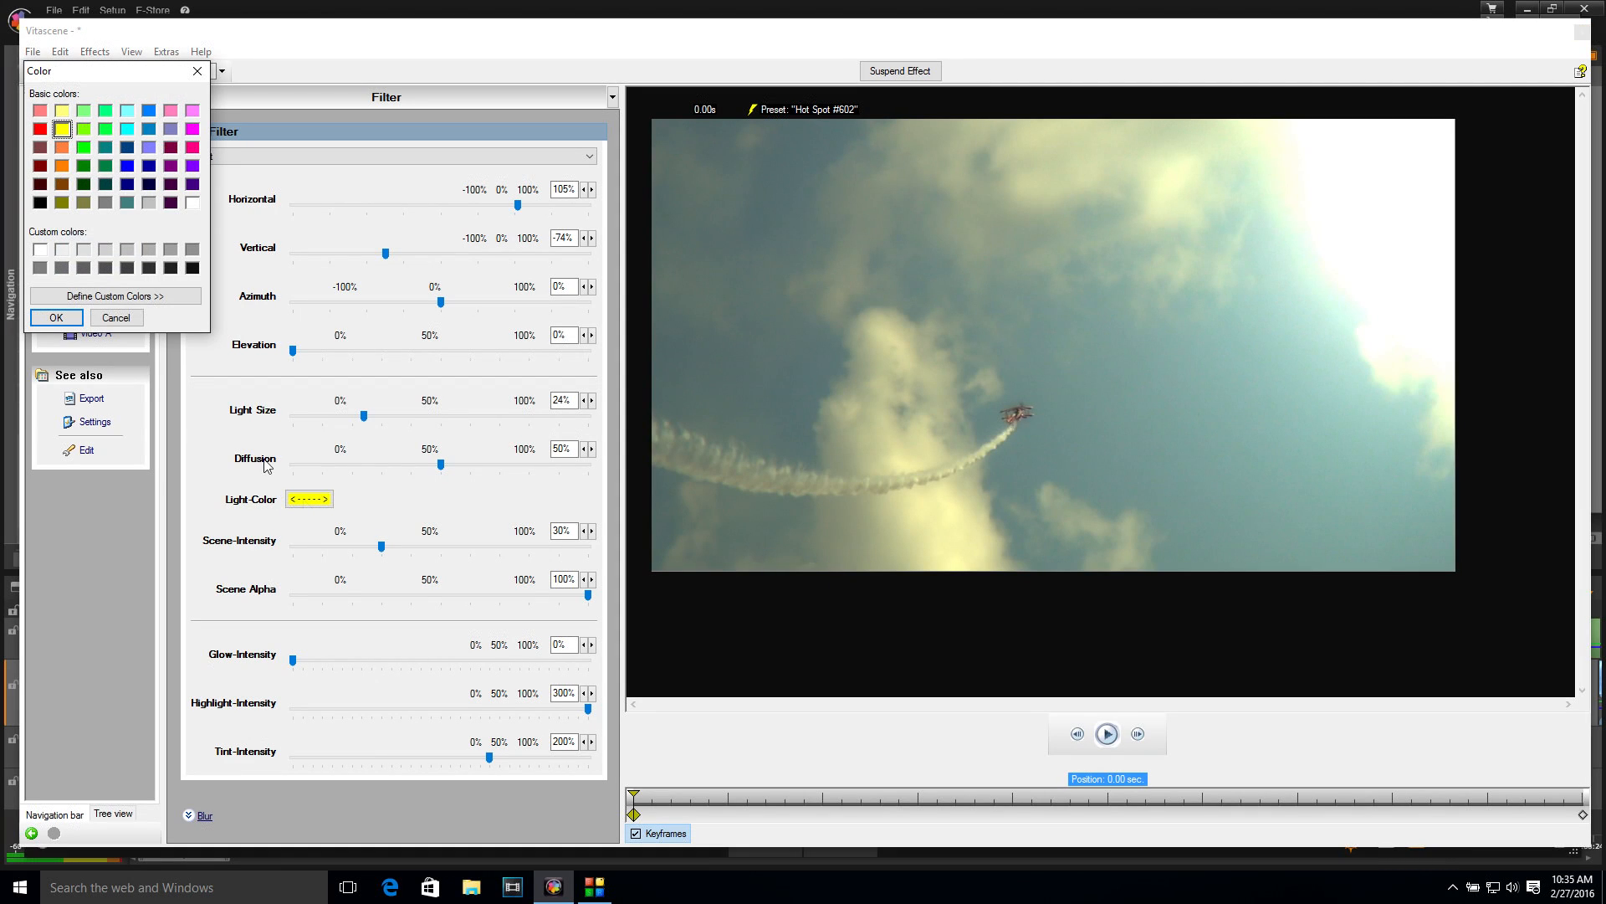
click(62, 166)
click(56, 318)
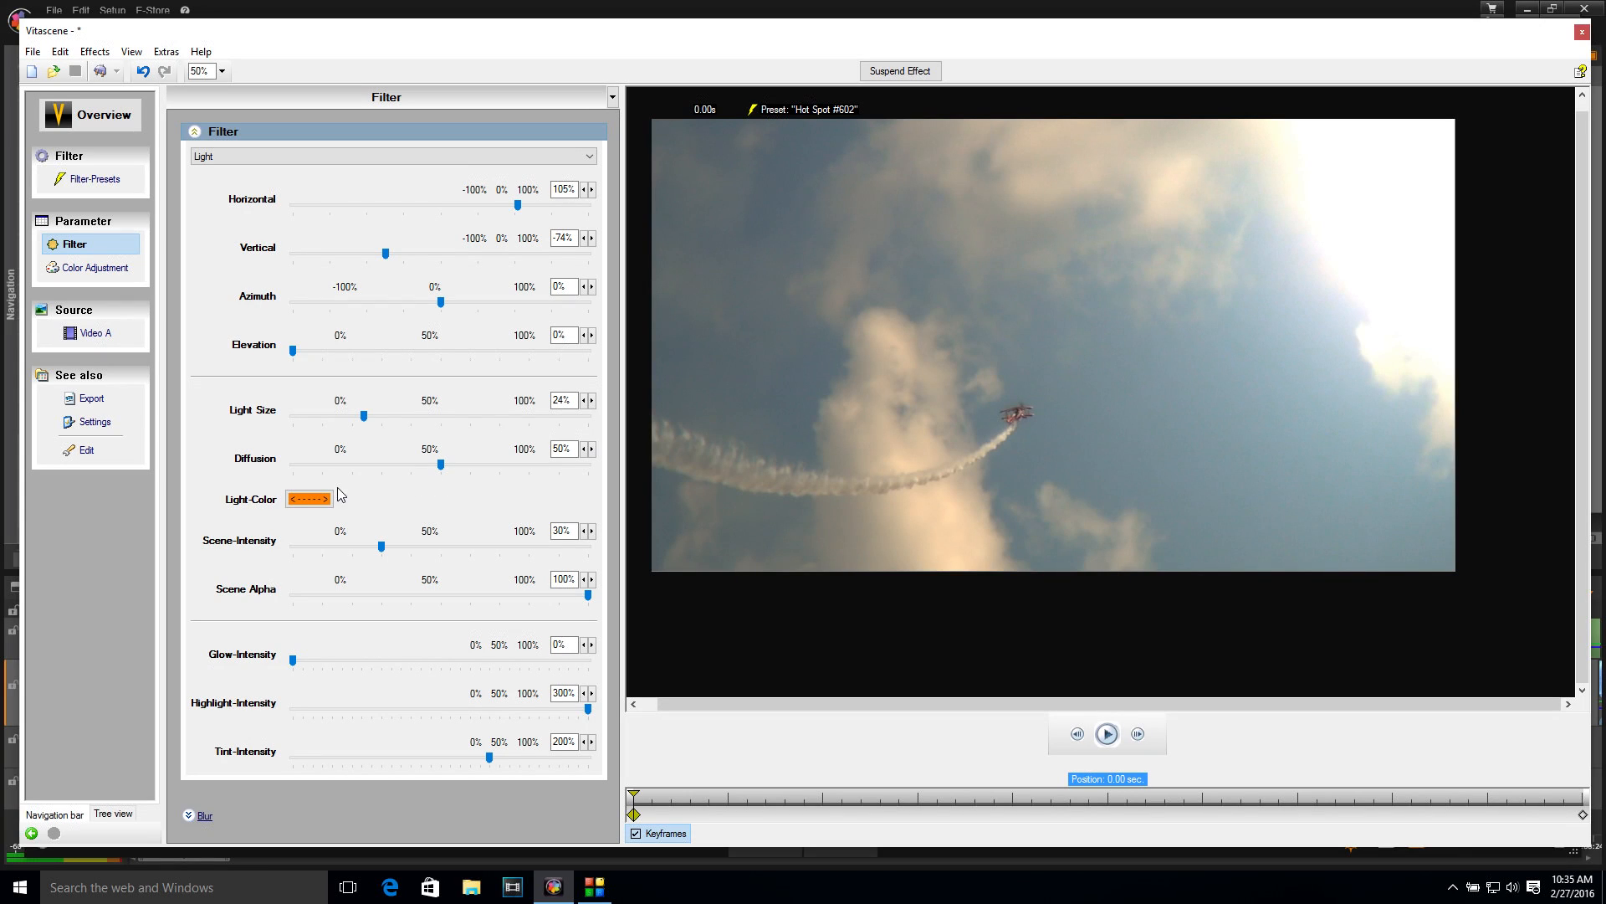
- Set Scene-Intensity to 33%, Glow-Intensity to 43%, Highlight-Intensity to 286% and Tint-Intensity to 247% on the first keyframe
drag(380, 548, 429, 545)
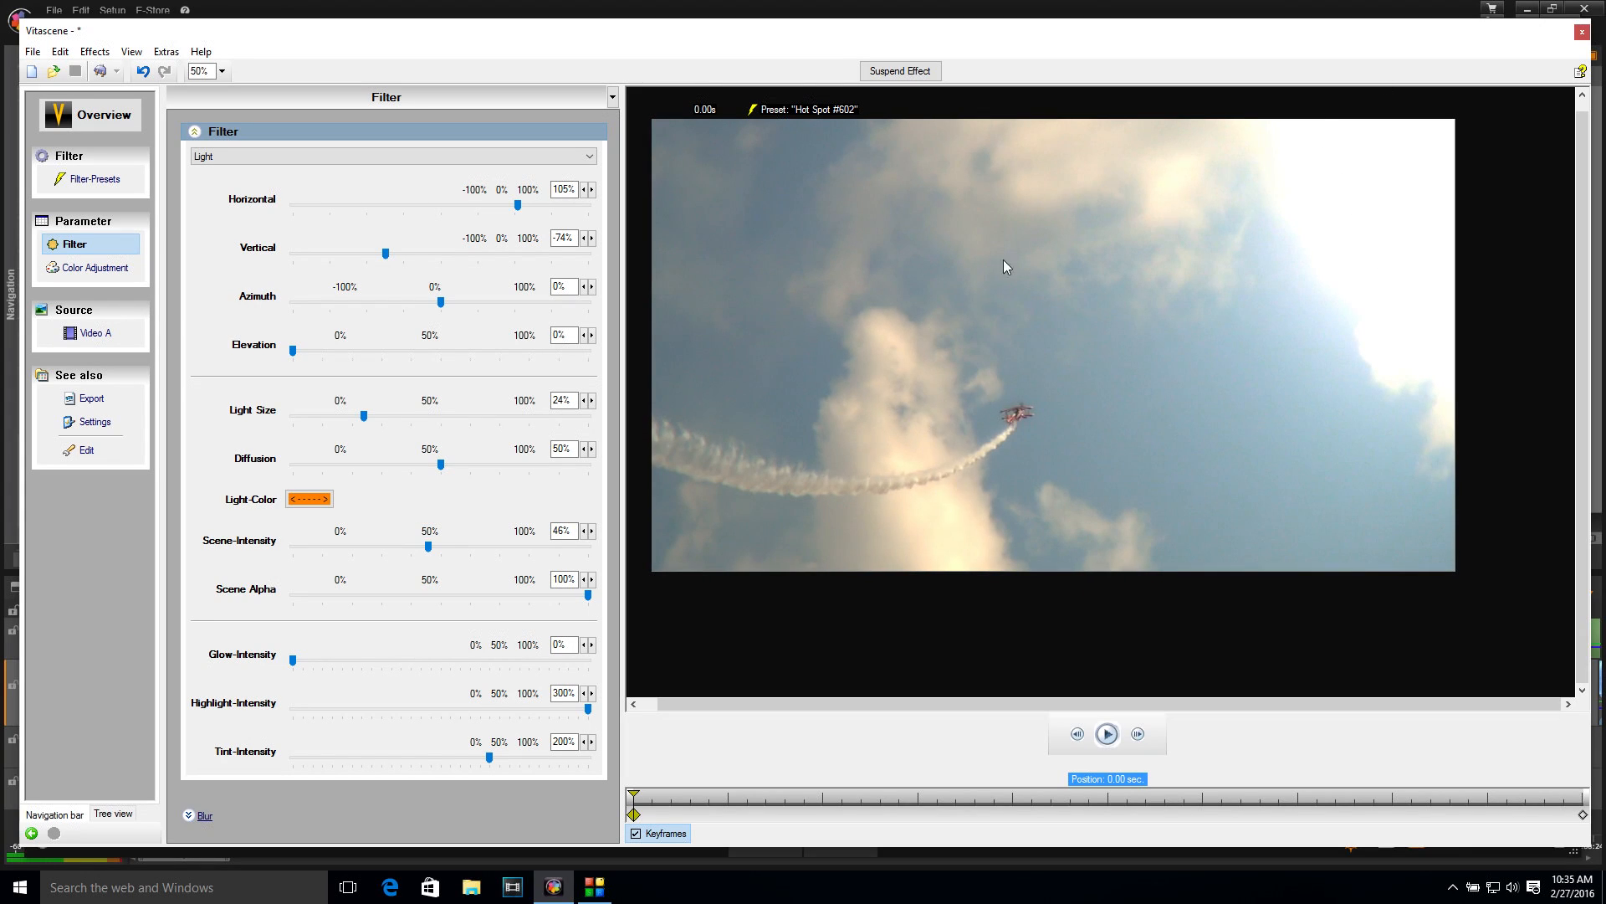
drag(429, 549, 391, 552)
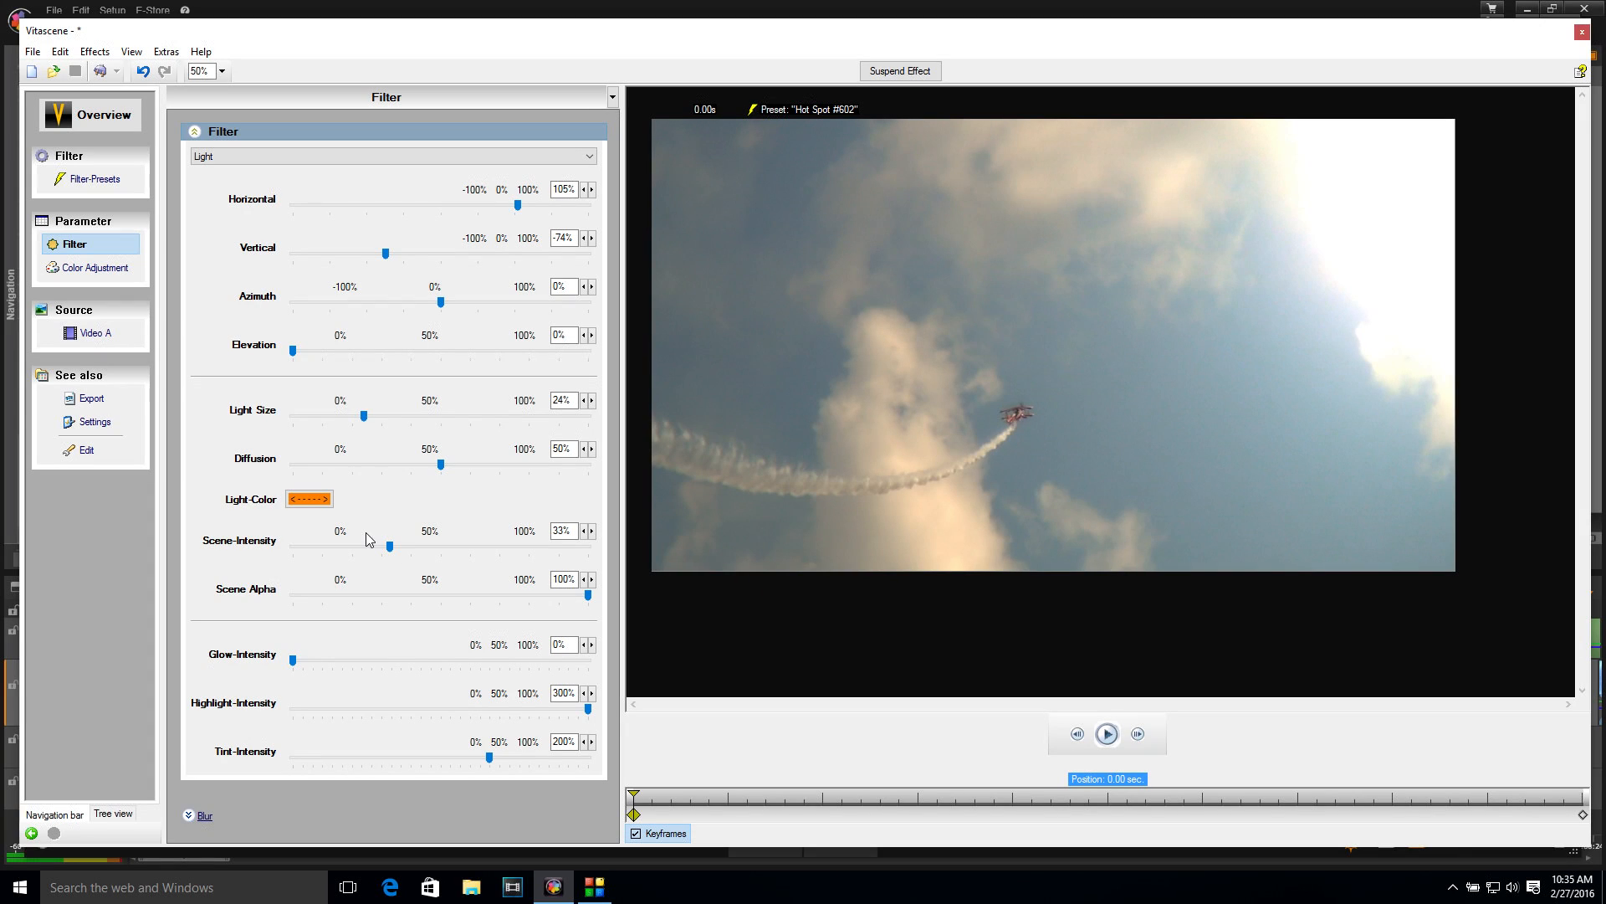
drag(292, 665, 335, 667)
mouse_move(587, 710)
mouse_down()
mouse_move(420, 709)
mouse_move(576, 712)
mouse_up()
drag(470, 756, 537, 768)
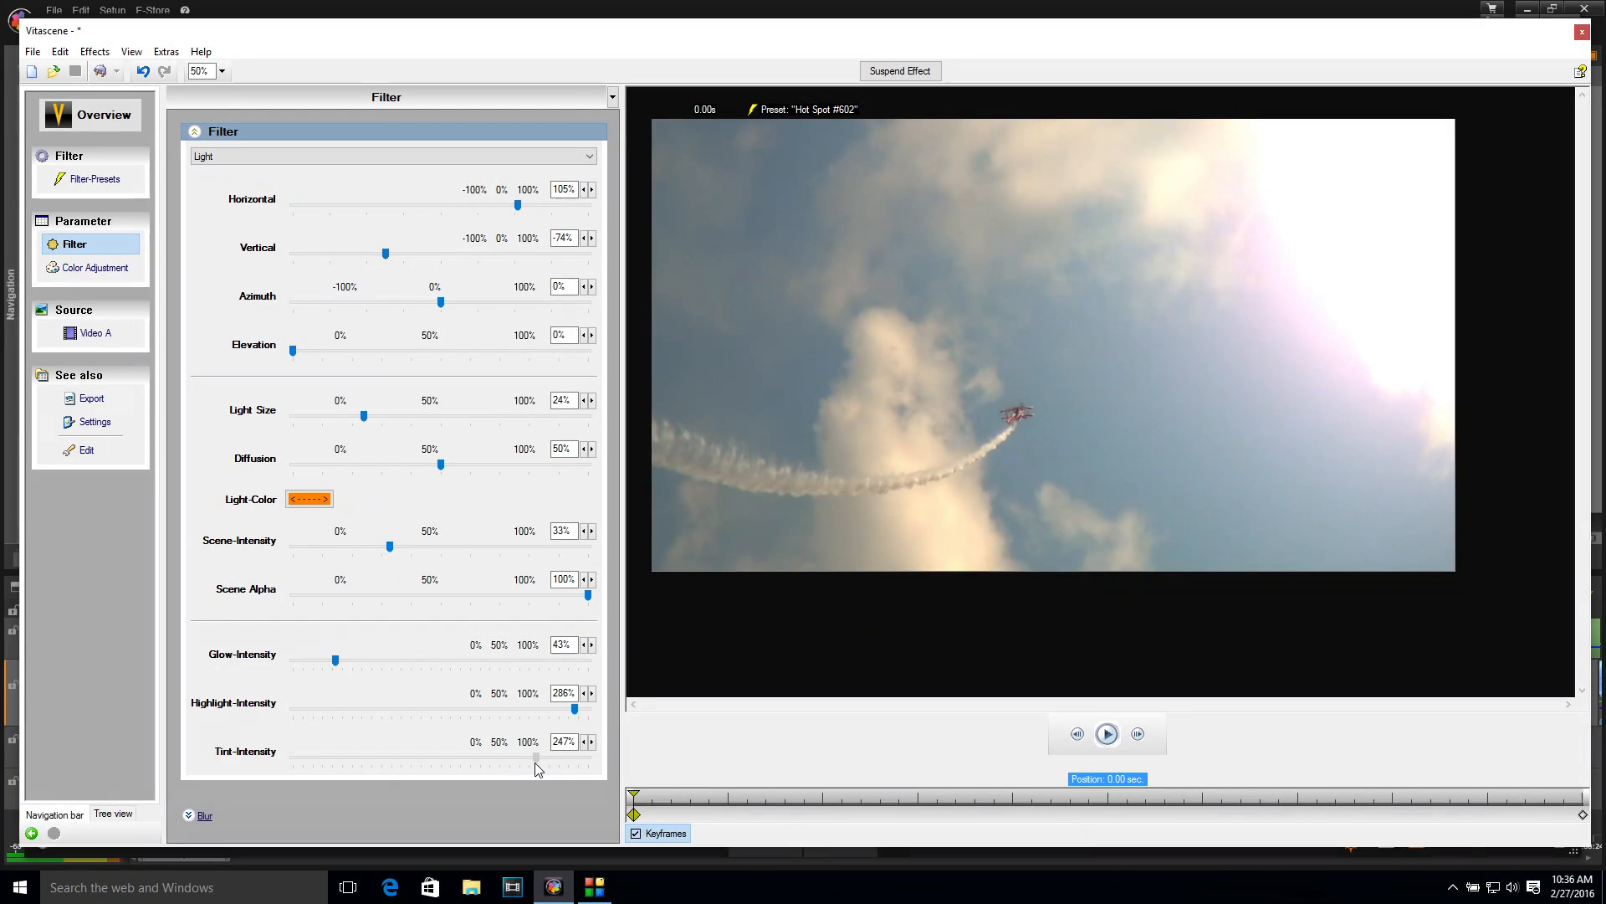
- In the color adjustment, set Contrast to 12%, Saturation to 29% and Gamma to 1.10
click(117, 276)
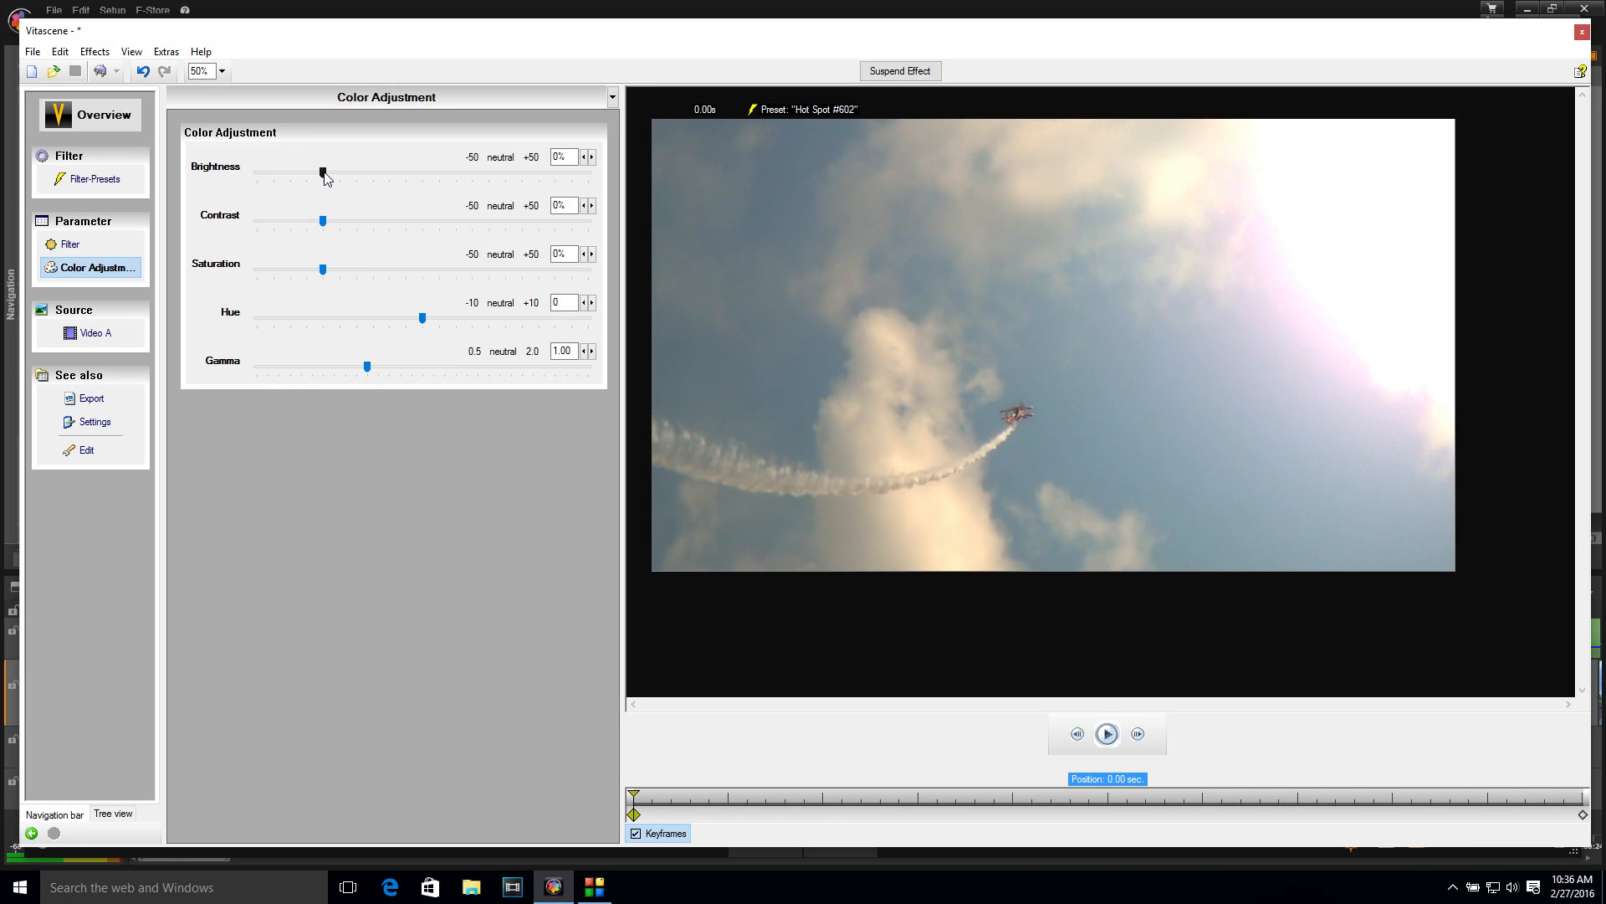
drag(326, 173, 350, 274)
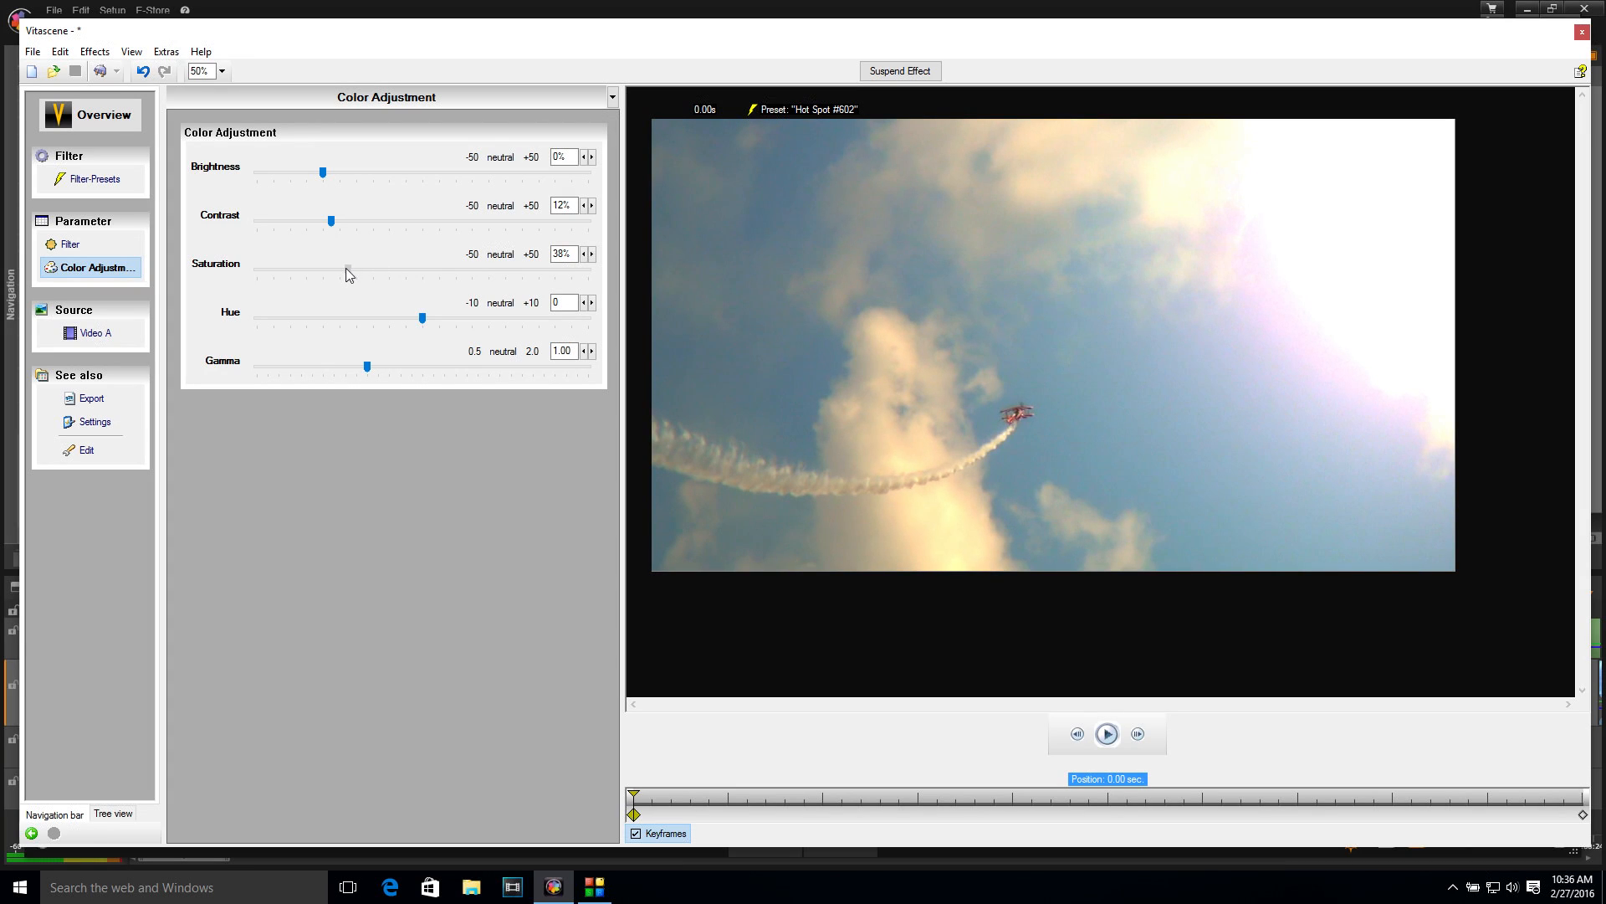
drag(338, 269, 343, 271)
mouse_move(366, 365)
mouse_down()
mouse_move(337, 369)
mouse_move(387, 373)
mouse_up()
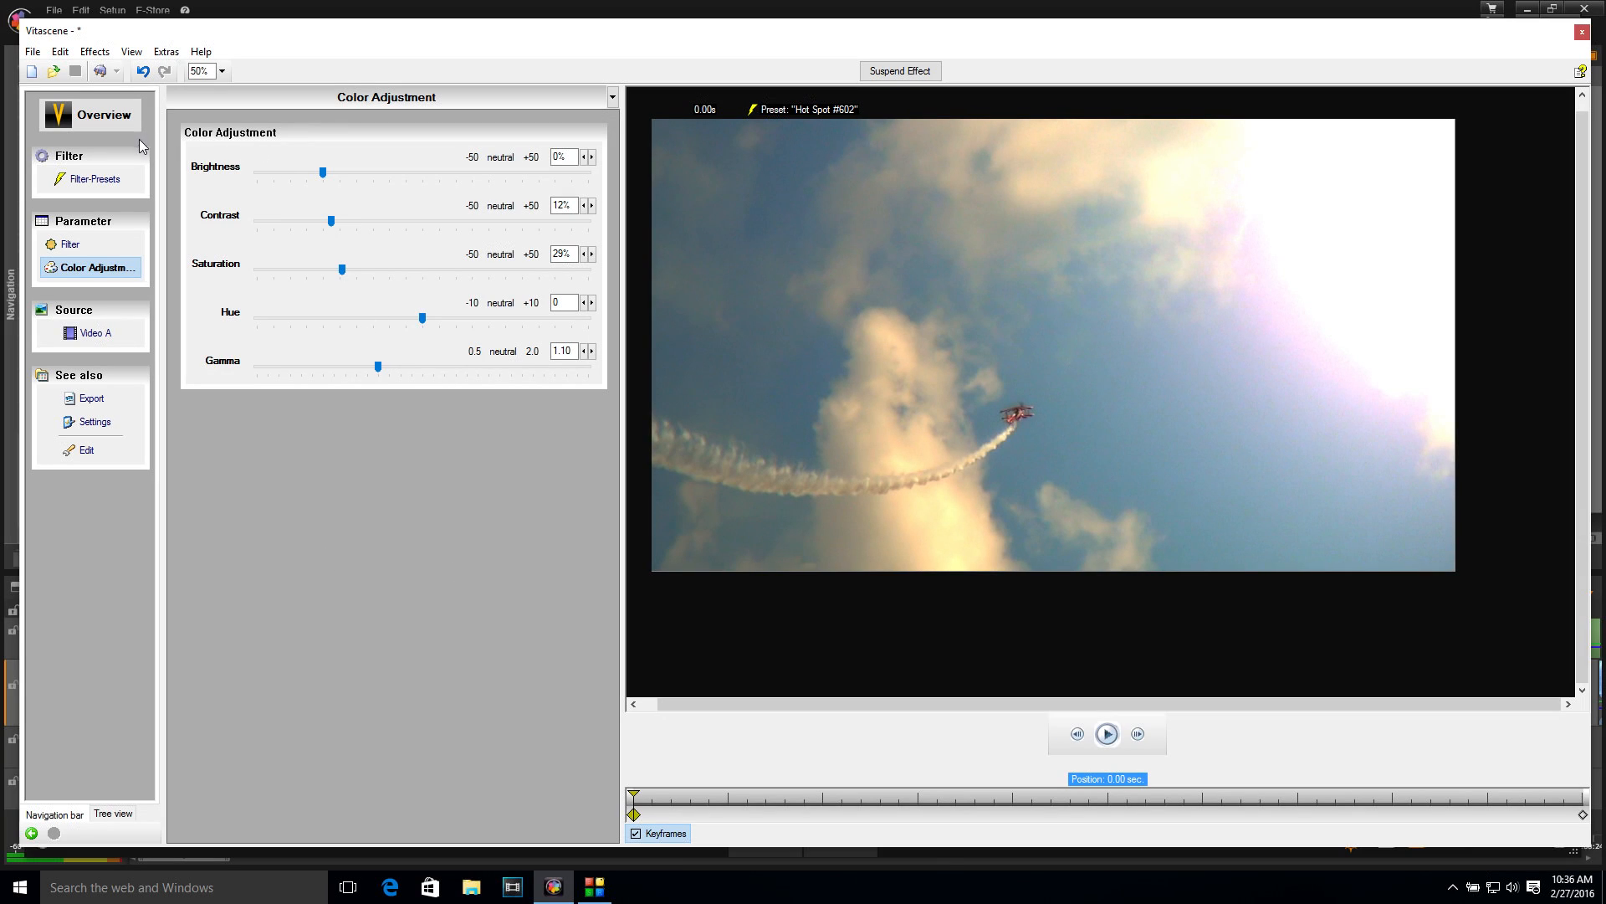
- Apply the customized Hot Spot look to the biplane clip, preview the clip's start, and accept the effect changes
click(101, 72)
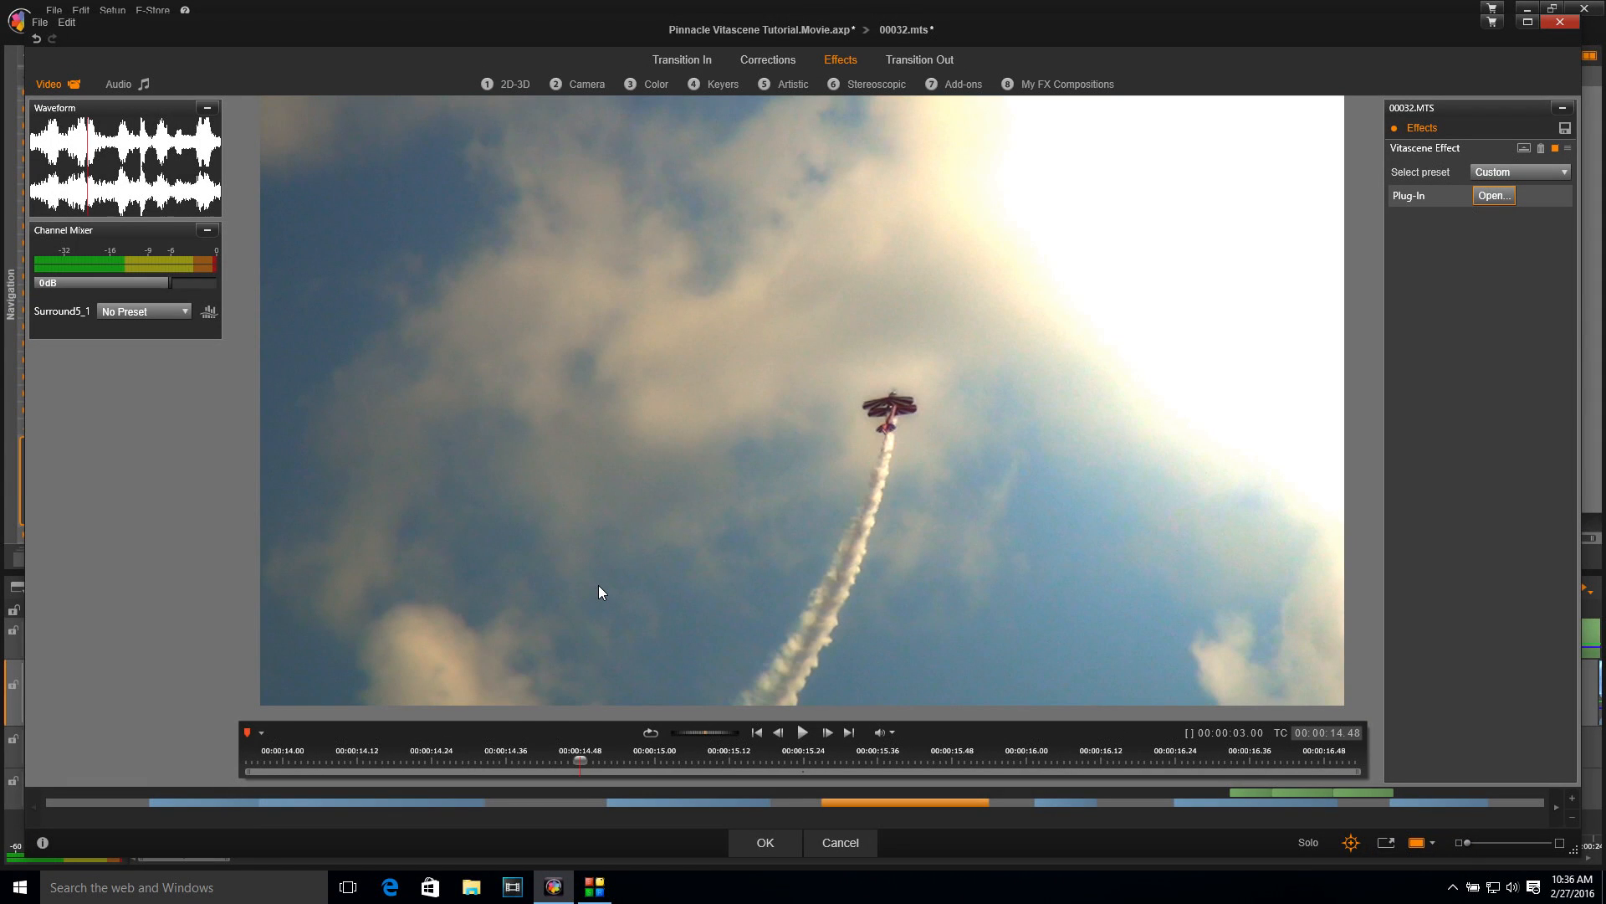
drag(582, 759, 283, 711)
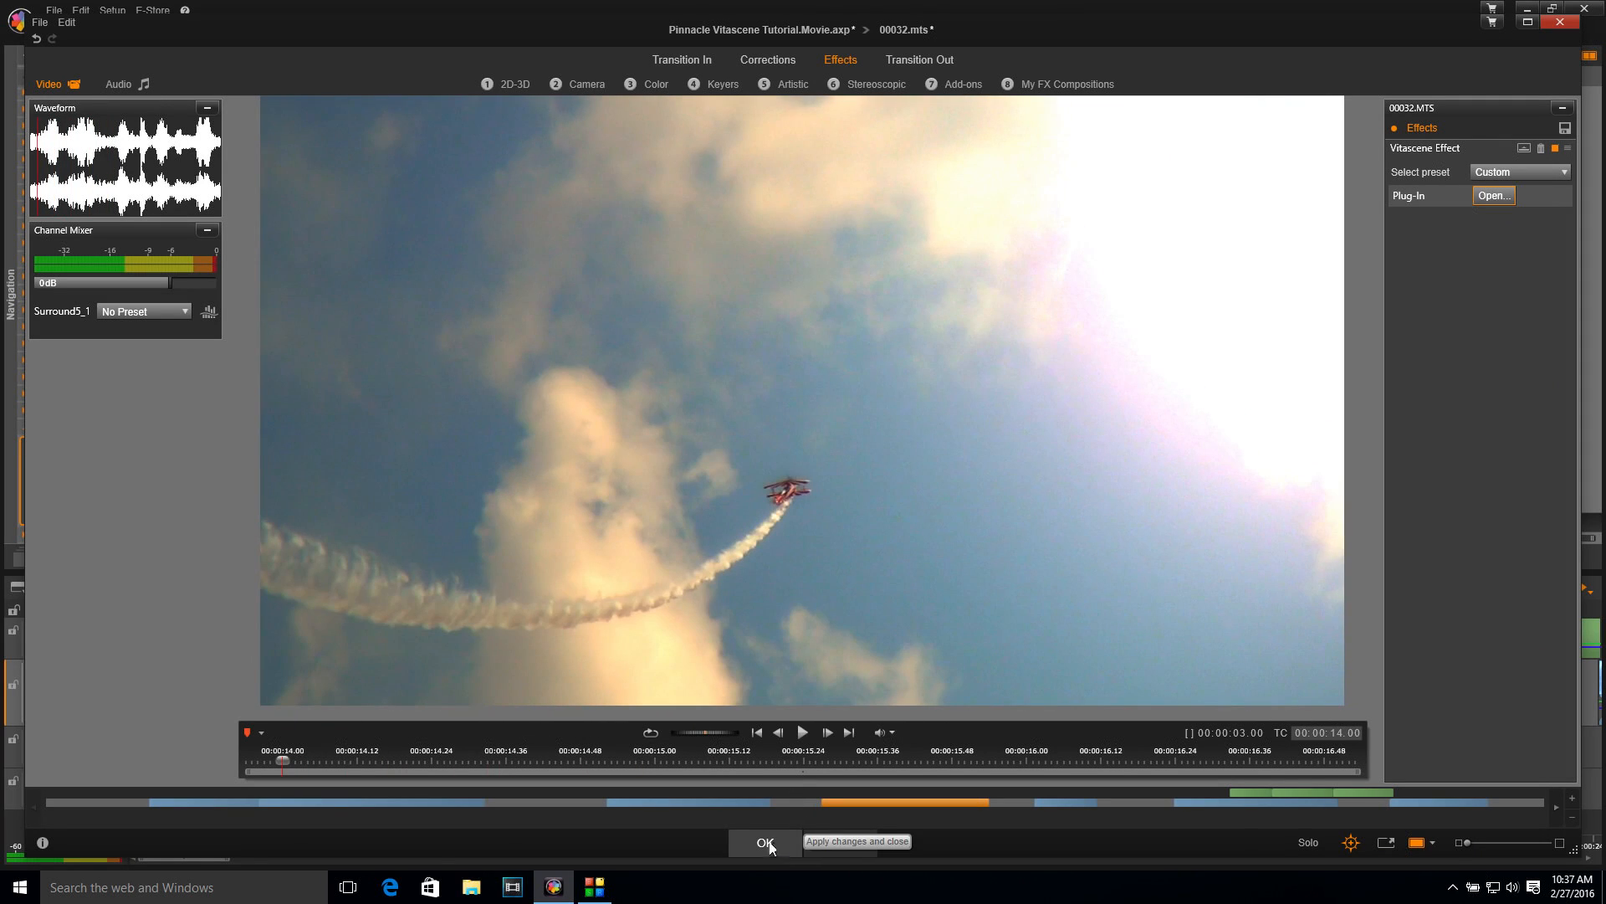
click(765, 844)
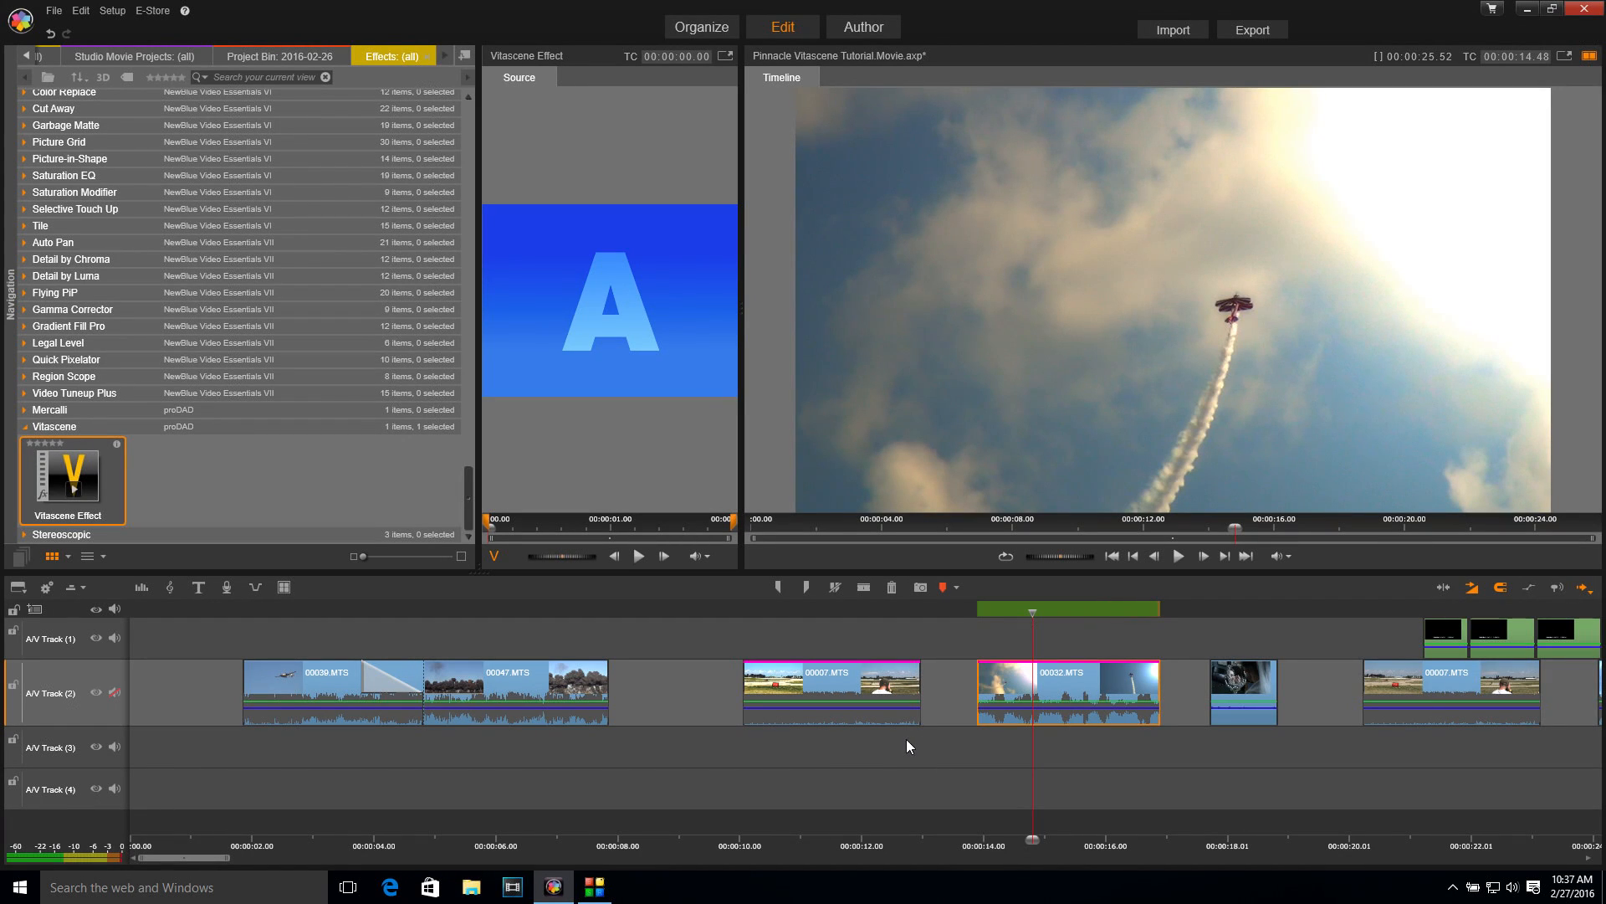
- Play the 00032.MTS biplane clip from its start to review the Hot Spot effect
drag(1031, 619, 976, 613)
key(space)
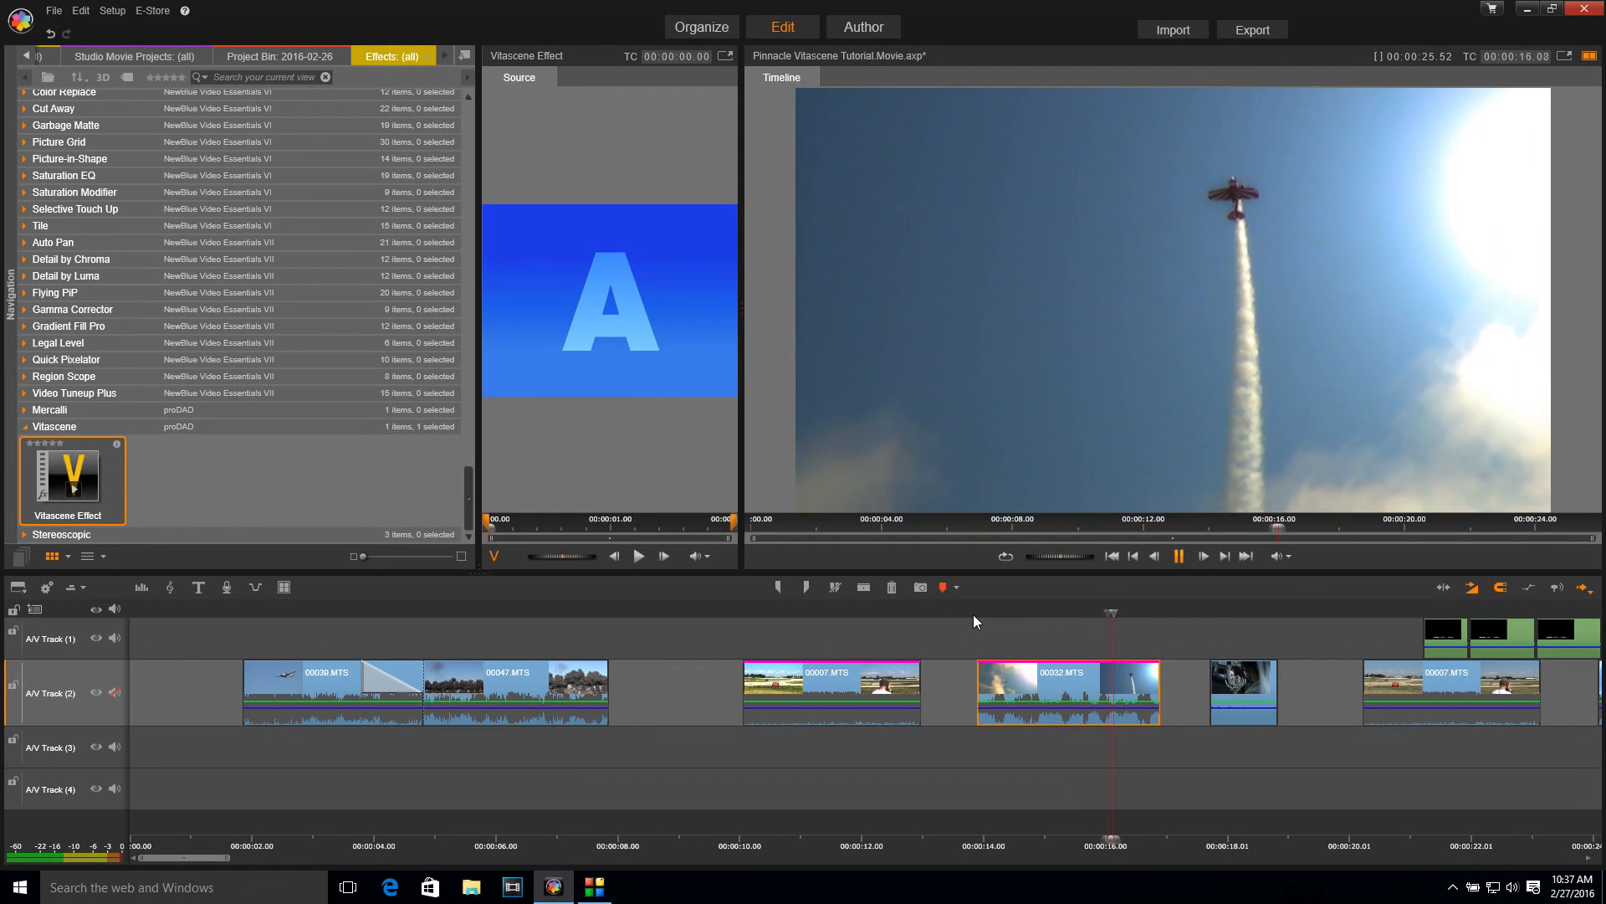
key(space)
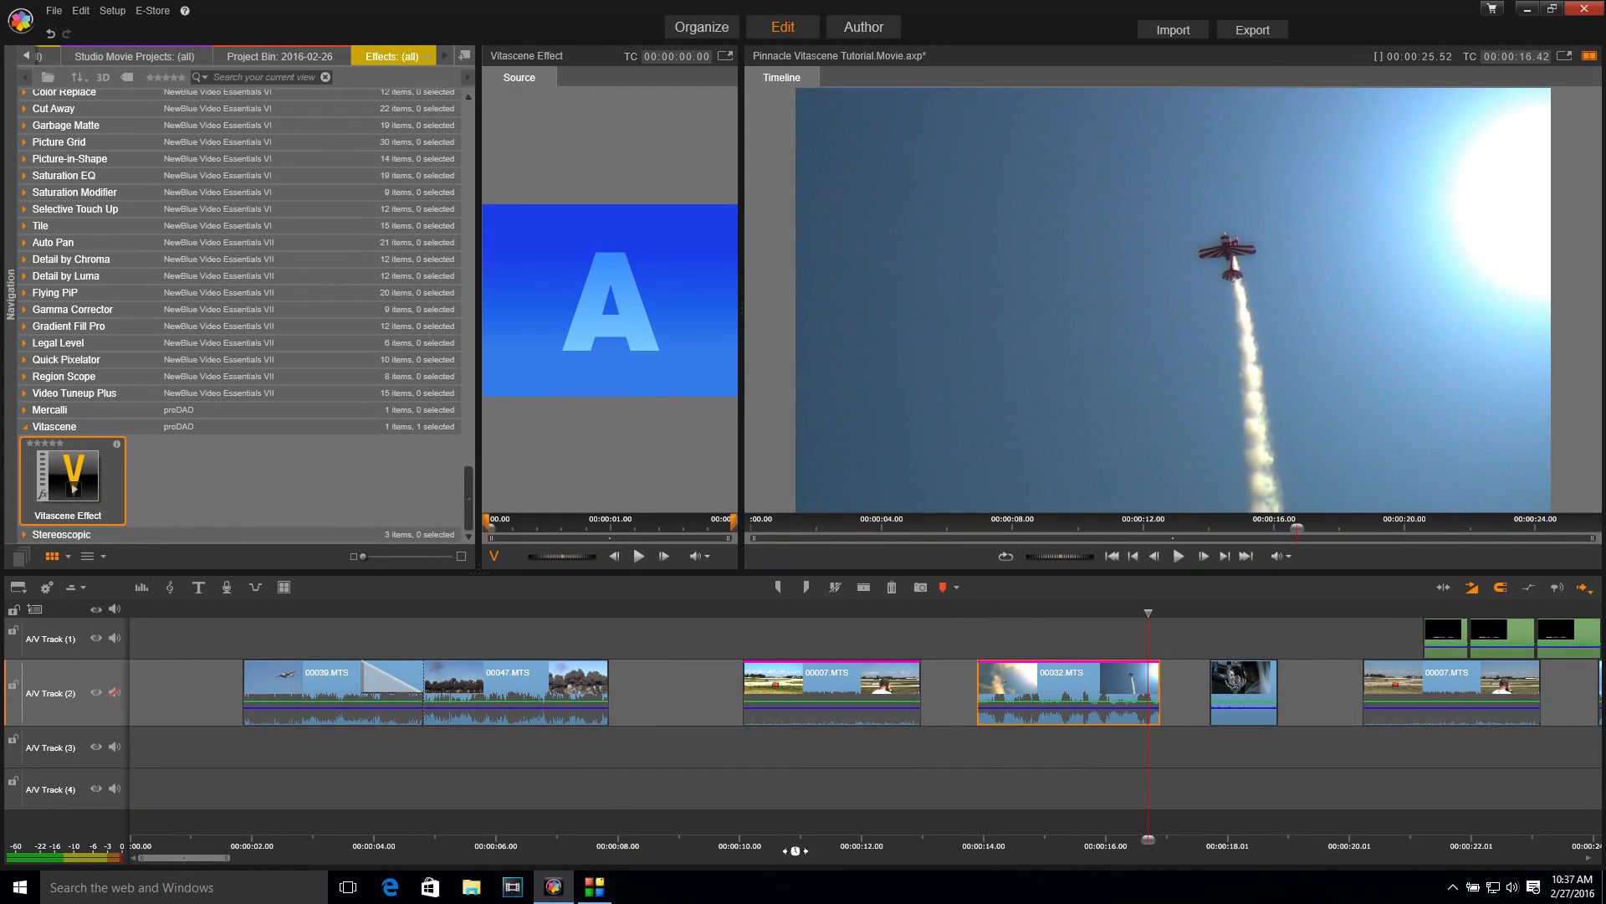
- Scrub through the 00049.MTS bride clip on A/V Track (2) and add the Vitascene Effect to it
drag(199, 862, 258, 861)
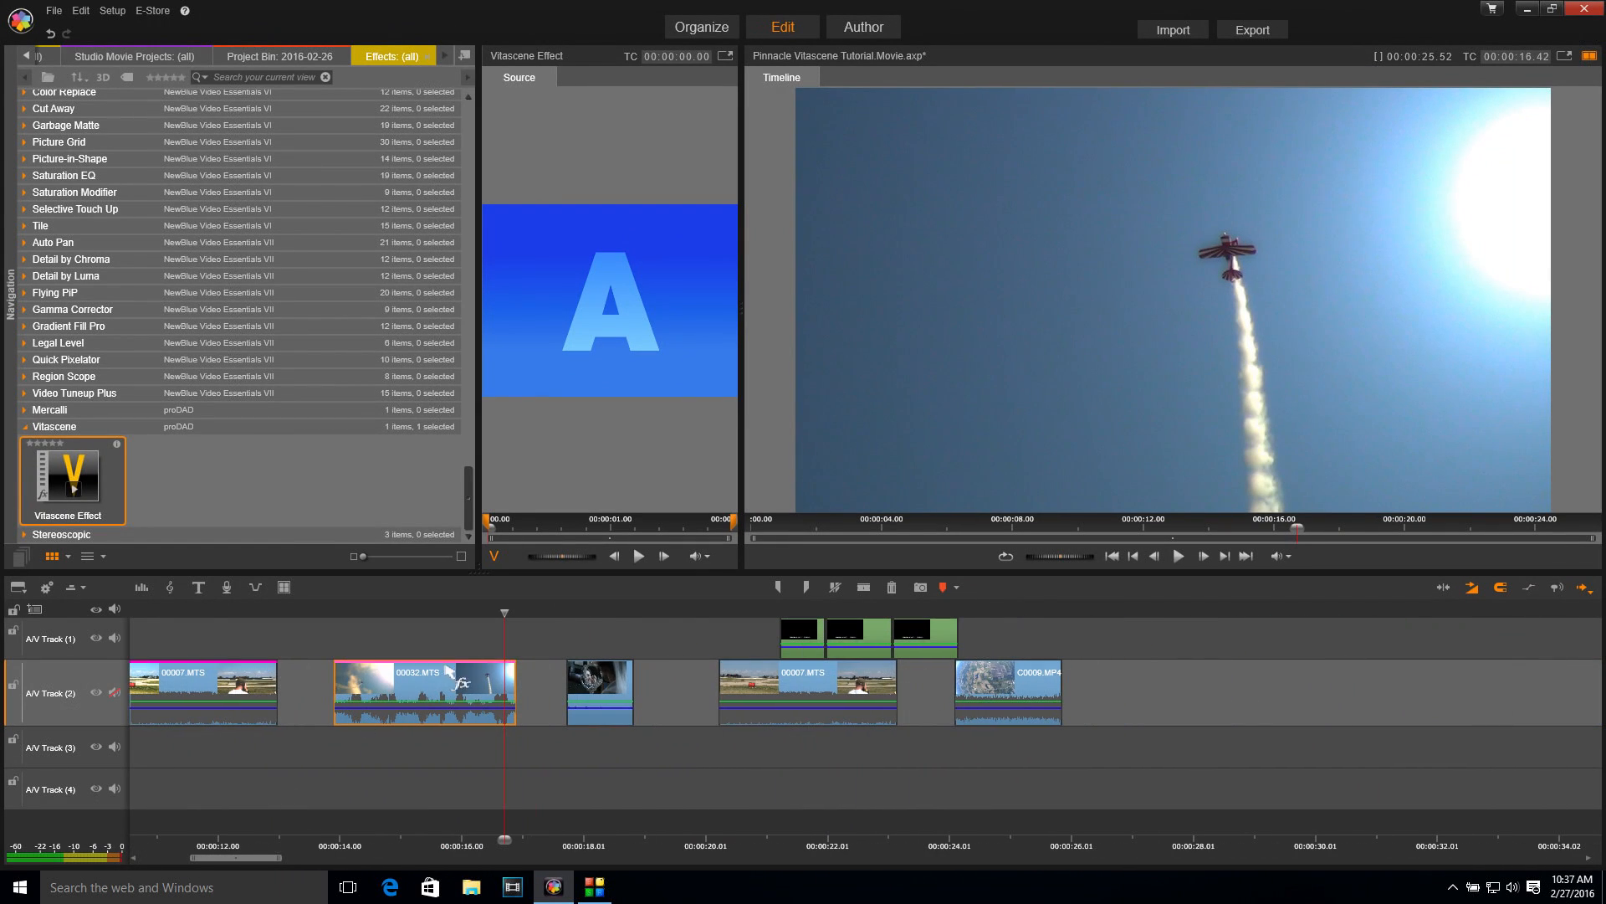
click(571, 608)
drag(571, 608, 619, 601)
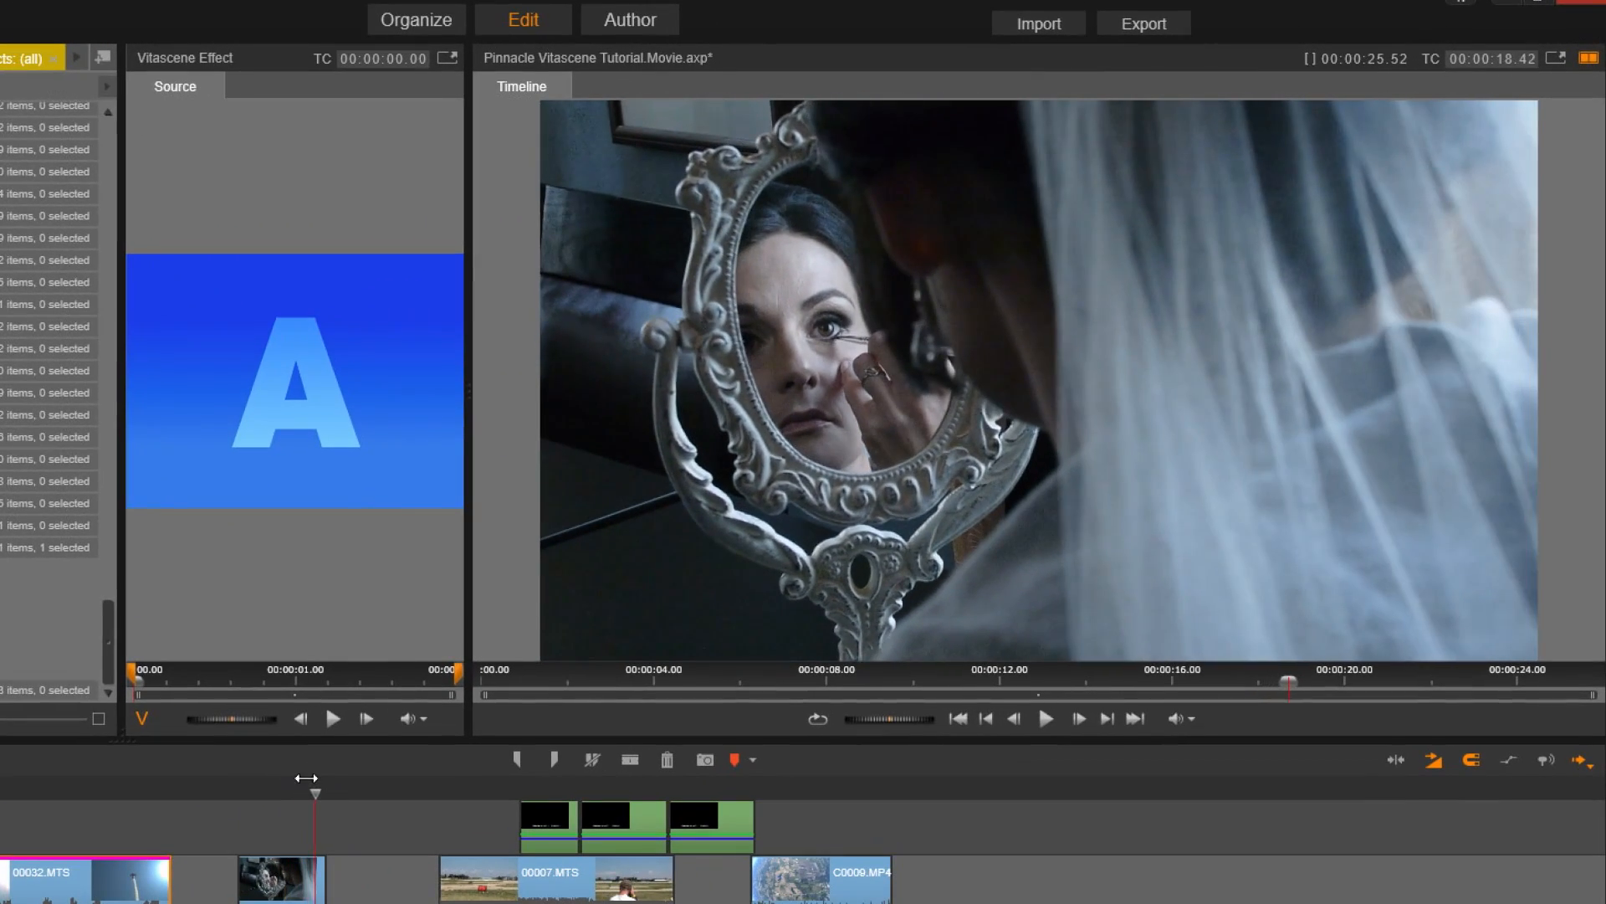
drag(306, 778, 266, 801)
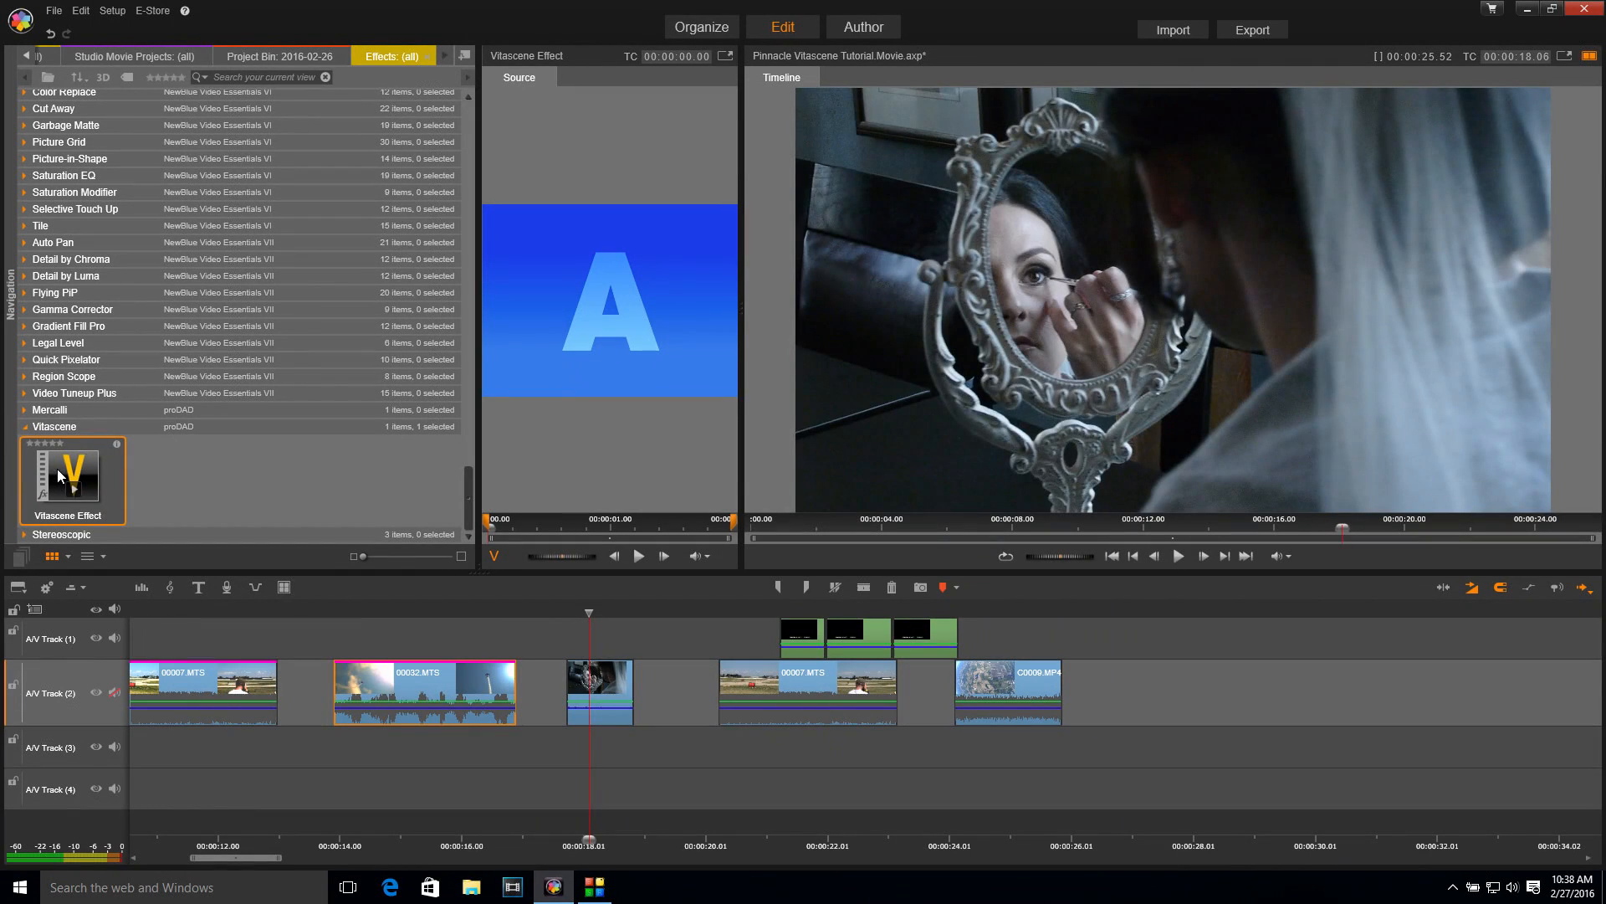
drag(58, 475, 595, 691)
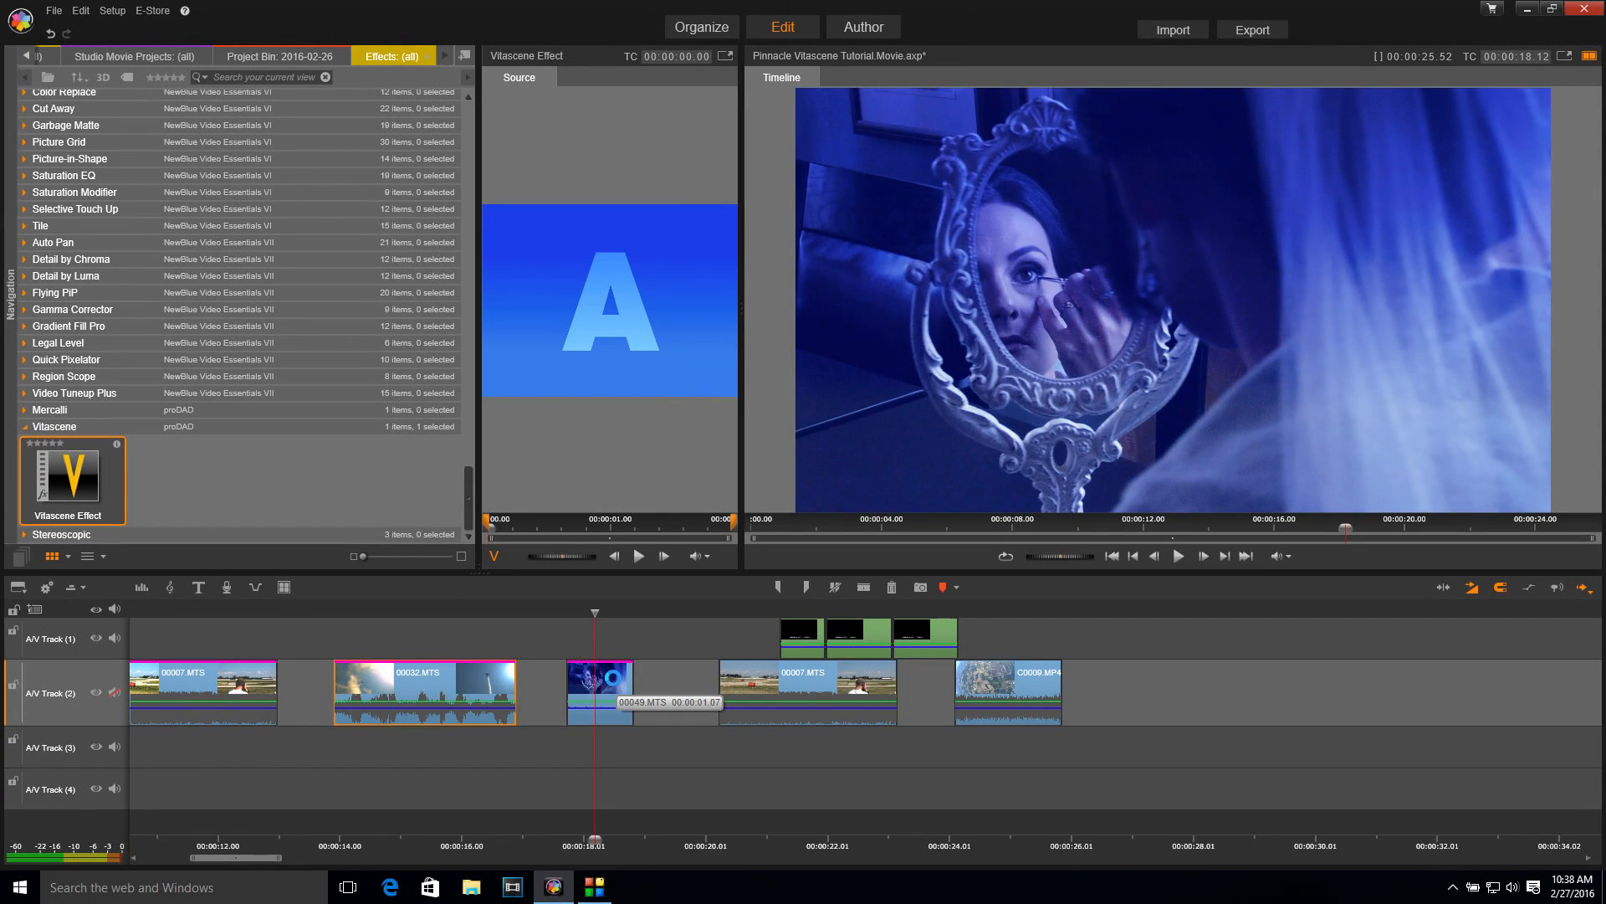
- Open the Vitascene plug-in for the 00049.MTS bride clip and apply the Spot Light preset Pin Point Light #539
double_click(618, 685)
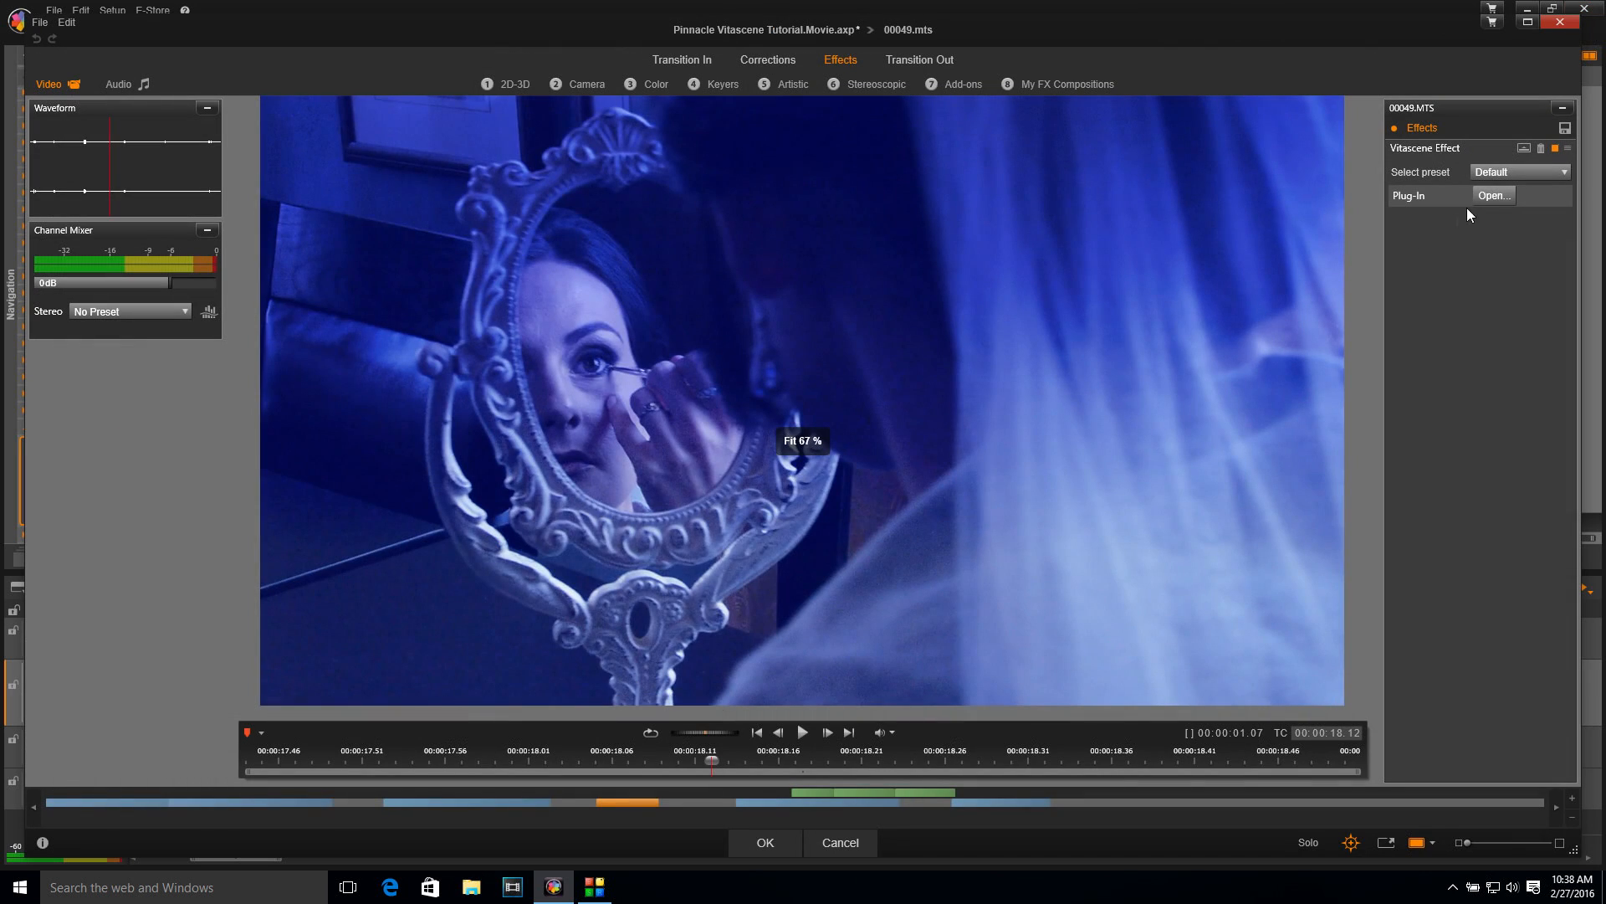
click(1493, 194)
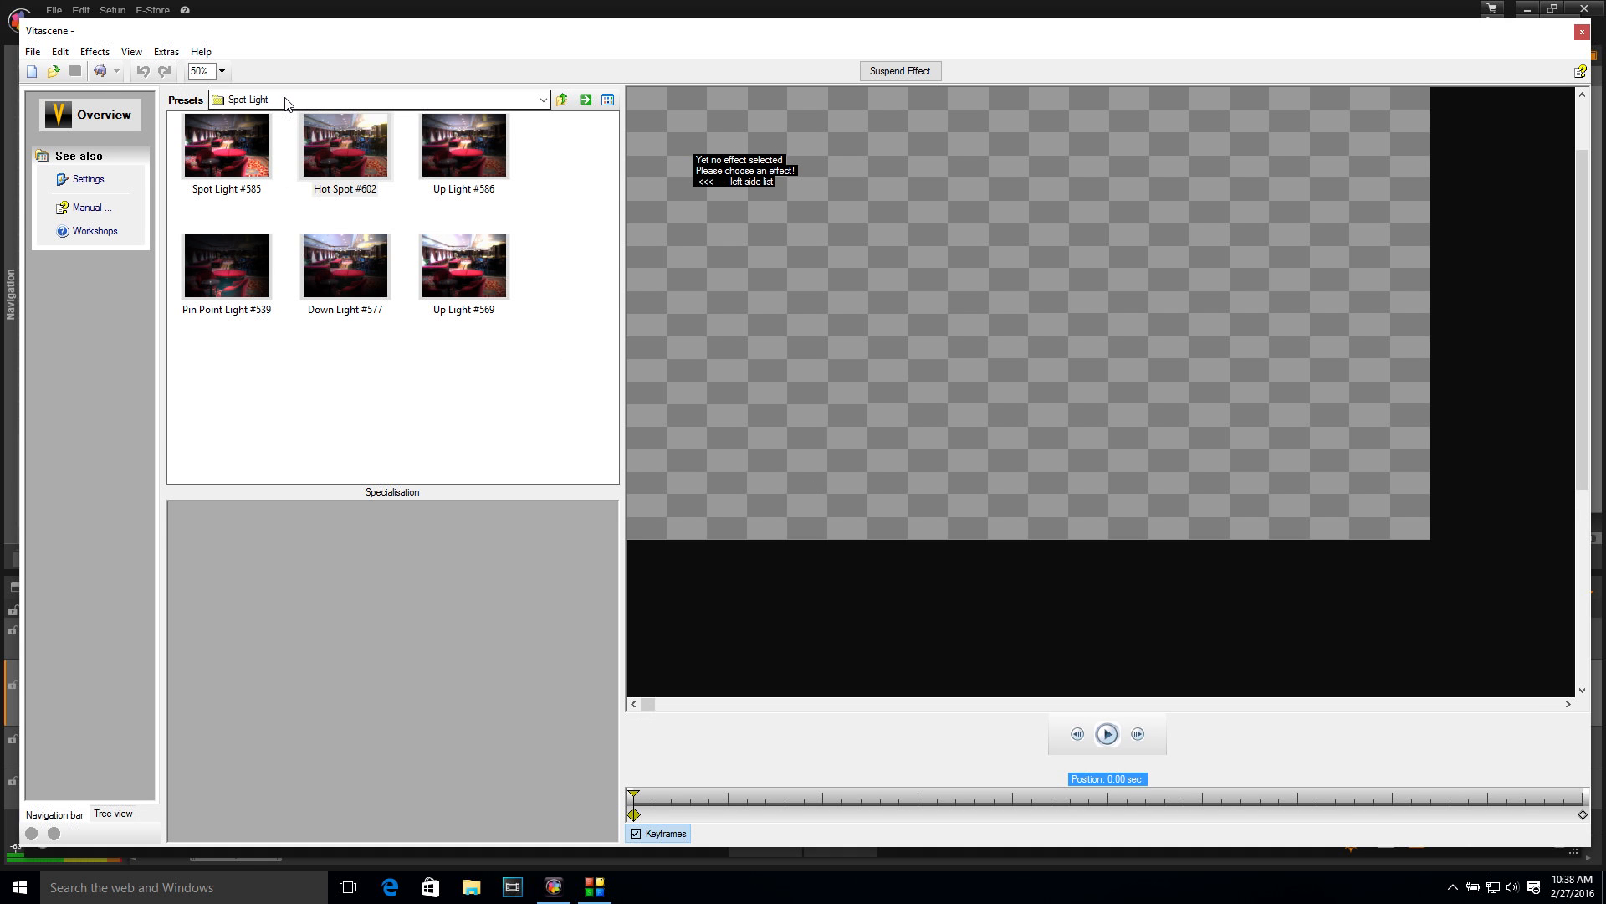
click(308, 99)
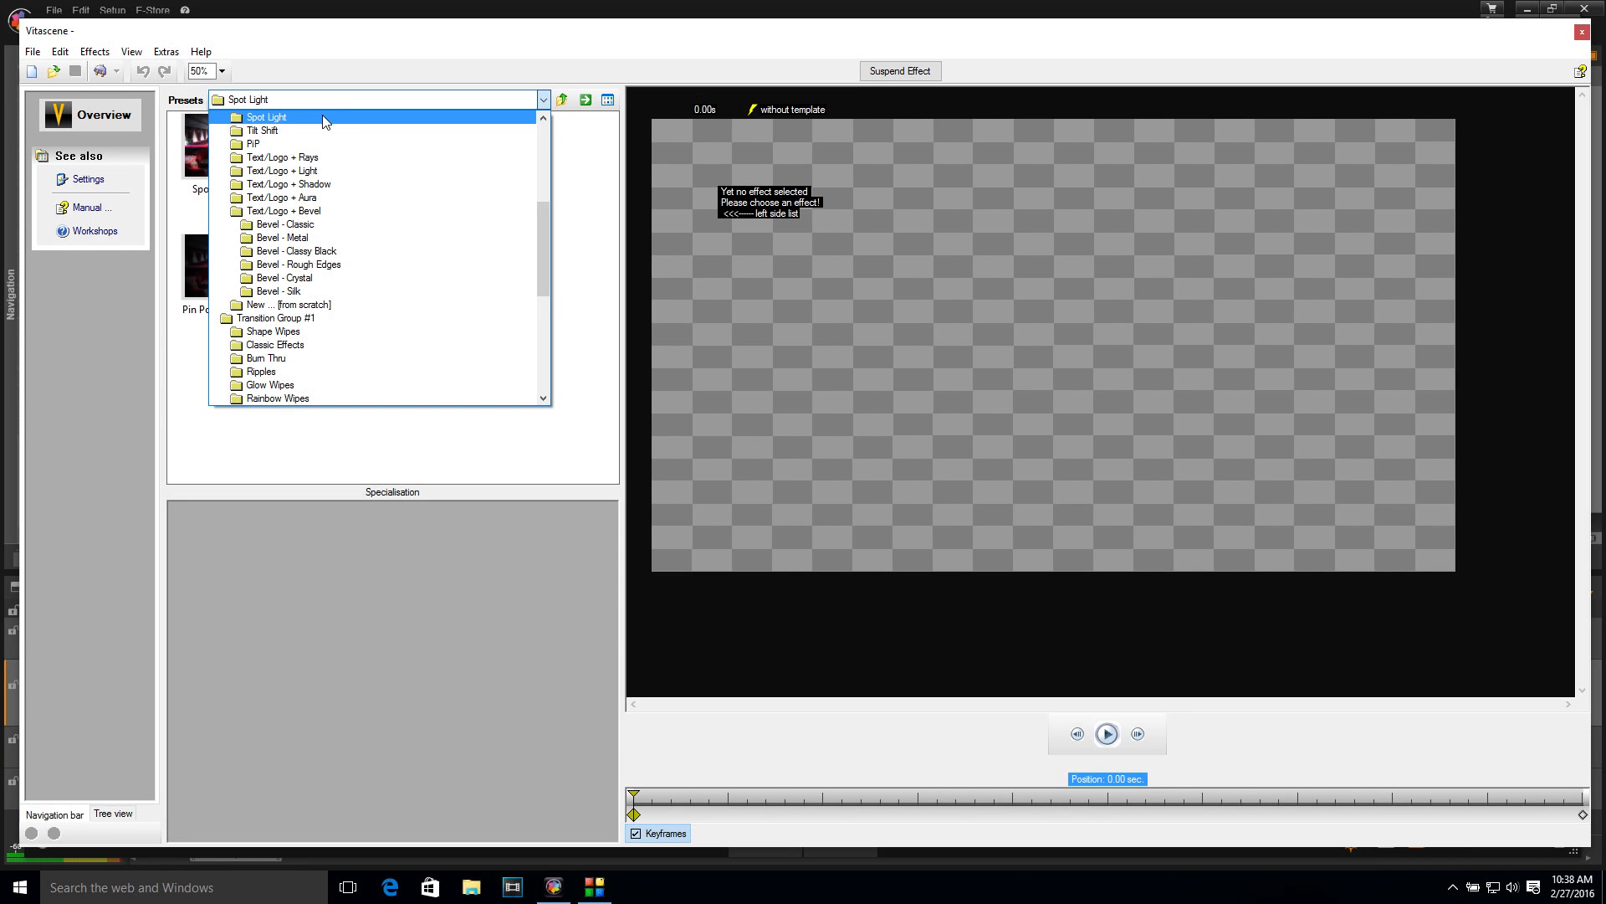
click(323, 115)
click(219, 273)
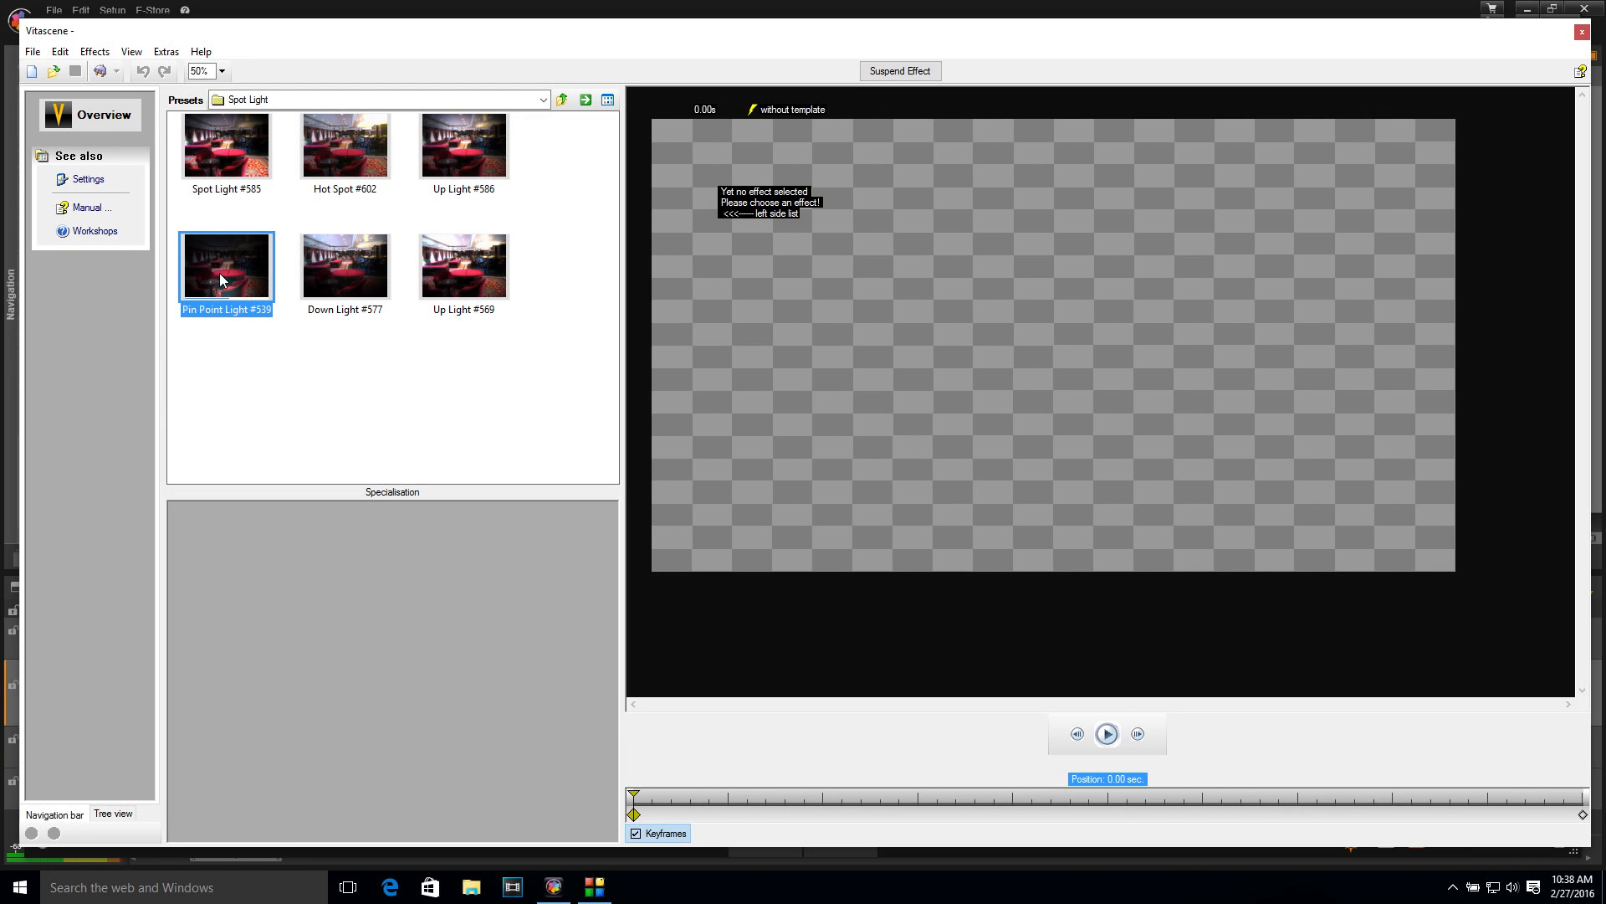
double_click(223, 279)
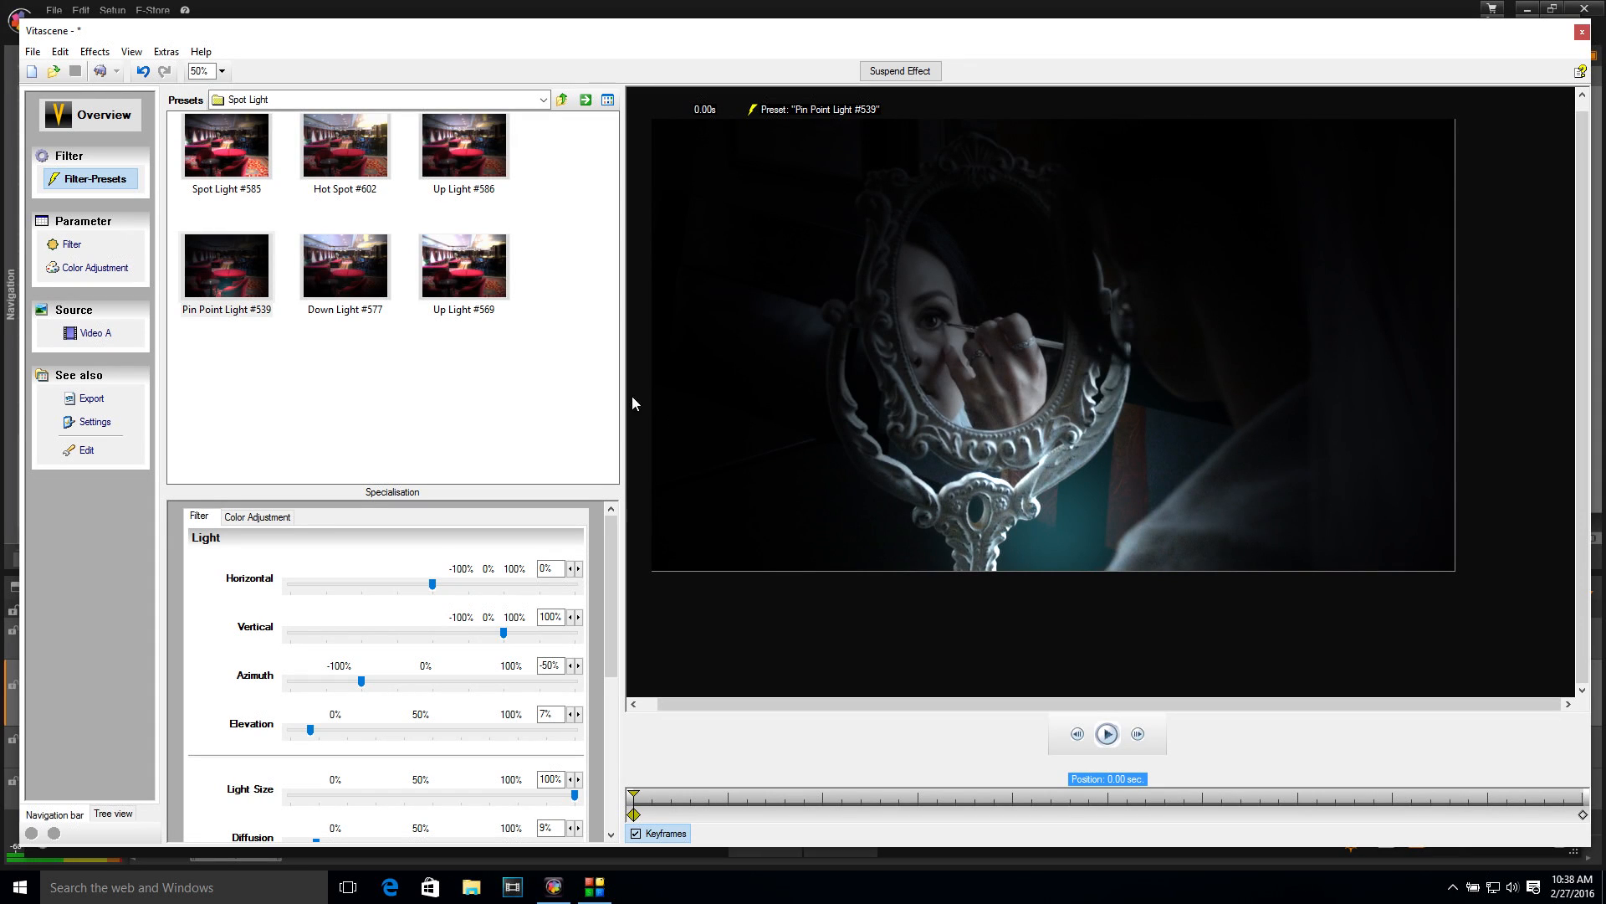
- In the filter parameters, set the light's Horizontal to -14%, Vertical to 37%, Light Size to 94% and Diffusion to 12%
click(74, 244)
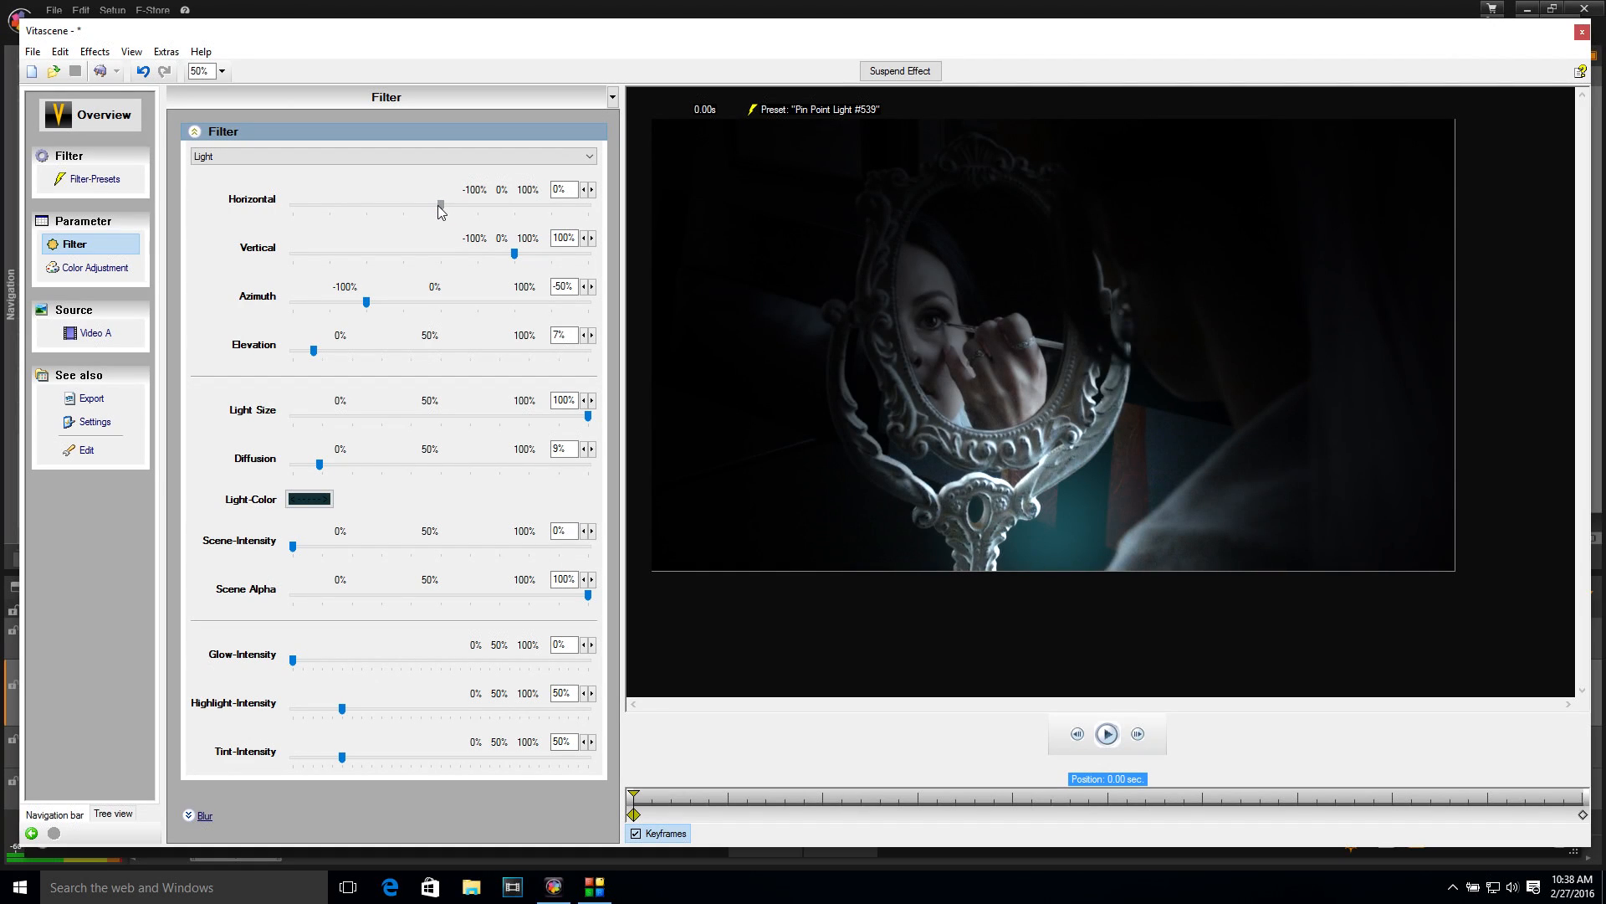
drag(441, 211, 435, 211)
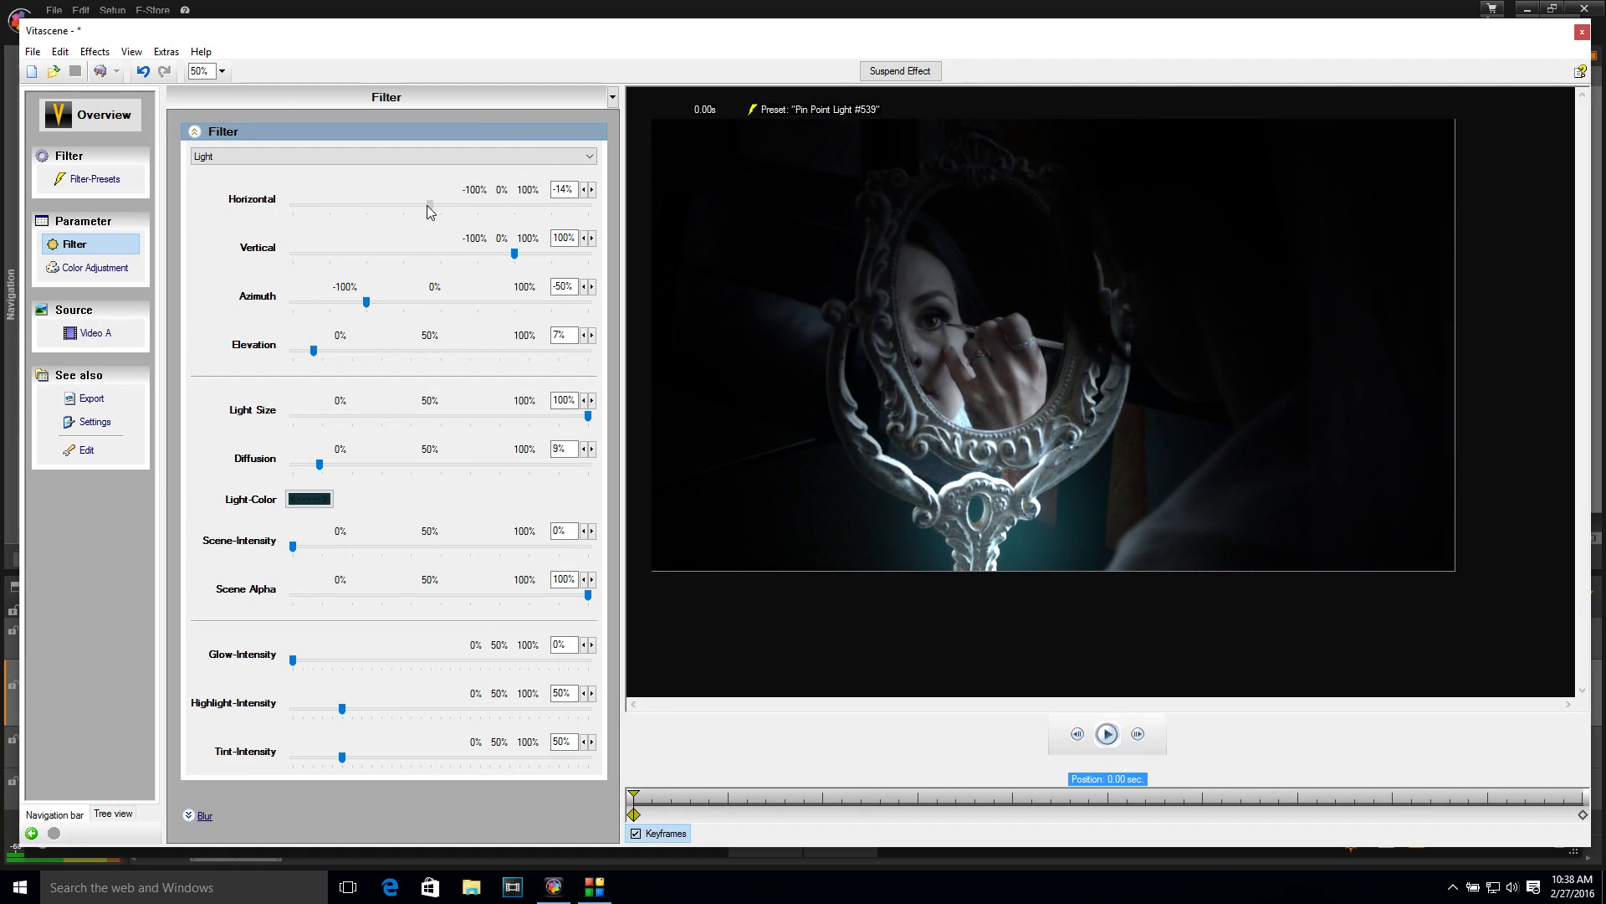
drag(435, 211, 428, 211)
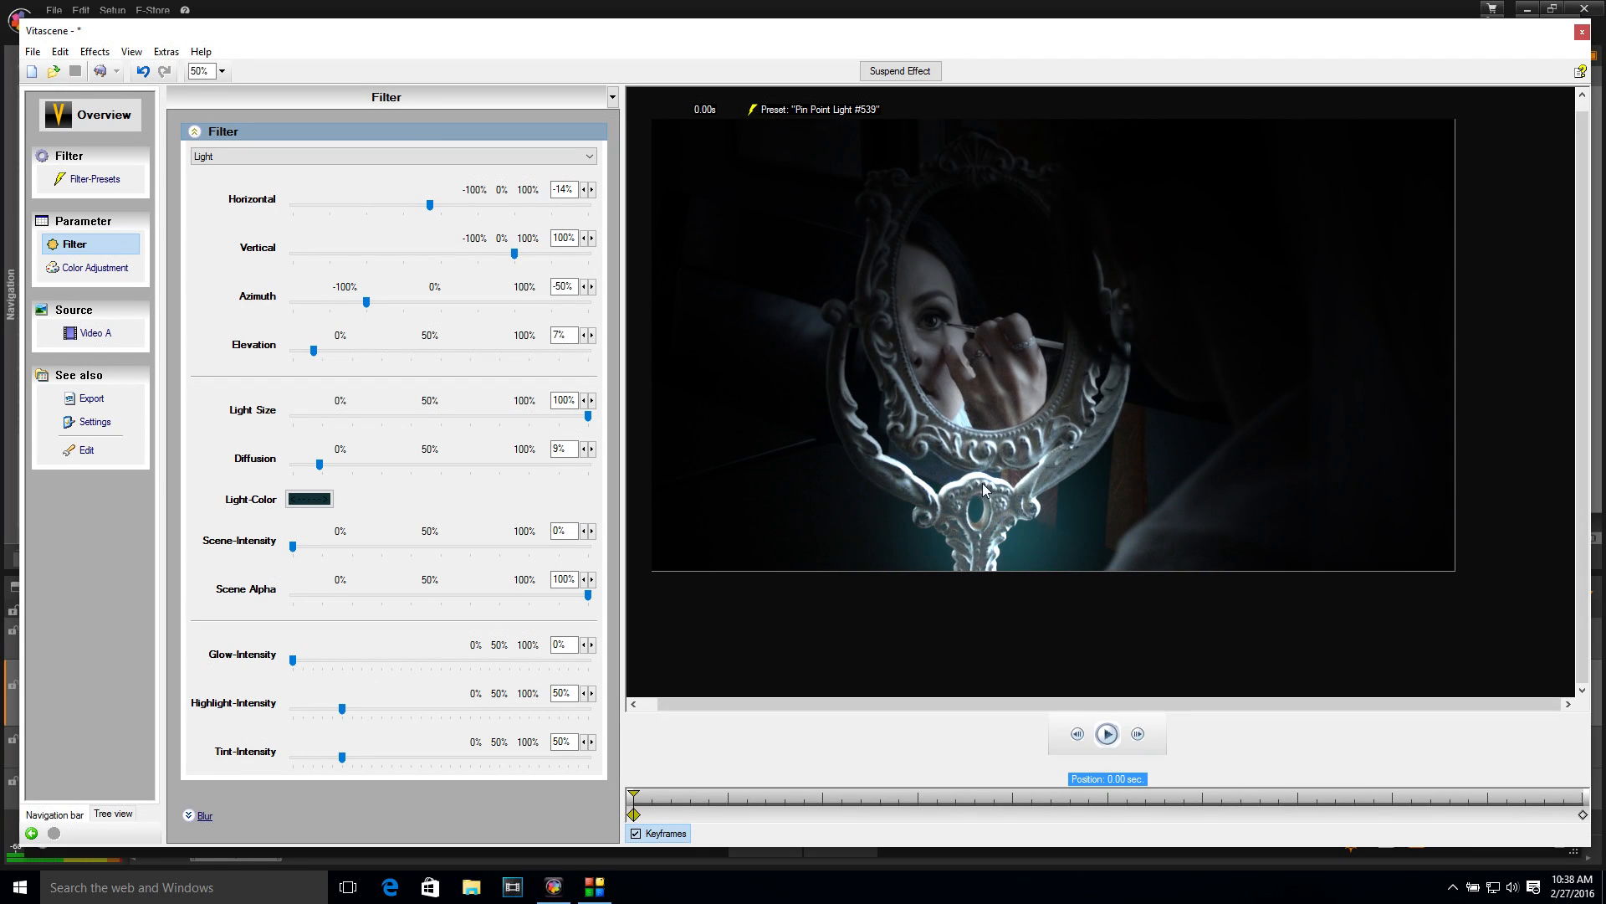
mouse_move(430, 206)
mouse_down()
mouse_move(446, 209)
mouse_move(432, 212)
mouse_up()
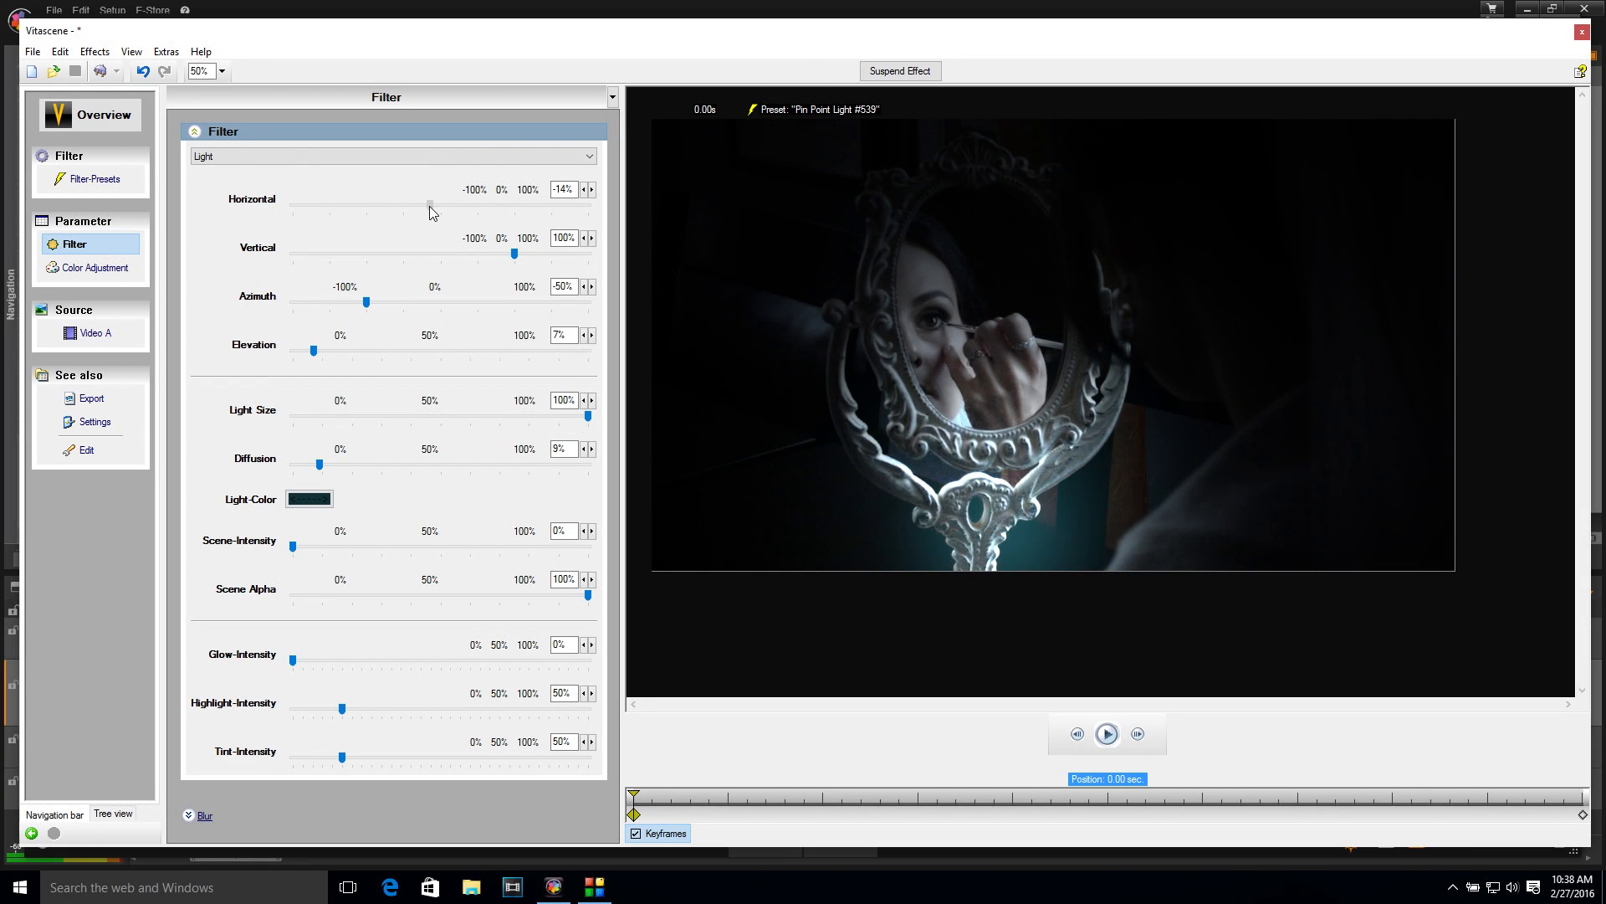
drag(516, 261, 474, 263)
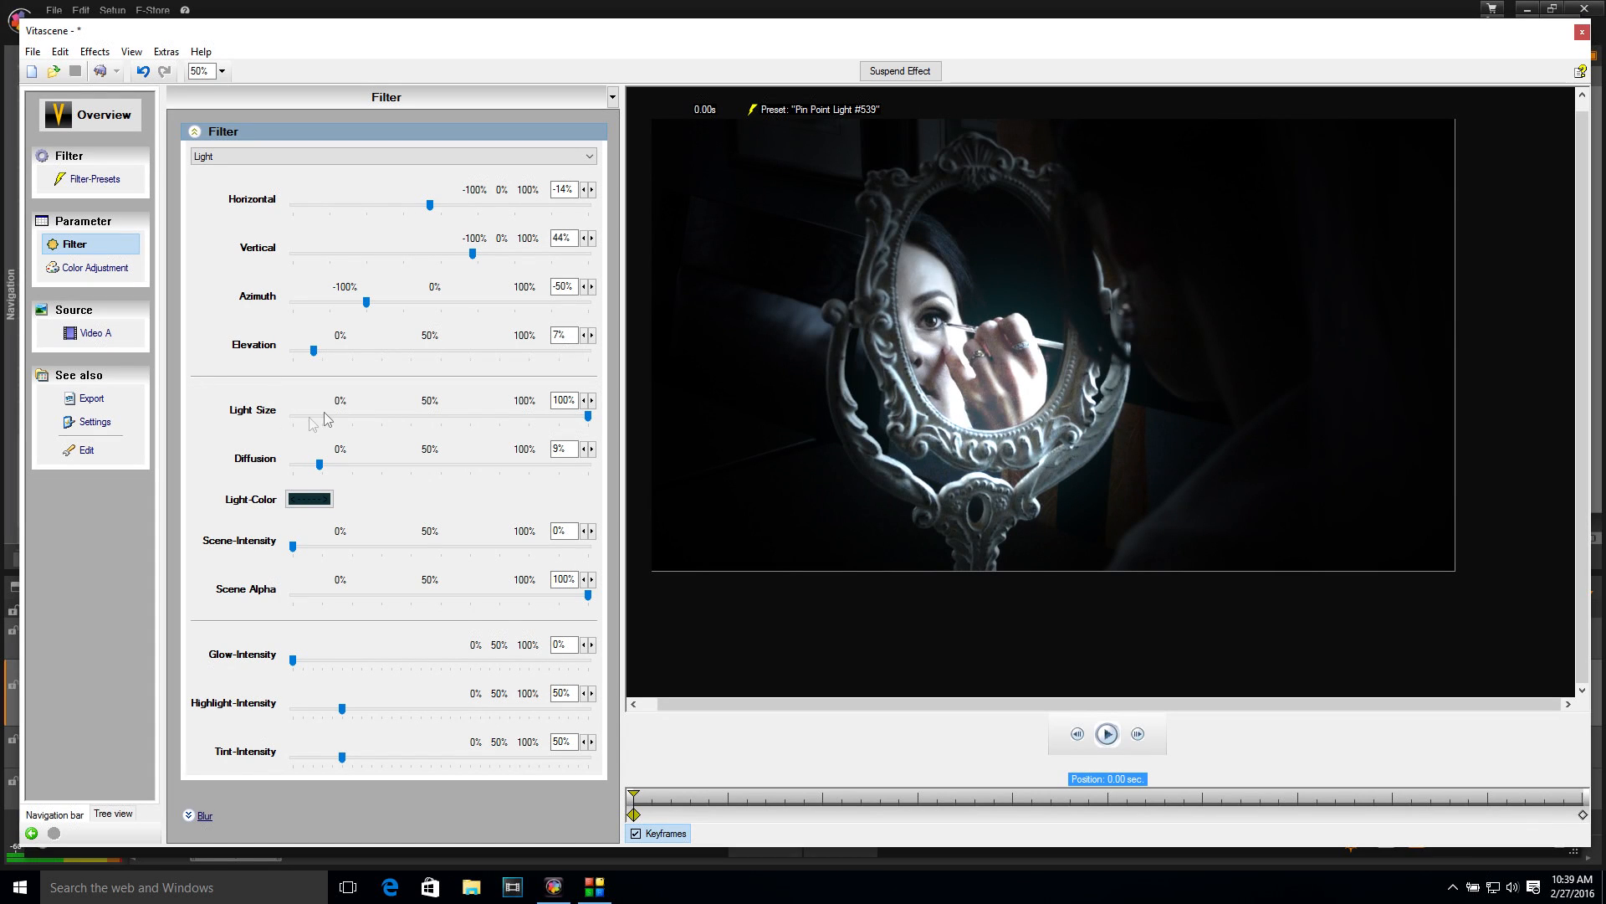
mouse_move(589, 422)
mouse_down()
mouse_move(560, 414)
mouse_move(574, 427)
mouse_up()
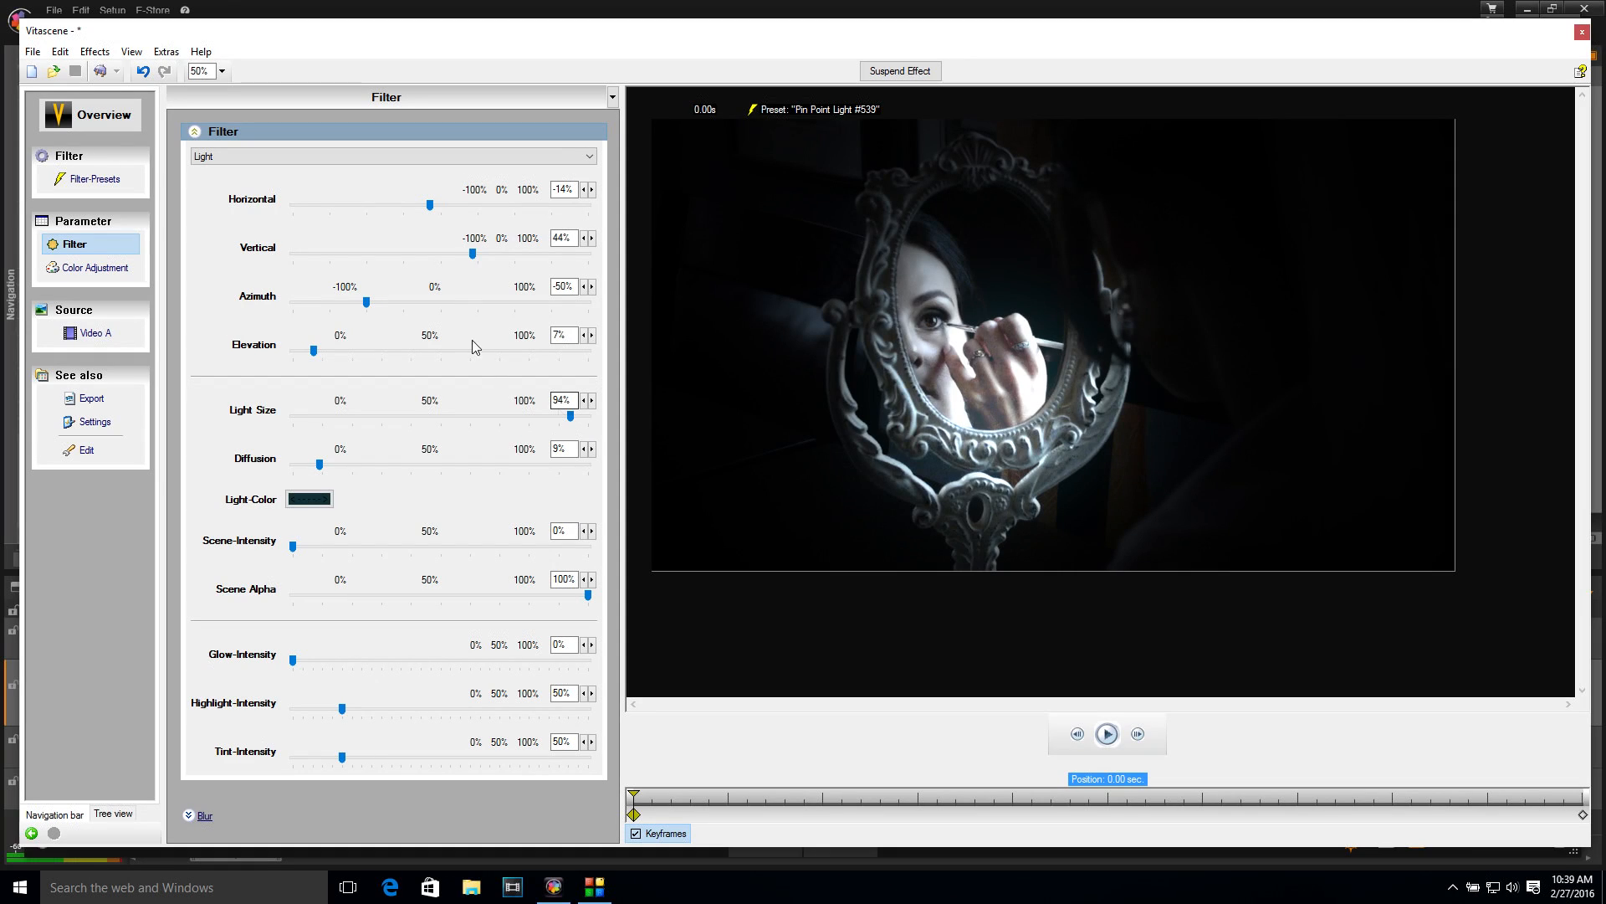
drag(474, 253, 471, 259)
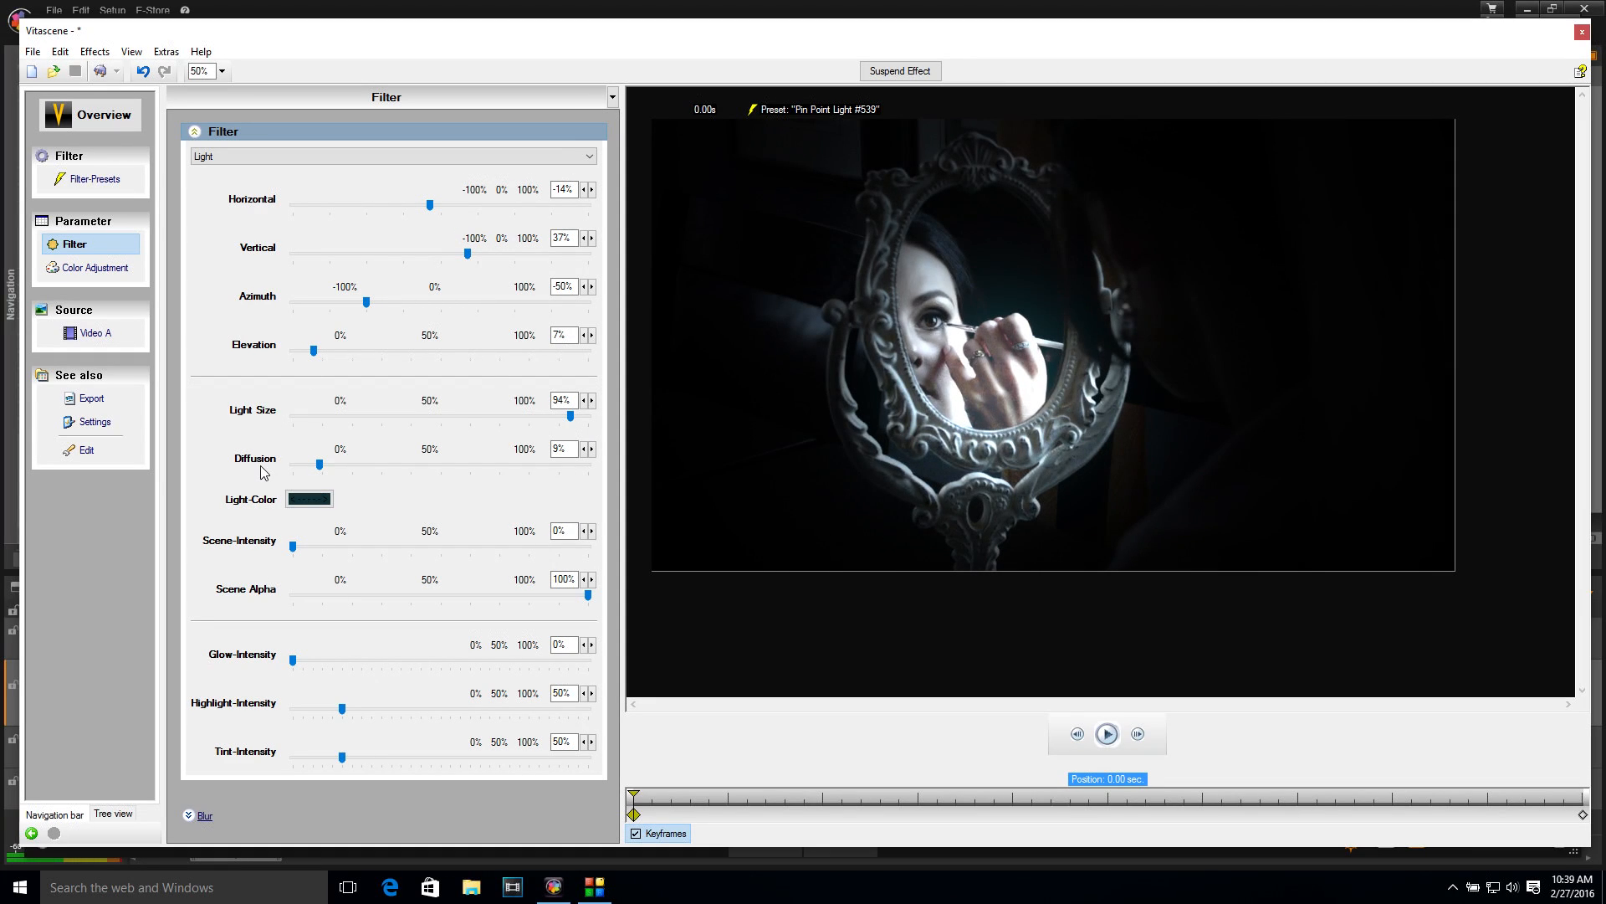
mouse_move(321, 465)
mouse_down()
mouse_move(353, 468)
mouse_move(329, 473)
mouse_up()
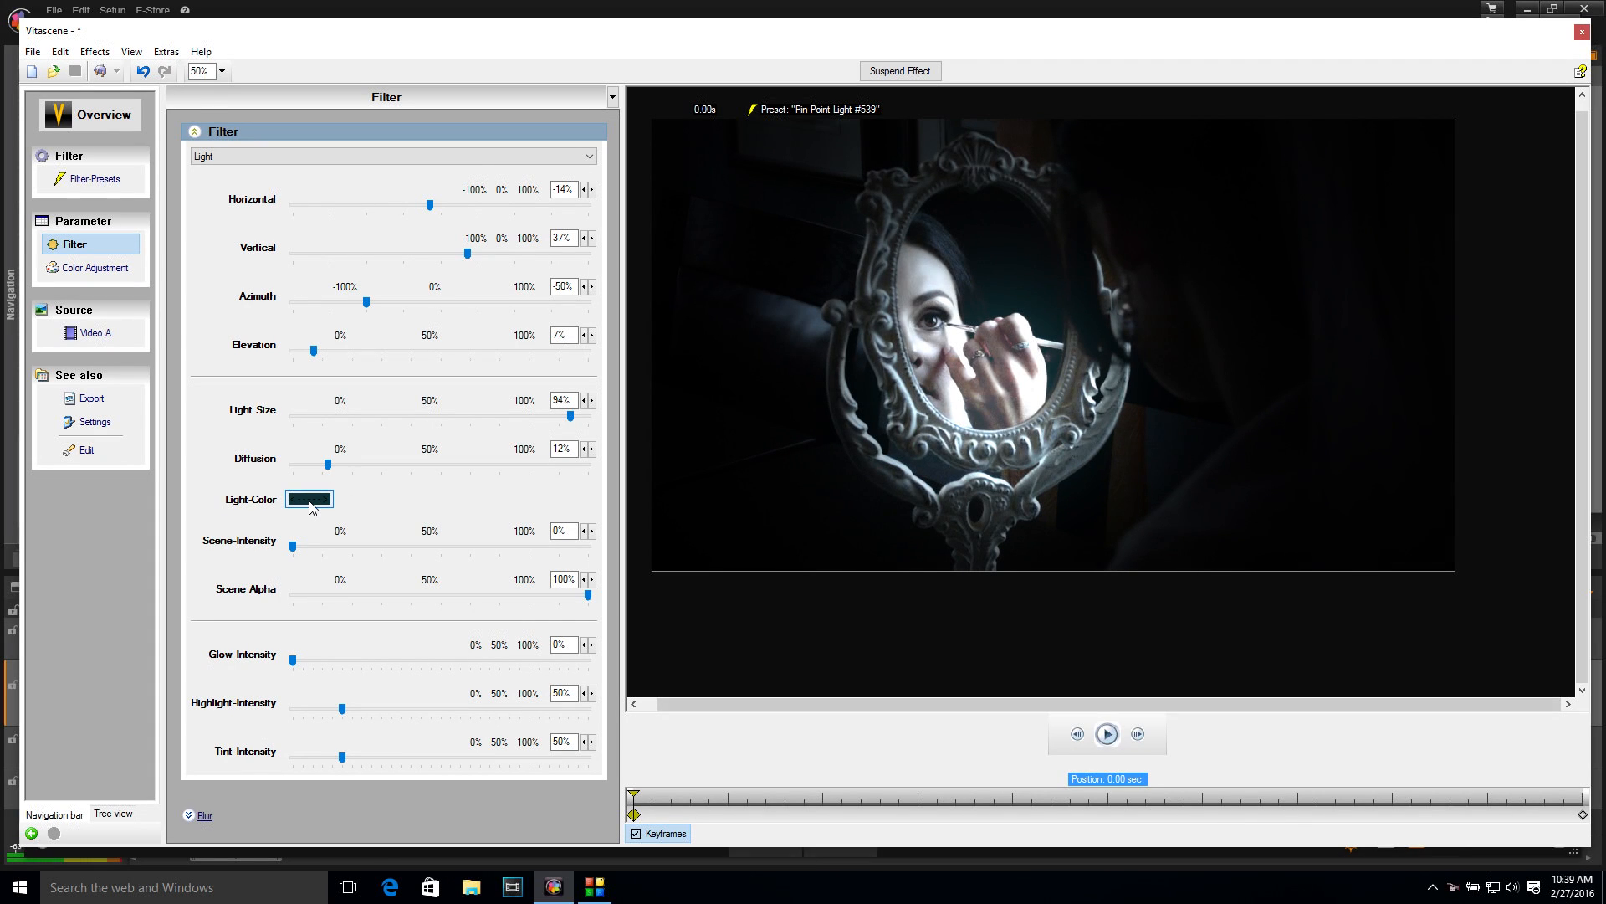
- Try white as the Light-Color of the pin point light
click(309, 500)
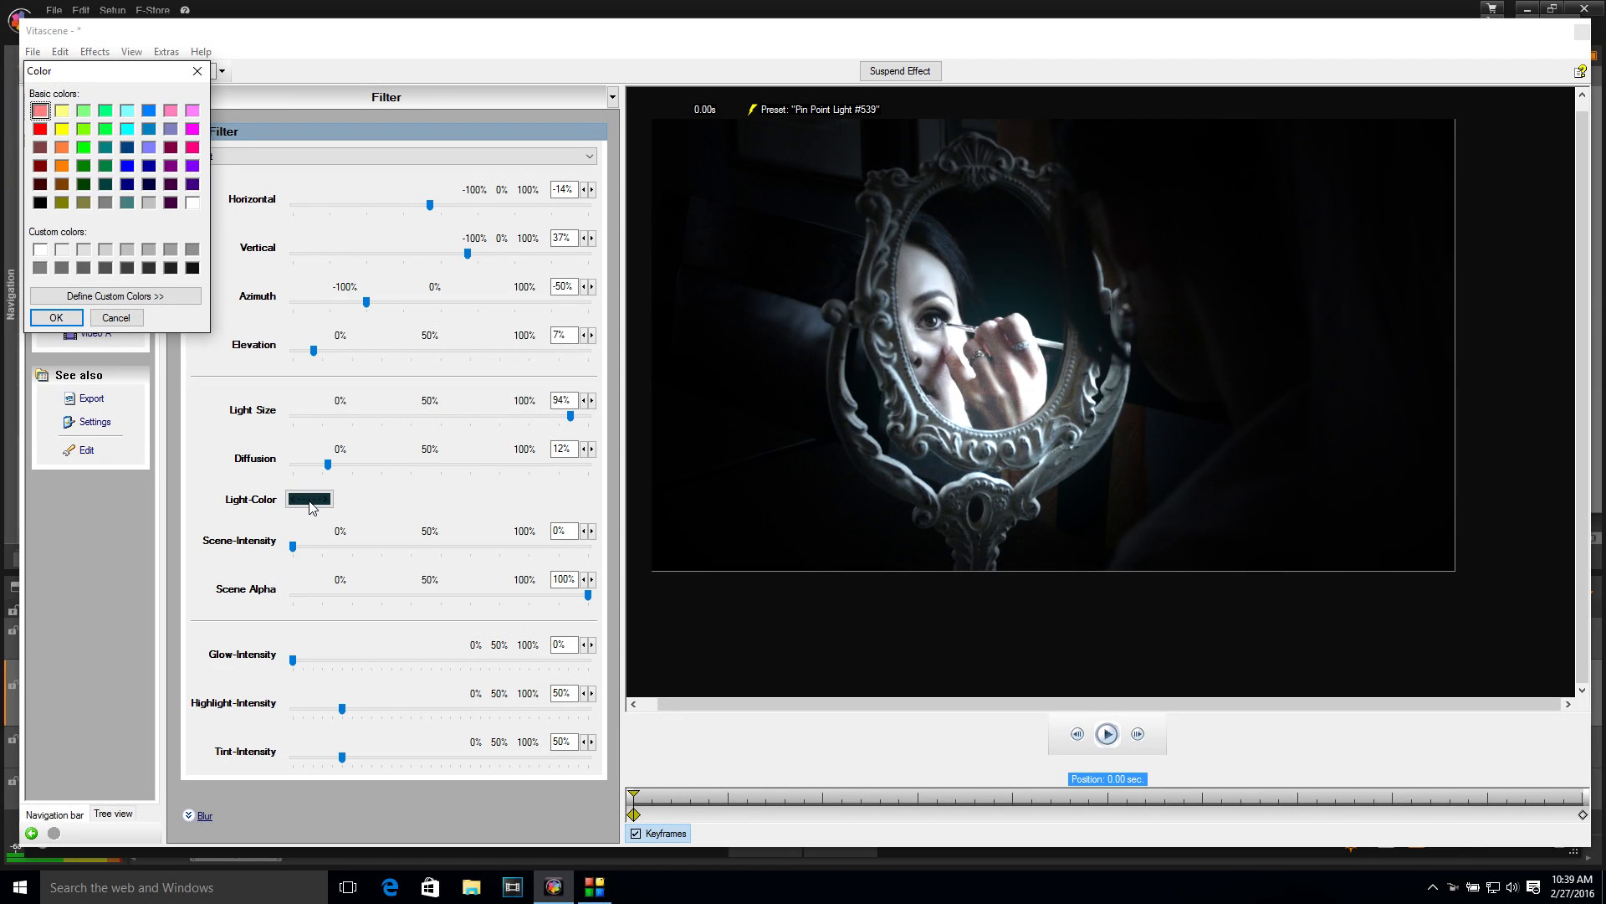
click(192, 202)
click(56, 318)
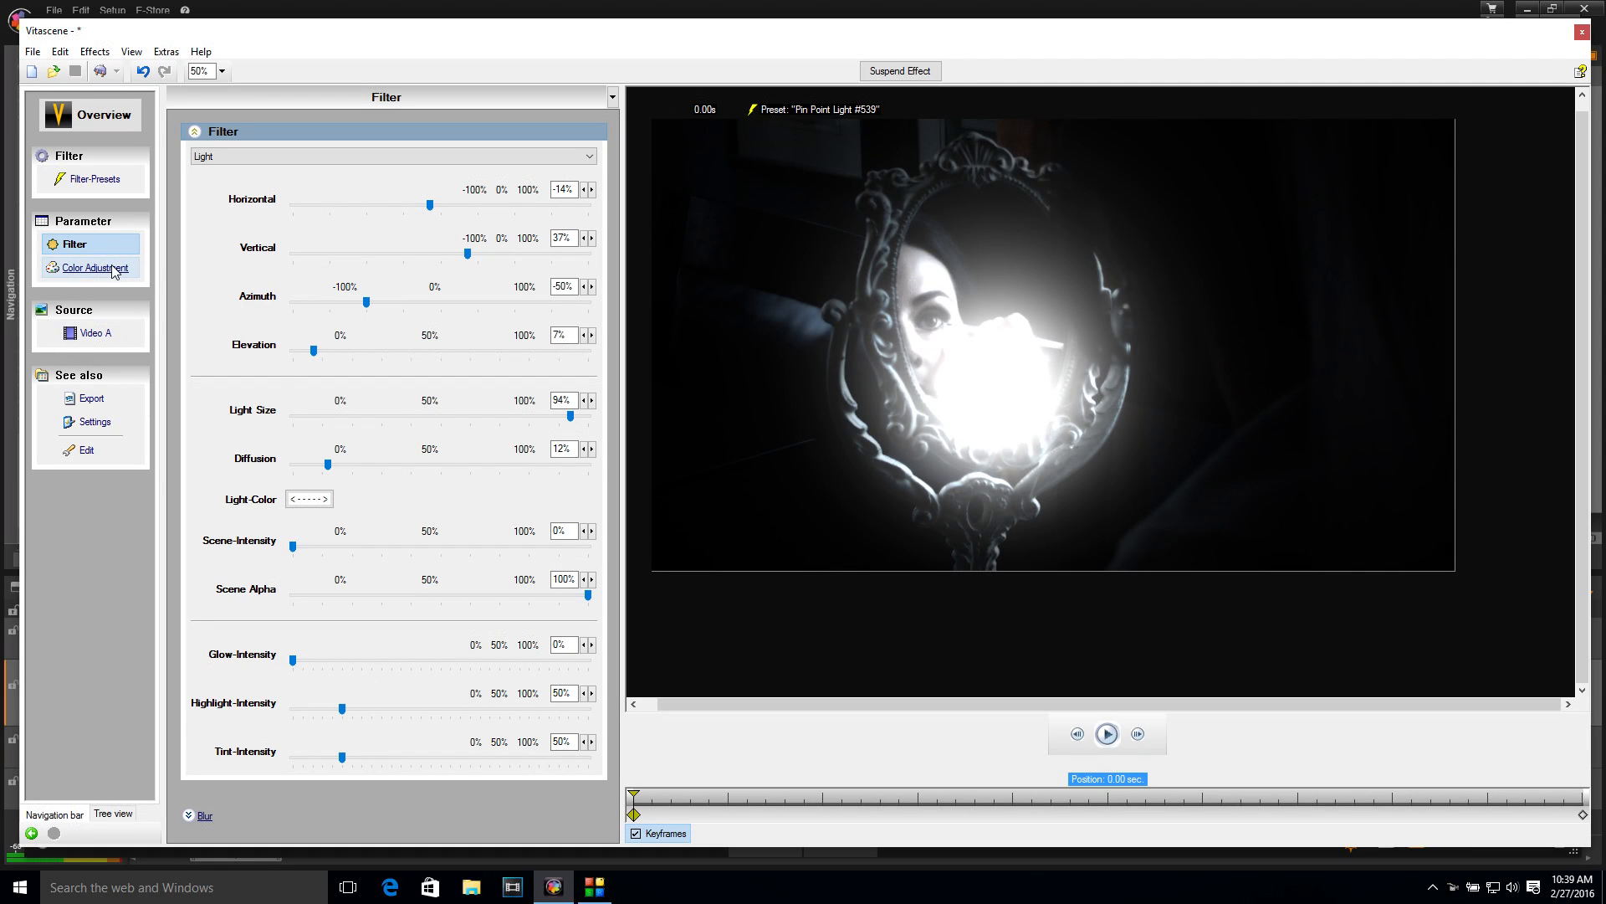
- Set the Light-Color of the pin point light to black
click(320, 503)
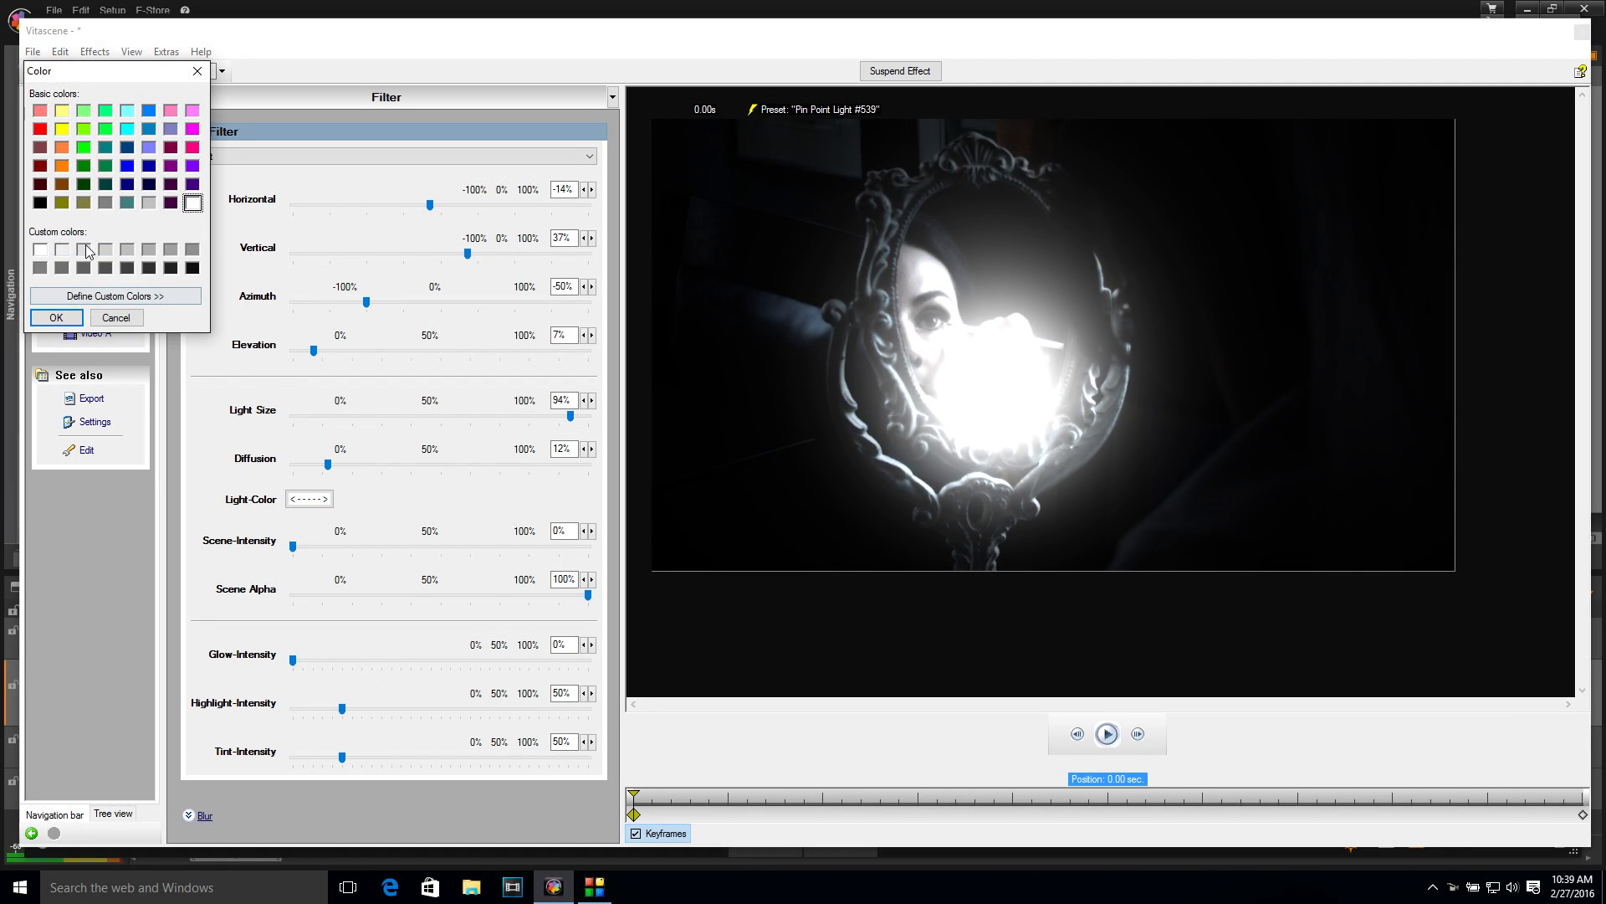
click(39, 204)
click(56, 317)
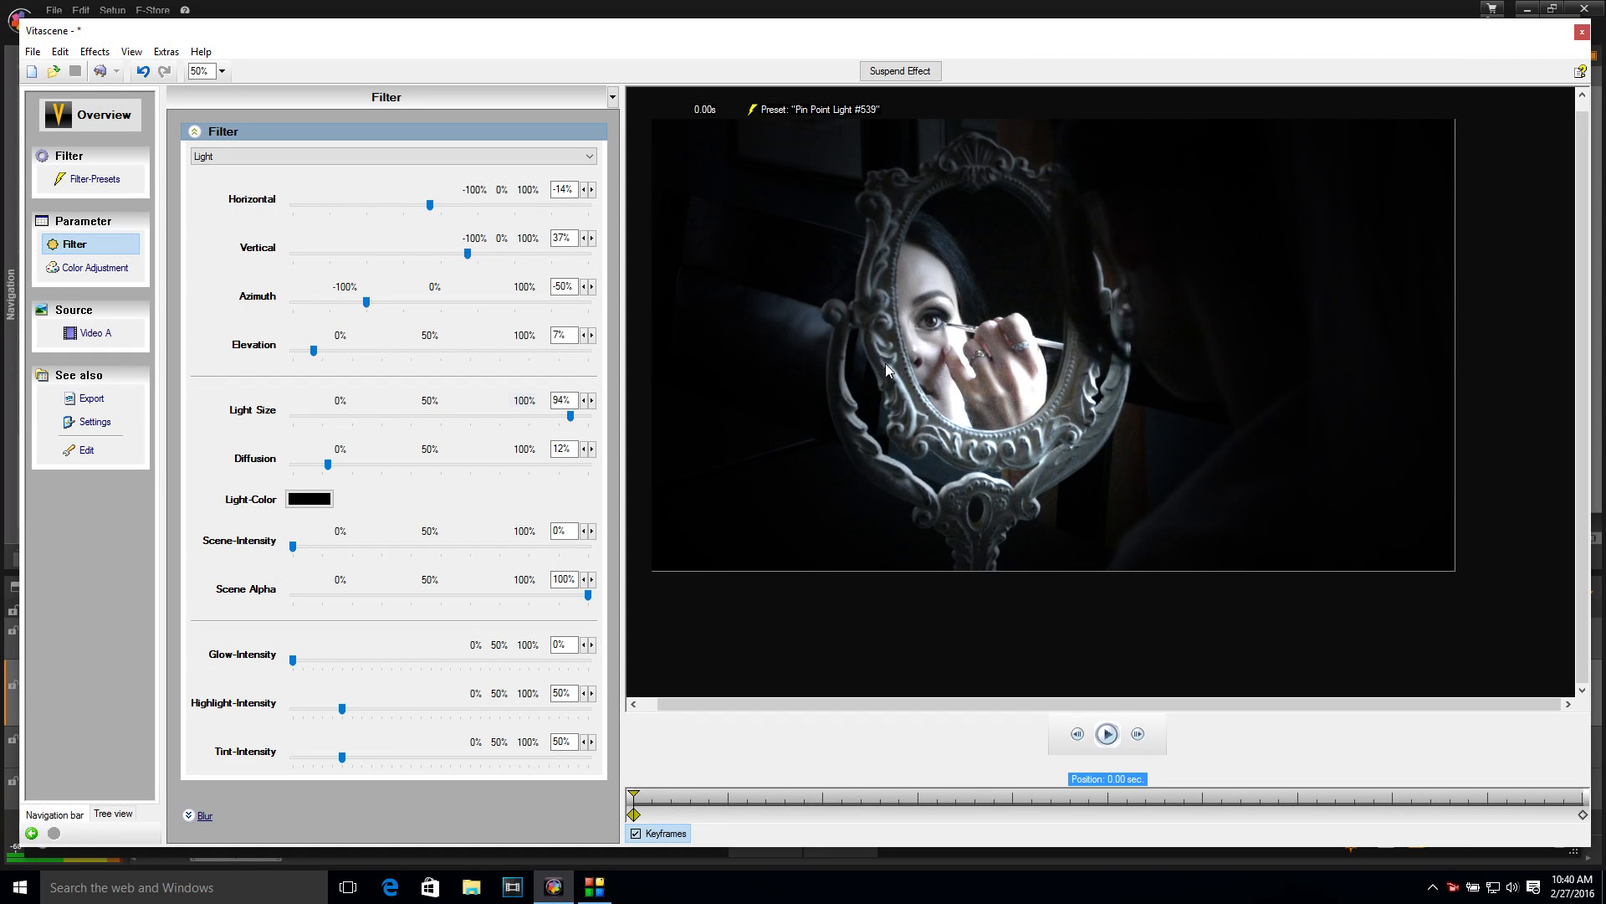
- Set Scene-Intensity to 2%, Glow-Intensity to 6%, Highlight-Intensity to 35% and Tint-Intensity to 40%, and slightly lower the light's Vertical value
mouse_move(293, 546)
mouse_down()
mouse_move(325, 551)
mouse_move(298, 548)
mouse_up()
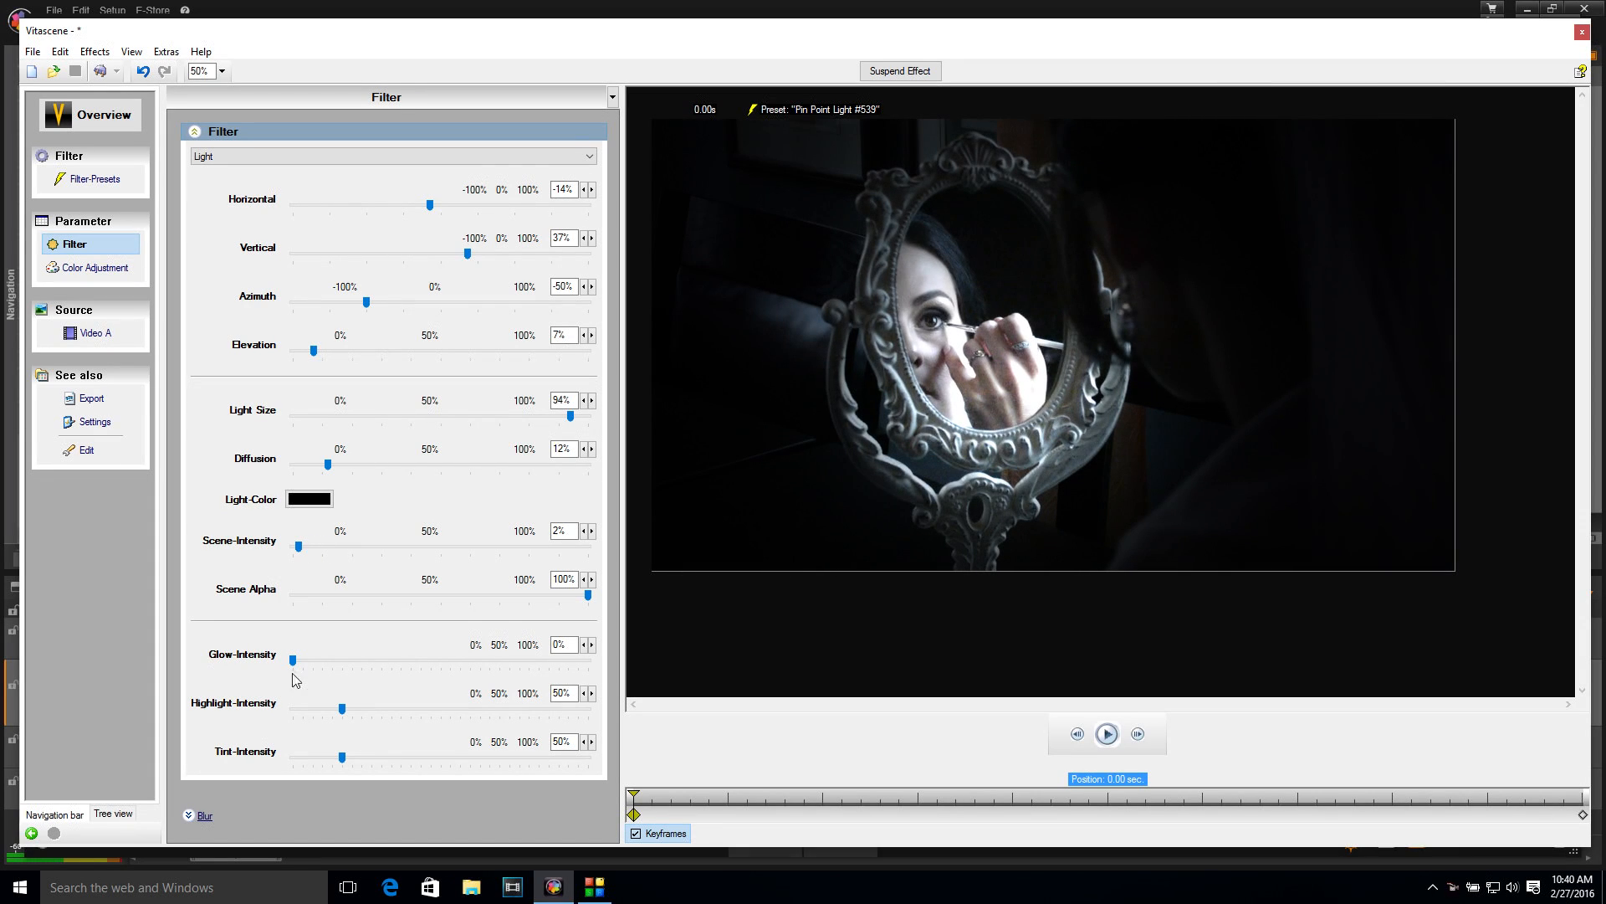
mouse_move(295, 660)
mouse_down()
mouse_move(329, 660)
mouse_move(314, 669)
mouse_up()
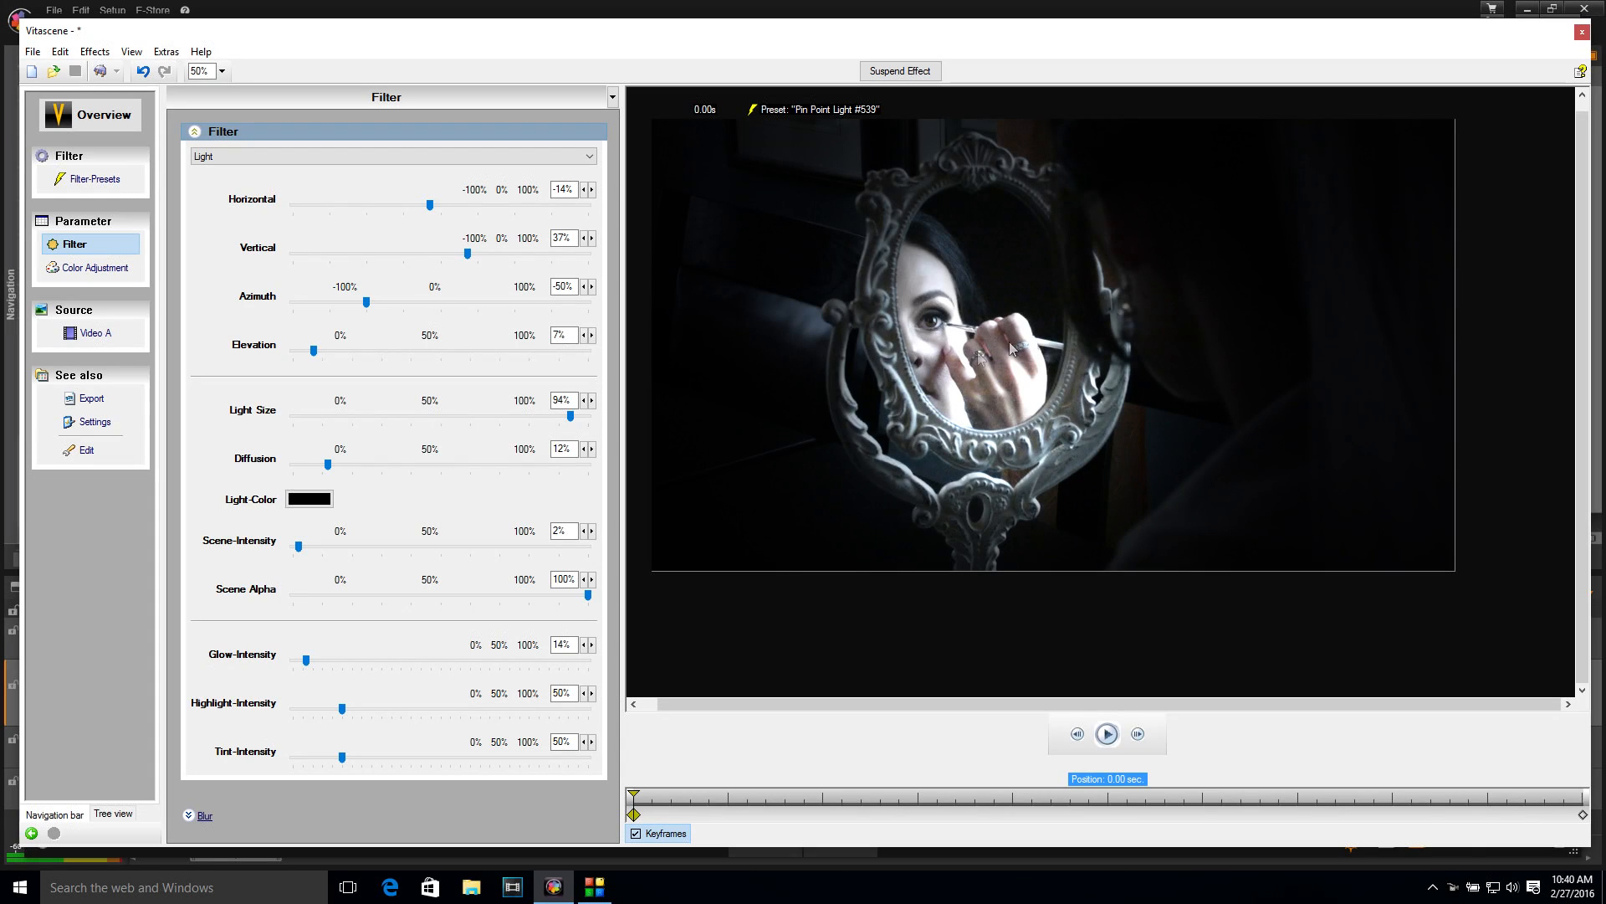
drag(307, 661, 330, 760)
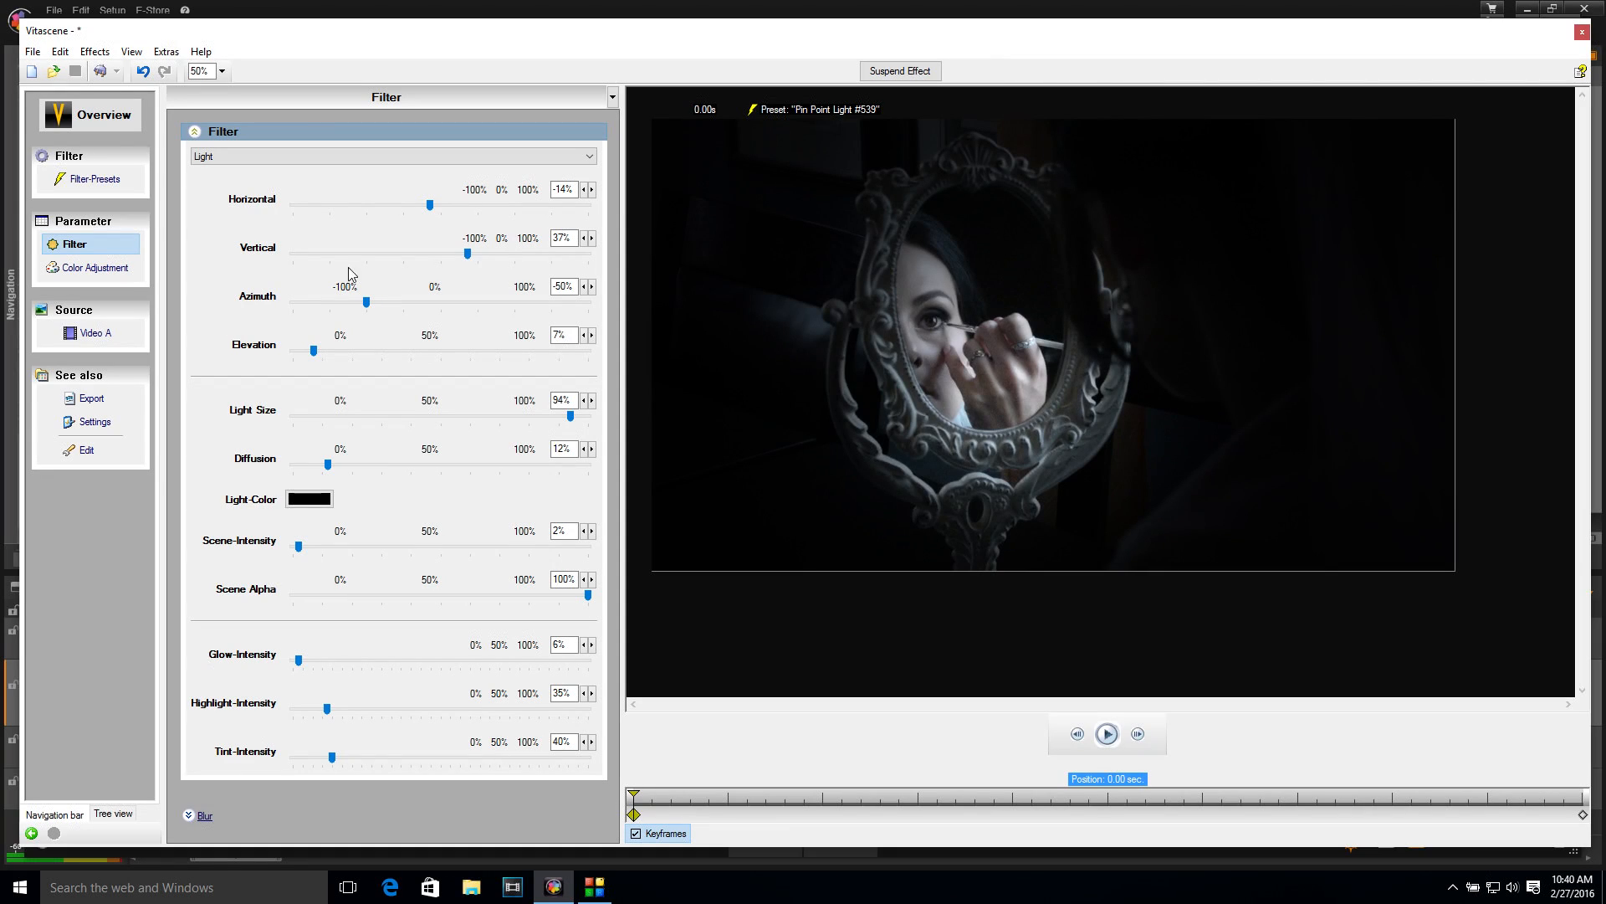
drag(469, 259, 456, 260)
- At the end keyframe at 1.10 s, set Horizontal to -35%, Vertical to 36%, Highlight-Intensity to 40% and Tint-Intensity to 41%
drag(633, 793, 1584, 823)
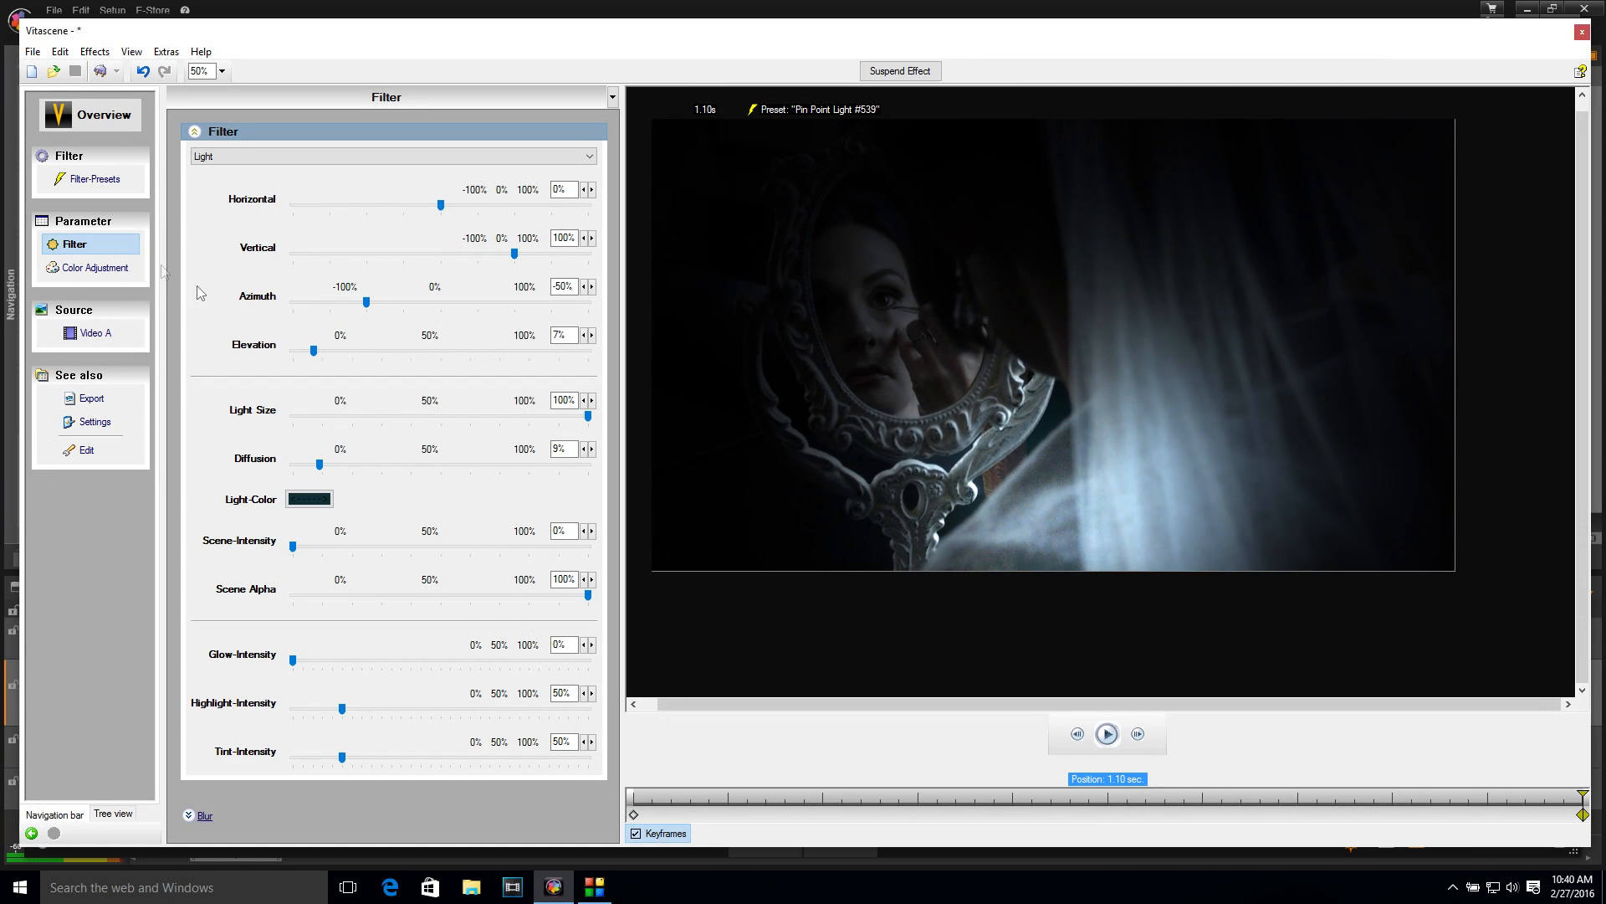
drag(513, 253, 481, 254)
drag(441, 205, 421, 207)
drag(483, 253, 414, 211)
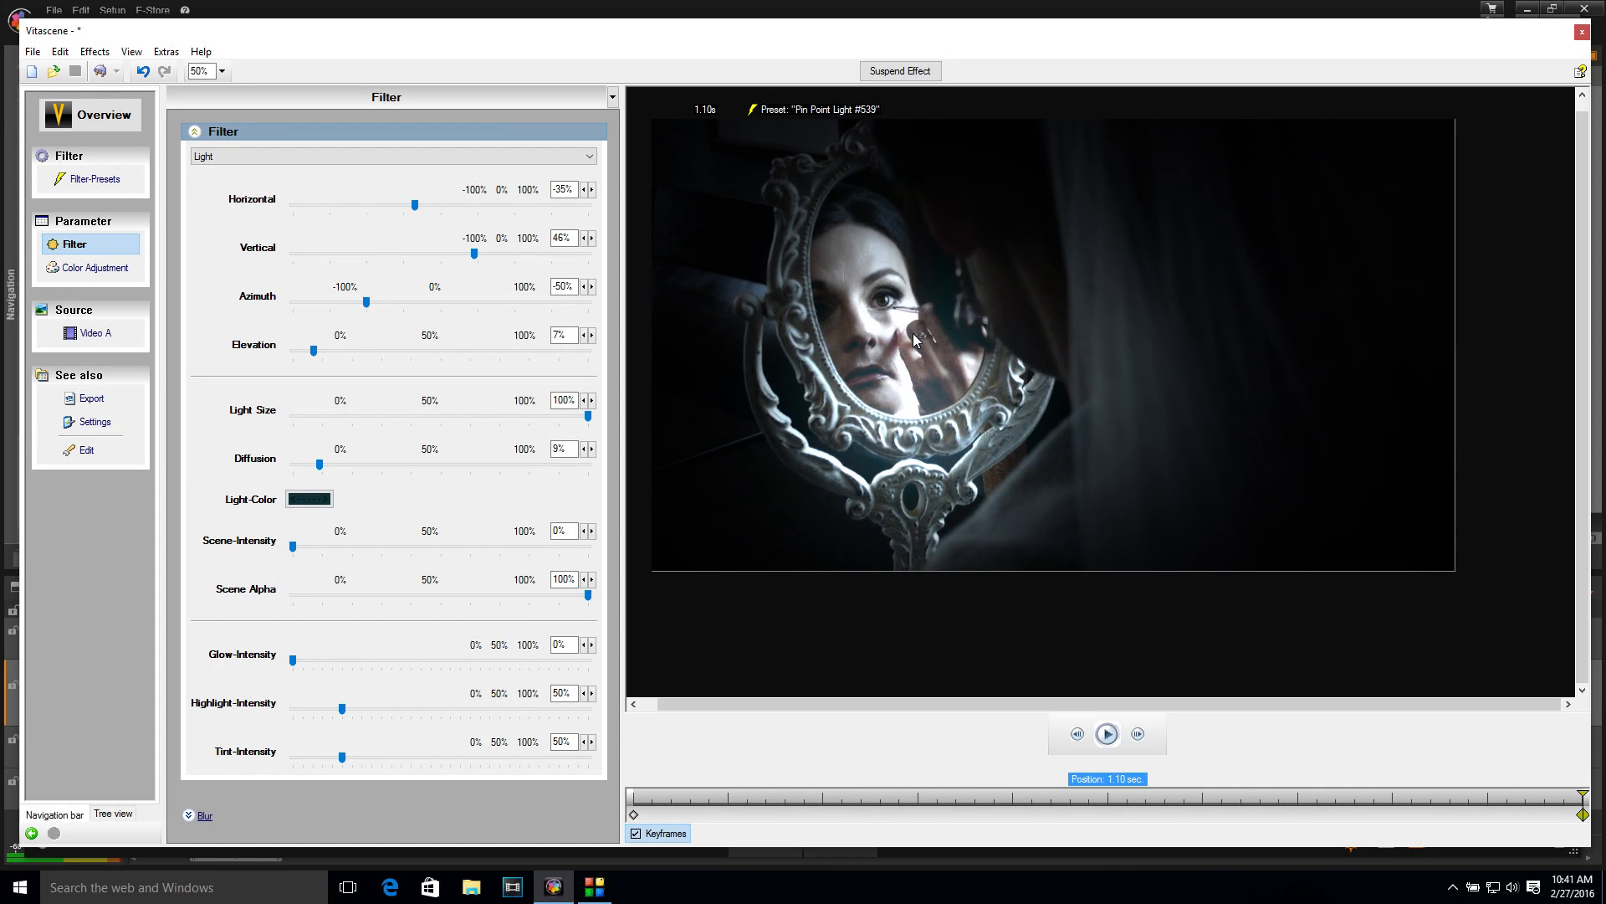
drag(343, 710, 332, 758)
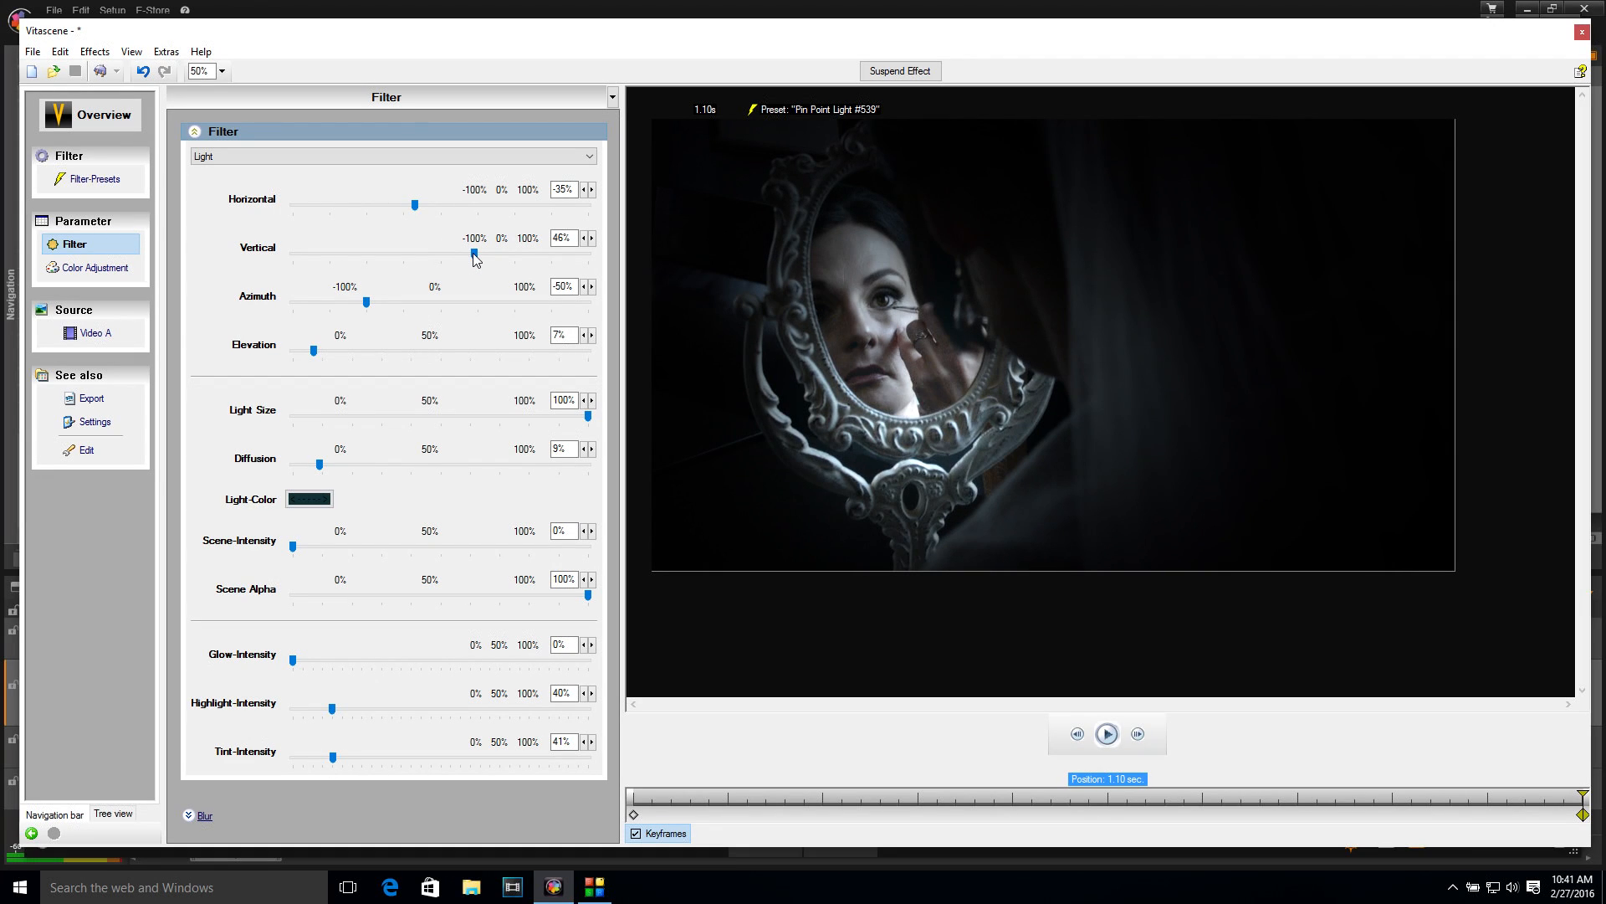
drag(474, 252, 467, 253)
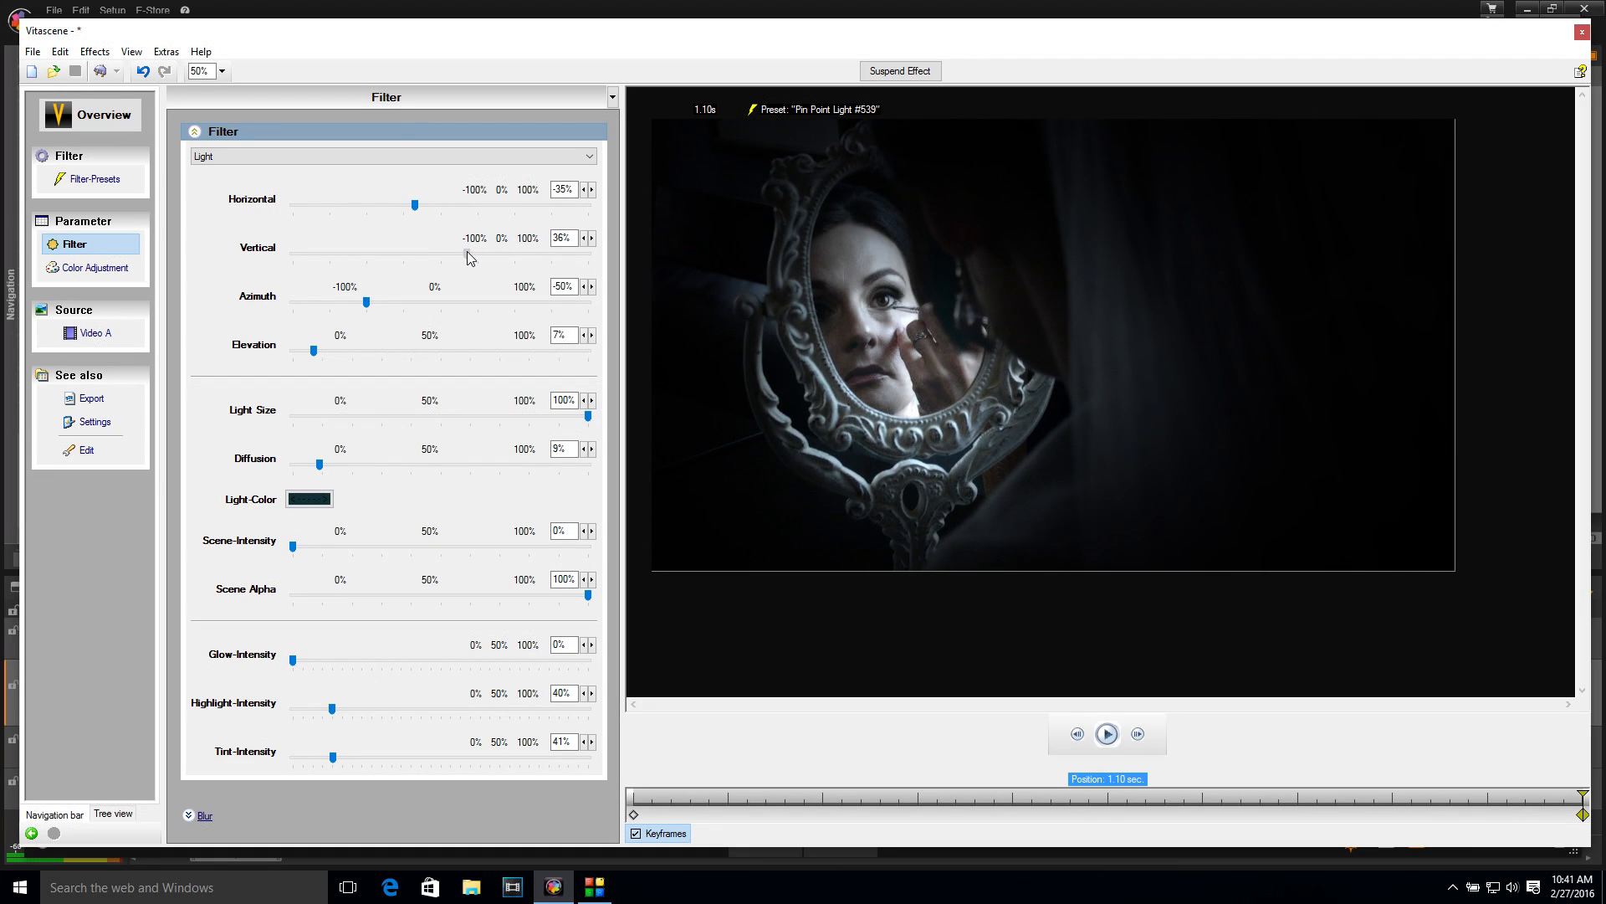
- Apply the customized pin point light to the bride clip, compare it with the effect switched off, and accept the changes
drag(1582, 792, 649, 810)
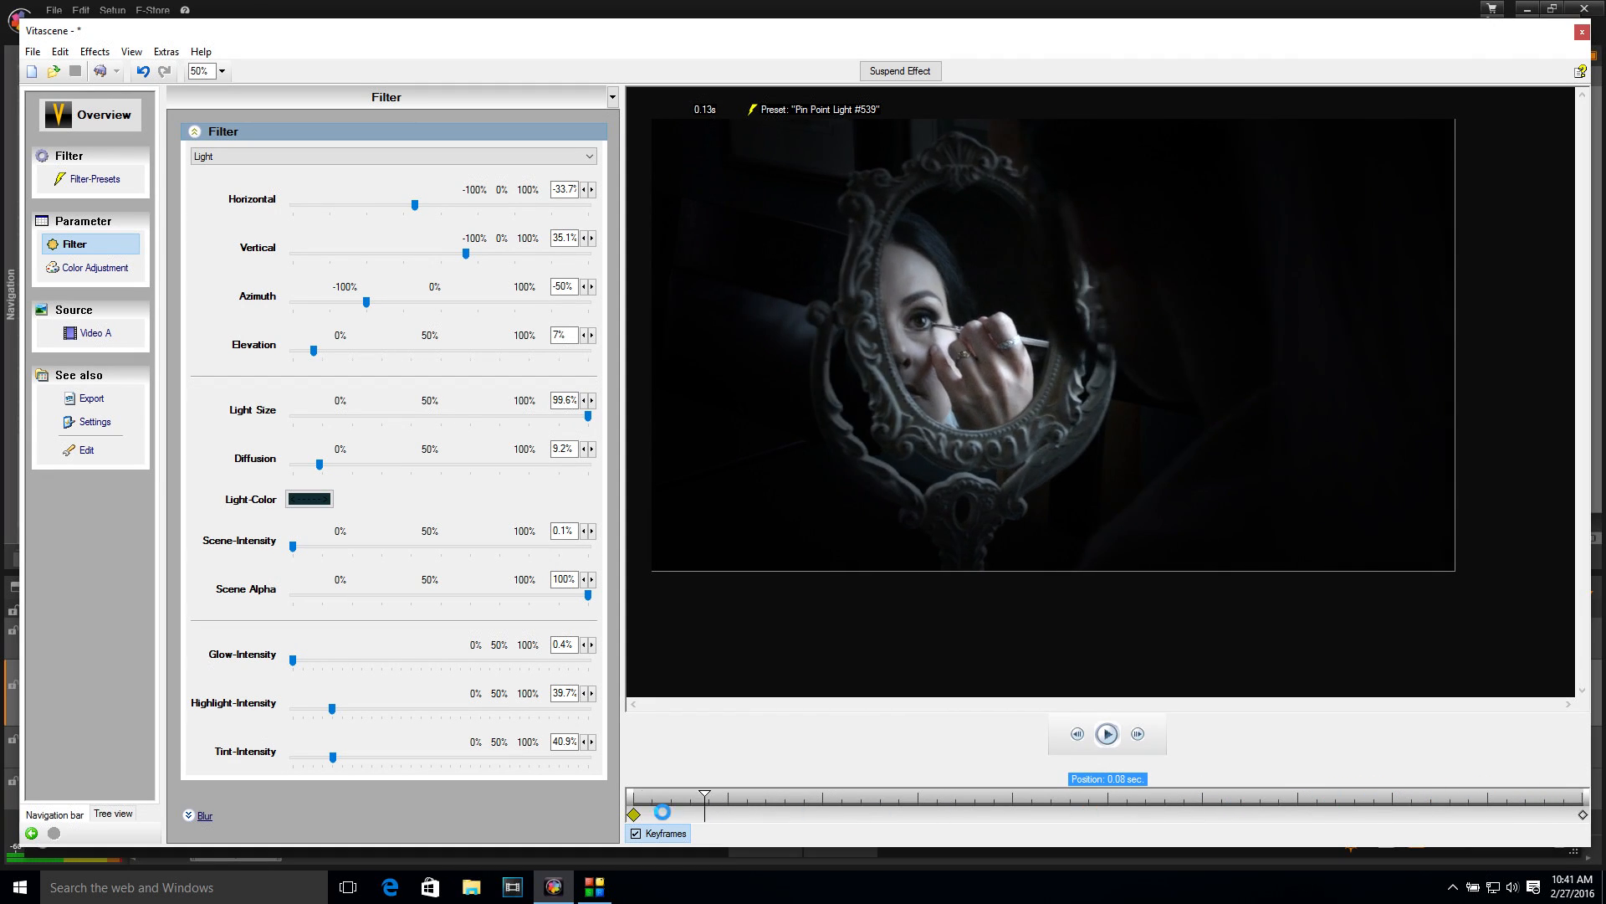
click(99, 74)
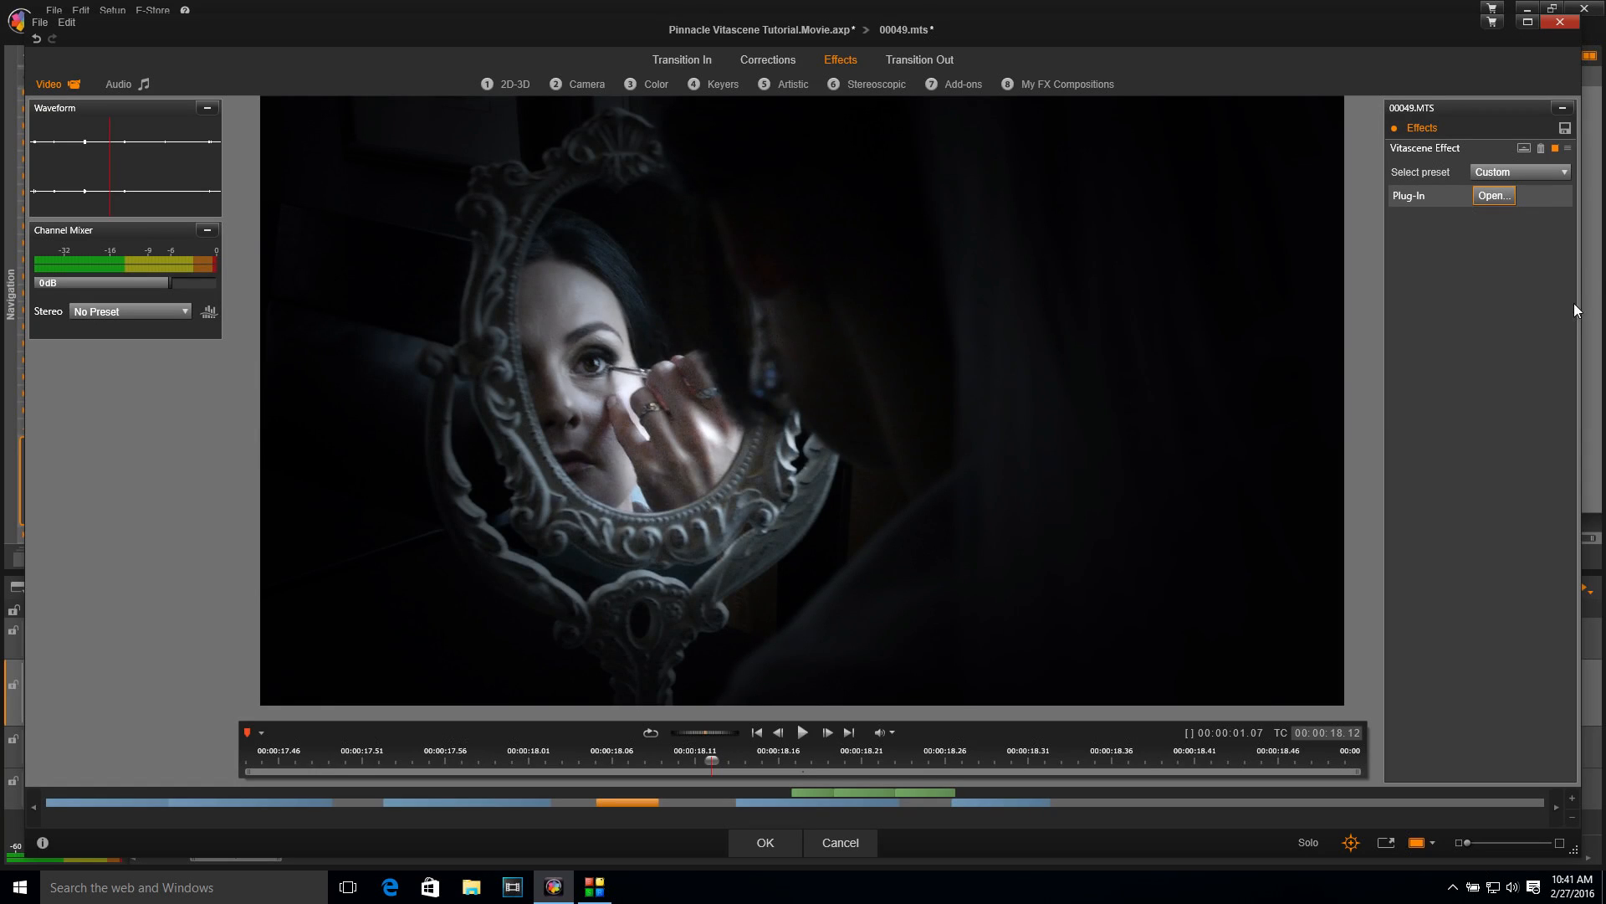
click(1555, 149)
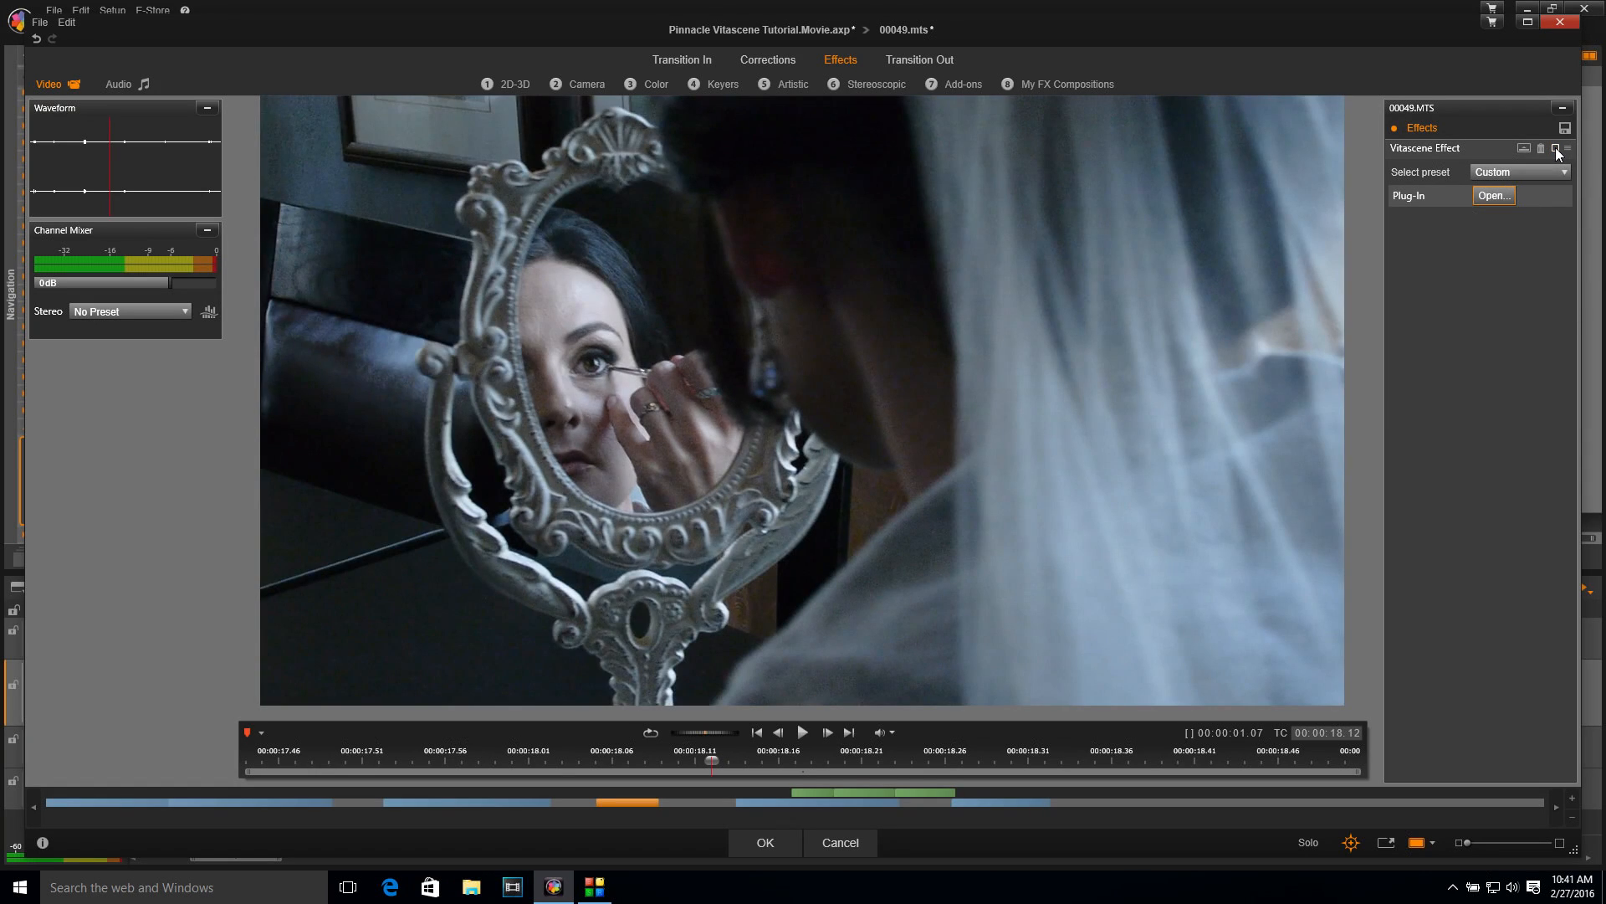
click(1555, 149)
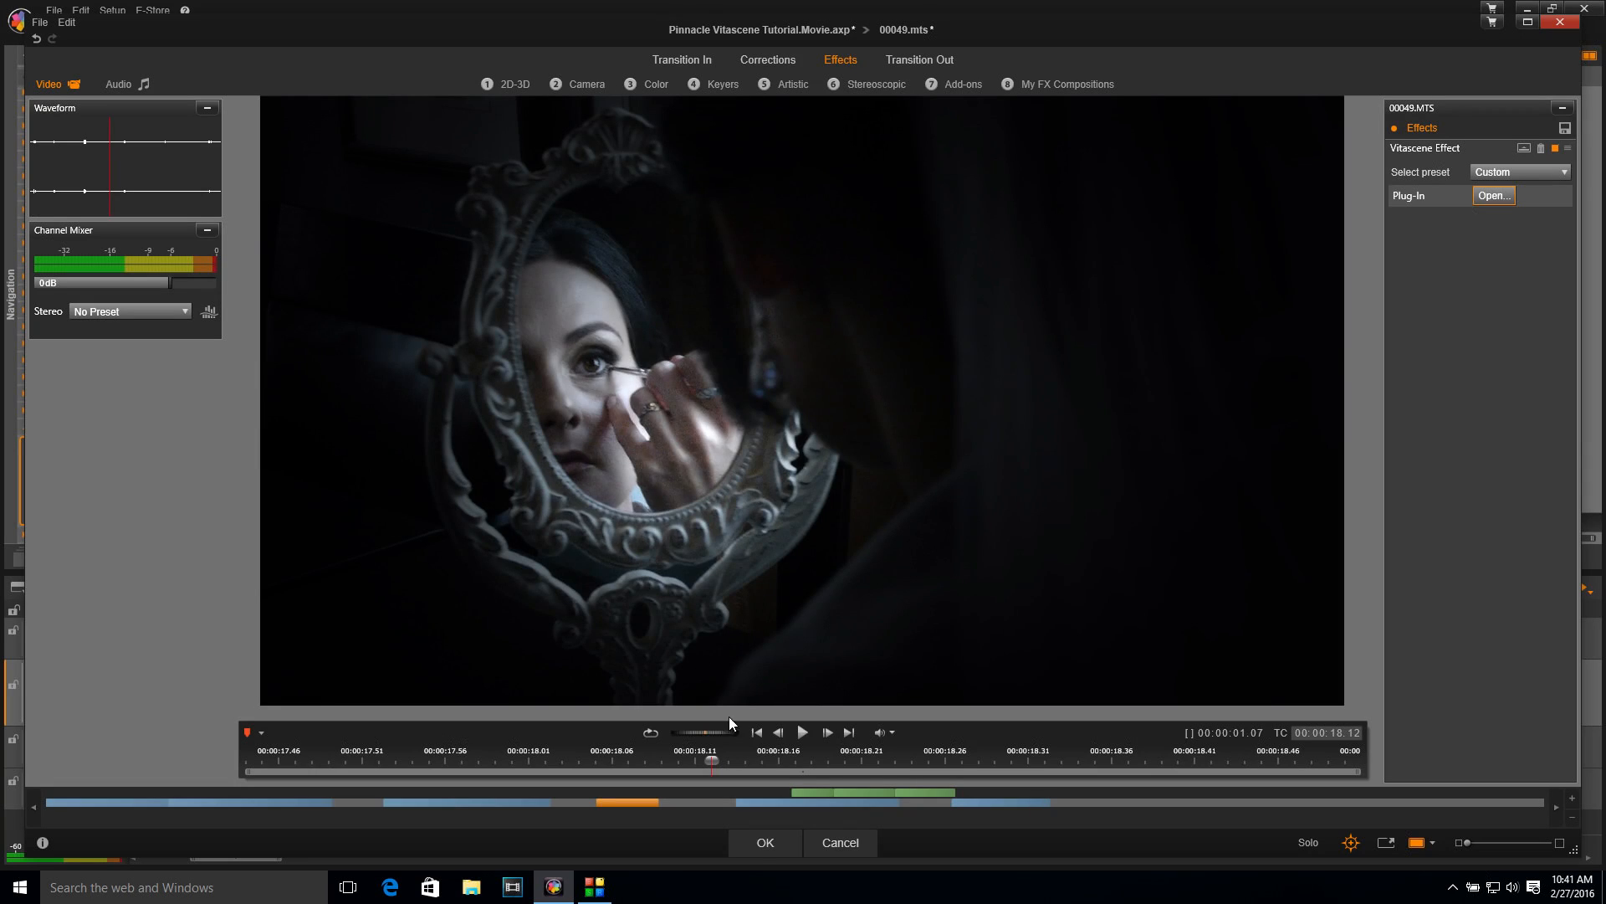
click(766, 842)
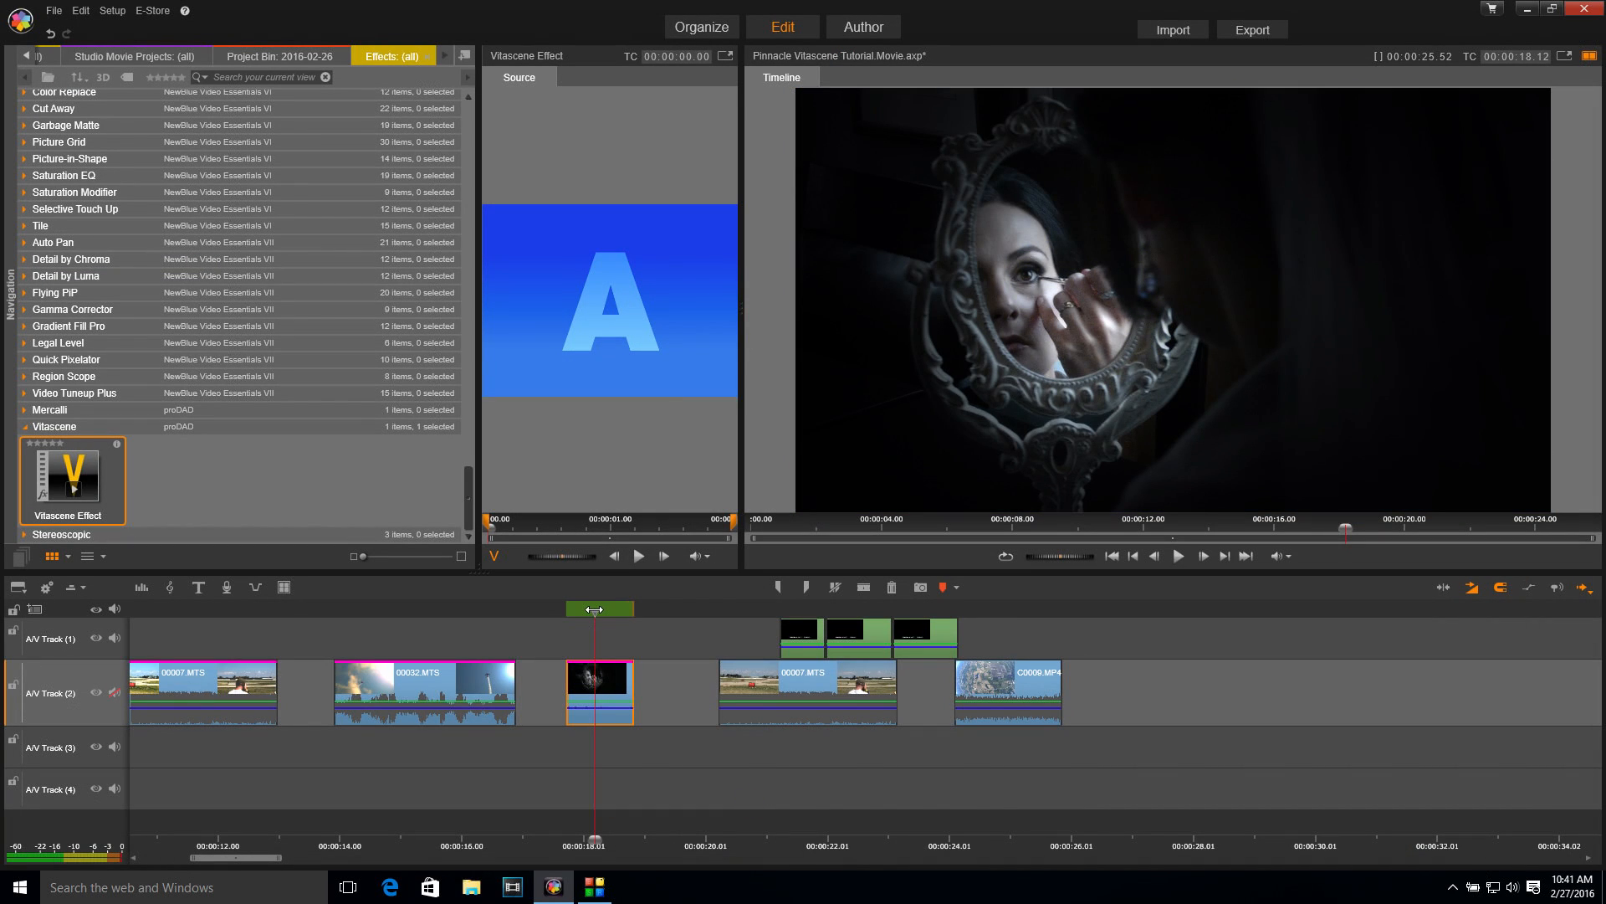
- Play the 00049.MTS bride clip and scrub from its start to review the pin point light effect
key(space)
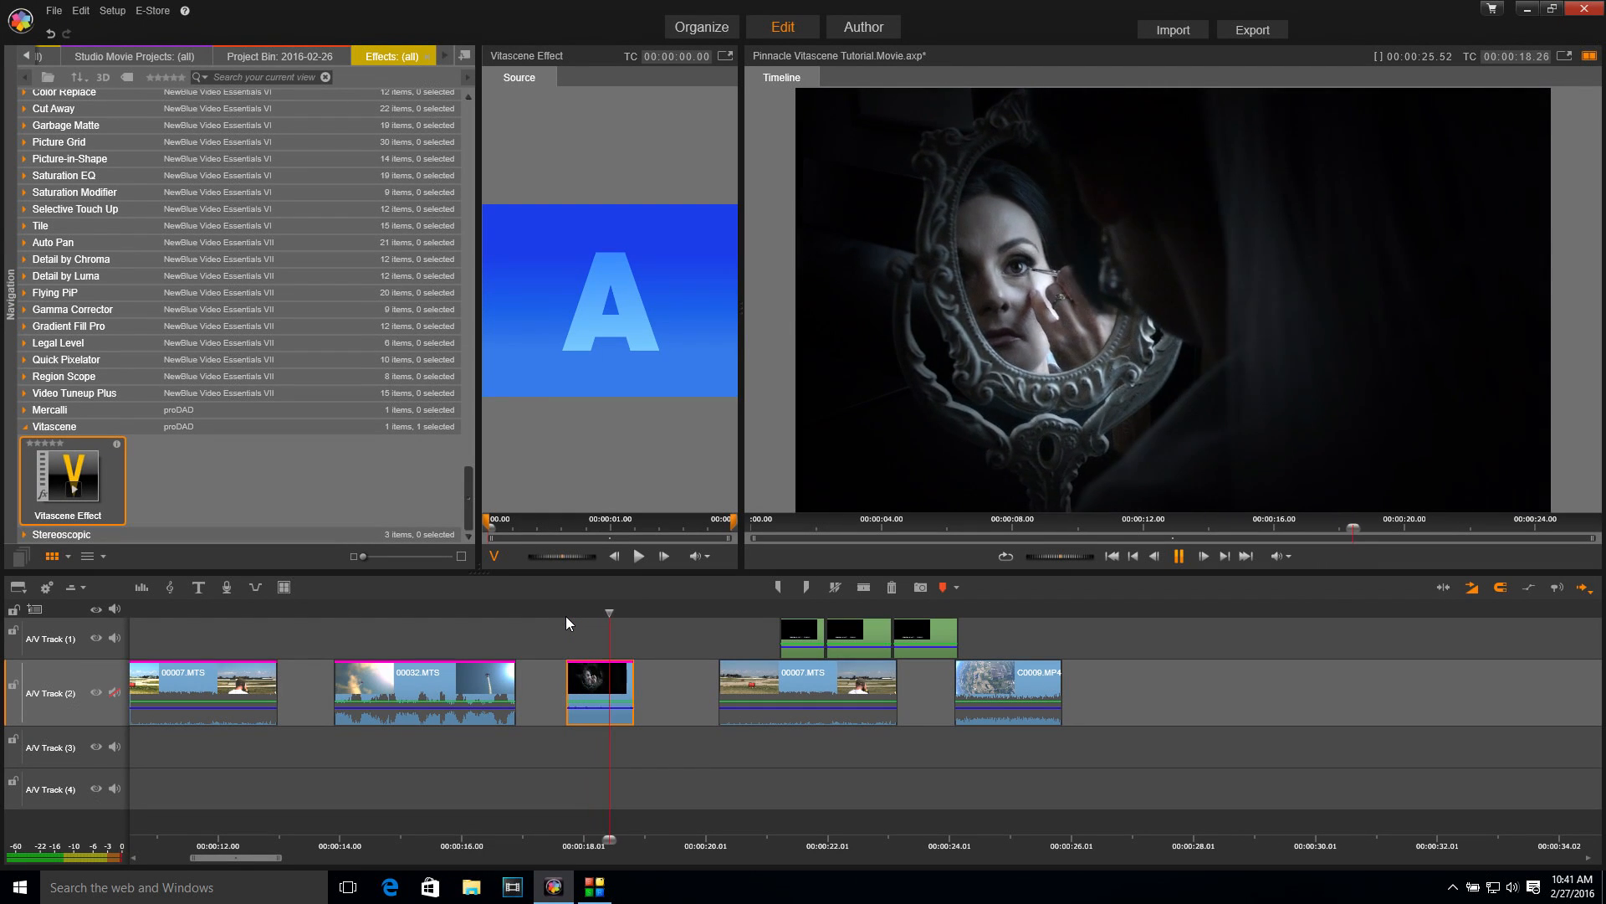
key(space)
click(570, 612)
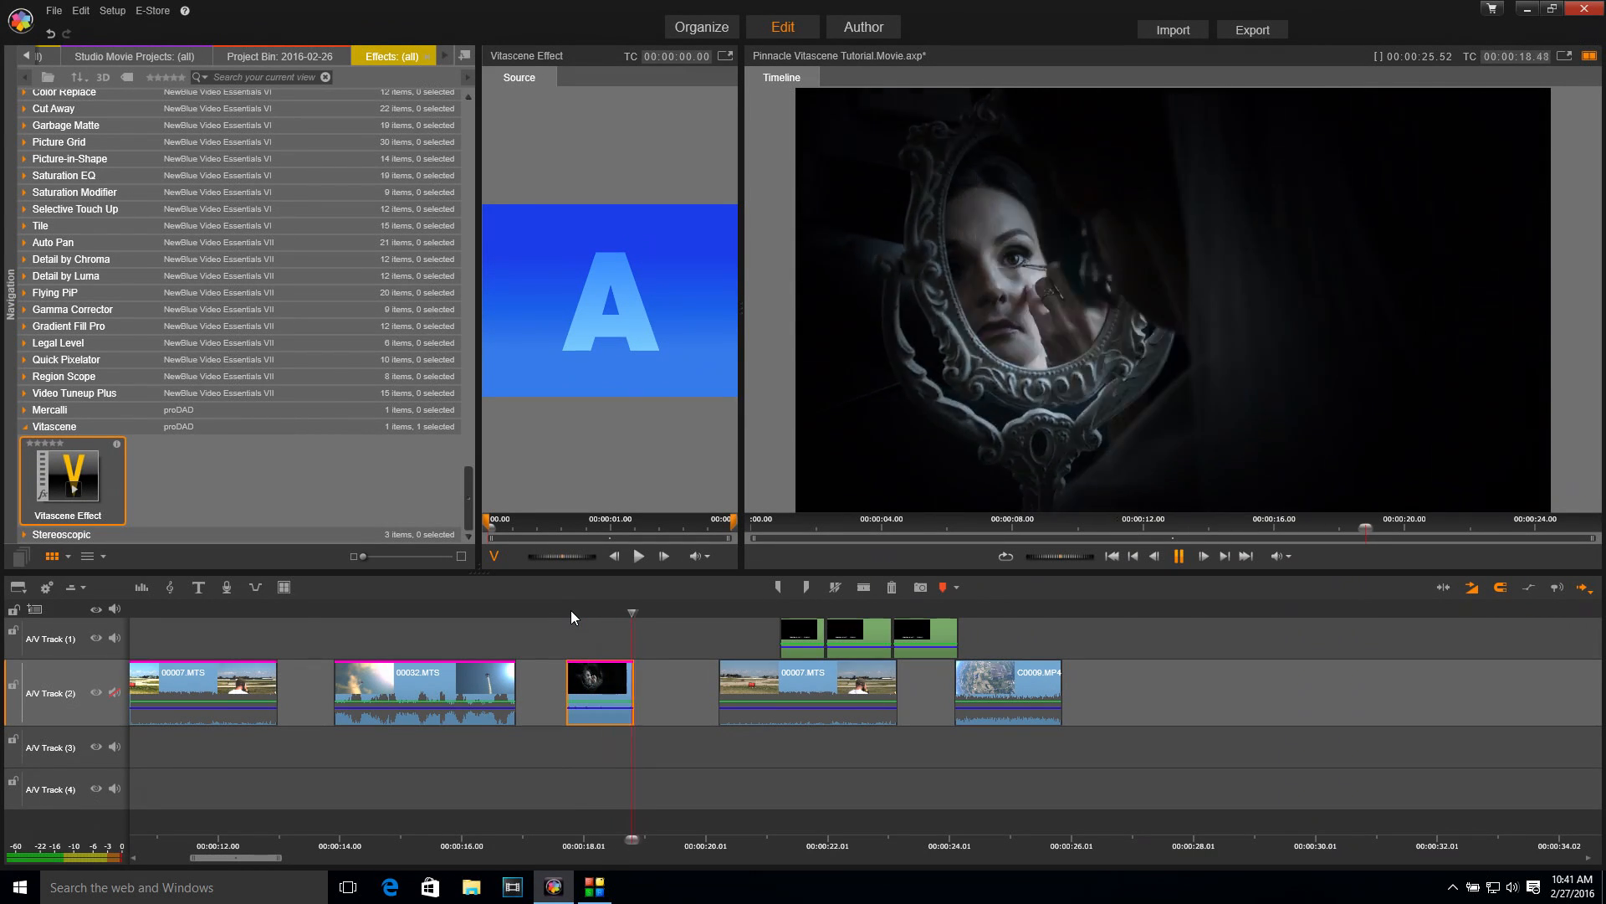
mouse_move(571, 611)
mouse_down()
mouse_move(613, 611)
mouse_move(584, 613)
mouse_up()
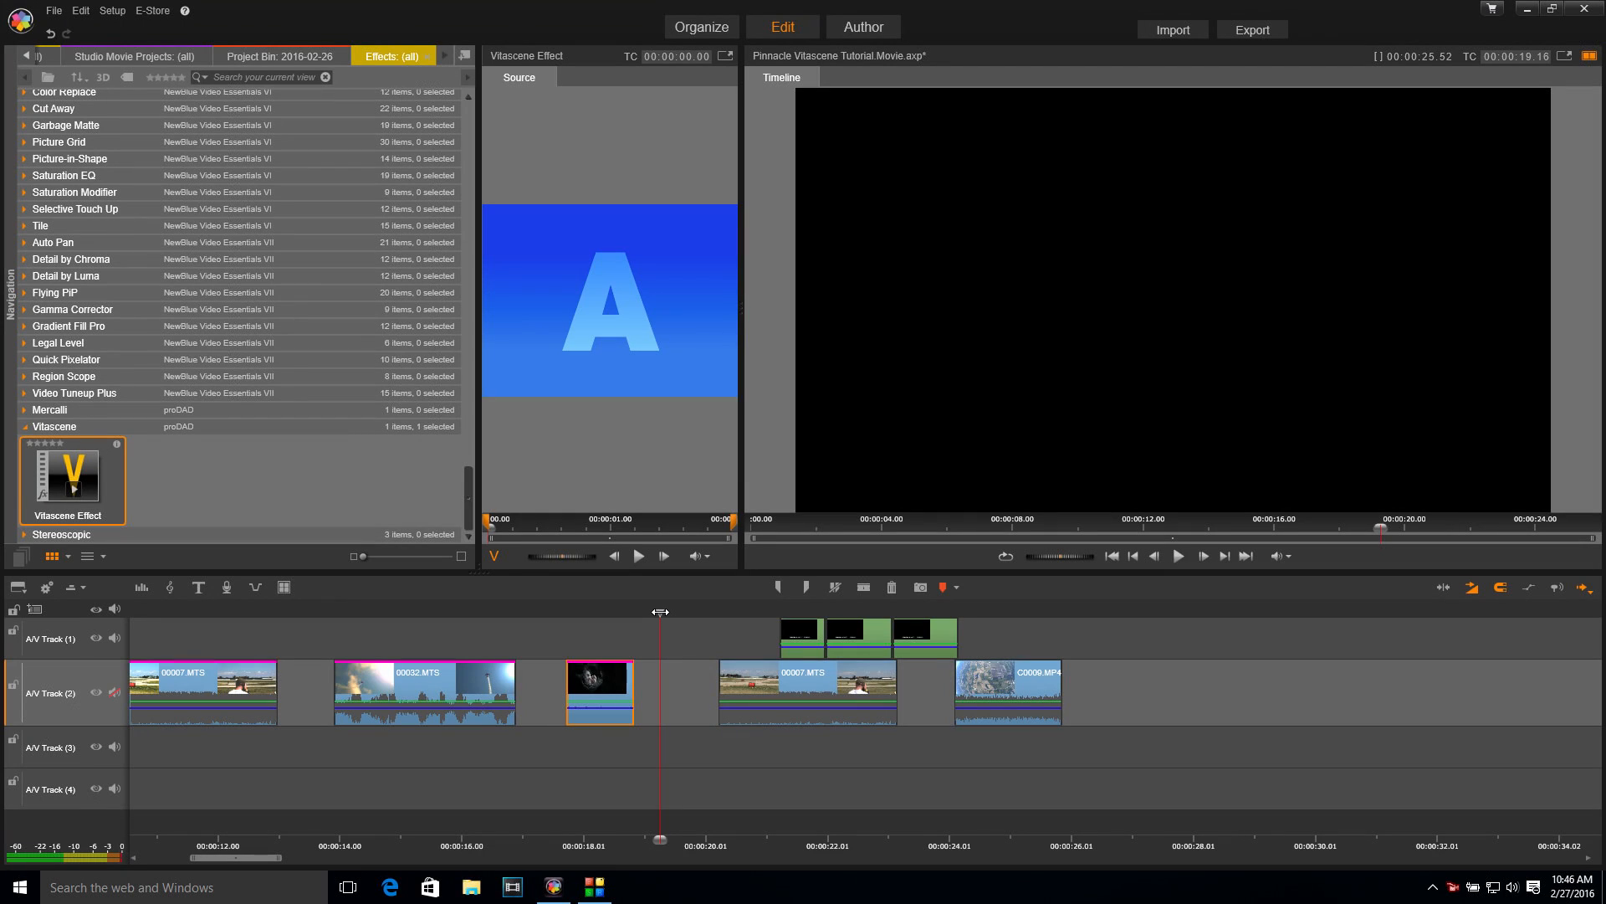
- Select the three clips on A/V Track (1) and move them together to start above the second 00007.MTS clip
drag(660, 613, 703, 616)
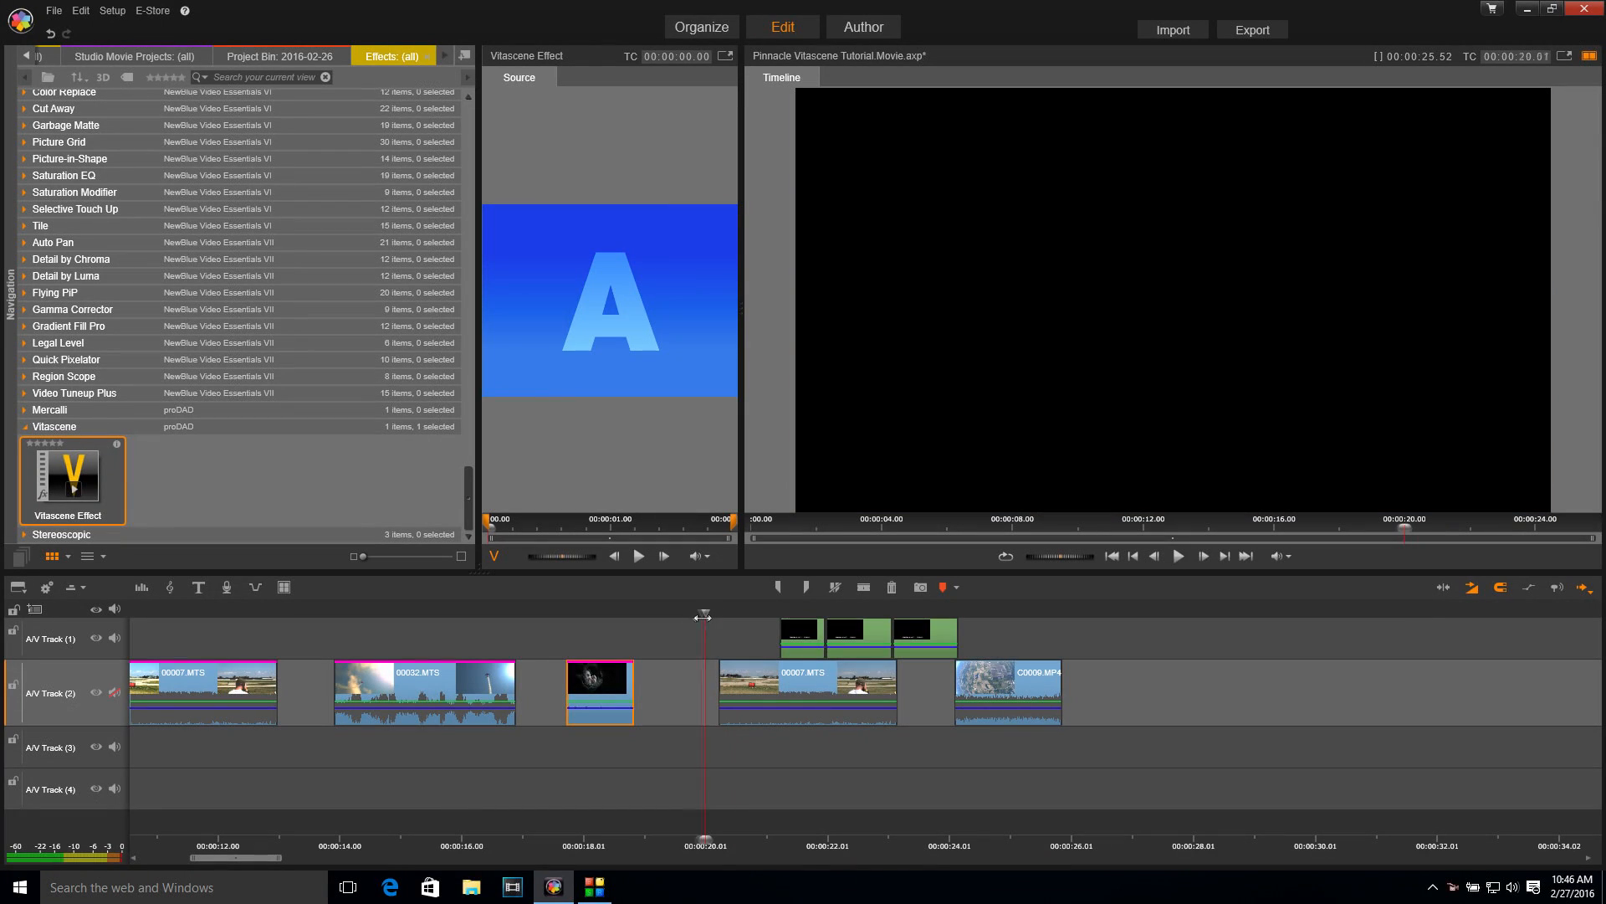
click(961, 630)
drag(1027, 639, 762, 637)
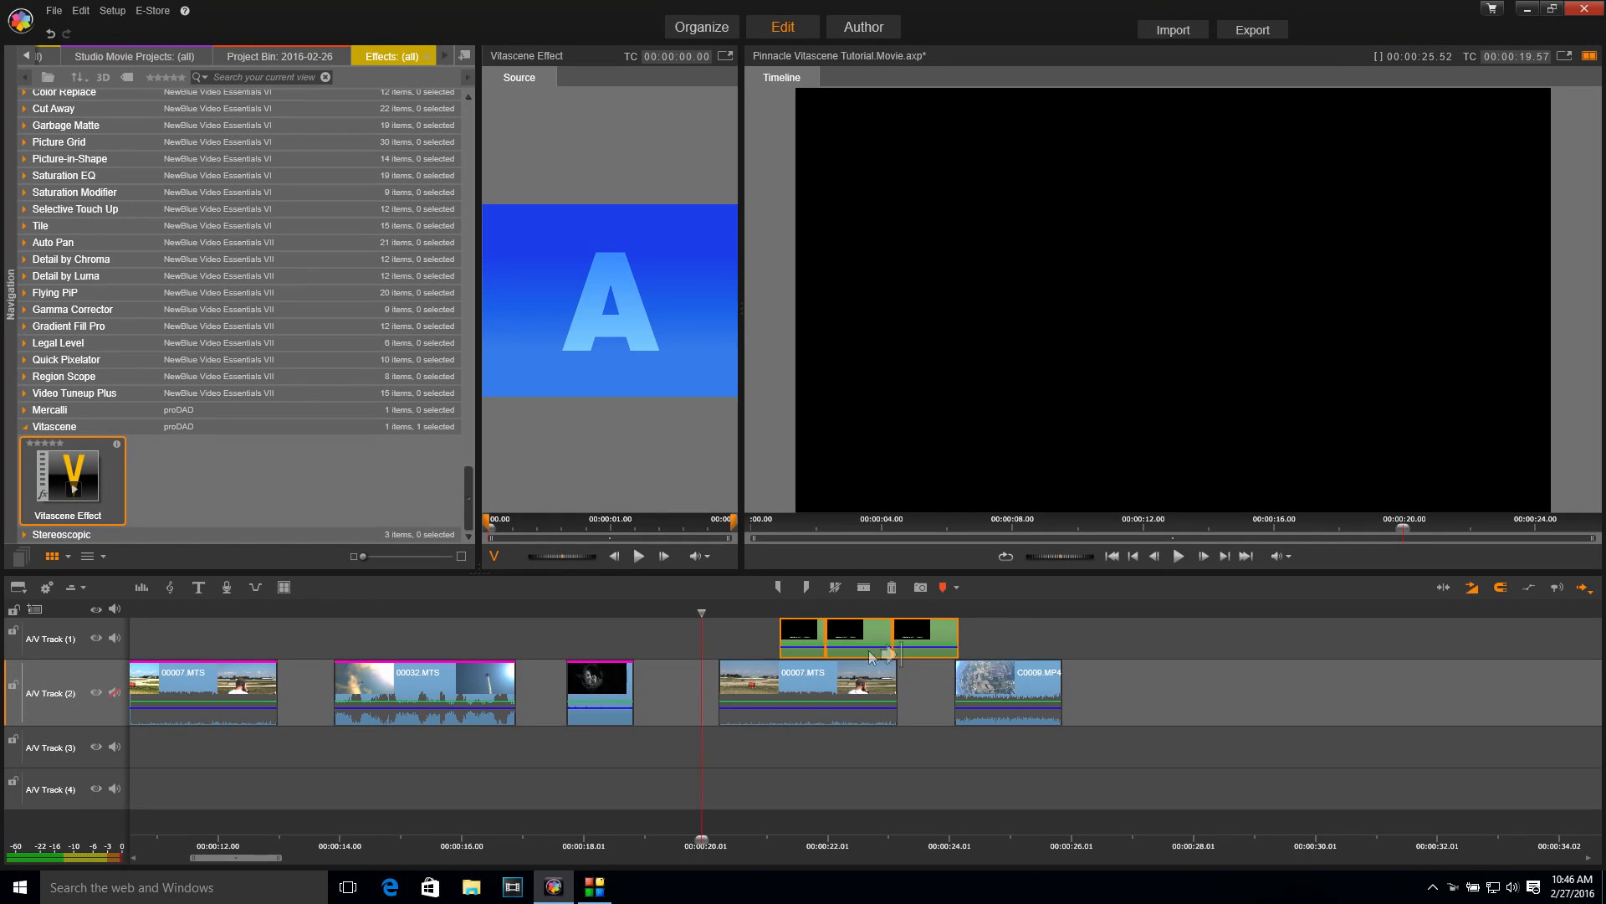
drag(926, 644, 865, 645)
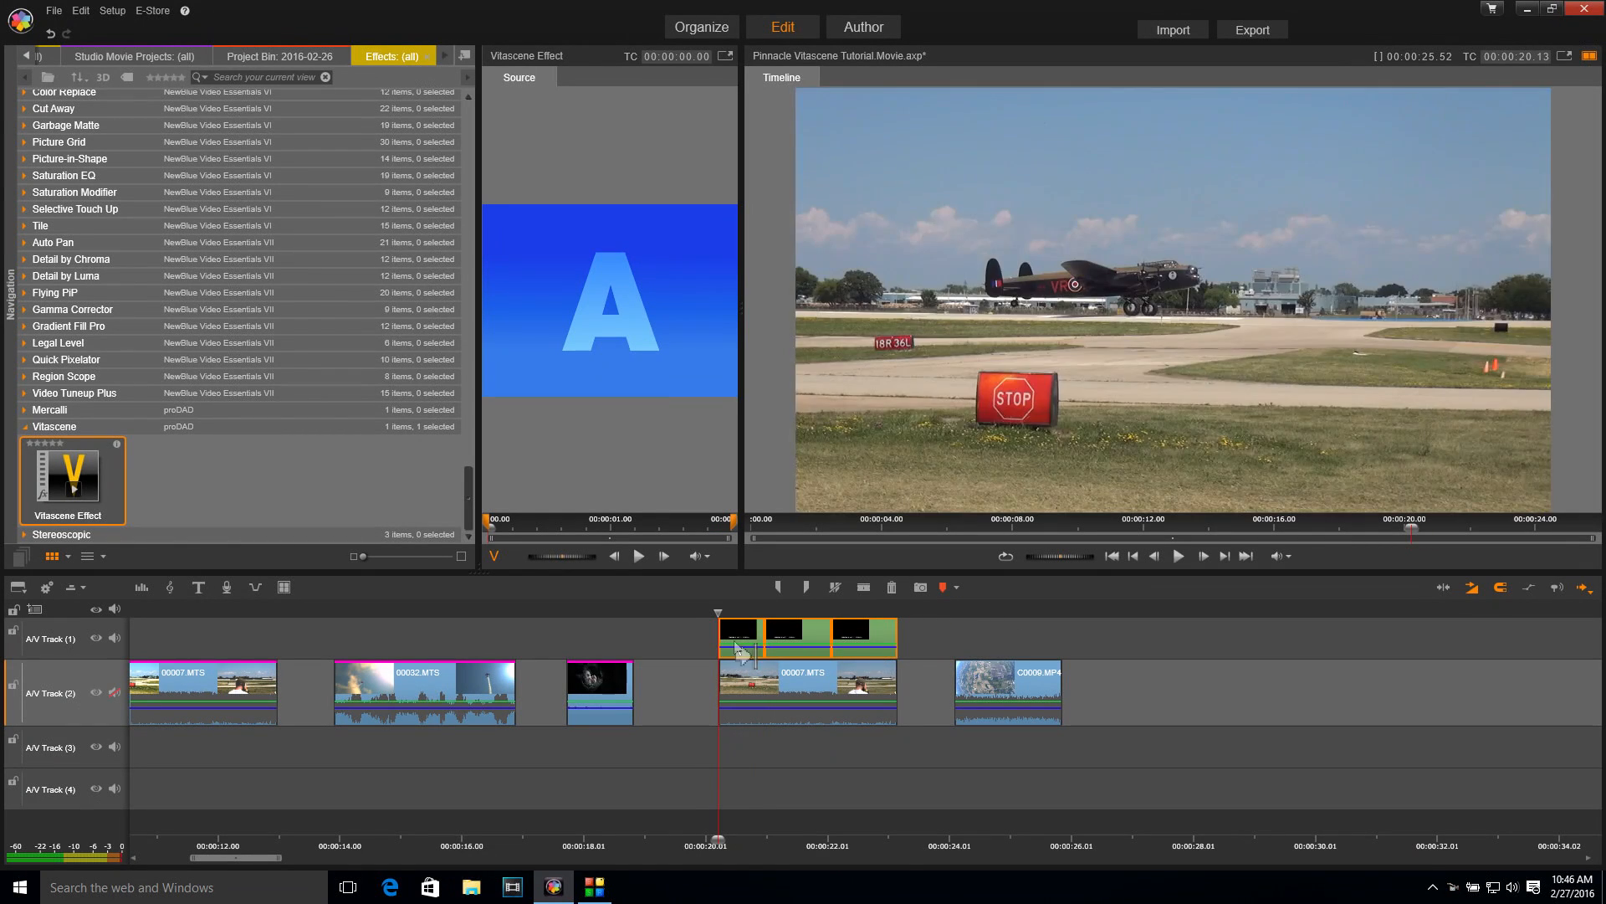
- Scrub through the second 00007.MTS clip to review the titles placed above it
drag(719, 613, 782, 614)
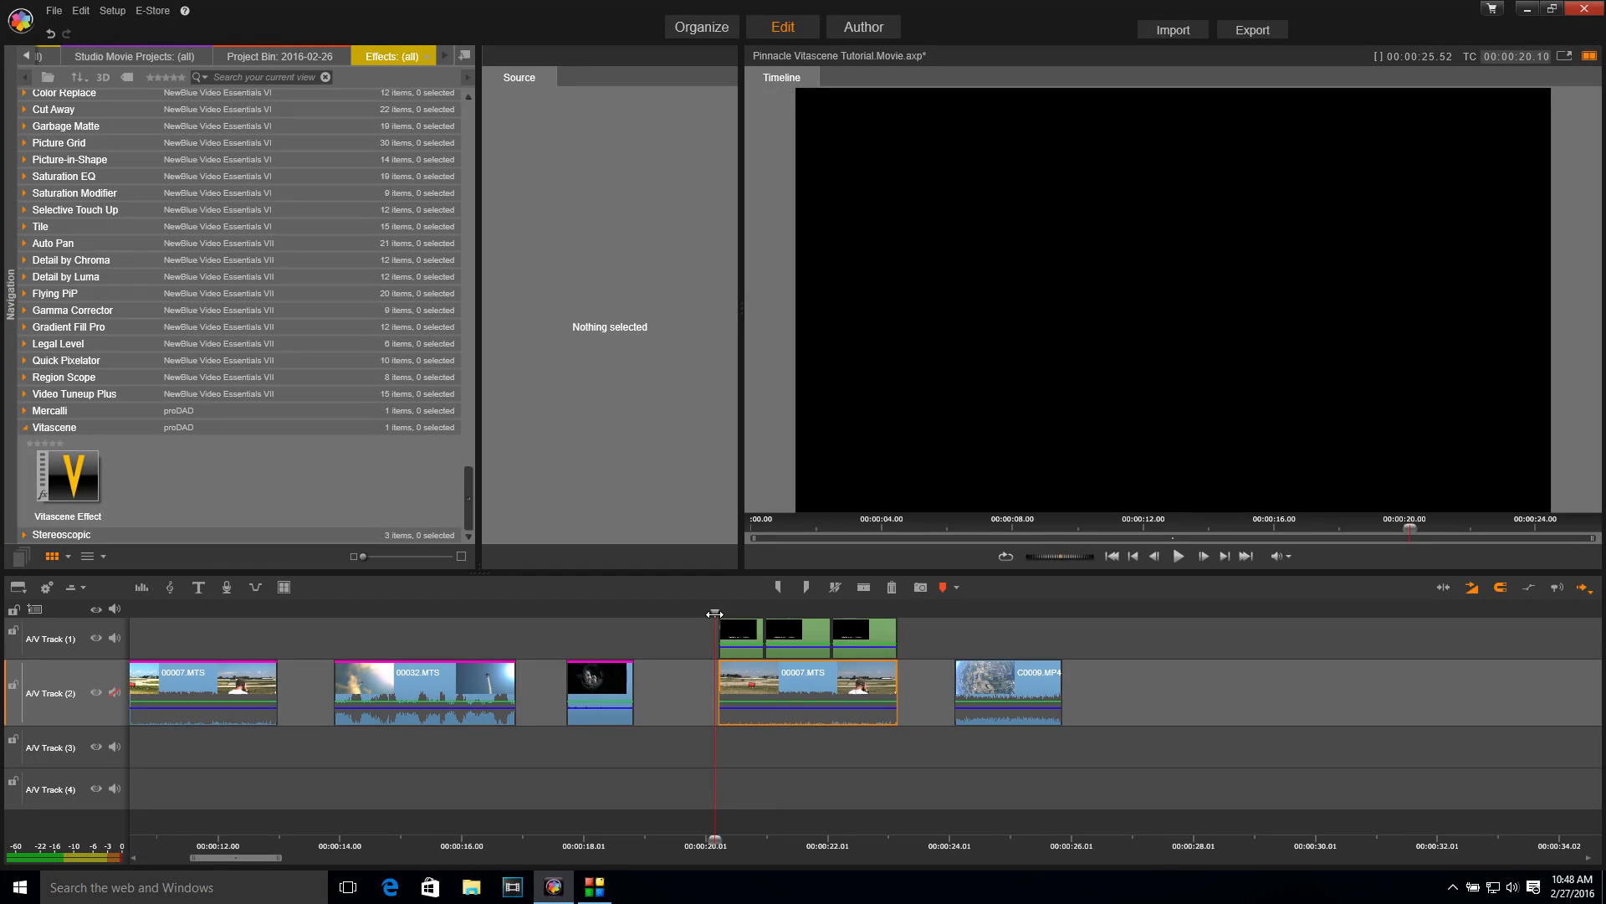
mouse_move(714, 613)
mouse_down()
mouse_move(854, 606)
mouse_move(719, 613)
mouse_up()
drag(592, 629, 741, 636)
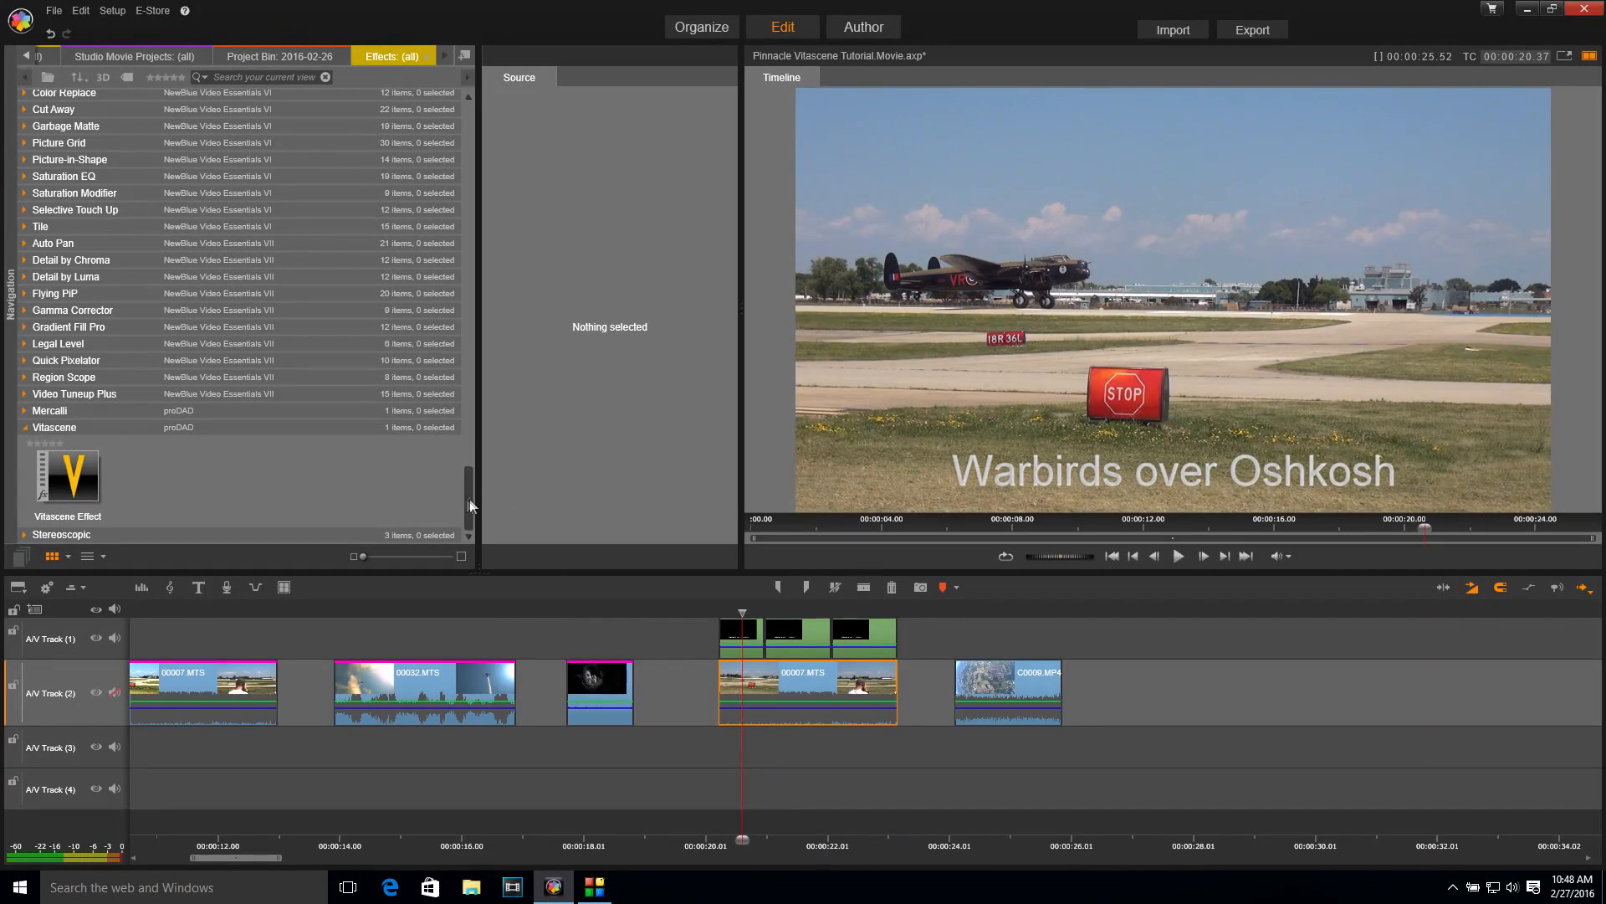
- Apply the saved Old Film Airventure FX composition to the second 00007.MTS clip
drag(474, 503, 469, 382)
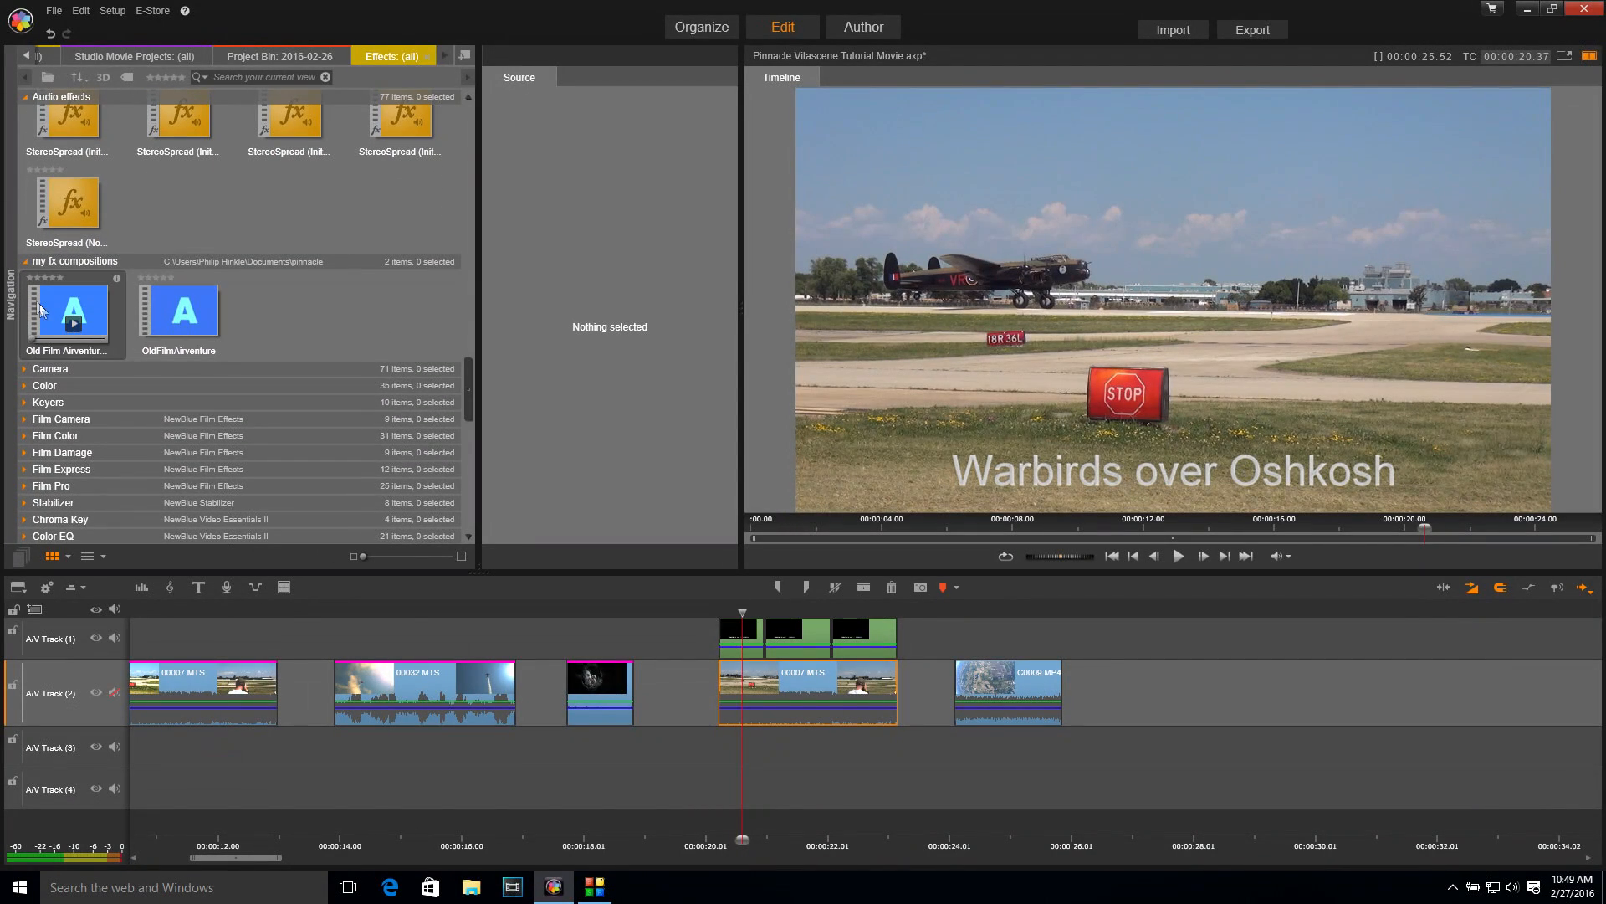
click(46, 297)
drag(44, 292, 753, 684)
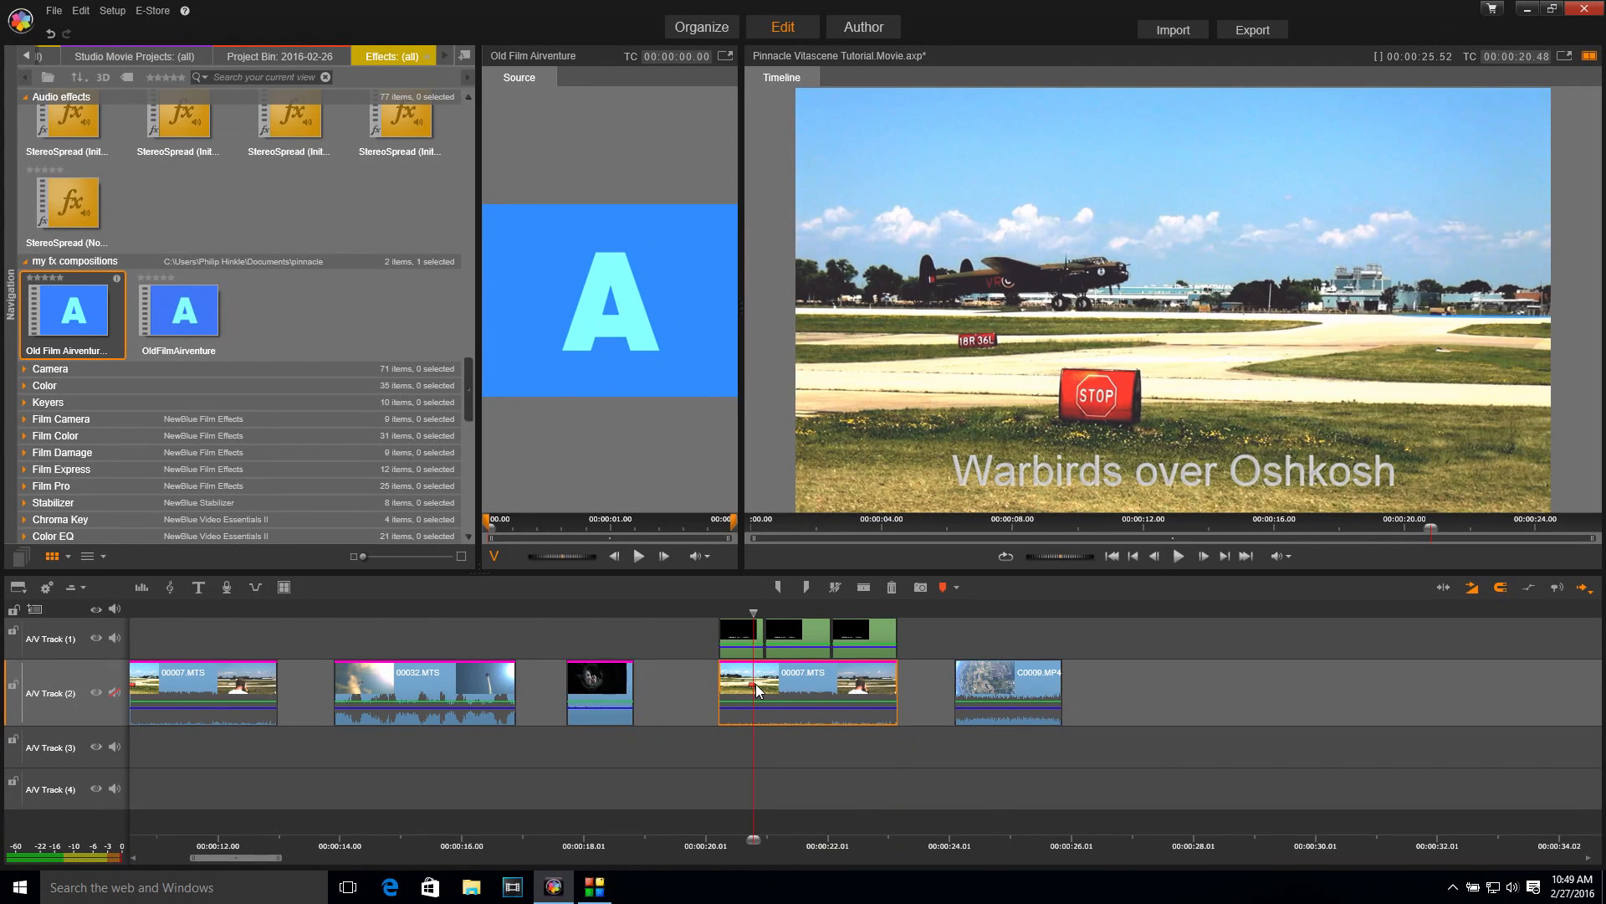
- Scrub through the second 00007.MTS clip and check the old film look under each of the three title clips
click(139, 609)
click(751, 607)
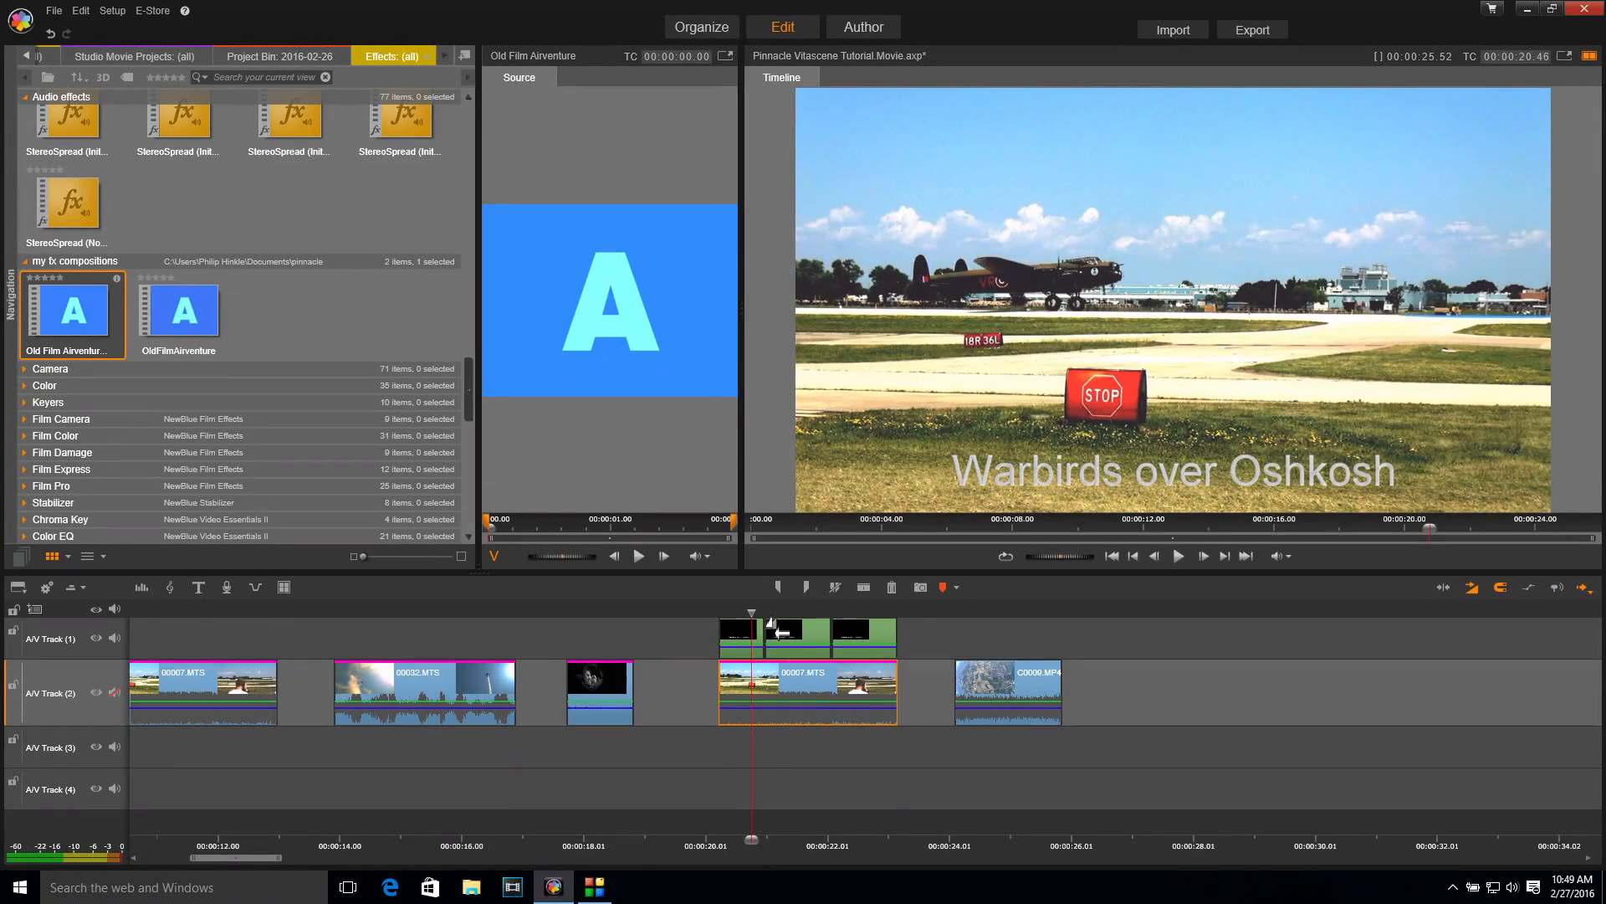
mouse_move(752, 612)
mouse_down()
mouse_move(864, 598)
mouse_move(720, 615)
mouse_move(862, 610)
mouse_move(737, 613)
mouse_up()
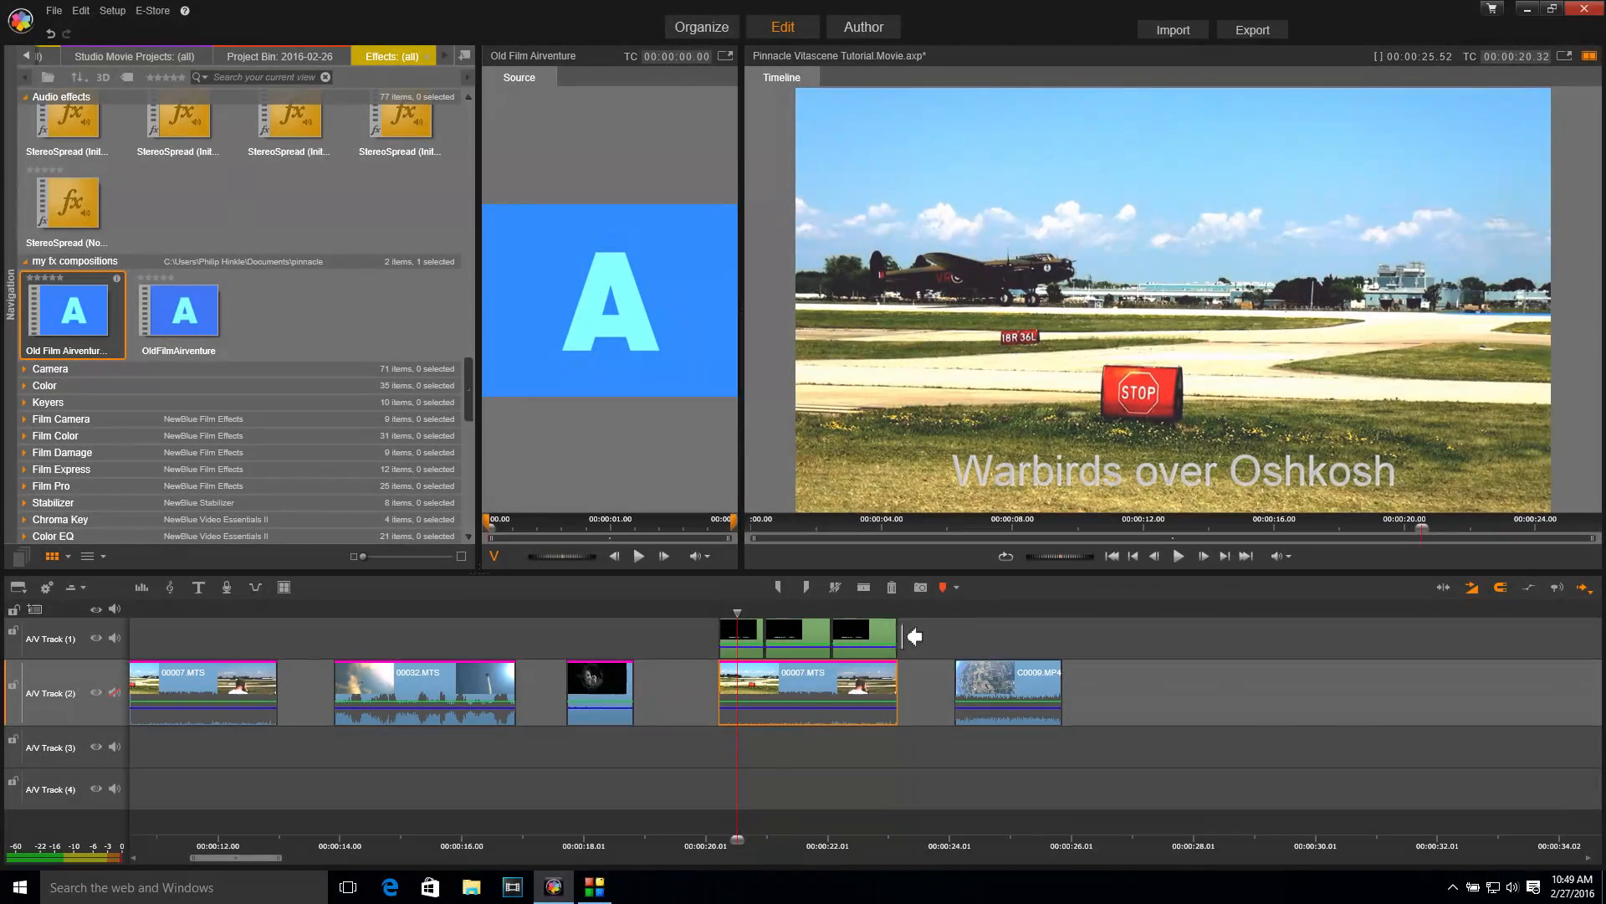
drag(774, 614, 810, 614)
click(857, 642)
click(752, 643)
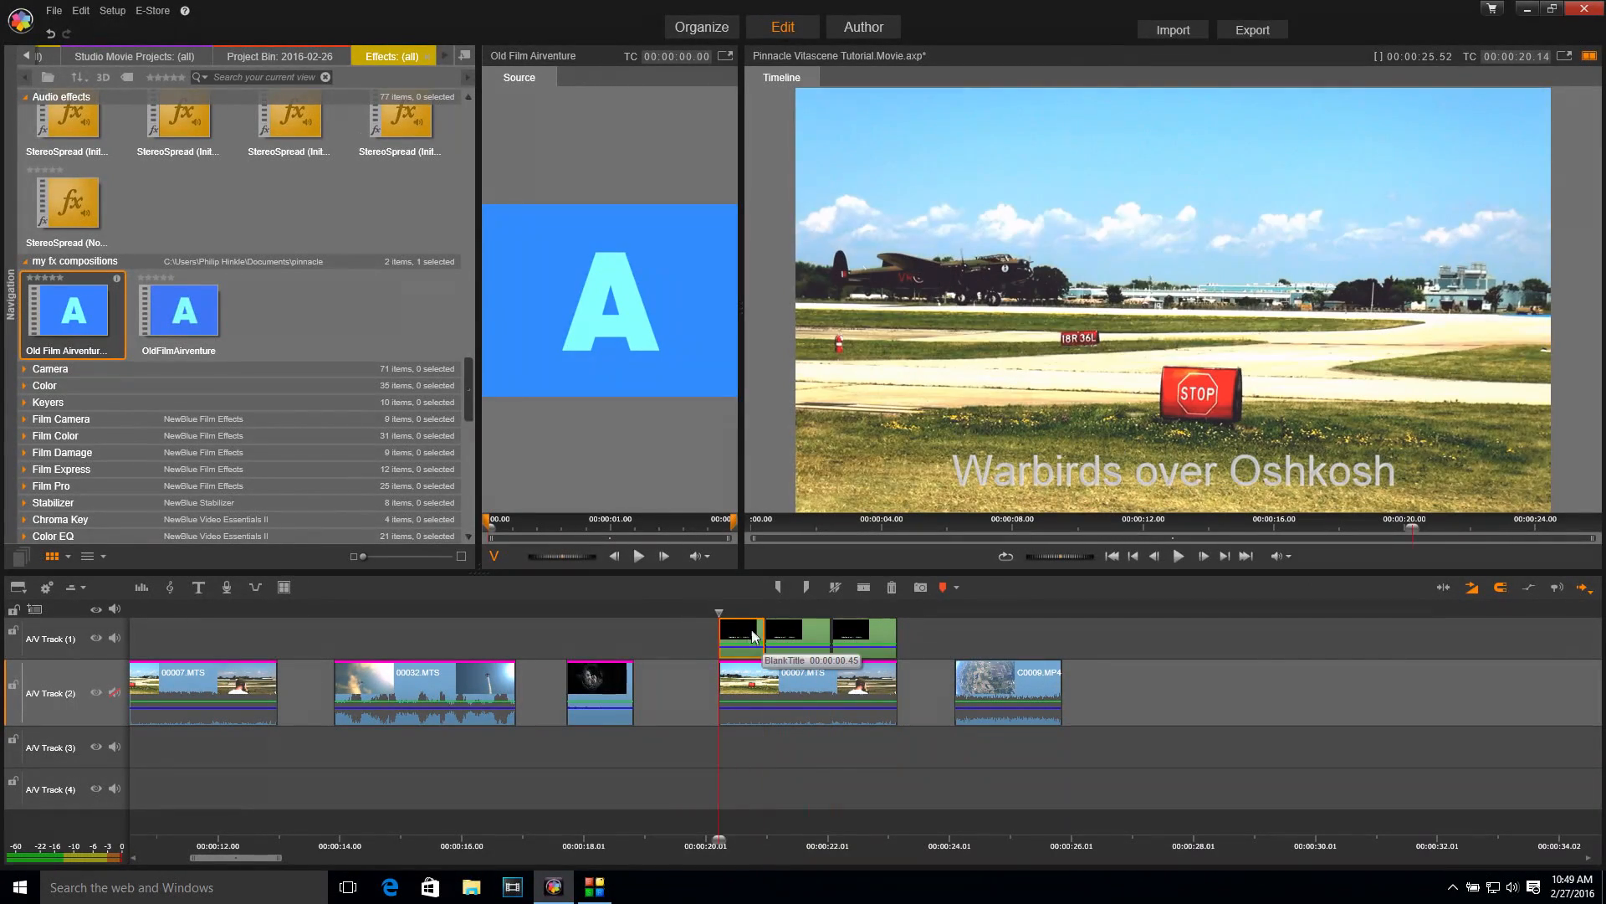
drag(721, 612, 799, 611)
click(788, 637)
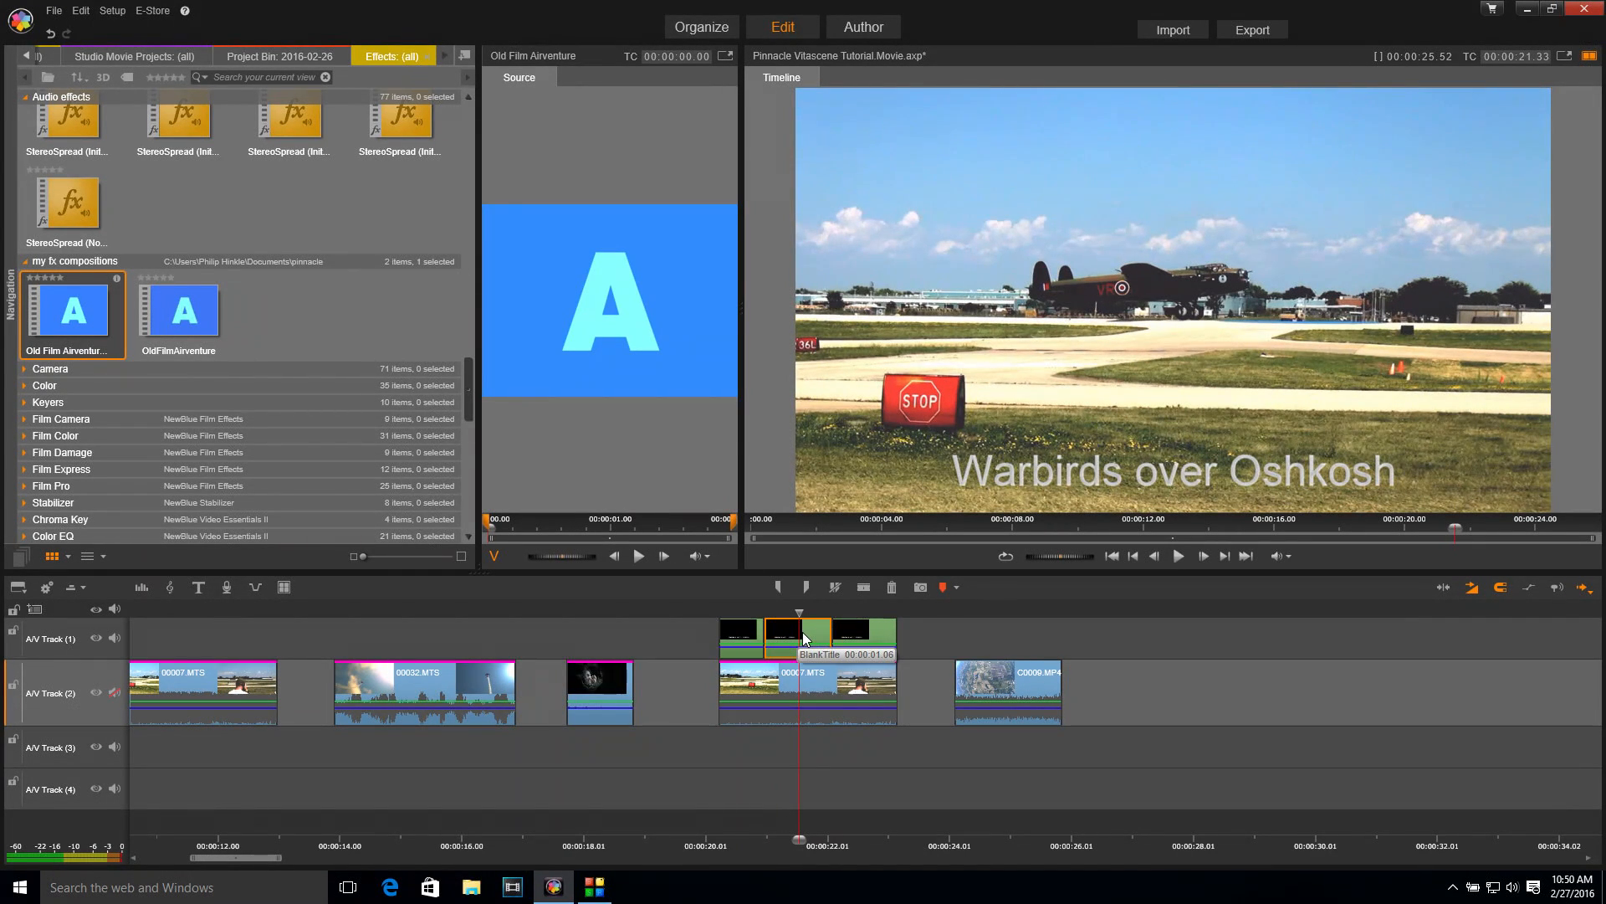
drag(788, 616, 852, 615)
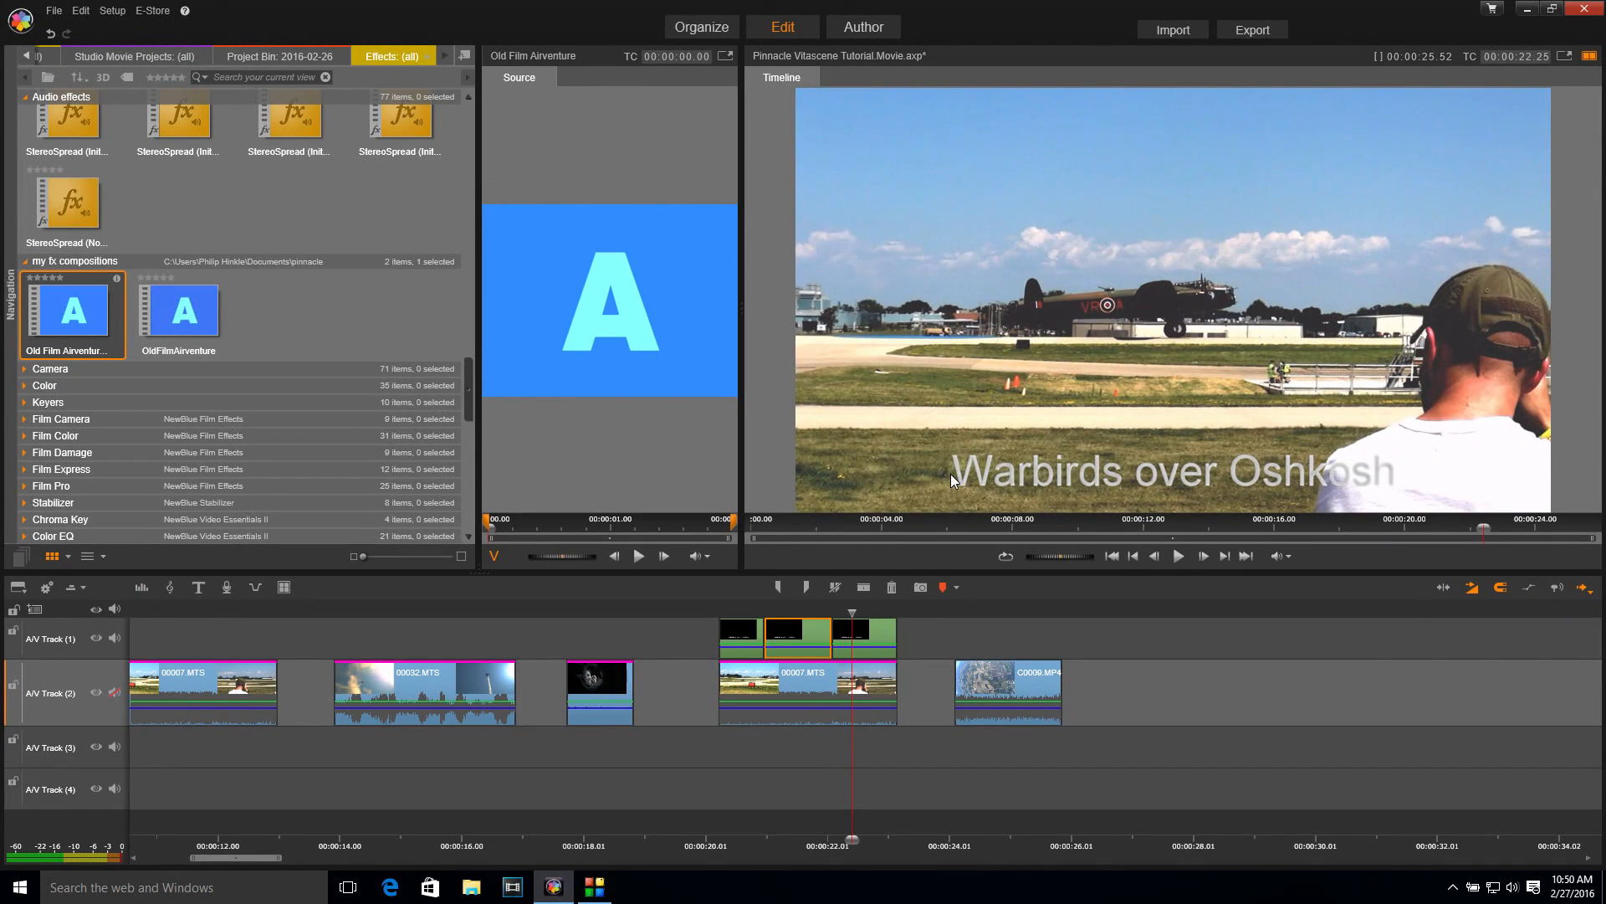
- Add the Vitascene Effect to the middle title clip on A/V Track (1) and open its plug-in for editing
drag(469, 380, 480, 498)
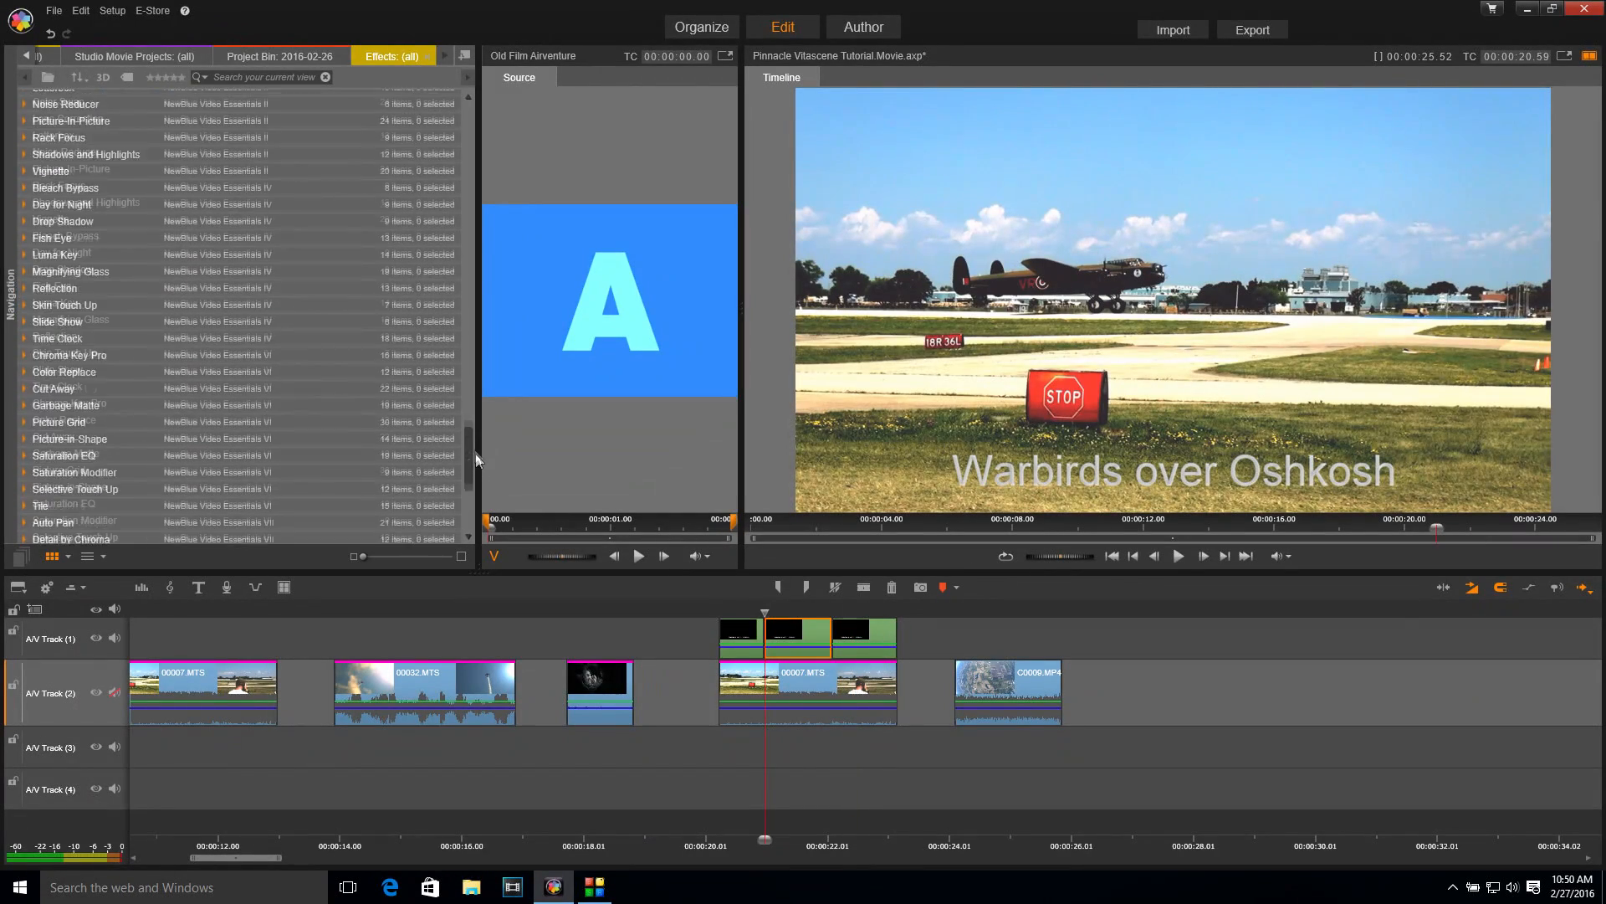
click(57, 475)
drag(57, 475, 798, 637)
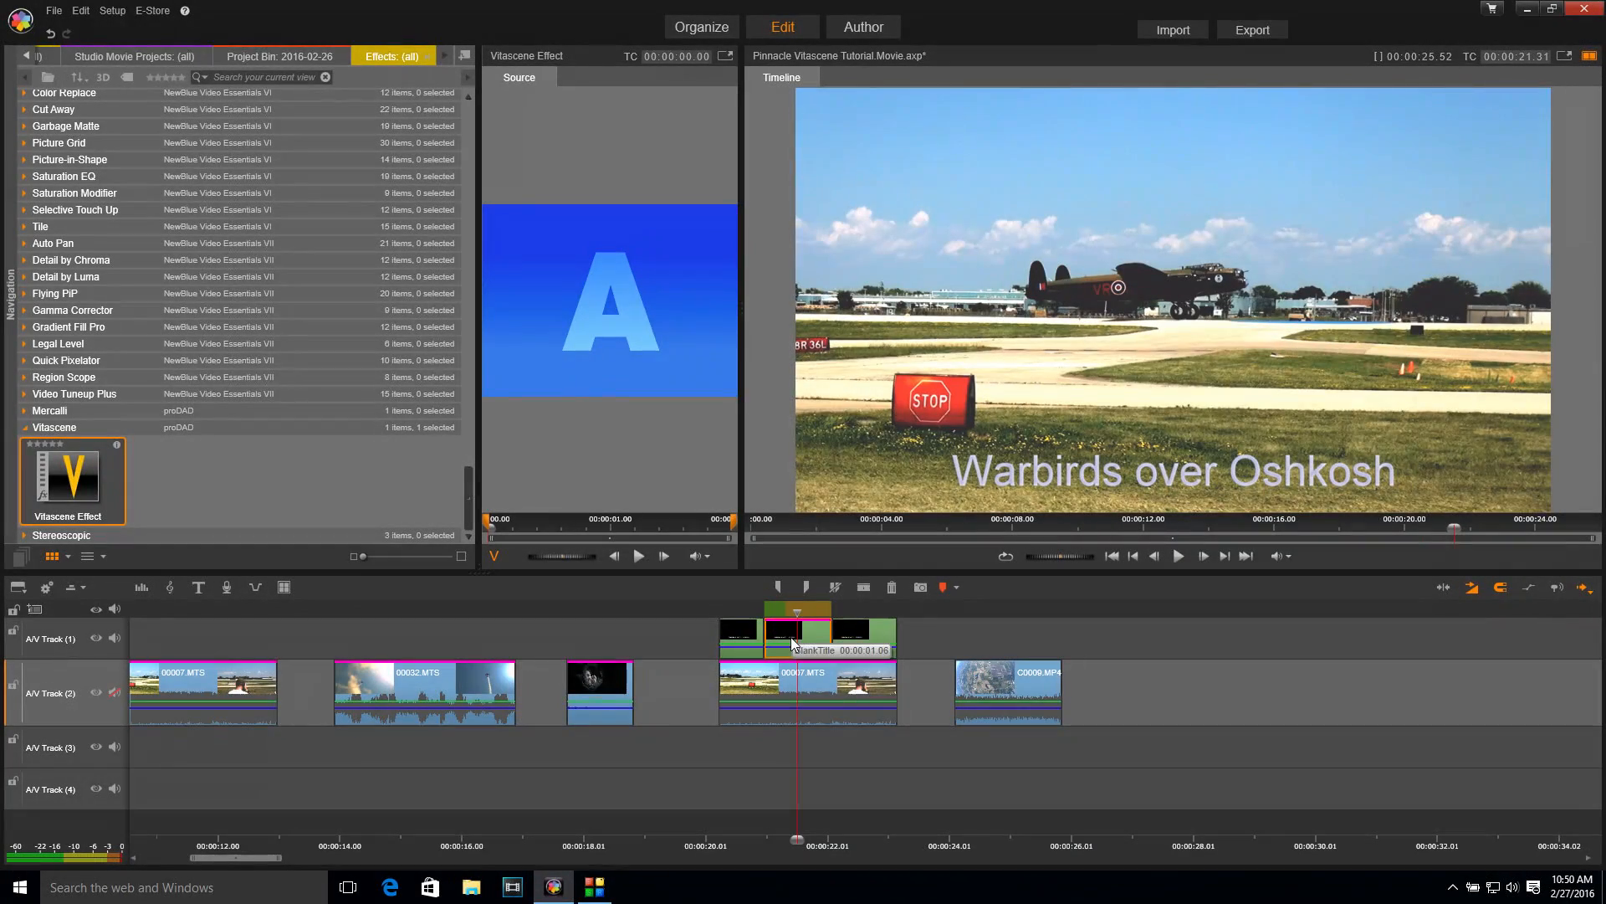
right_click(797, 645)
mouse_move(821, 555)
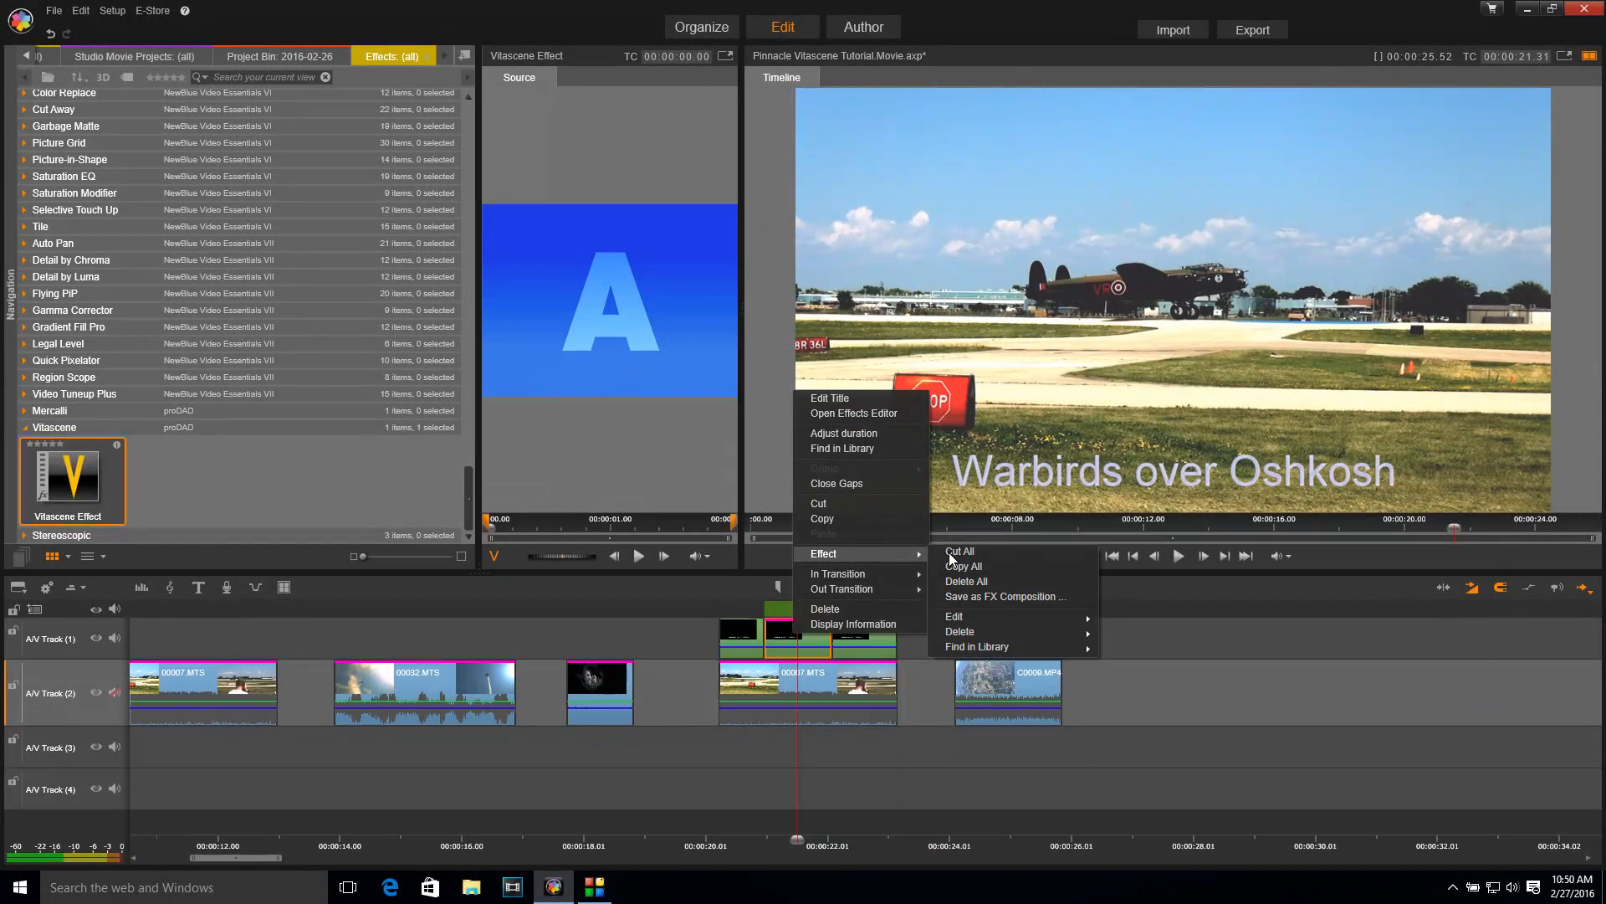
mouse_move(980, 619)
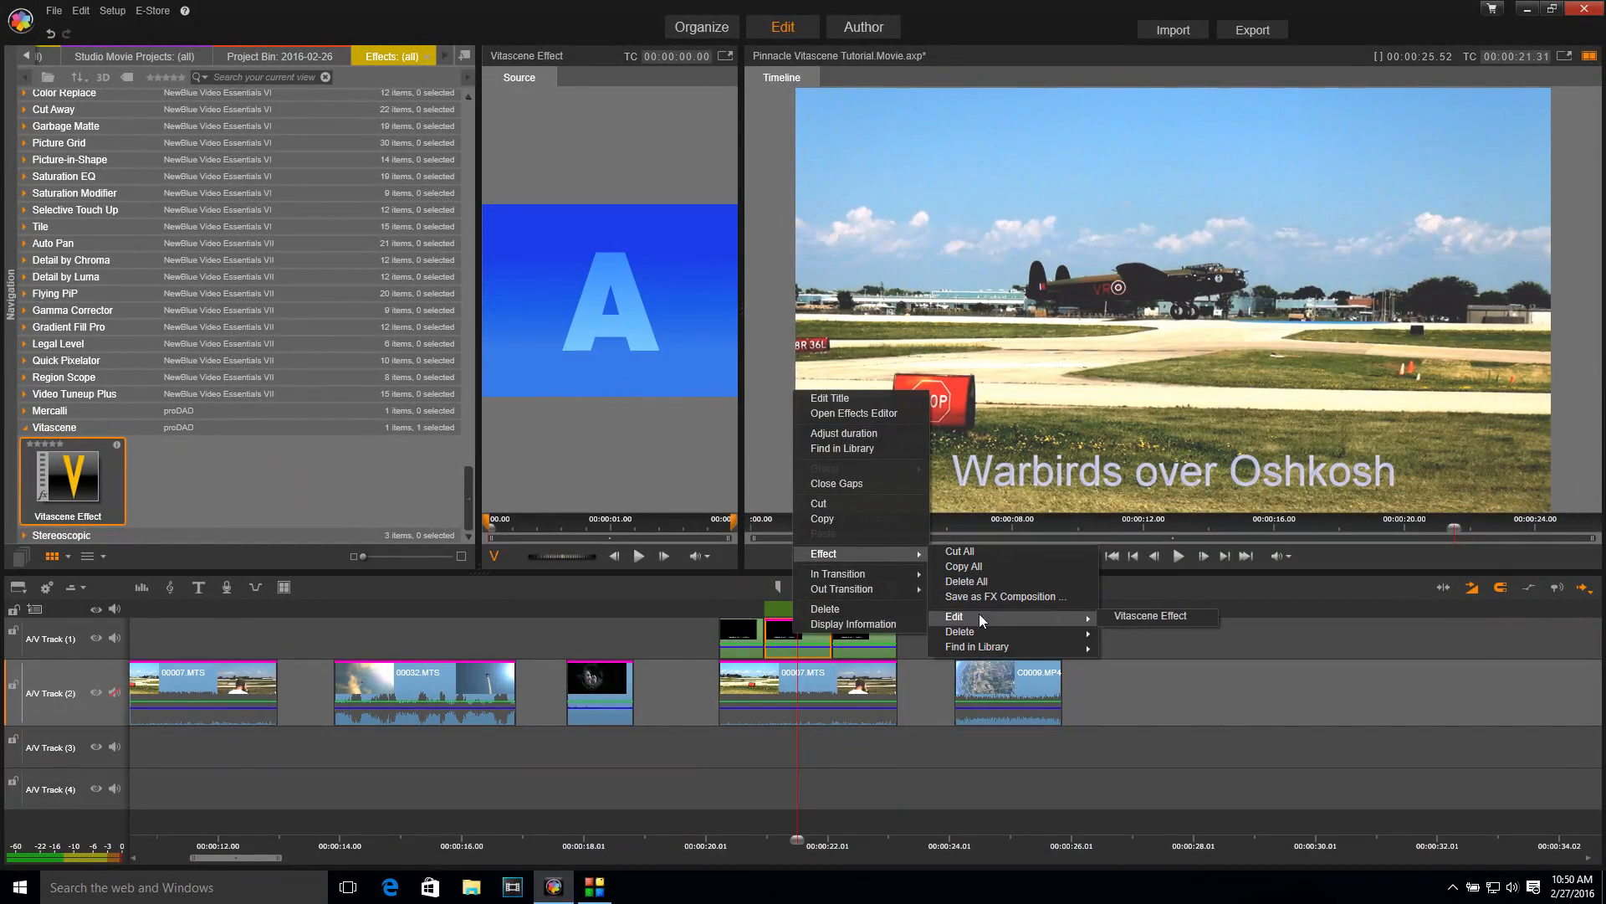
click(1150, 617)
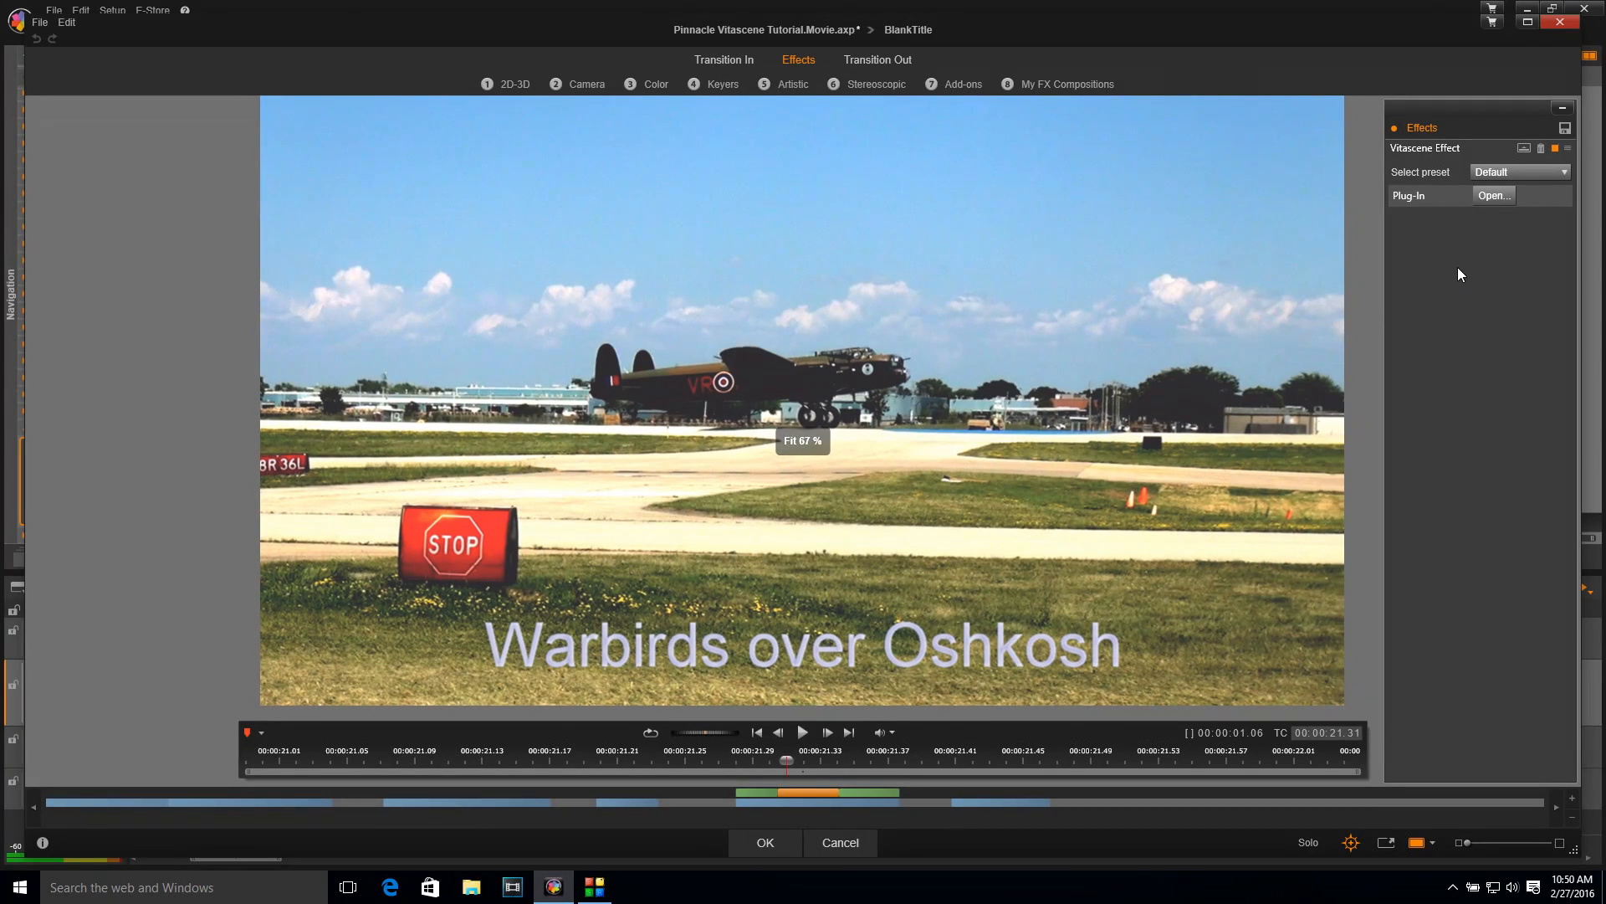
click(1493, 194)
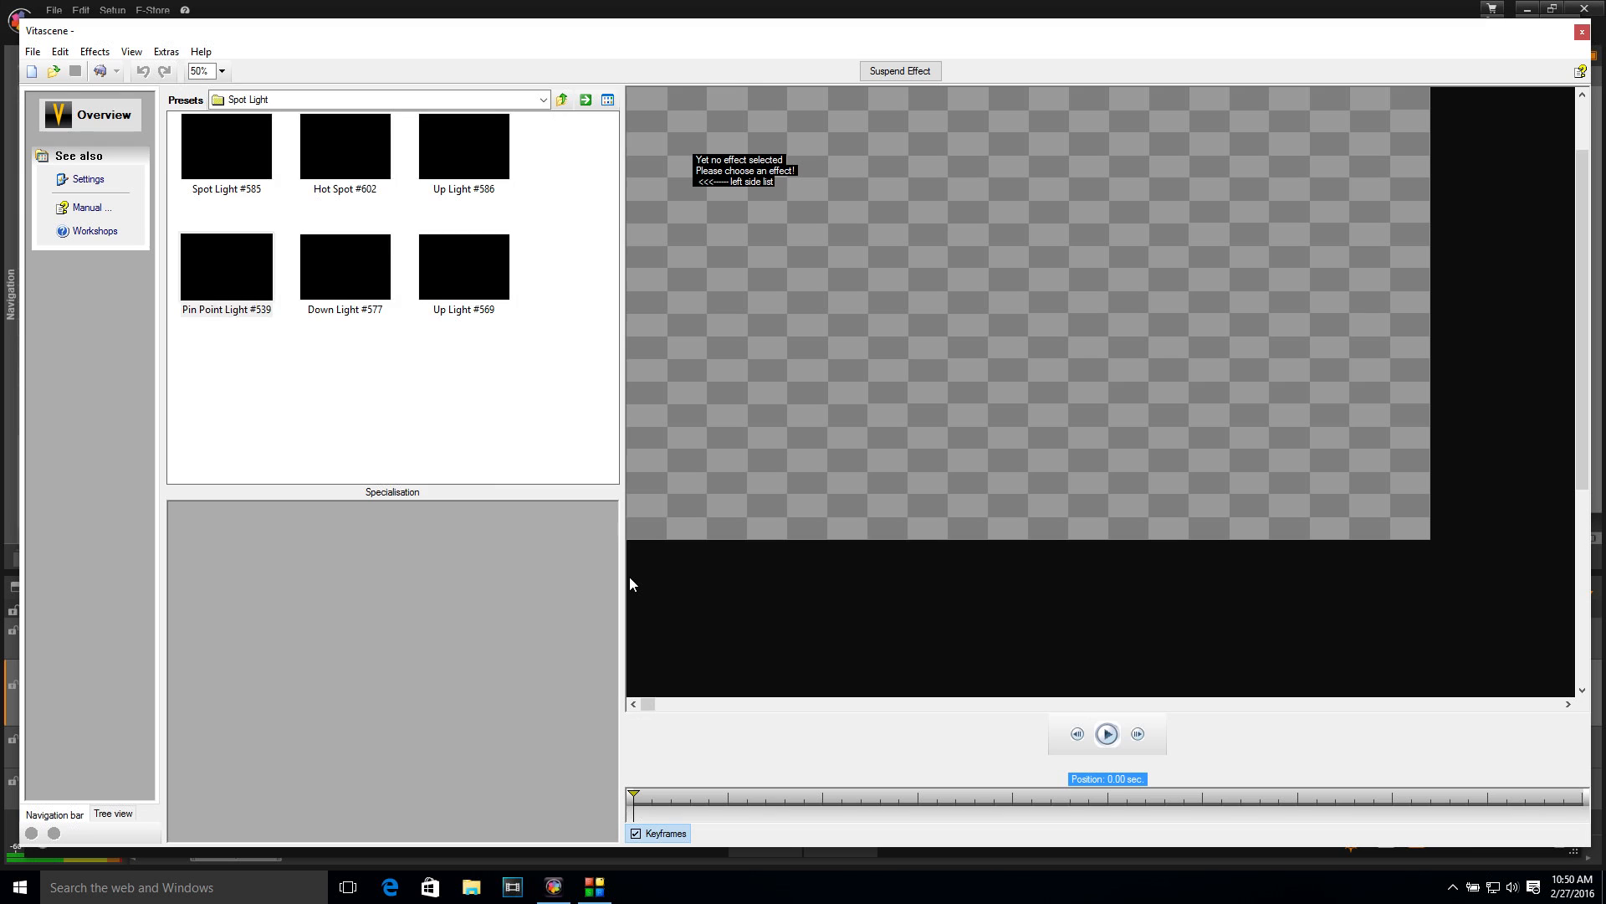
- Apply the Search Light #623 preset from Text/Logo + Light to the middle title and accept the changes
click(281, 100)
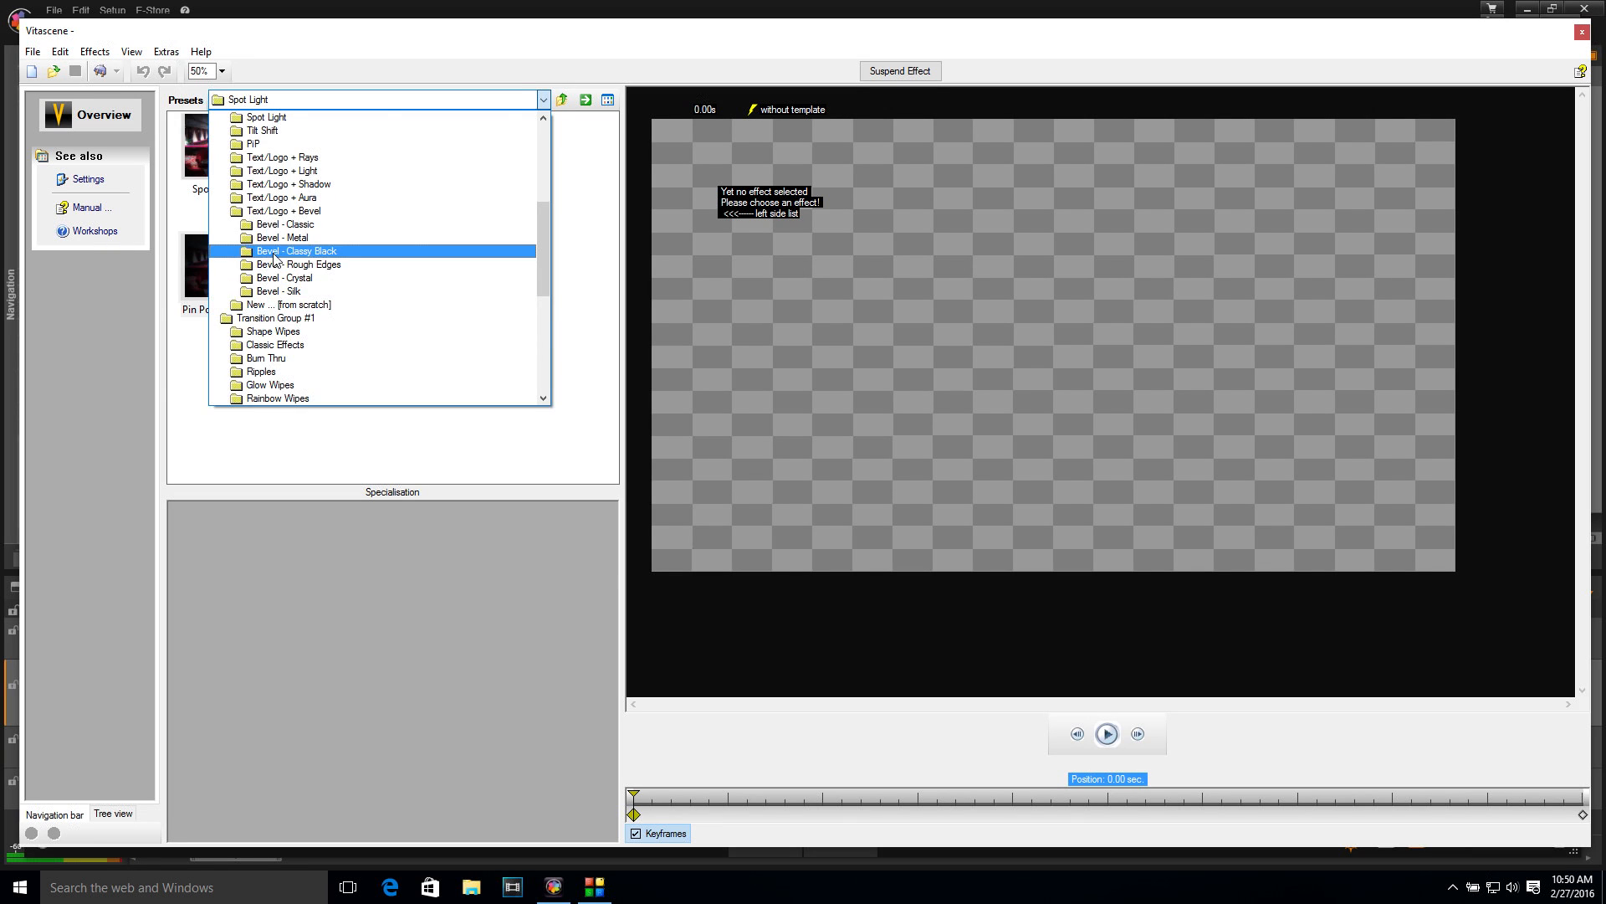
click(286, 157)
click(299, 101)
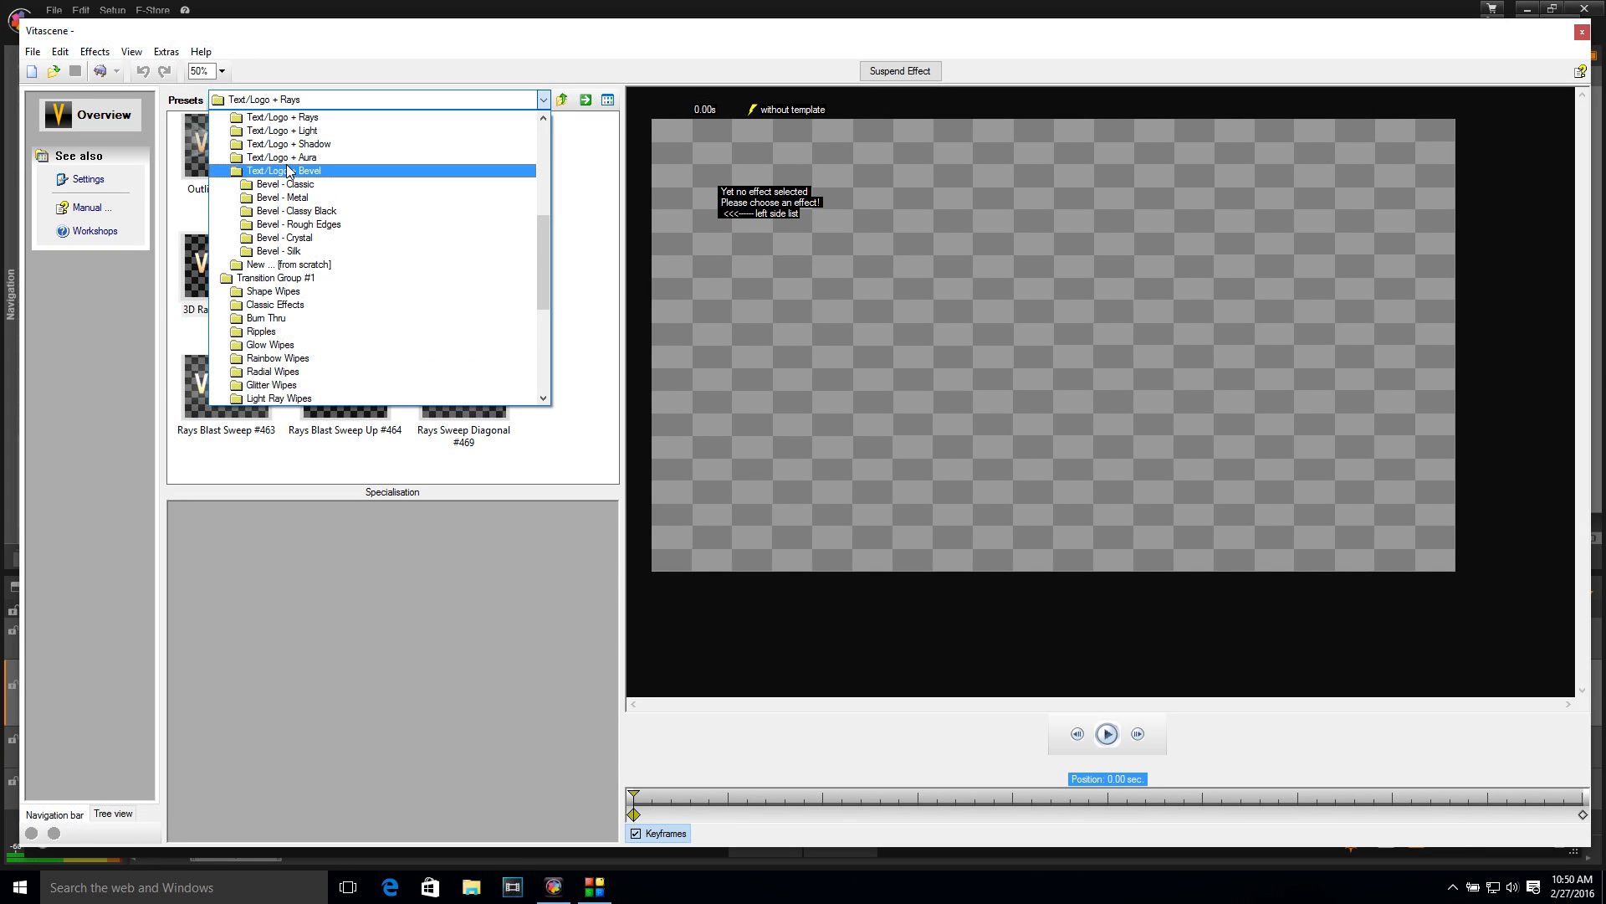
click(305, 129)
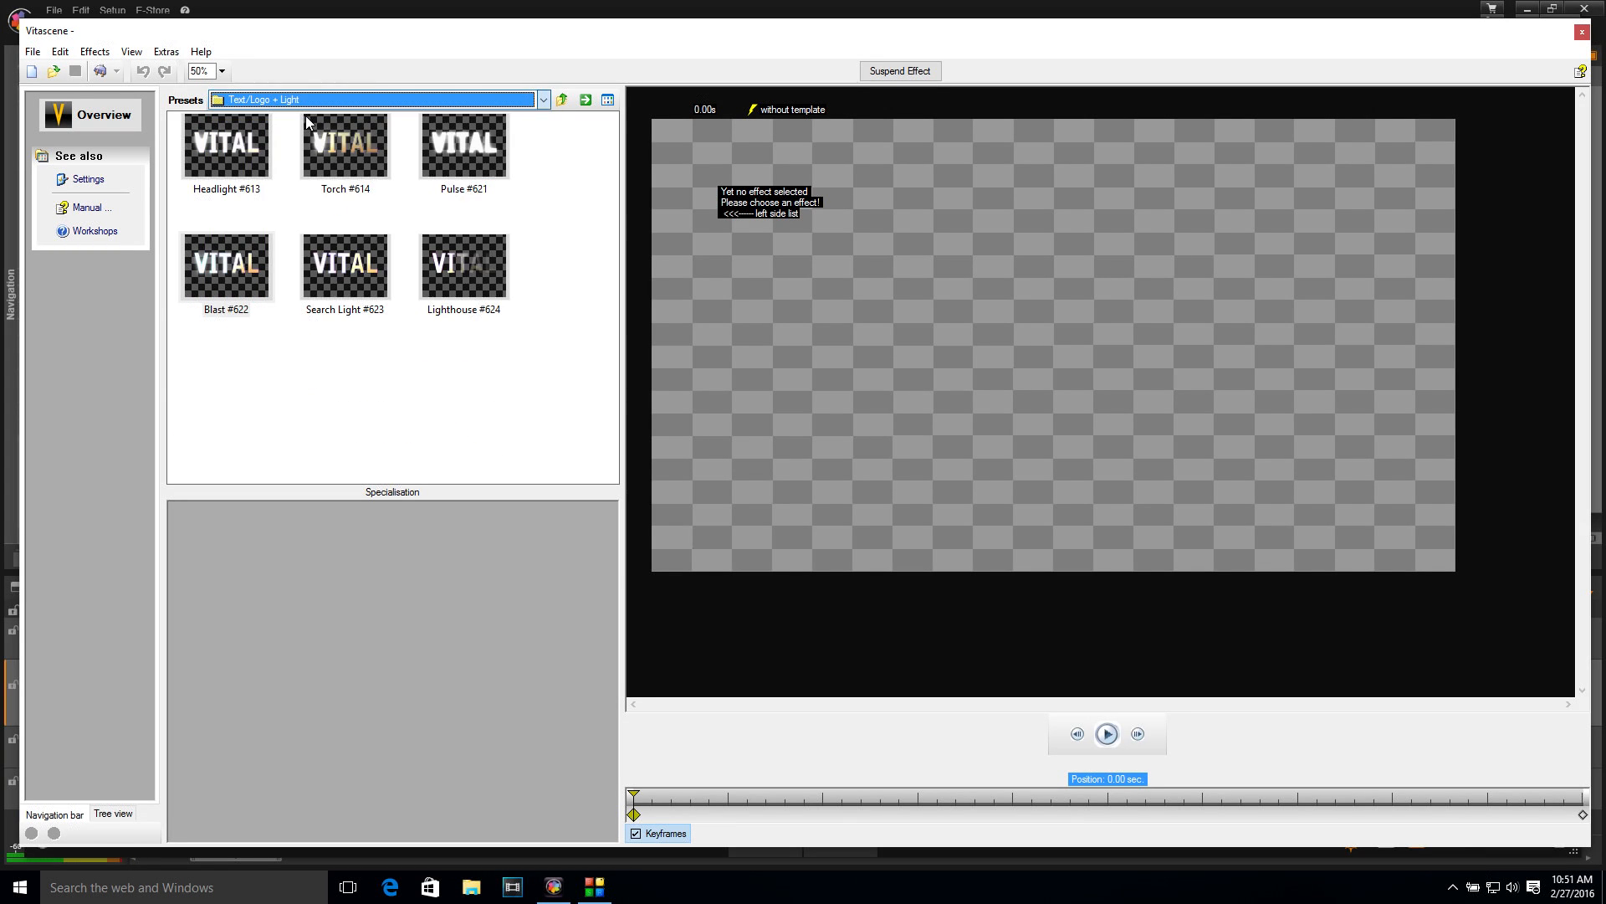
click(332, 266)
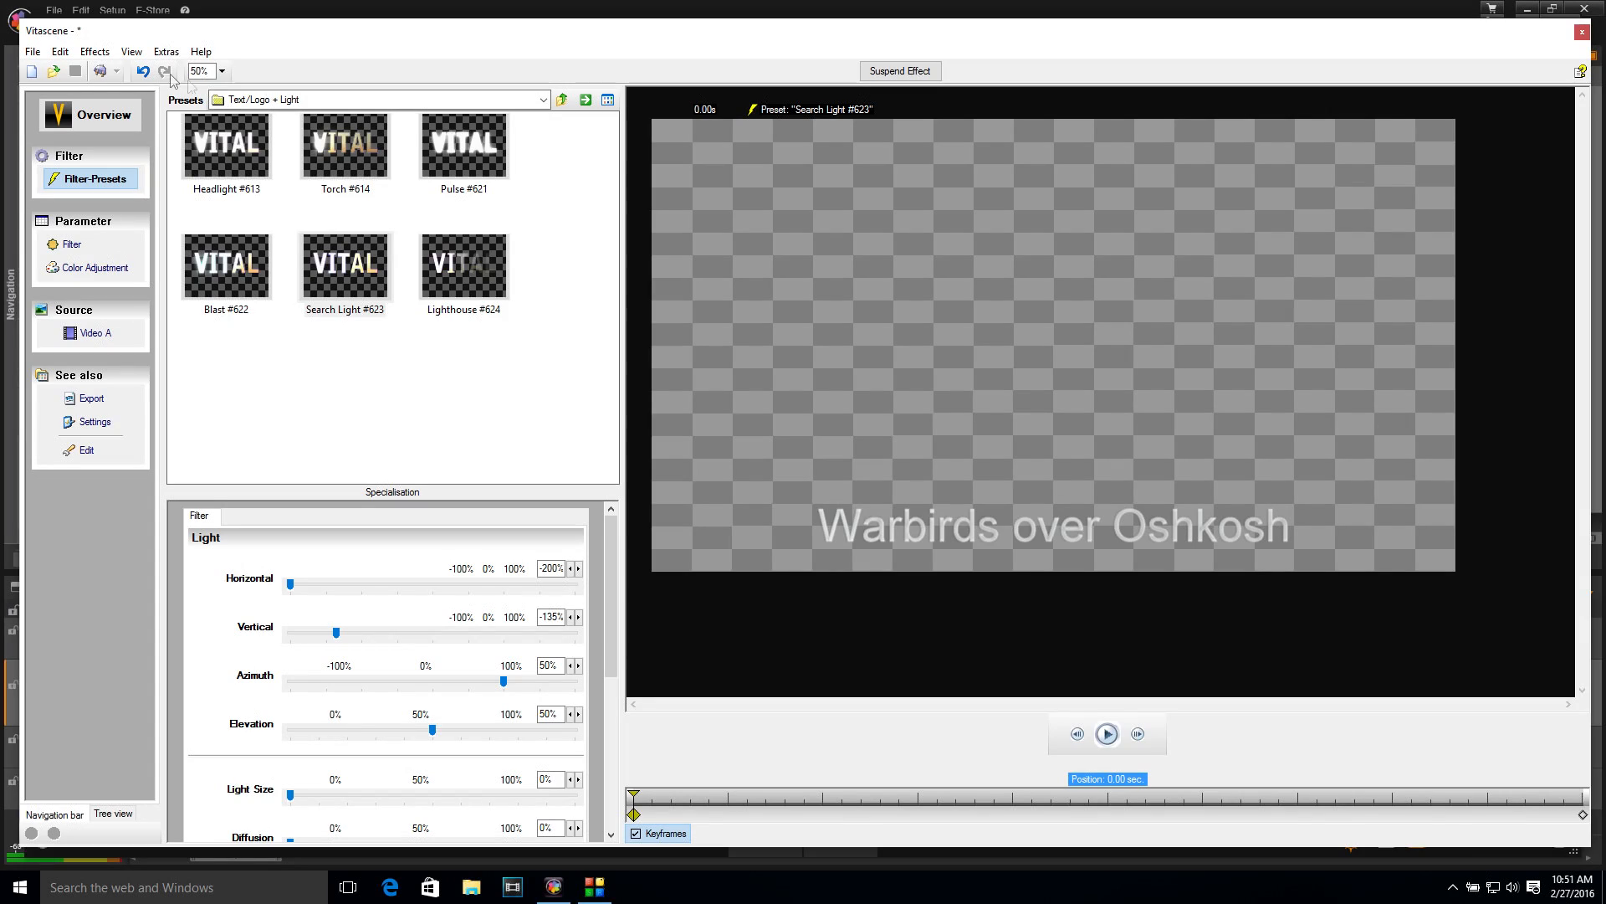
click(99, 72)
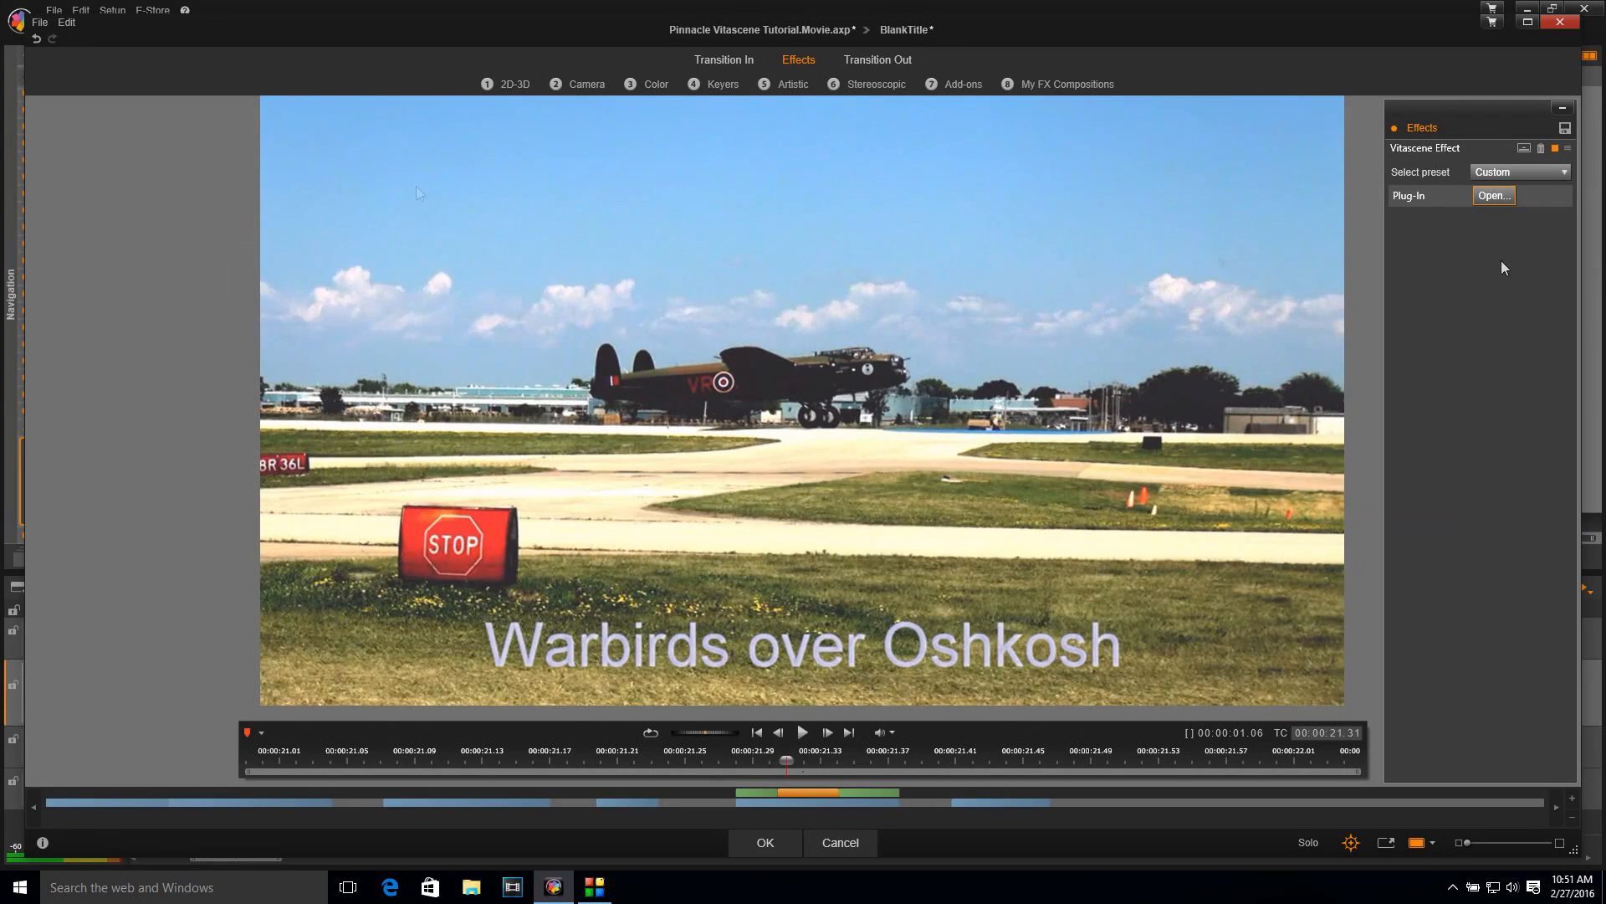
click(766, 842)
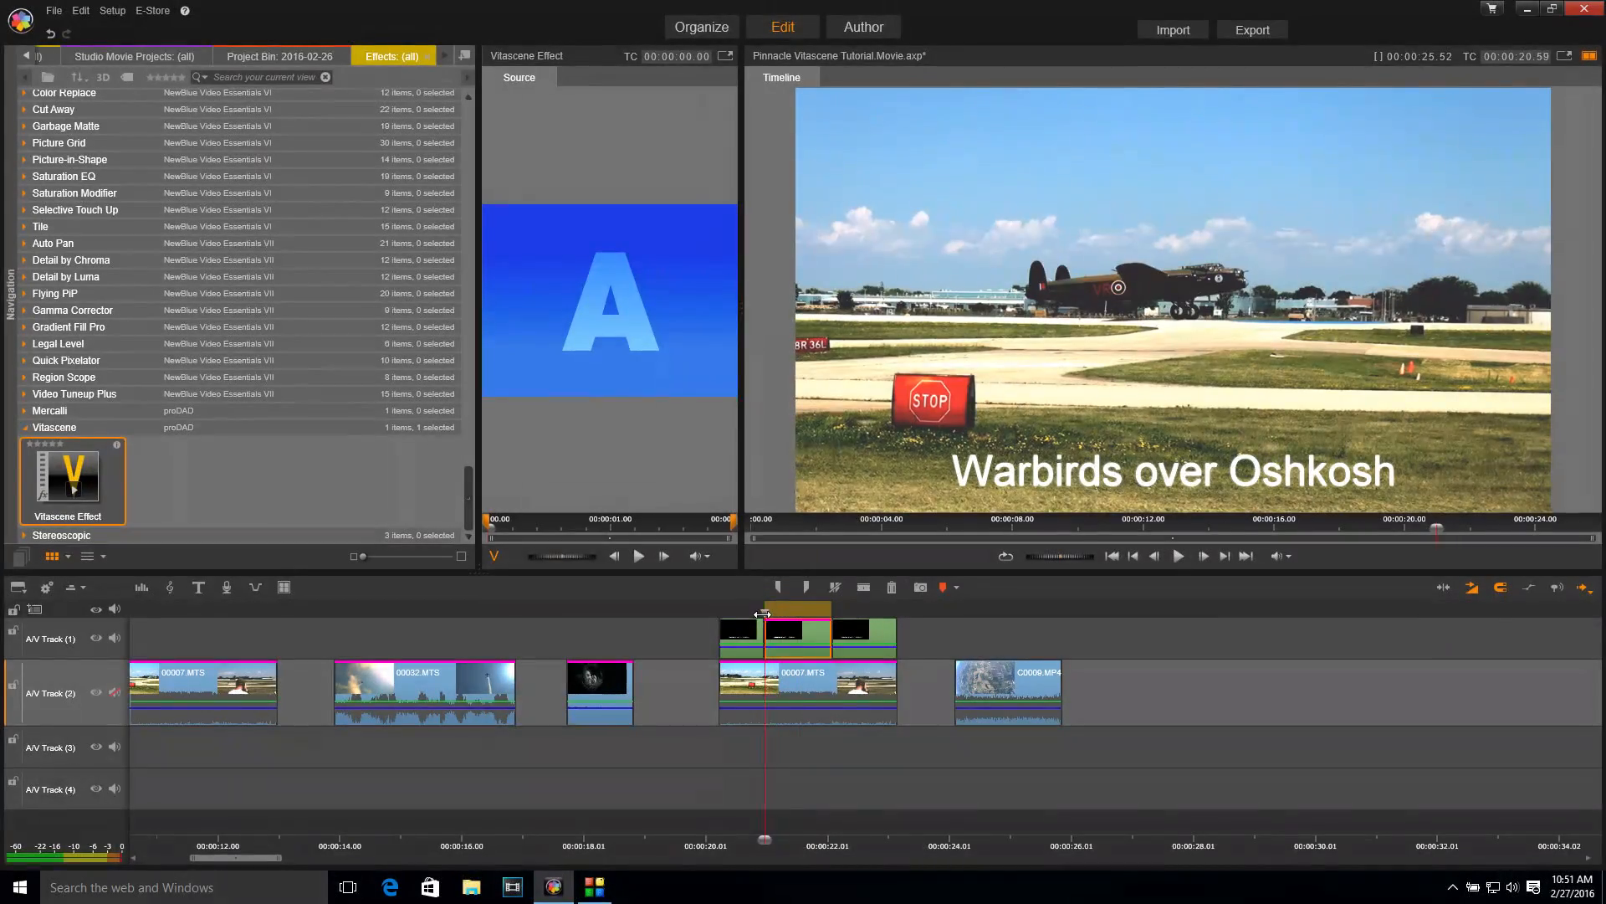
- Play and scrub the title clips to review the search light effect on the middle title
drag(825, 613, 766, 613)
key(space)
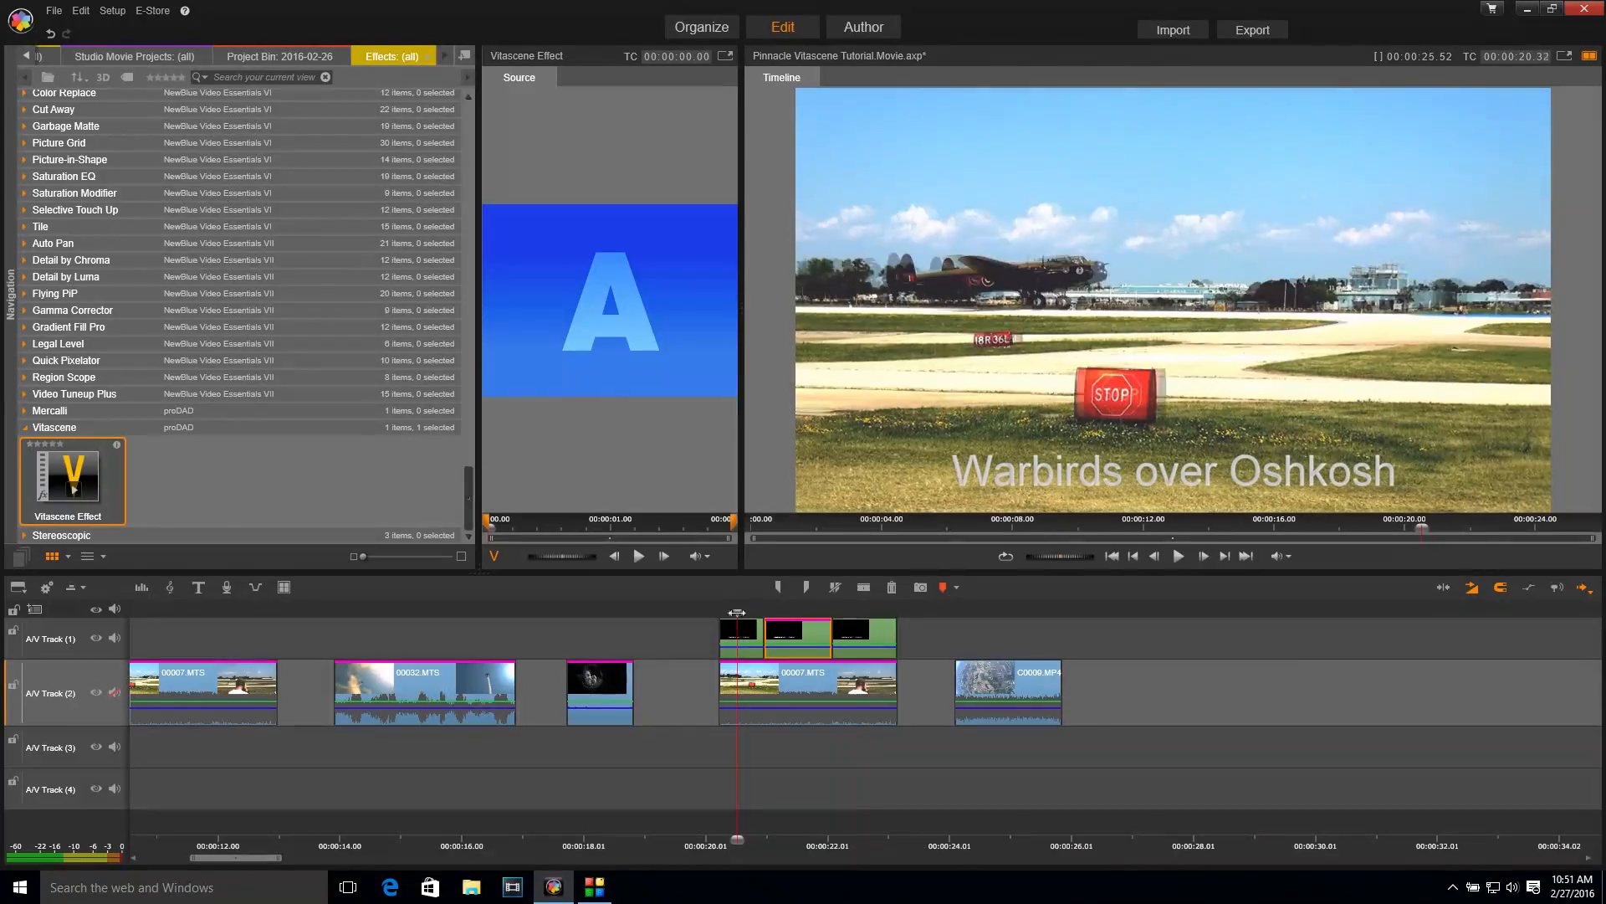
key(space)
drag(850, 608, 795, 613)
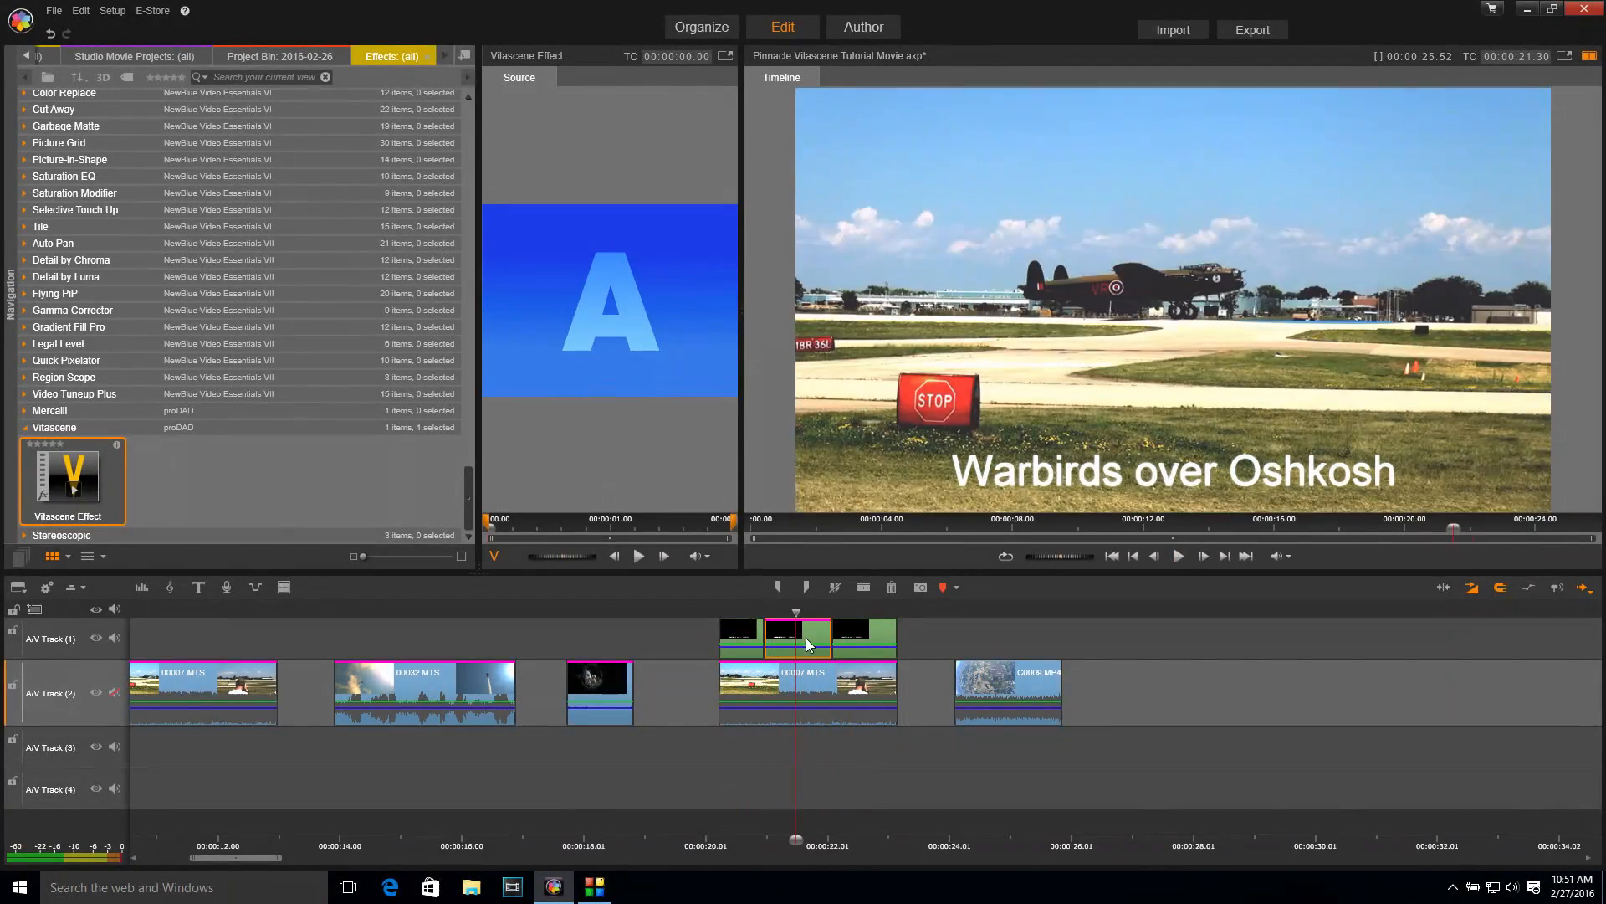
- Reopen the middle title's Vitascene effect and apply the Outline Rays Down #468 preset from Text/Logo + Rays
right_click(804, 641)
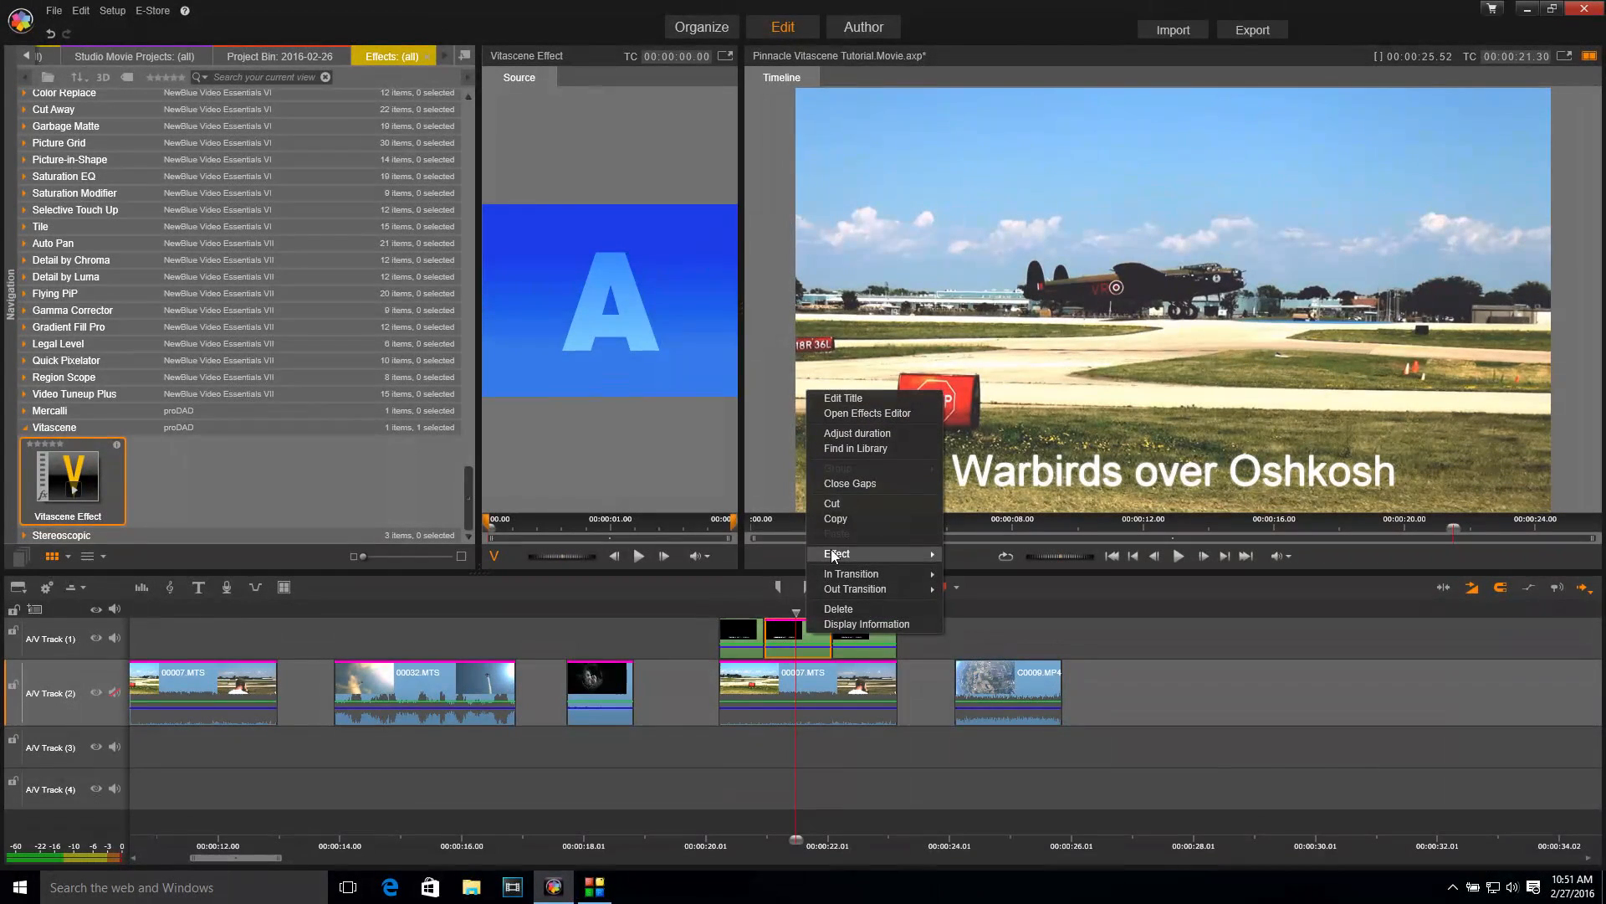
mouse_move(837, 554)
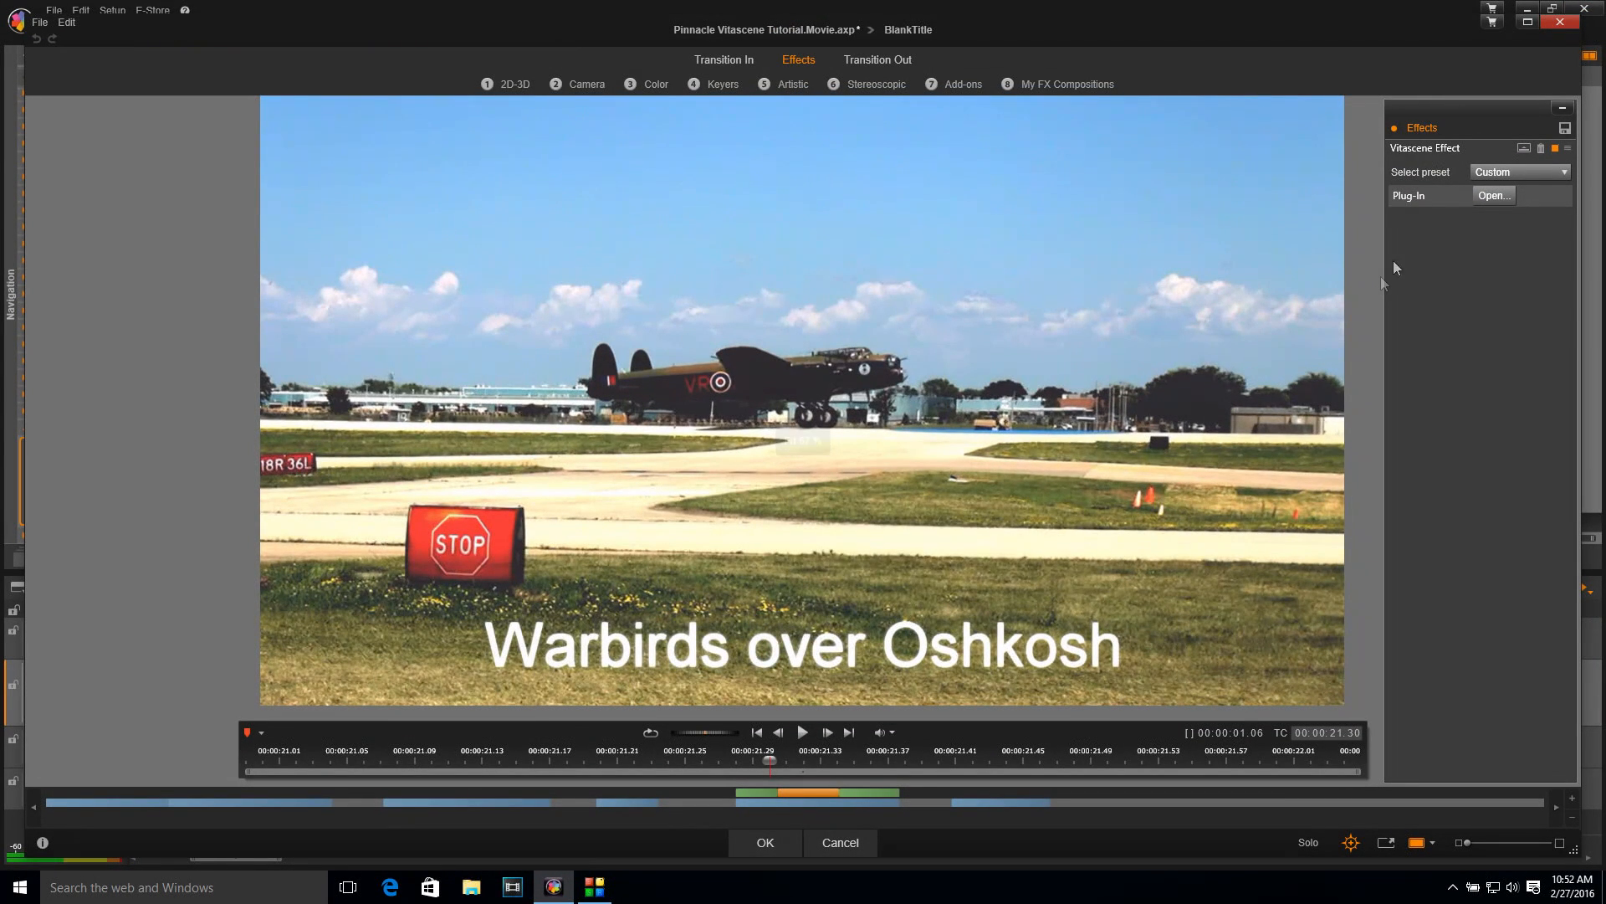
click(1483, 197)
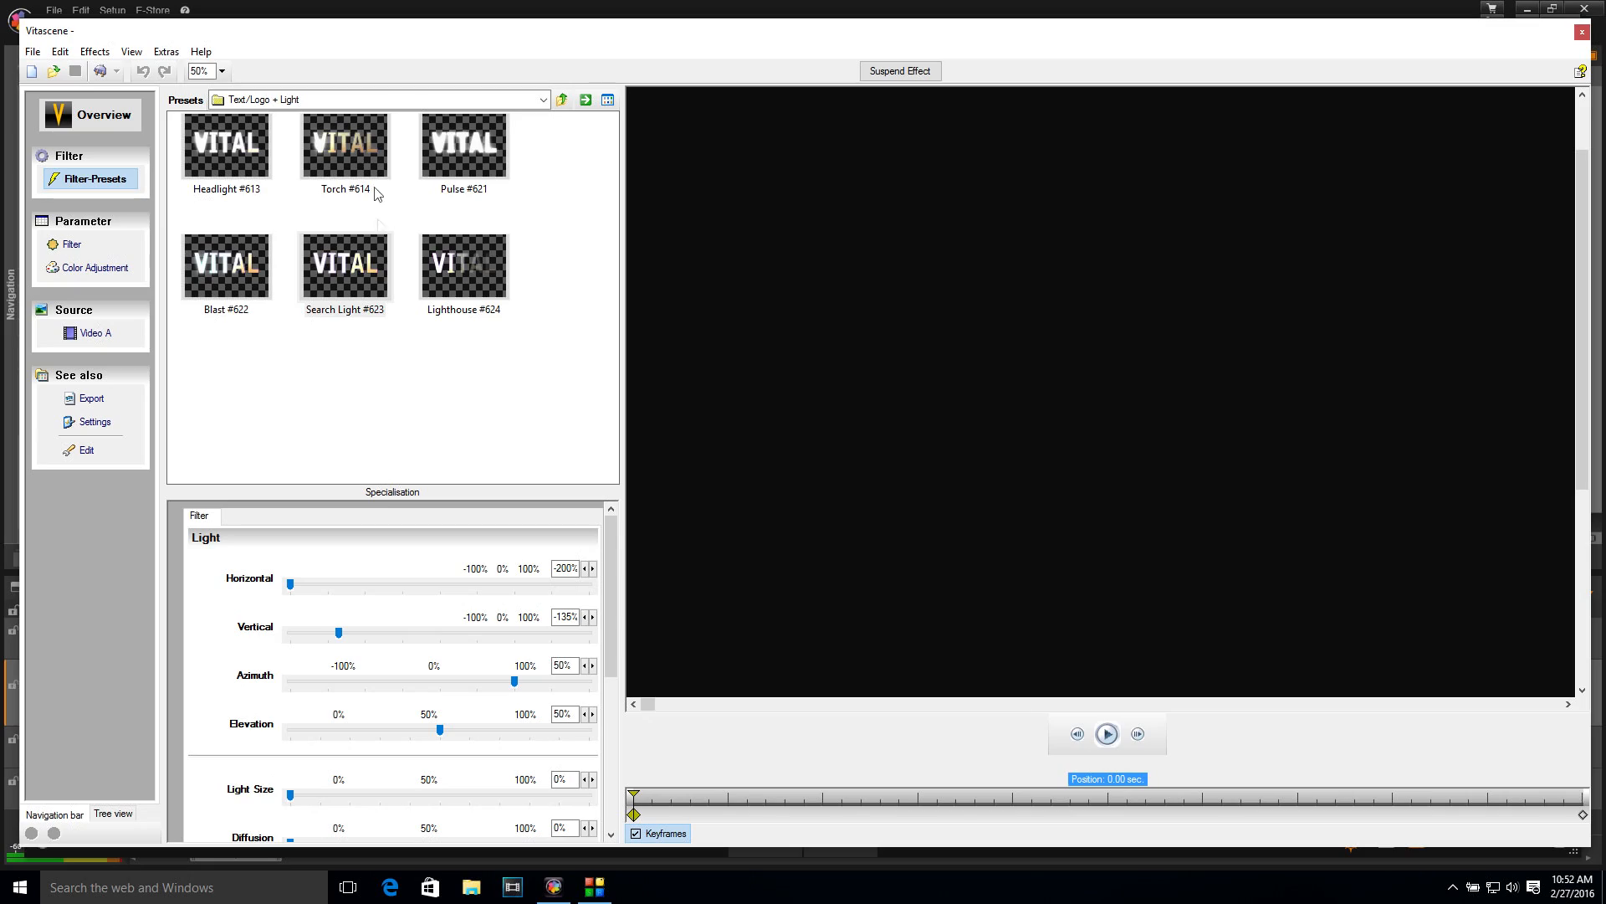
click(330, 99)
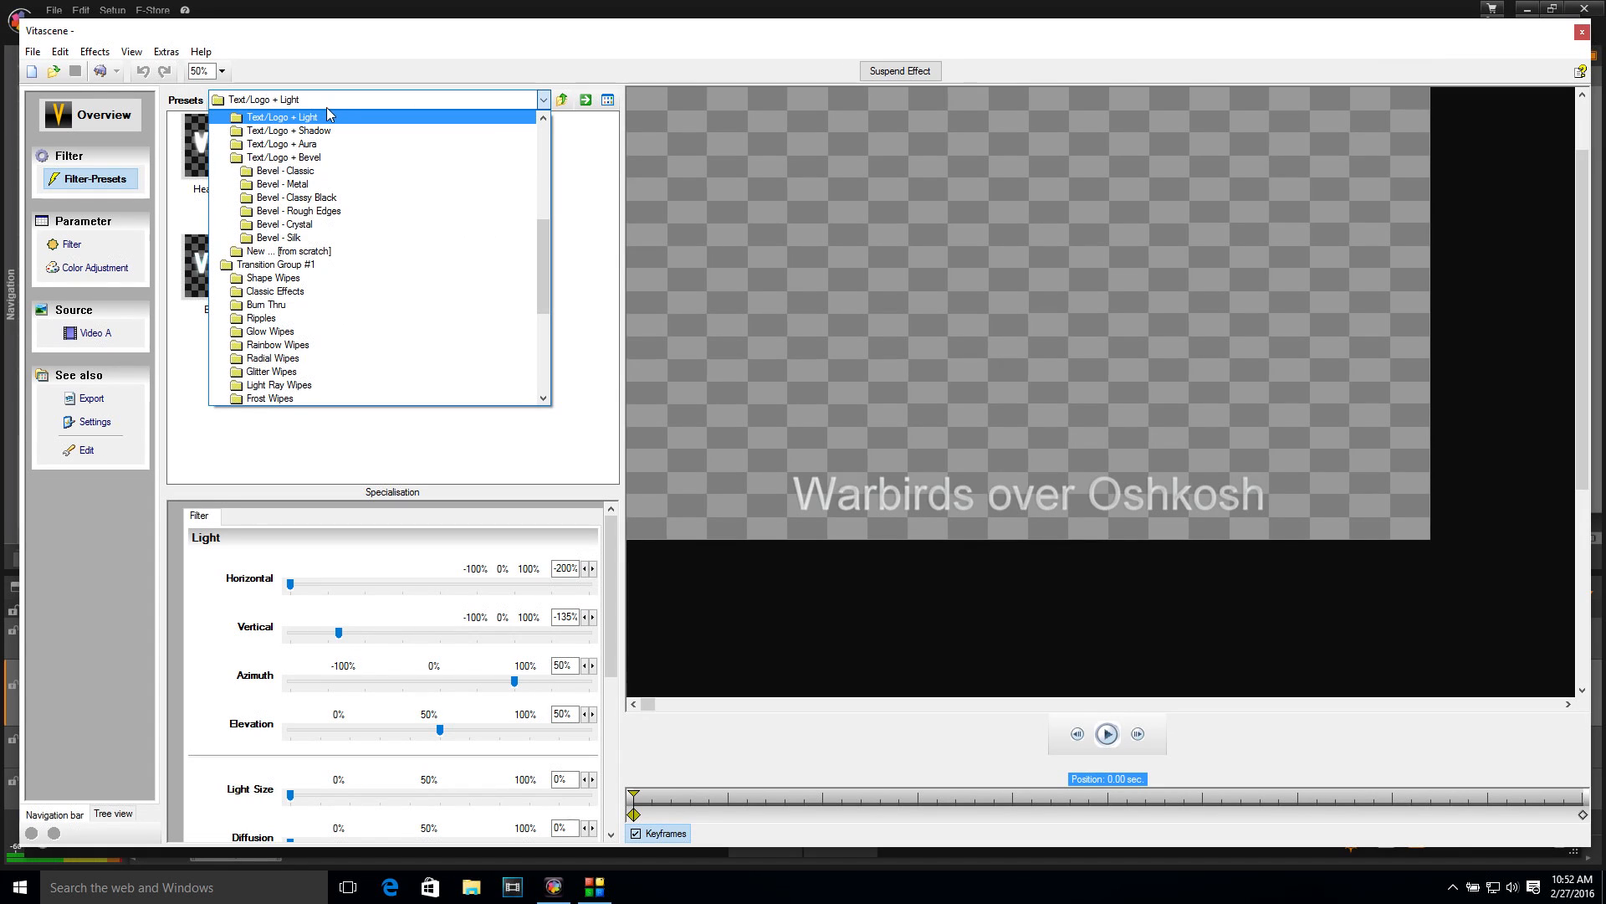
scroll(323, 168, up, 3)
click(289, 231)
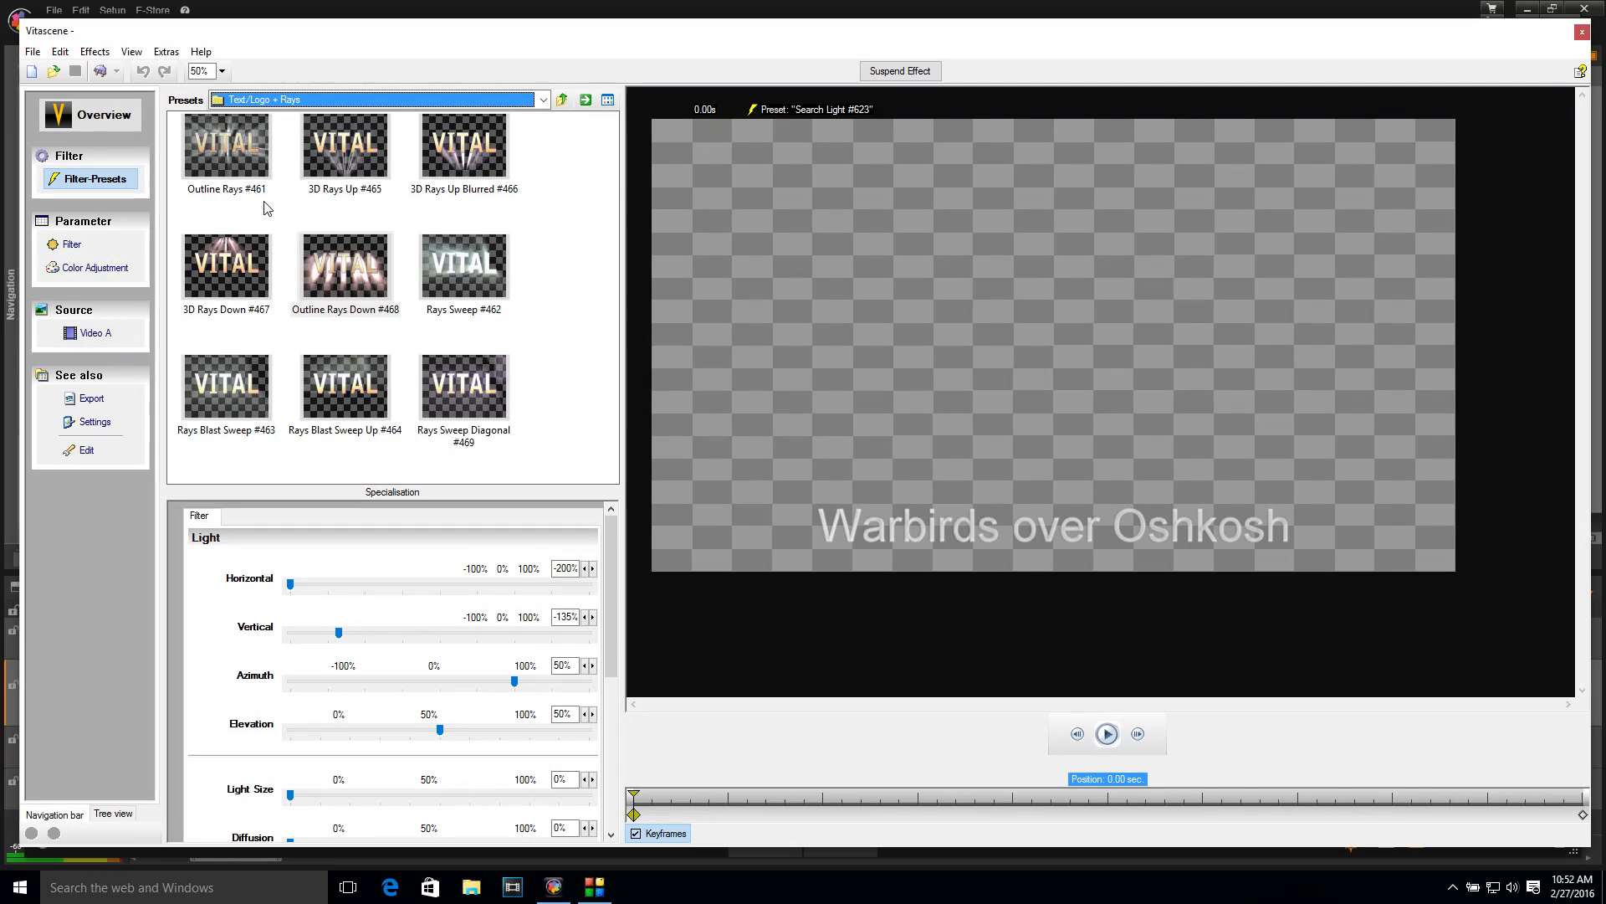
click(337, 280)
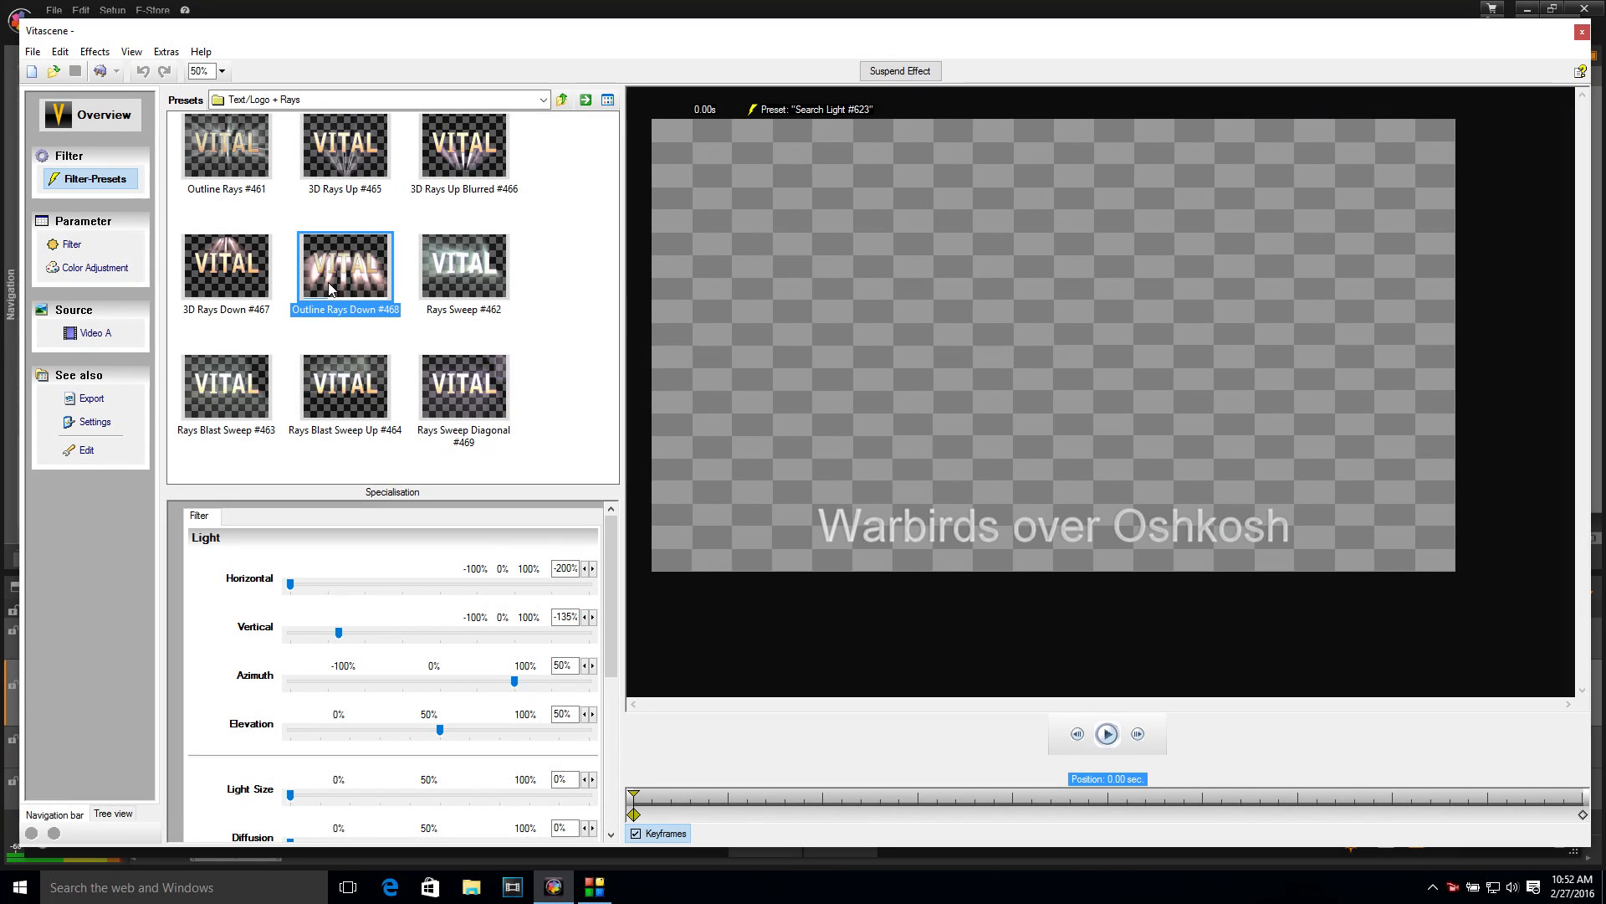
double_click(339, 272)
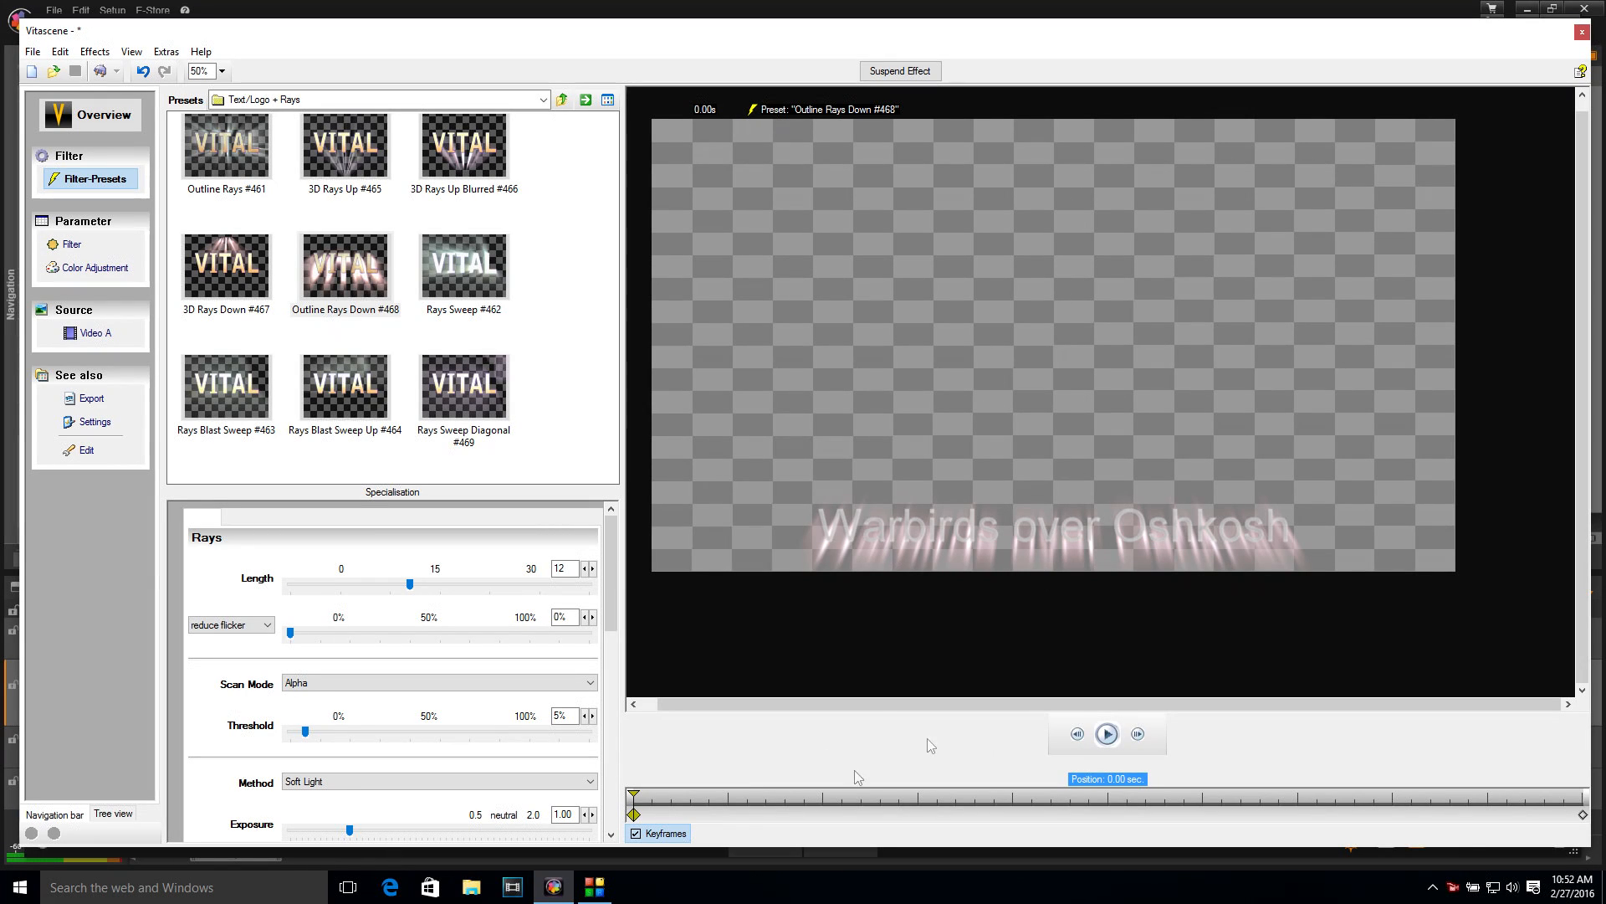
- In the rays filter parameters, set Horizontal to 98% at the start keyframe and to -3% at 0.53 s
click(74, 246)
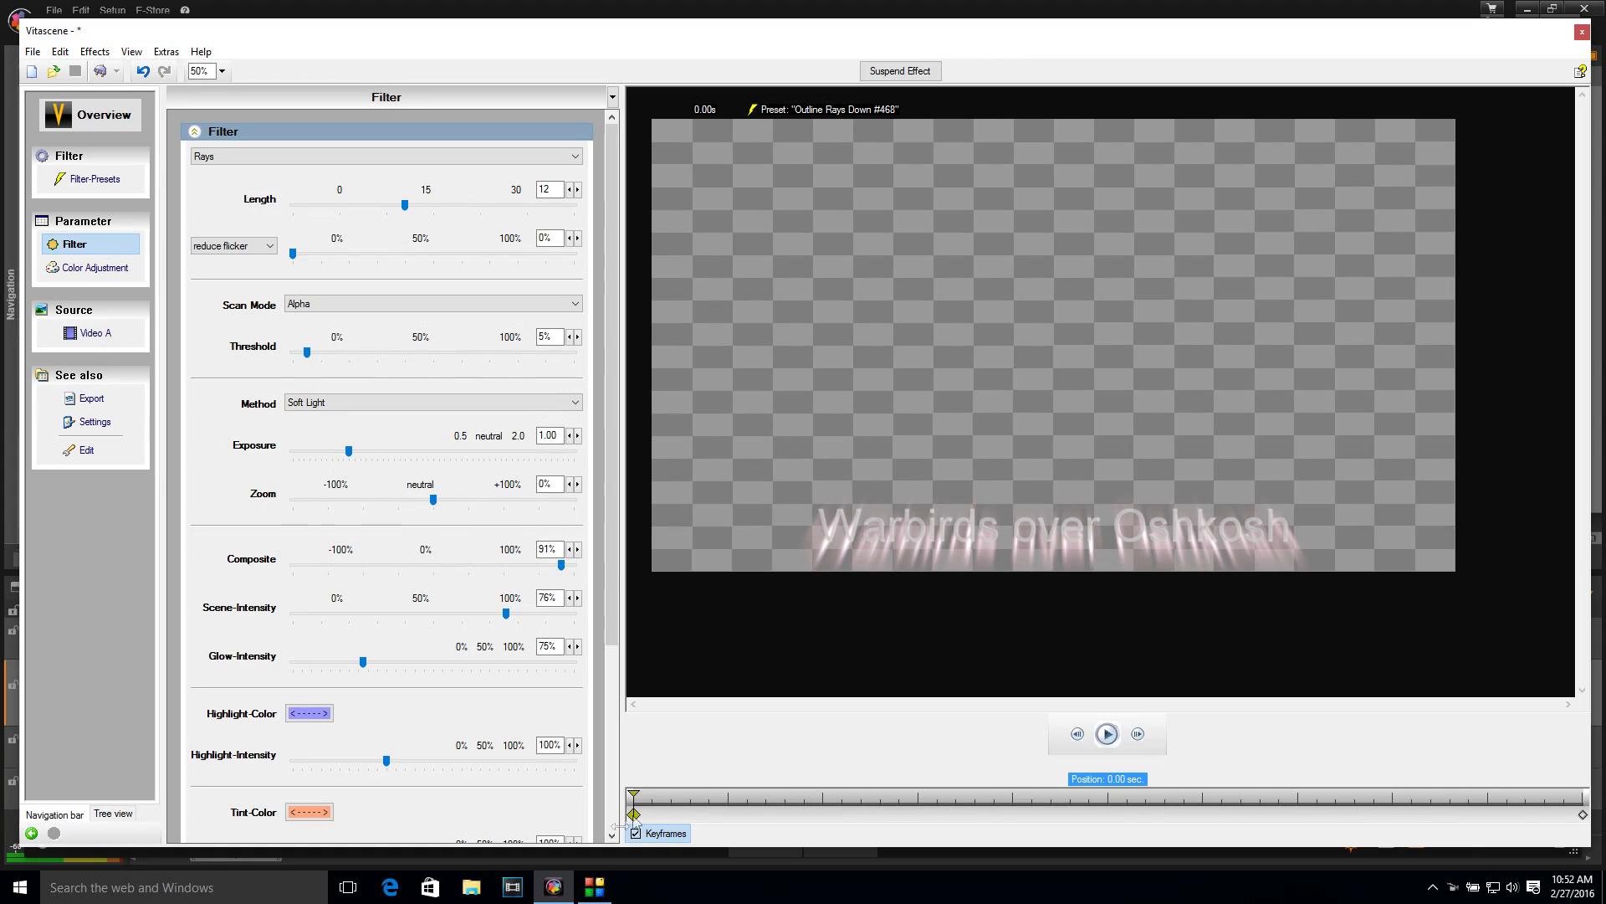
mouse_move(636, 803)
mouse_down()
mouse_move(1583, 804)
mouse_move(1248, 852)
mouse_move(725, 841)
mouse_move(1038, 789)
mouse_move(1339, 799)
mouse_move(612, 801)
mouse_up()
drag(612, 552, 609, 728)
drag(434, 719, 575, 731)
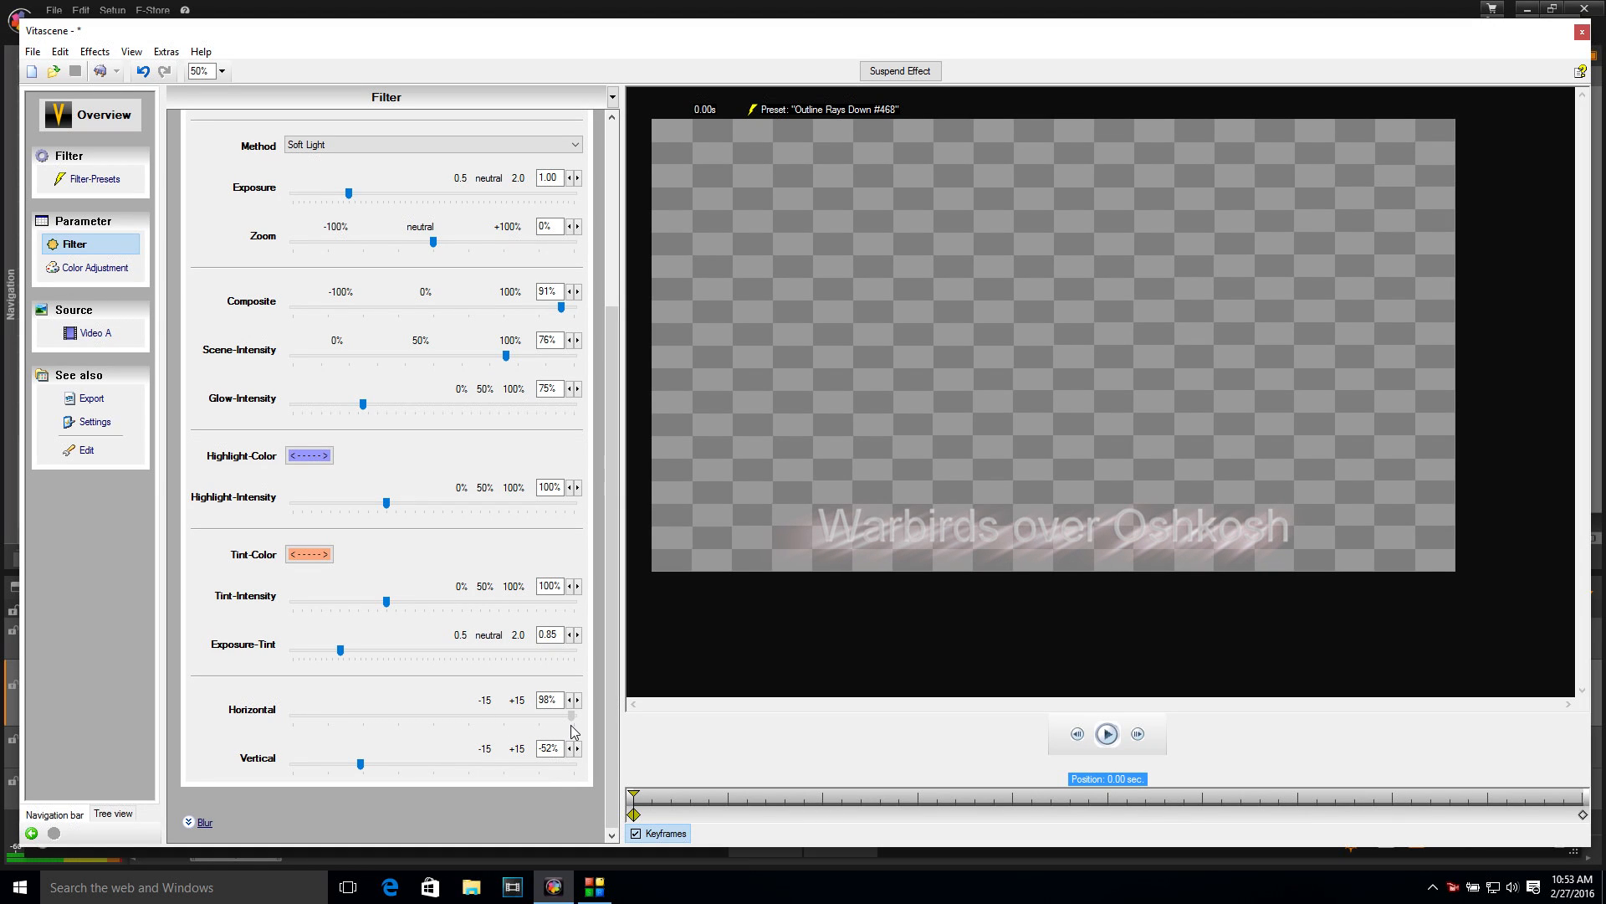
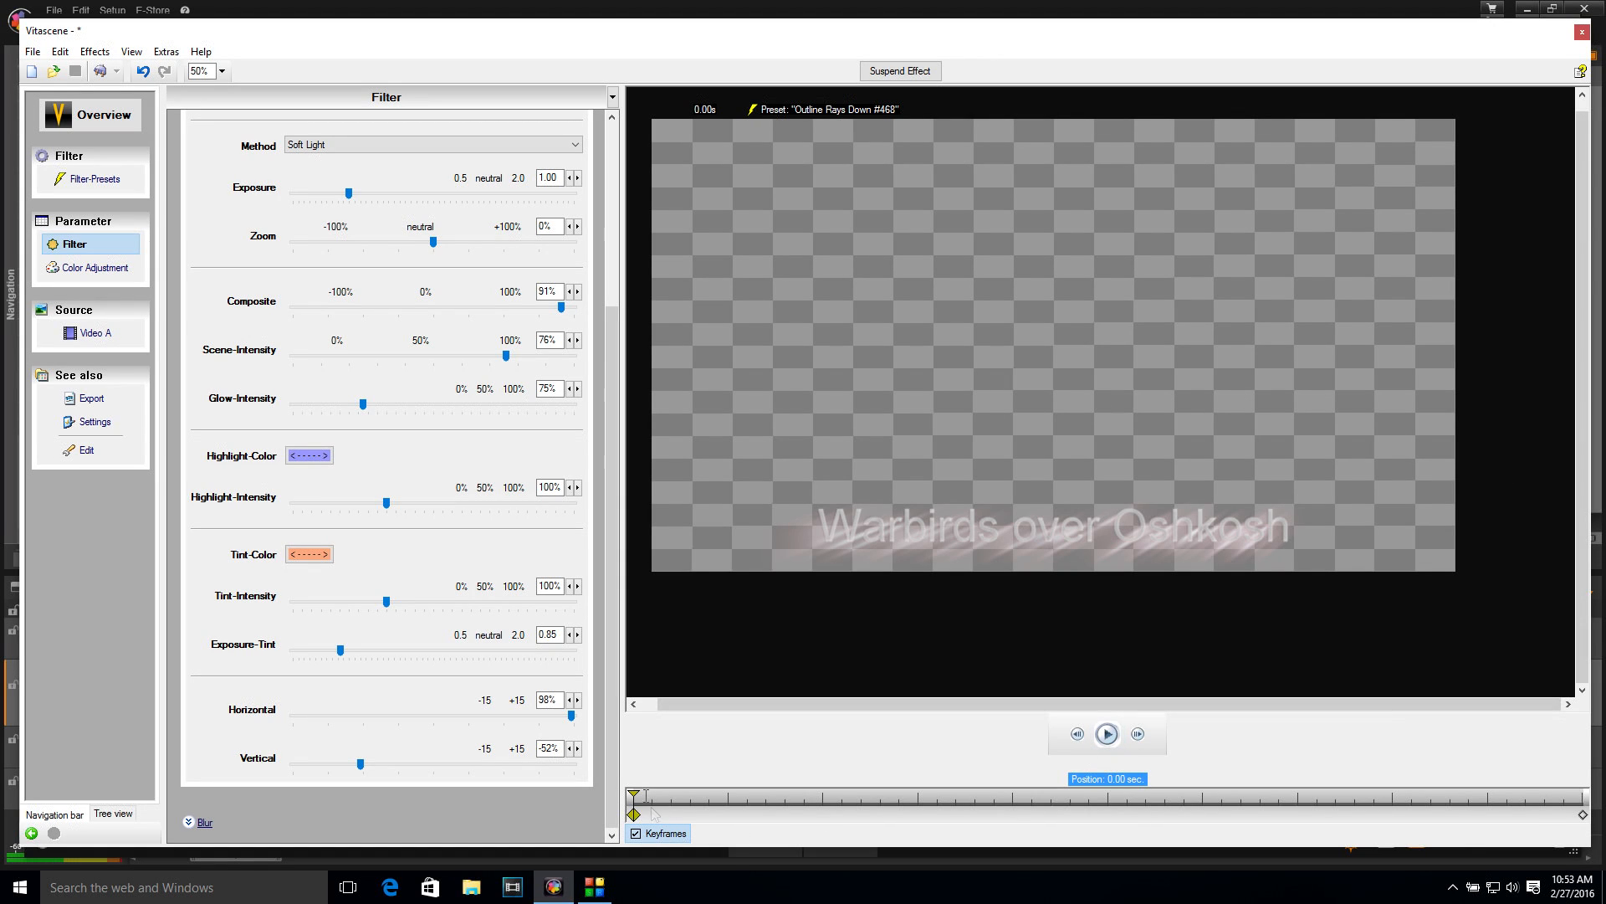
drag(634, 793, 1099, 821)
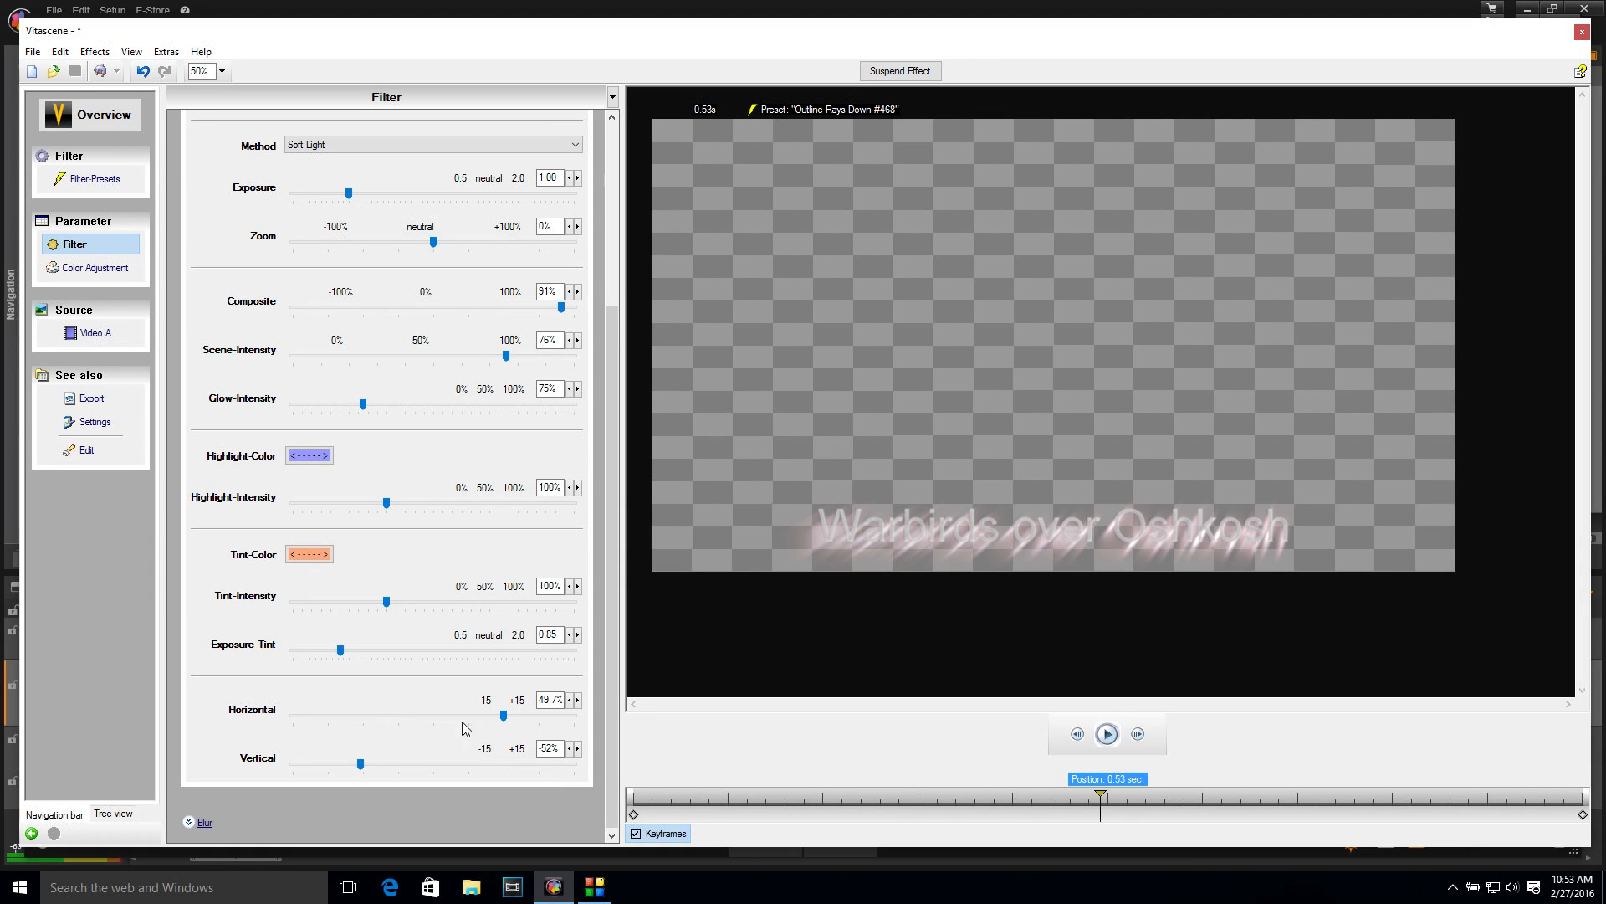
mouse_move(502, 720)
mouse_down()
mouse_move(416, 727)
mouse_move(429, 727)
mouse_up()
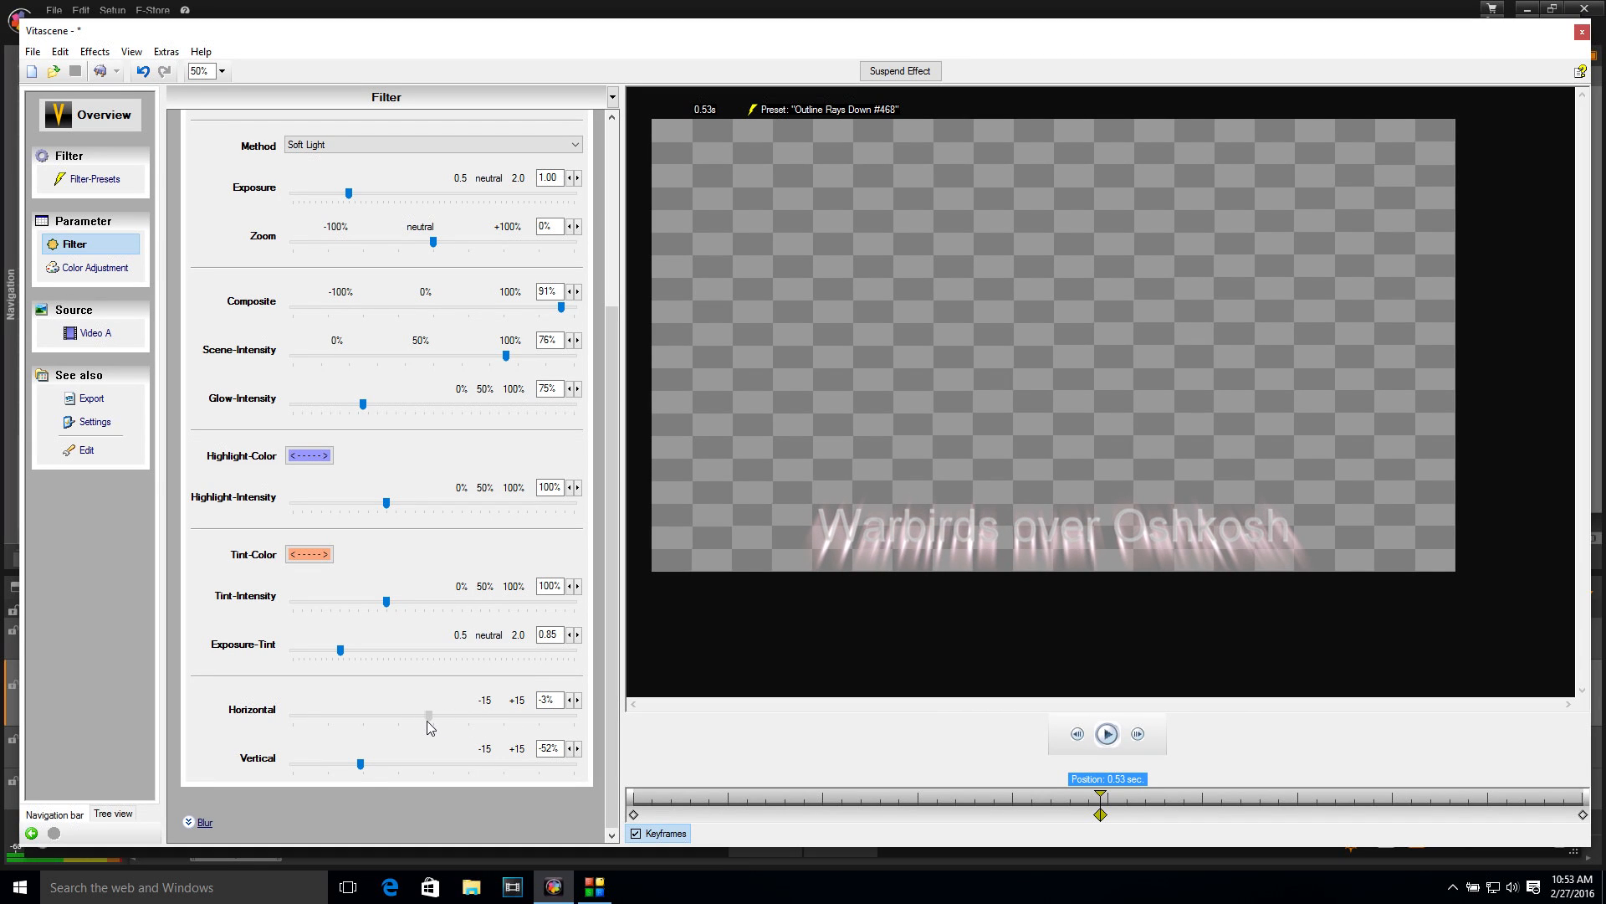
- Set Vertical to 100% and Horizontal to -4% at the 0.53 s keyframe, and Horizontal to -84% at the 1.08 s end keyframe
mouse_move(361, 767)
mouse_down()
mouse_move(337, 768)
mouse_move(634, 751)
mouse_up()
mouse_move(427, 717)
mouse_down()
mouse_move(441, 720)
mouse_move(413, 718)
mouse_move(428, 717)
mouse_up()
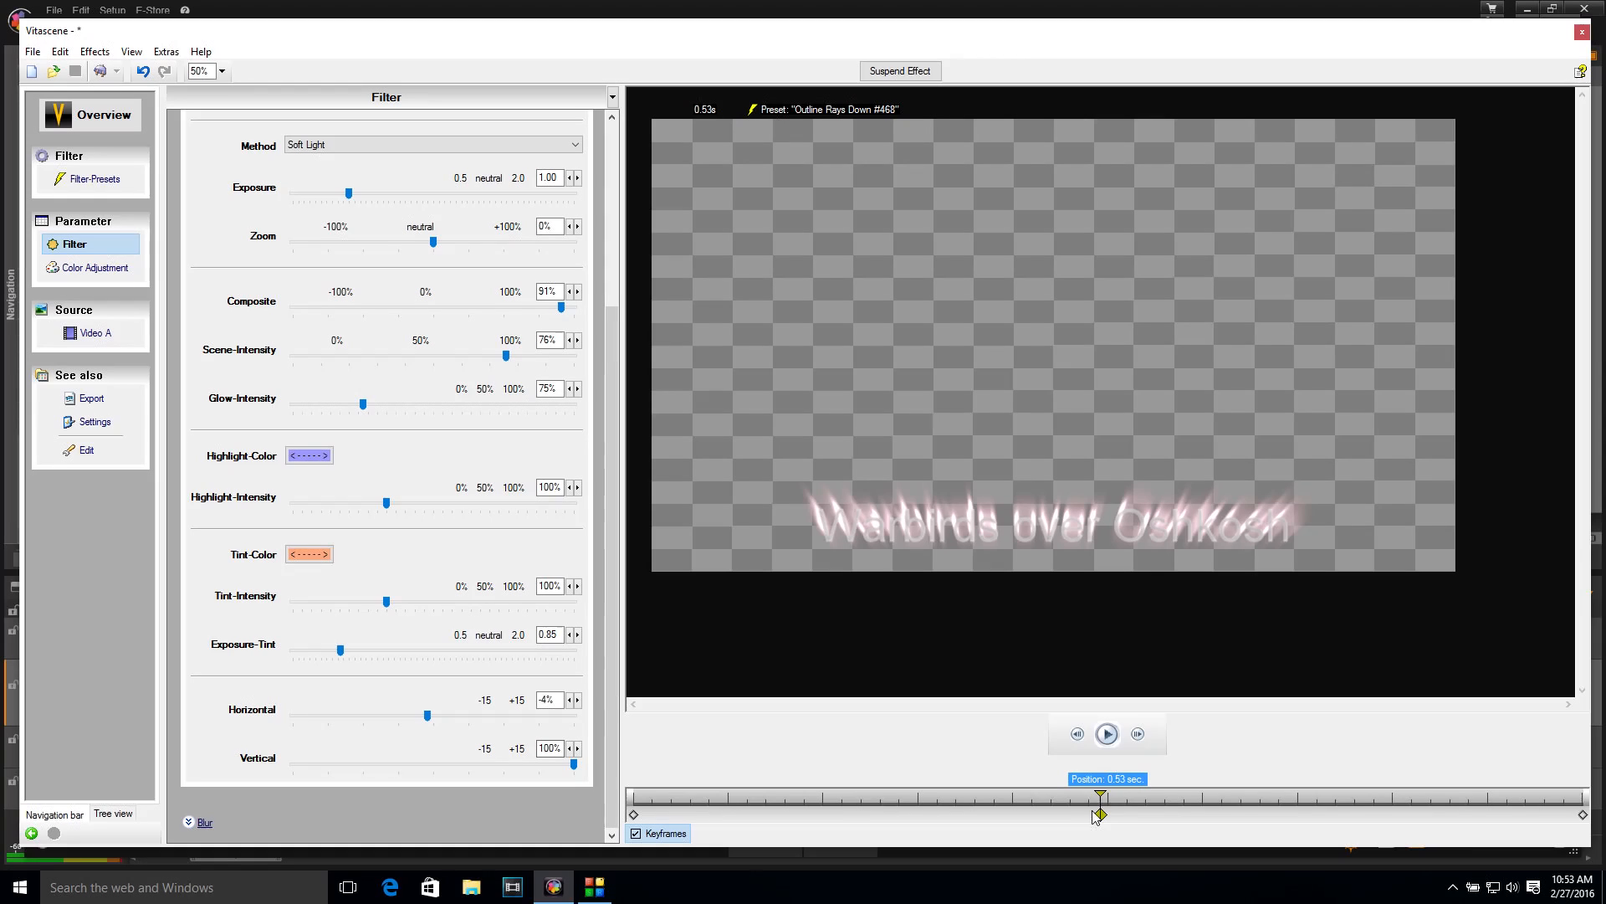
click(1583, 813)
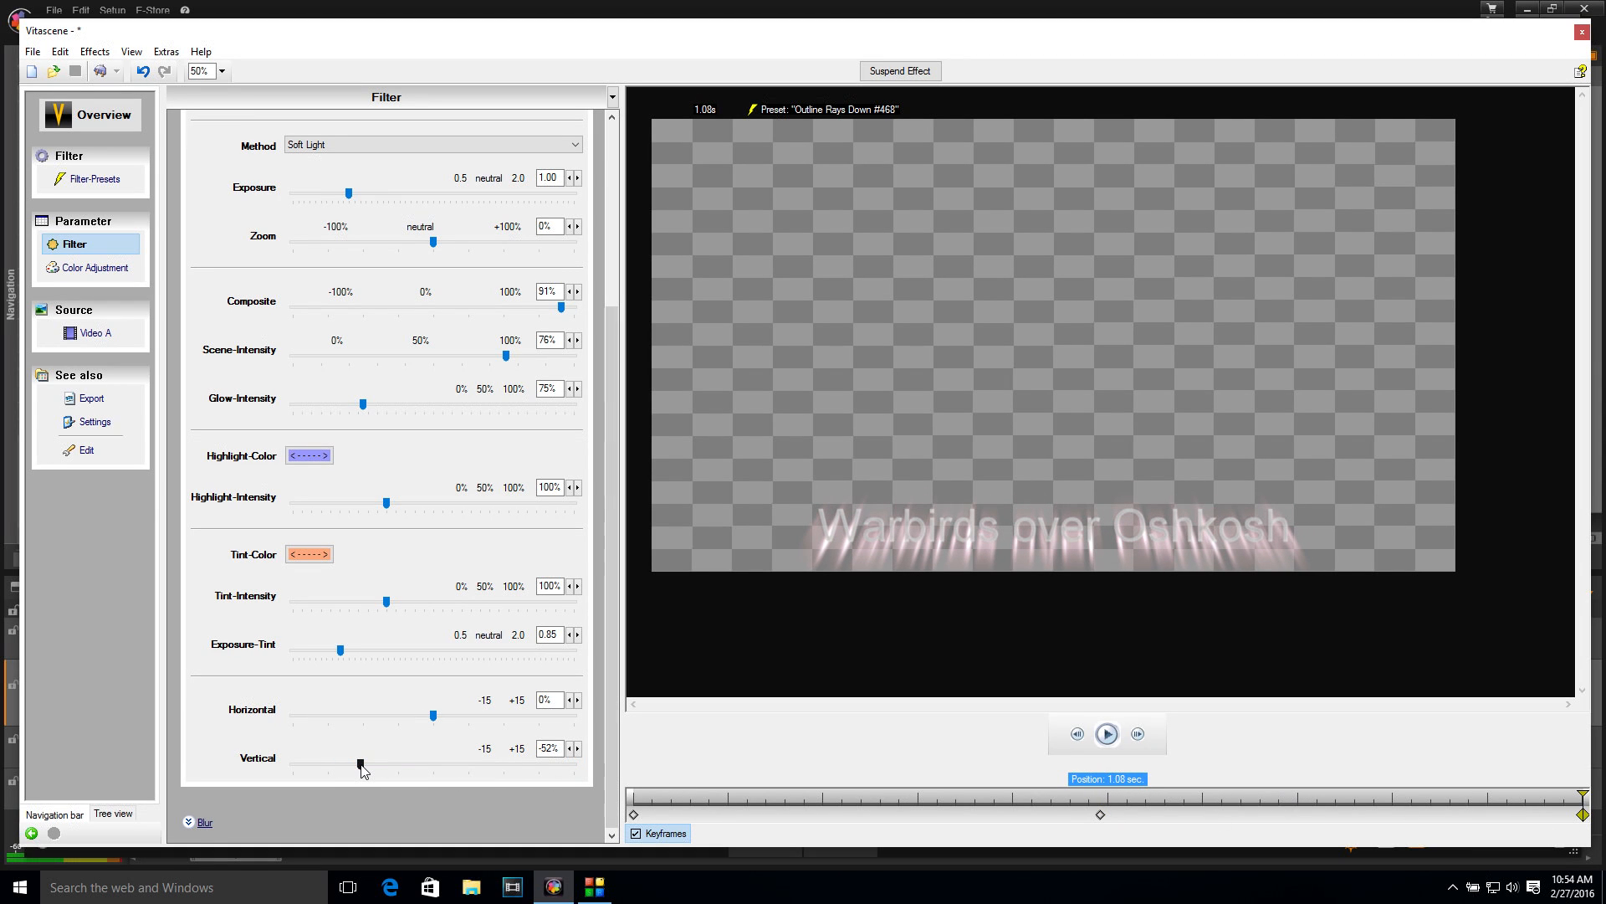
drag(433, 716, 334, 719)
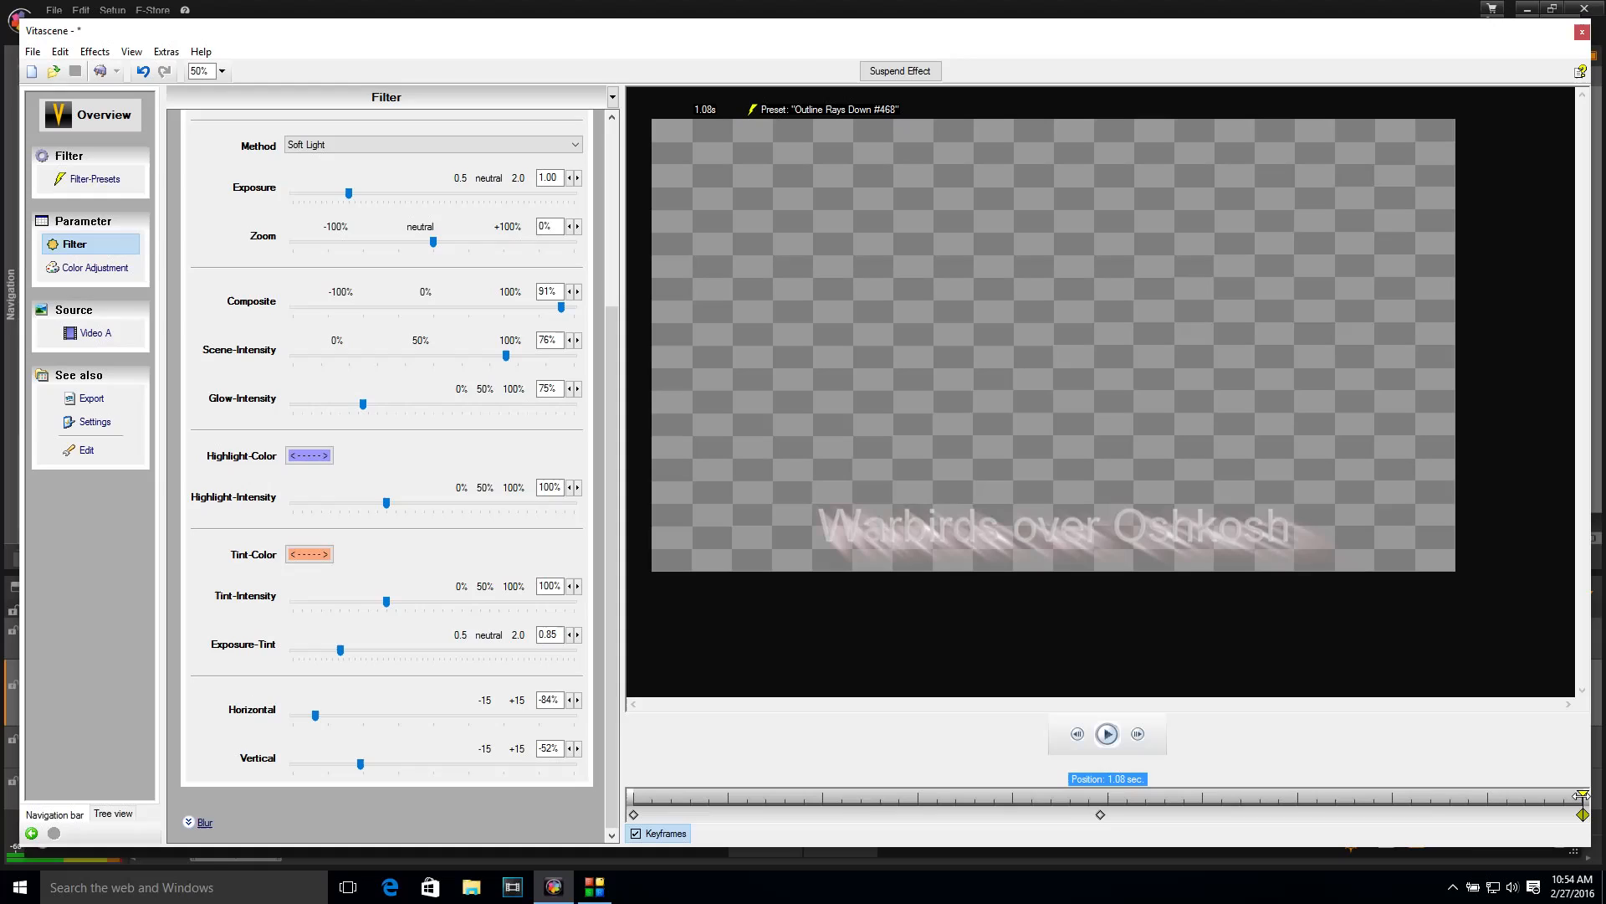
- Scrub the ray animation from the start to the 0.53 s keyframe and set the rays' Length to 14 there
click(638, 795)
drag(623, 787, 1100, 834)
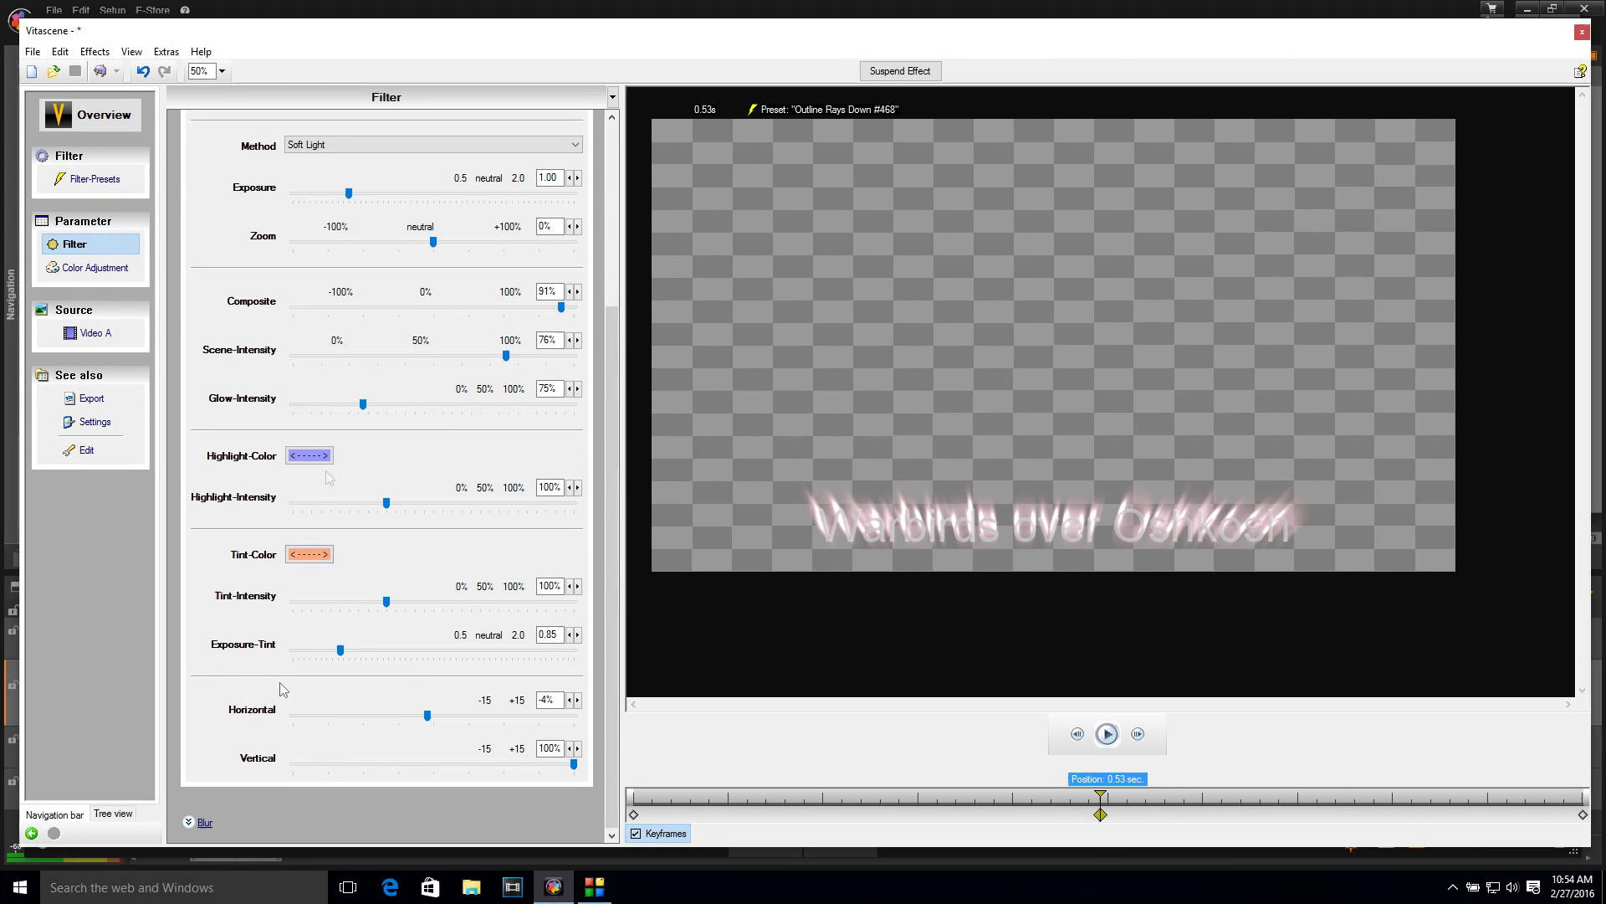
drag(611, 303, 615, 170)
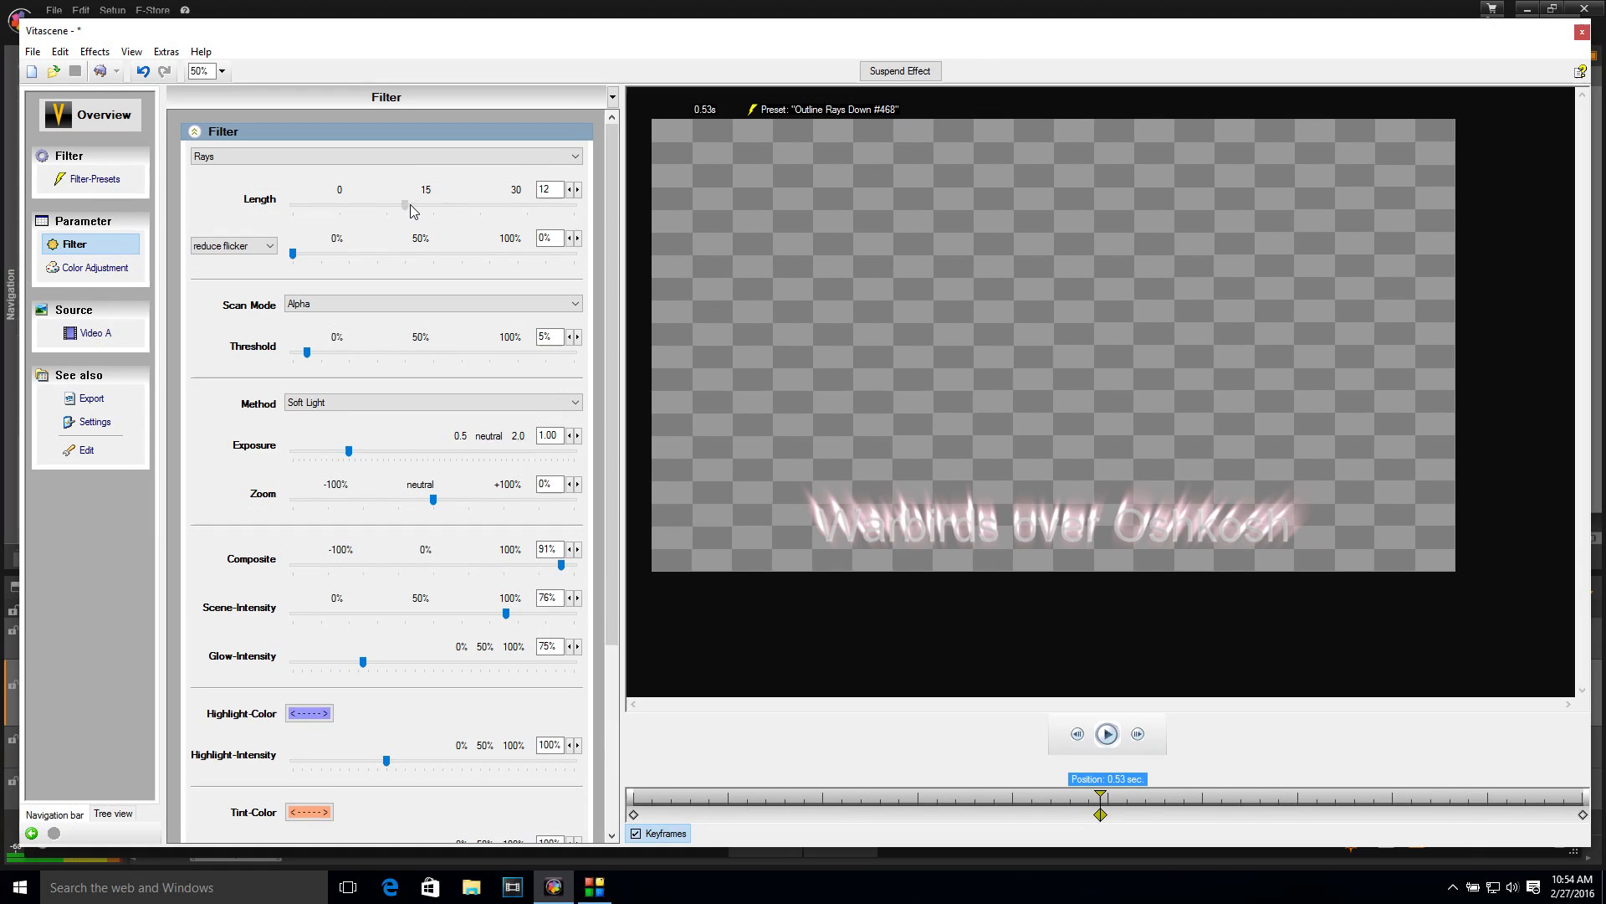
drag(417, 204, 421, 204)
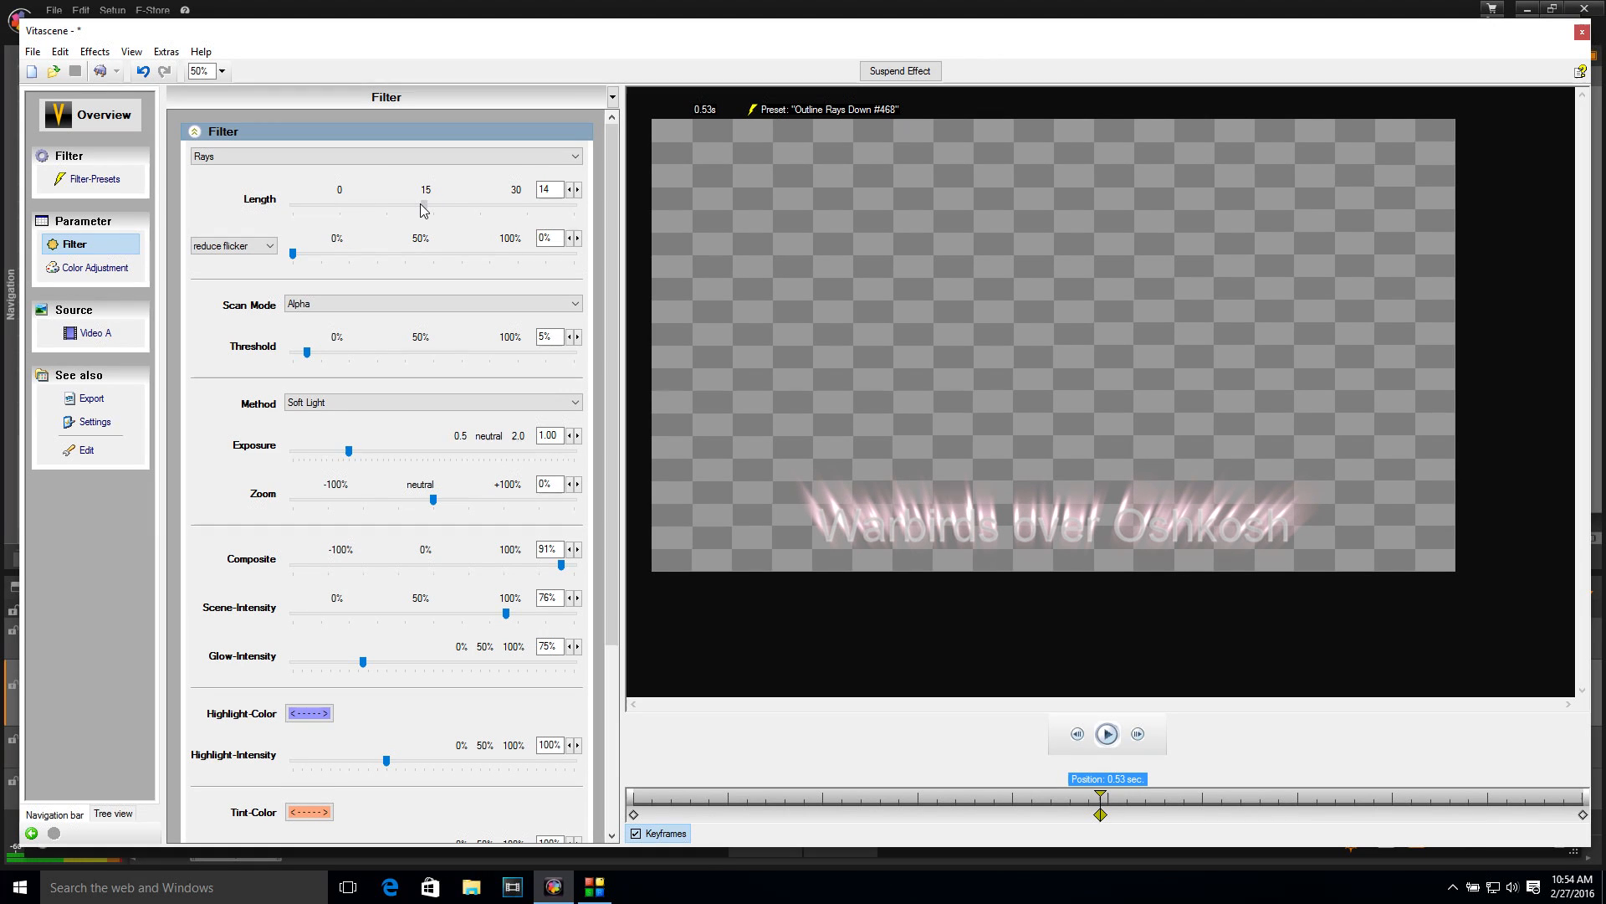
- Try slightly different Exposure values at the start keyframe and return Exposure to 1.00
drag(1081, 794, 633, 803)
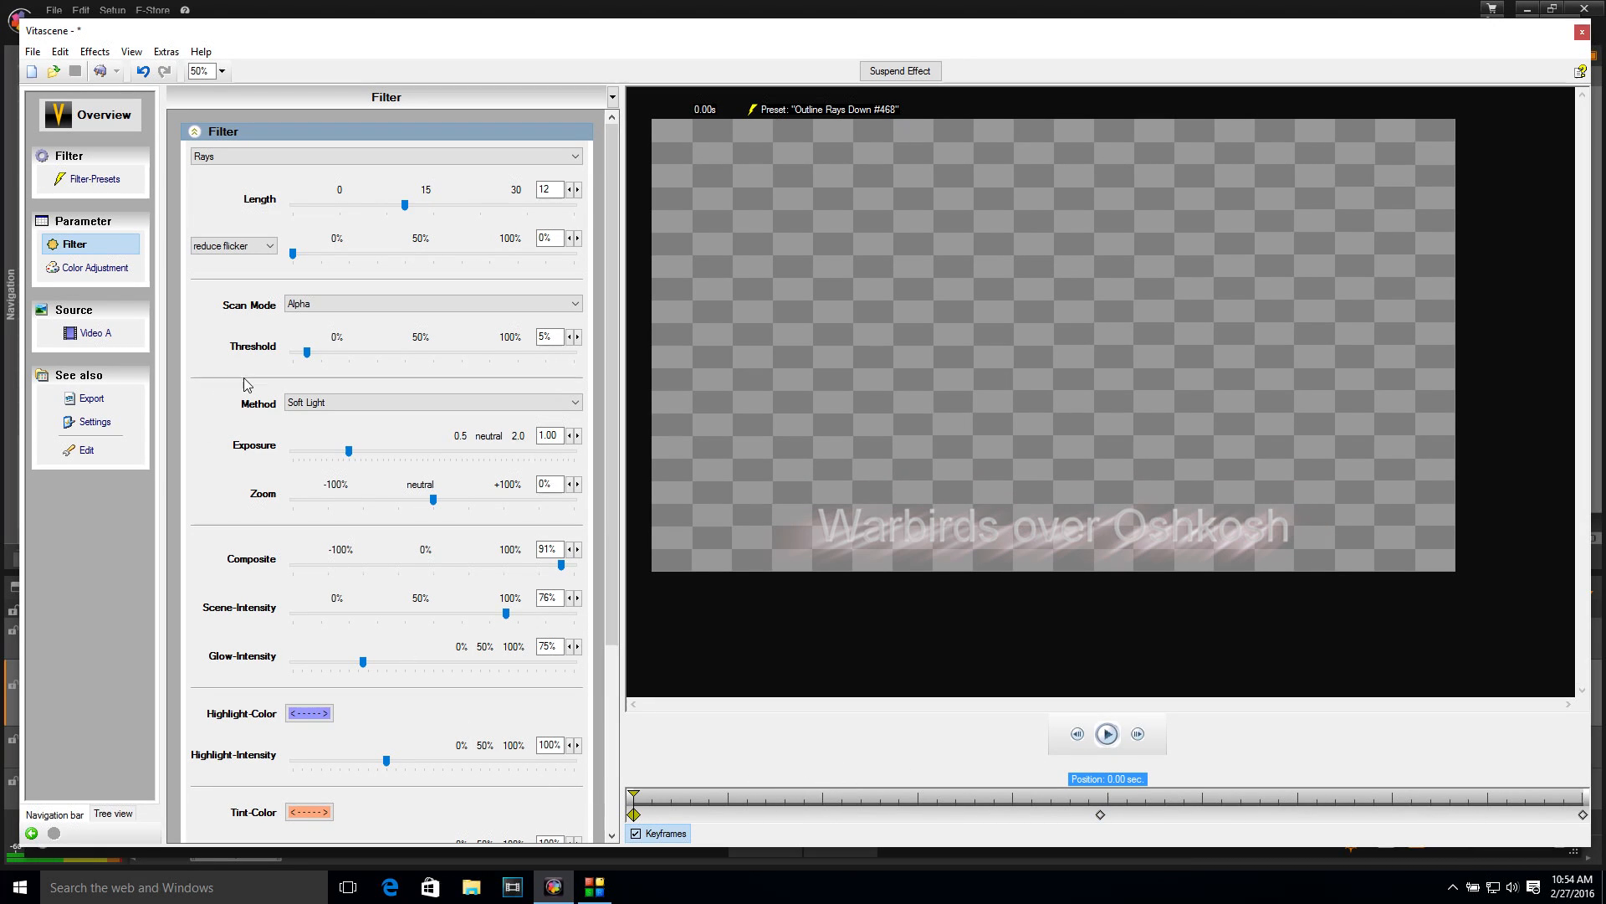
mouse_move(353, 457)
mouse_down()
mouse_move(379, 456)
mouse_move(334, 456)
mouse_move(350, 454)
mouse_up()
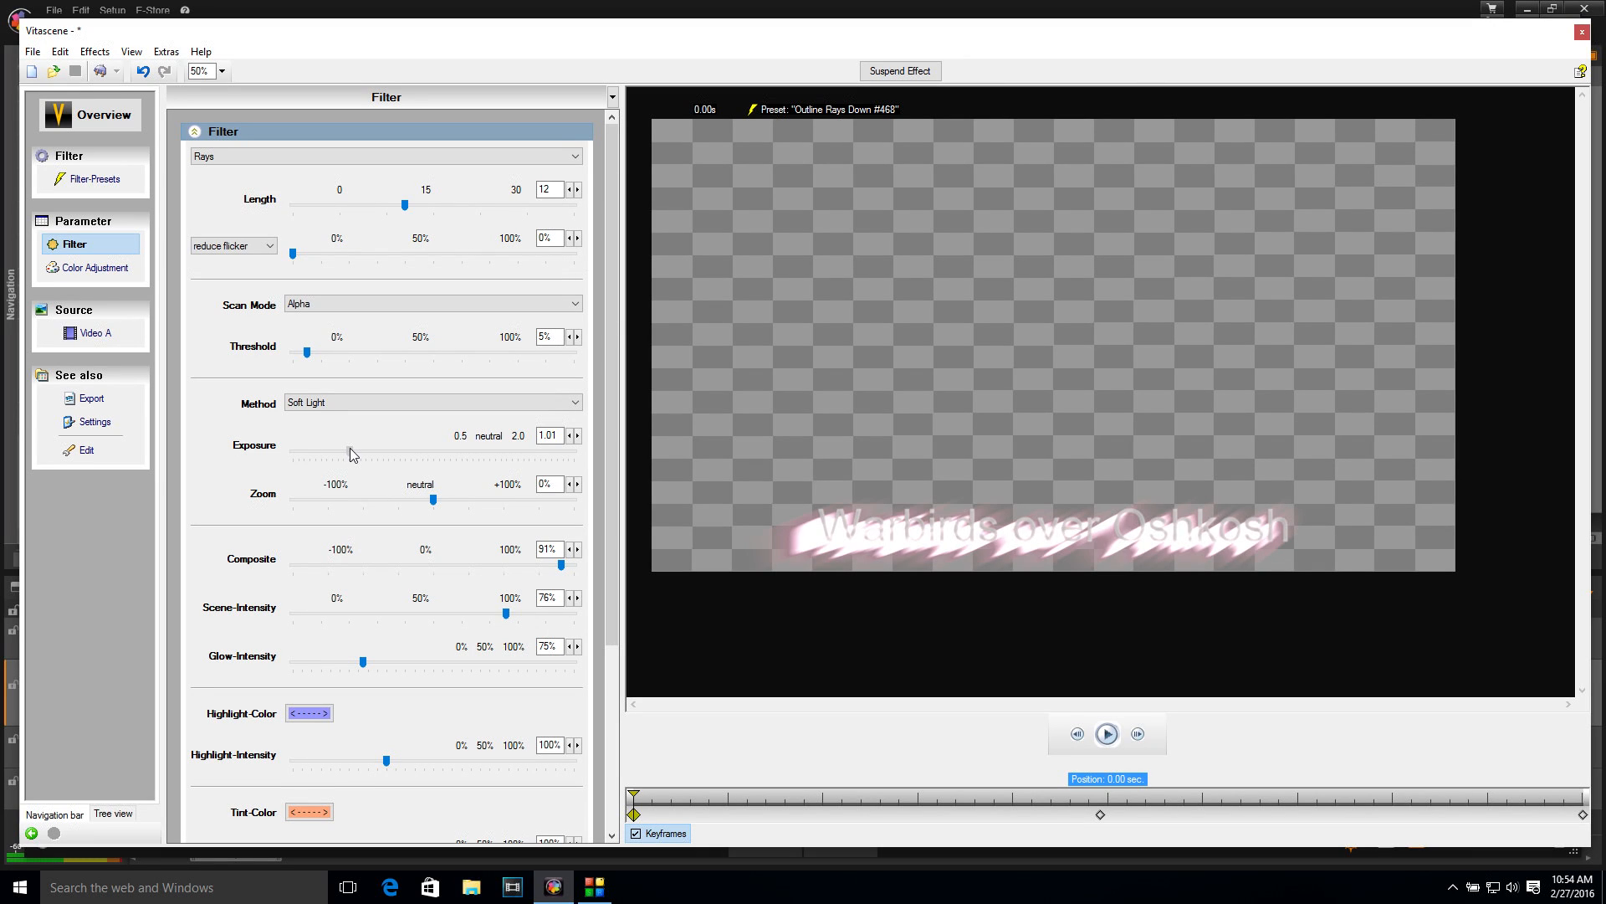
click(570, 436)
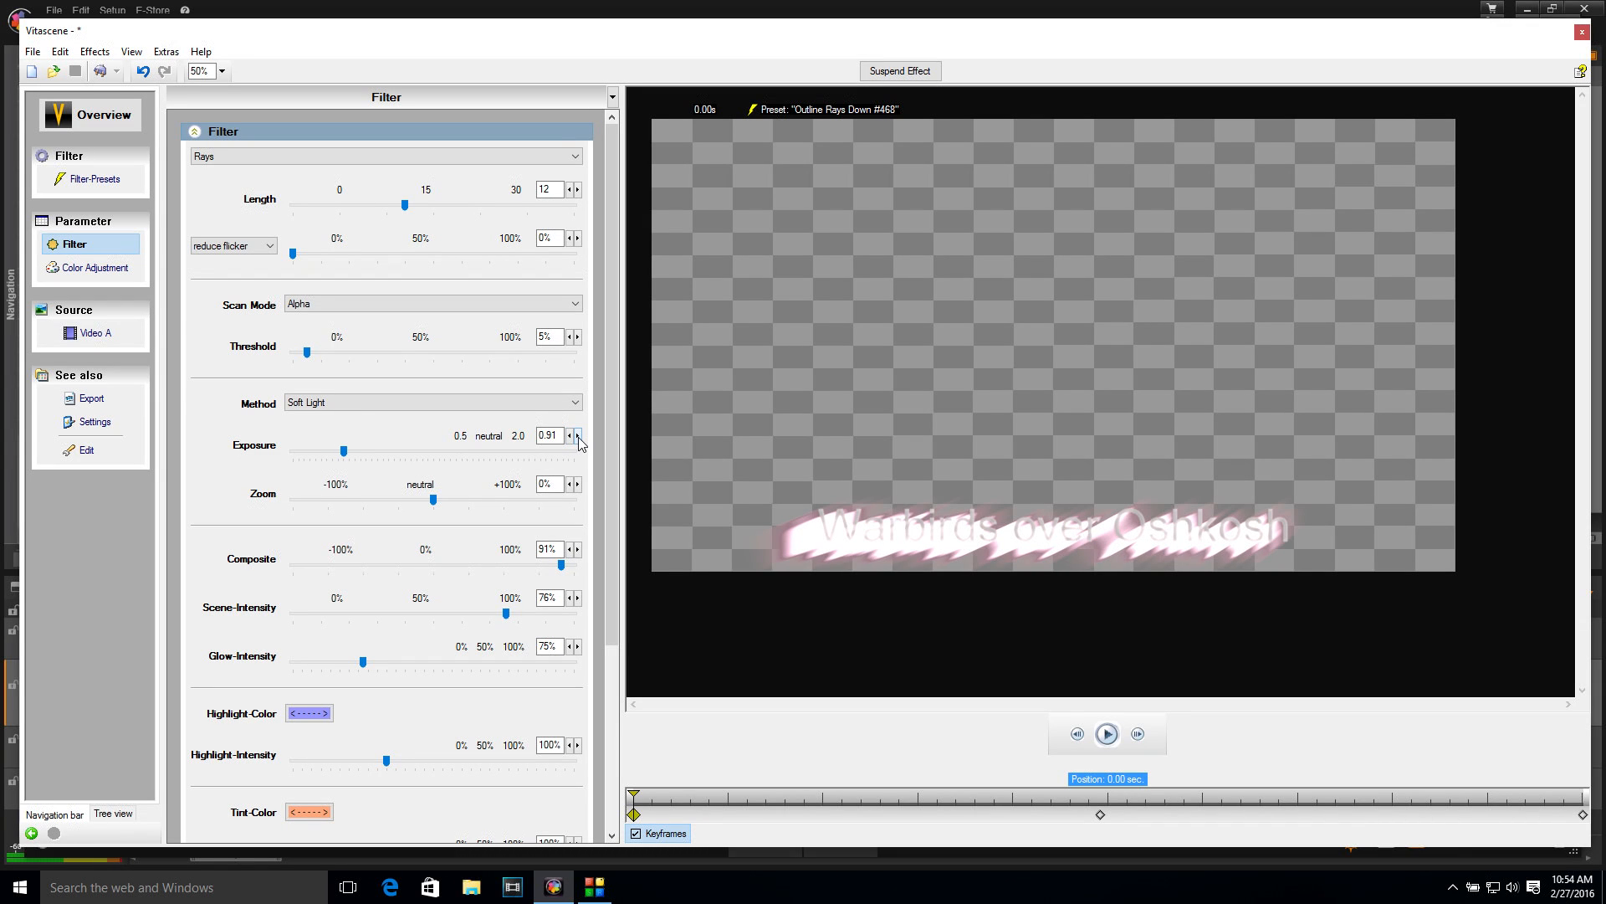
click(578, 436)
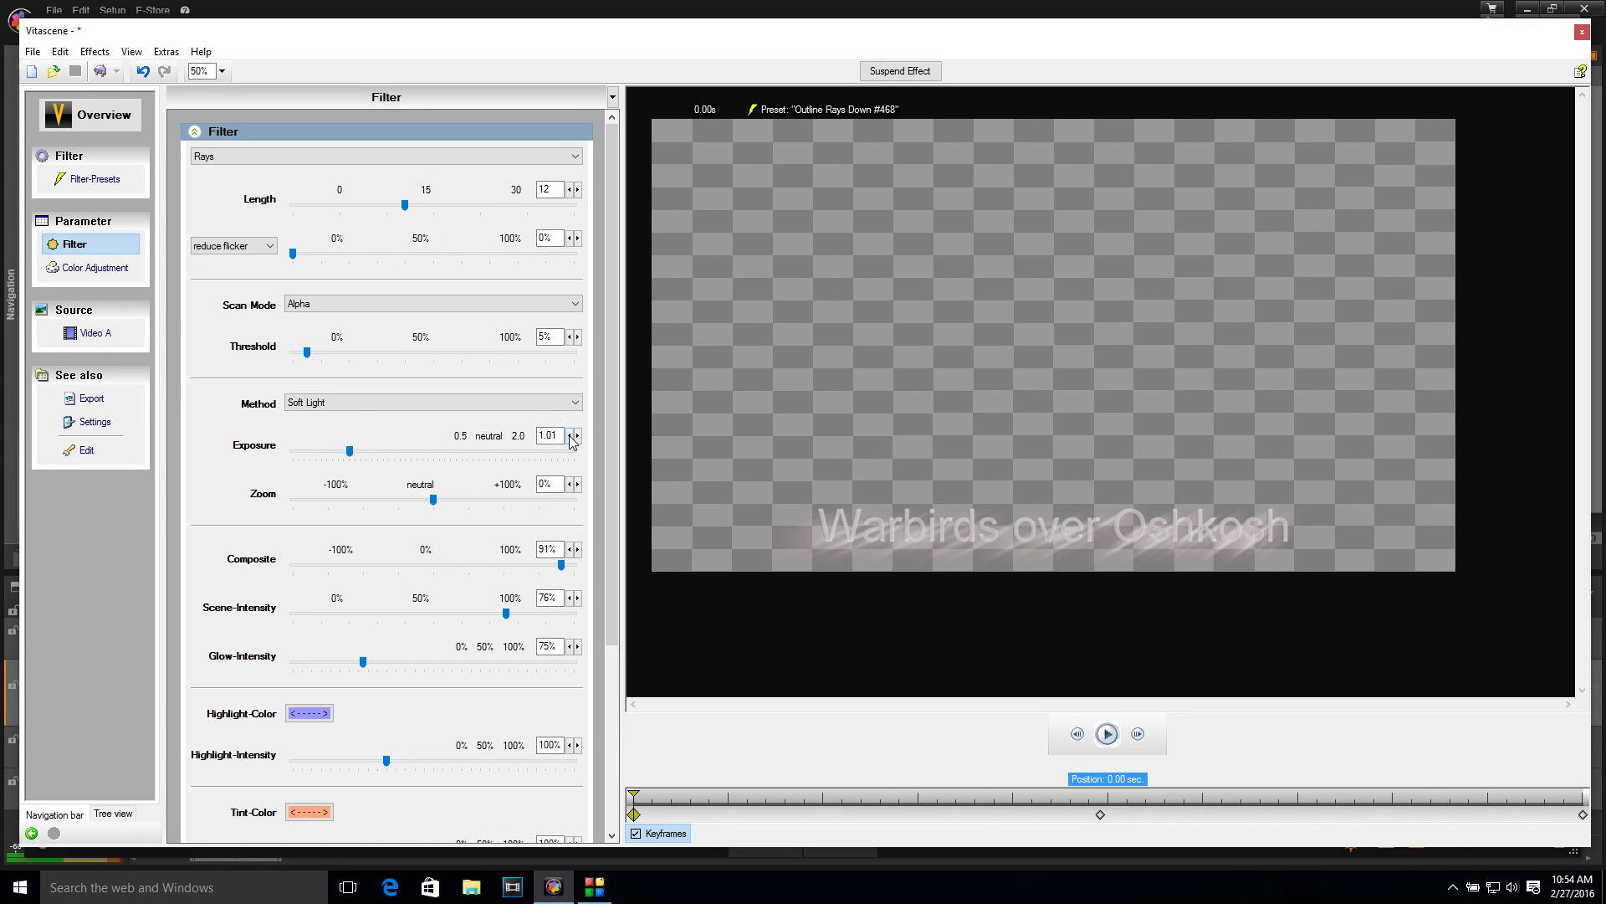
click(570, 436)
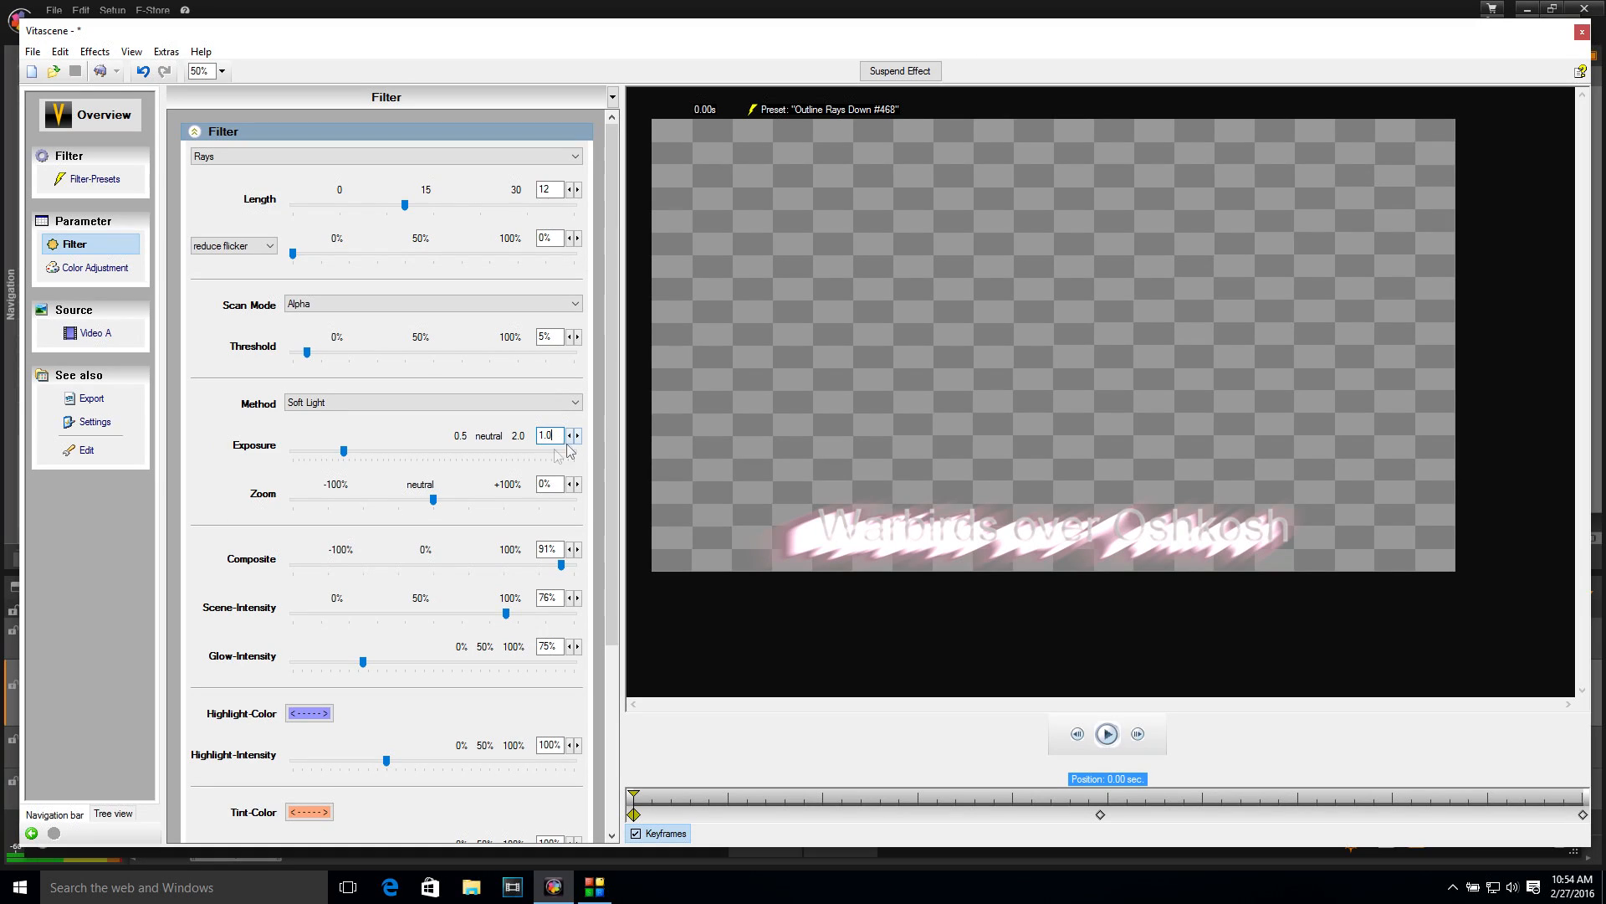
mouse_move(434, 500)
mouse_down()
mouse_move(417, 508)
mouse_move(433, 508)
mouse_up()
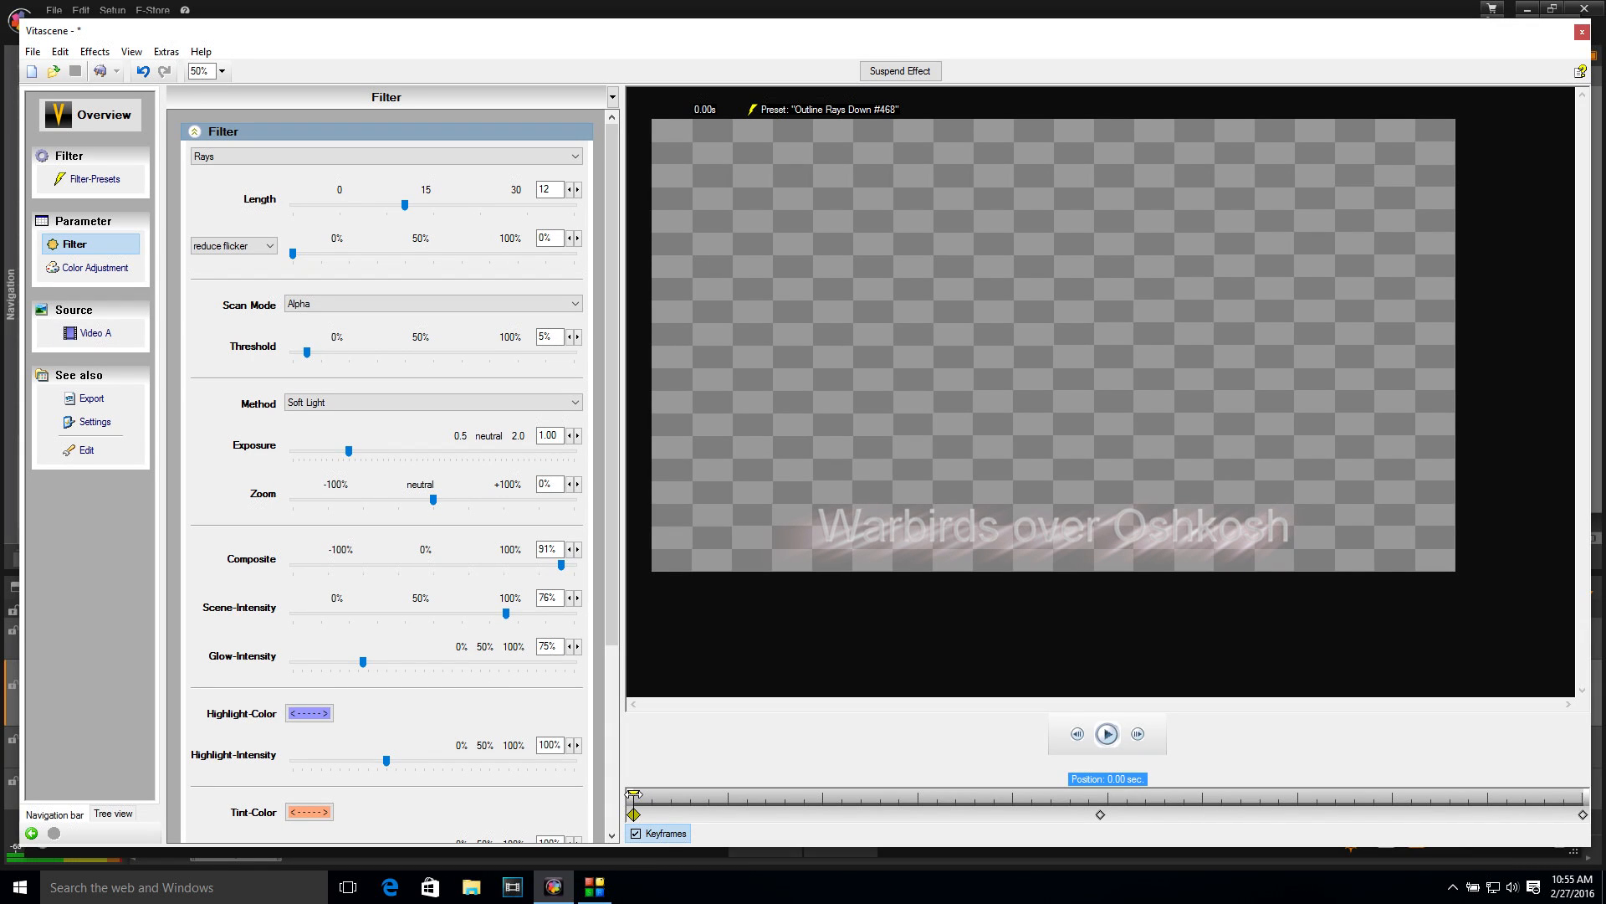
- At the 0.53 s keyframe, set Exposure to 1.04, Scene-Intensity to 91% and Glow-Intensity to 104%
drag(633, 792, 1095, 831)
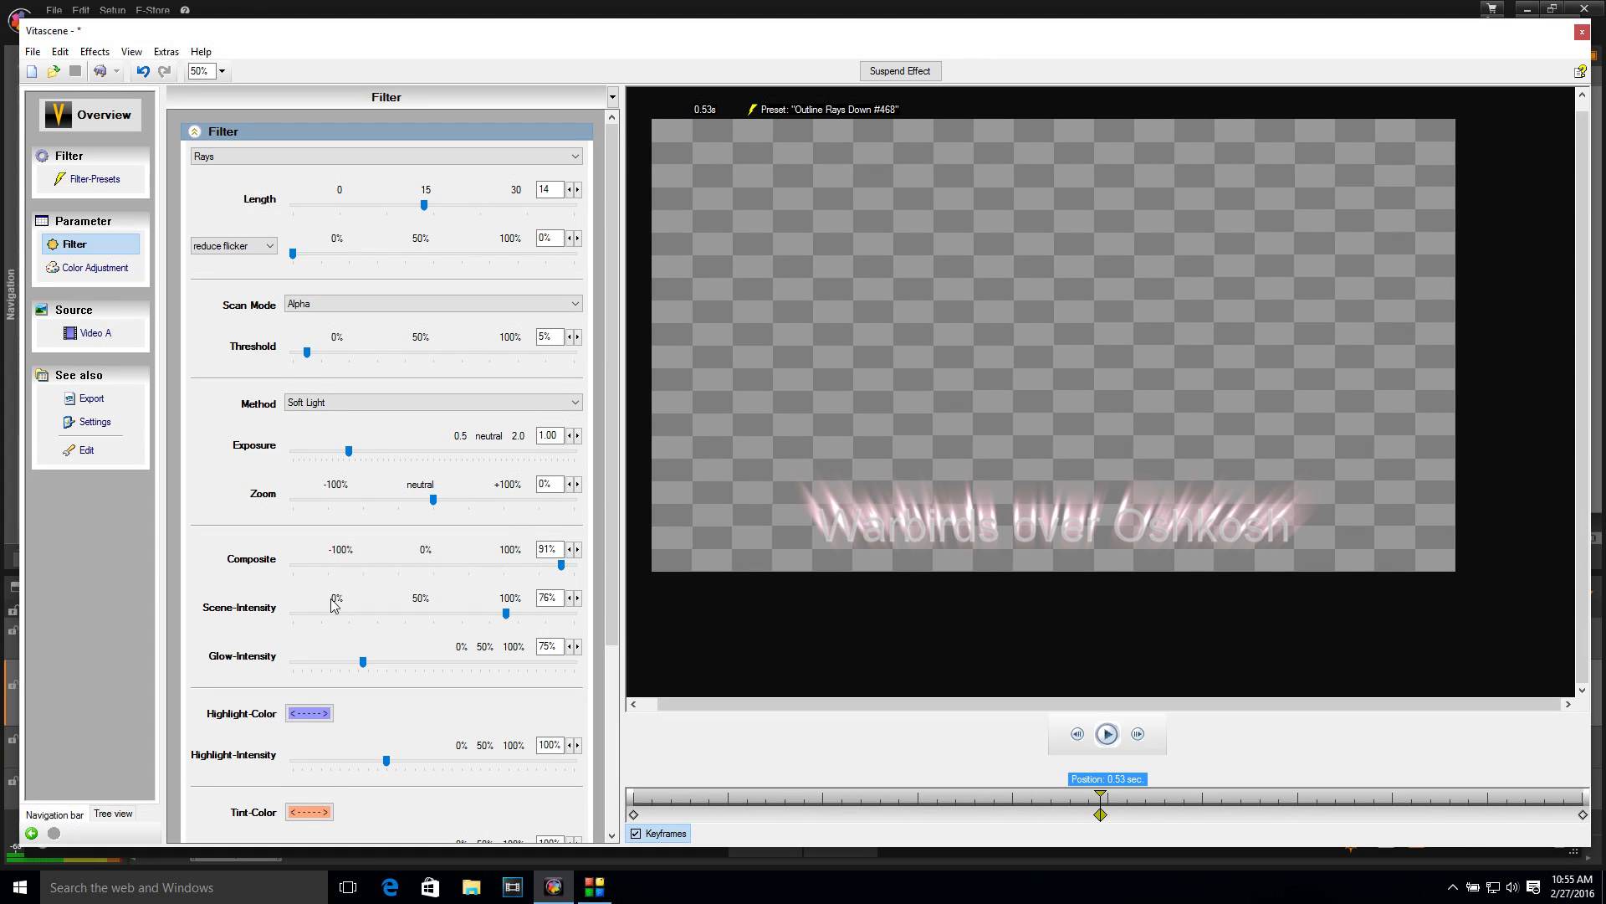
mouse_move(355, 452)
mouse_down()
mouse_move(391, 449)
mouse_move(333, 454)
mouse_move(352, 453)
mouse_up()
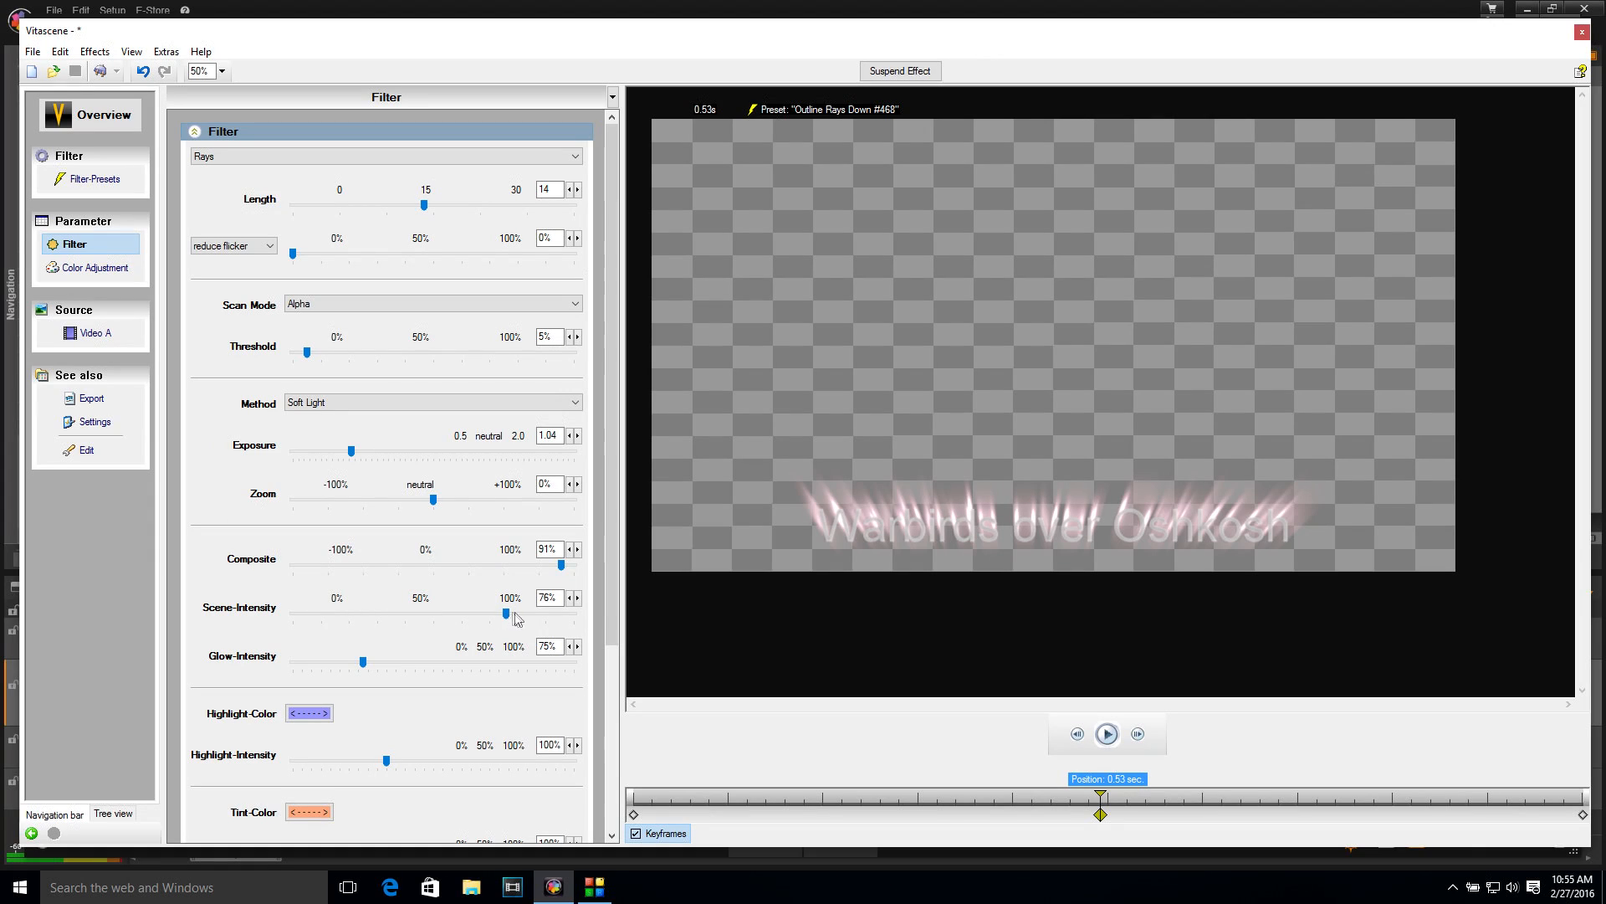
drag(506, 617, 548, 620)
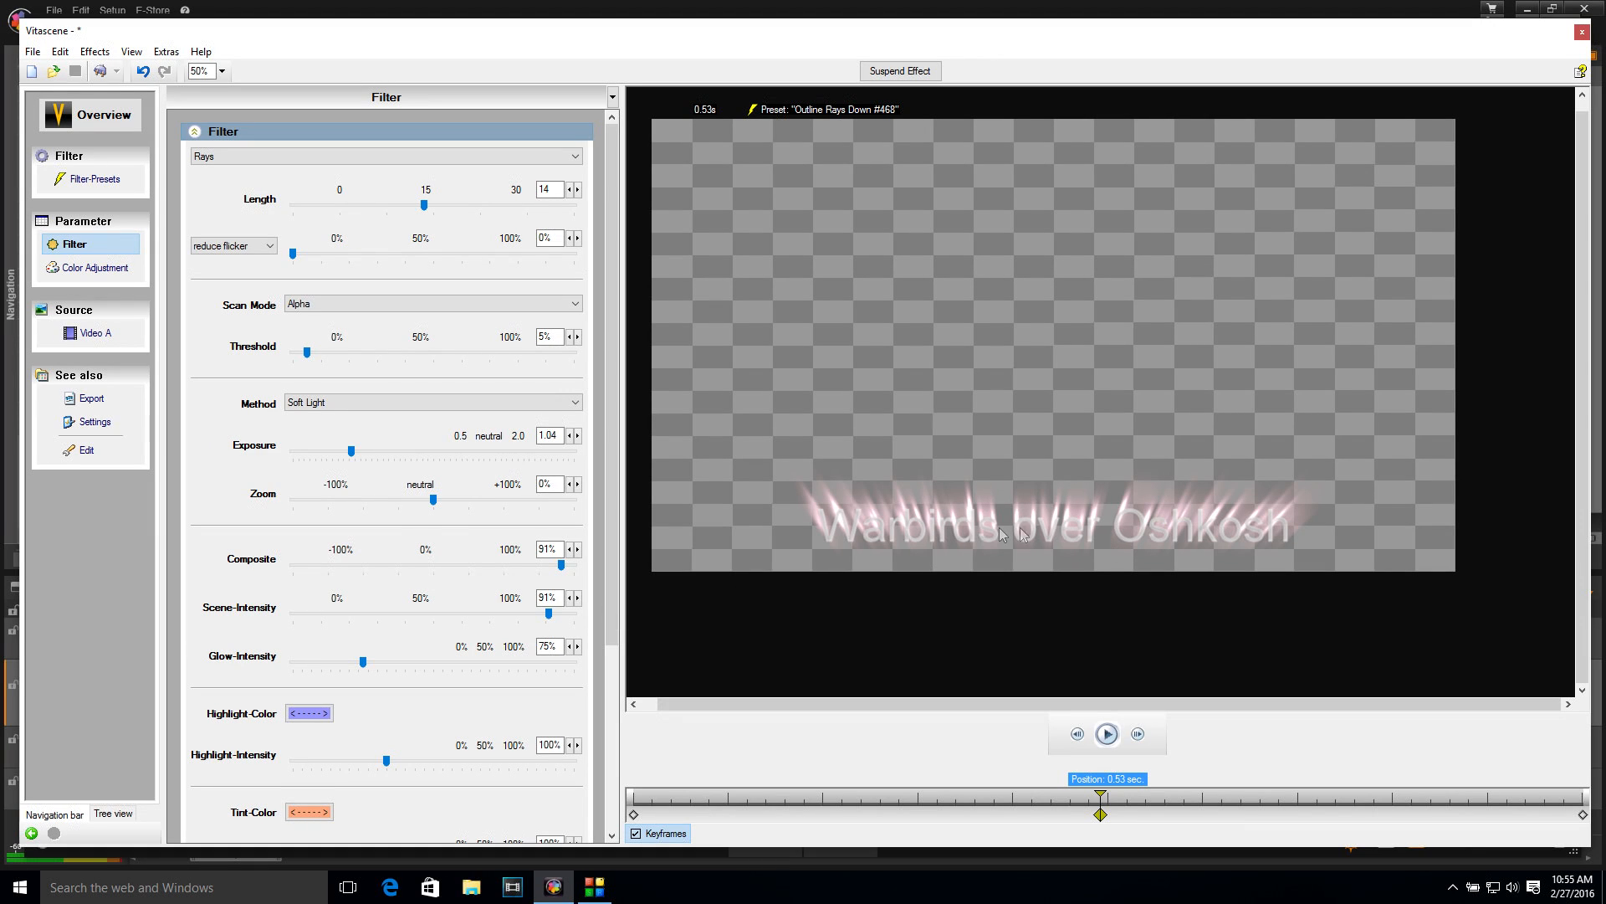
mouse_move(365, 665)
mouse_down()
mouse_move(403, 663)
mouse_move(389, 656)
mouse_up()
- Change the rays' Tint-Color at the 0.53 s keyframe to the orange basic color
drag(617, 636, 619, 820)
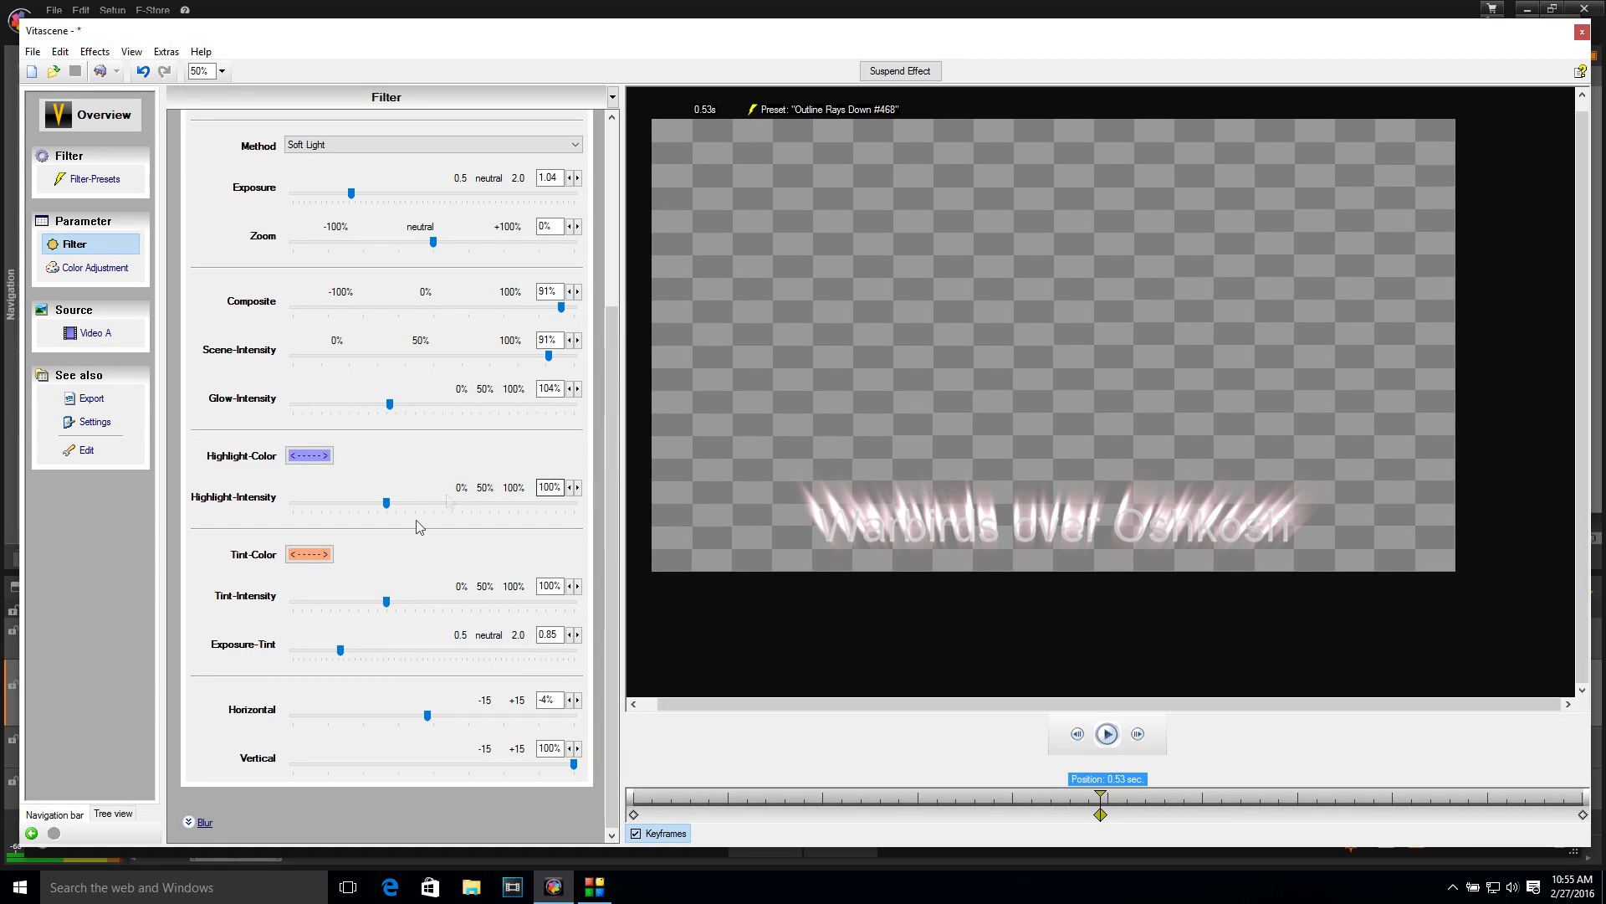
click(306, 555)
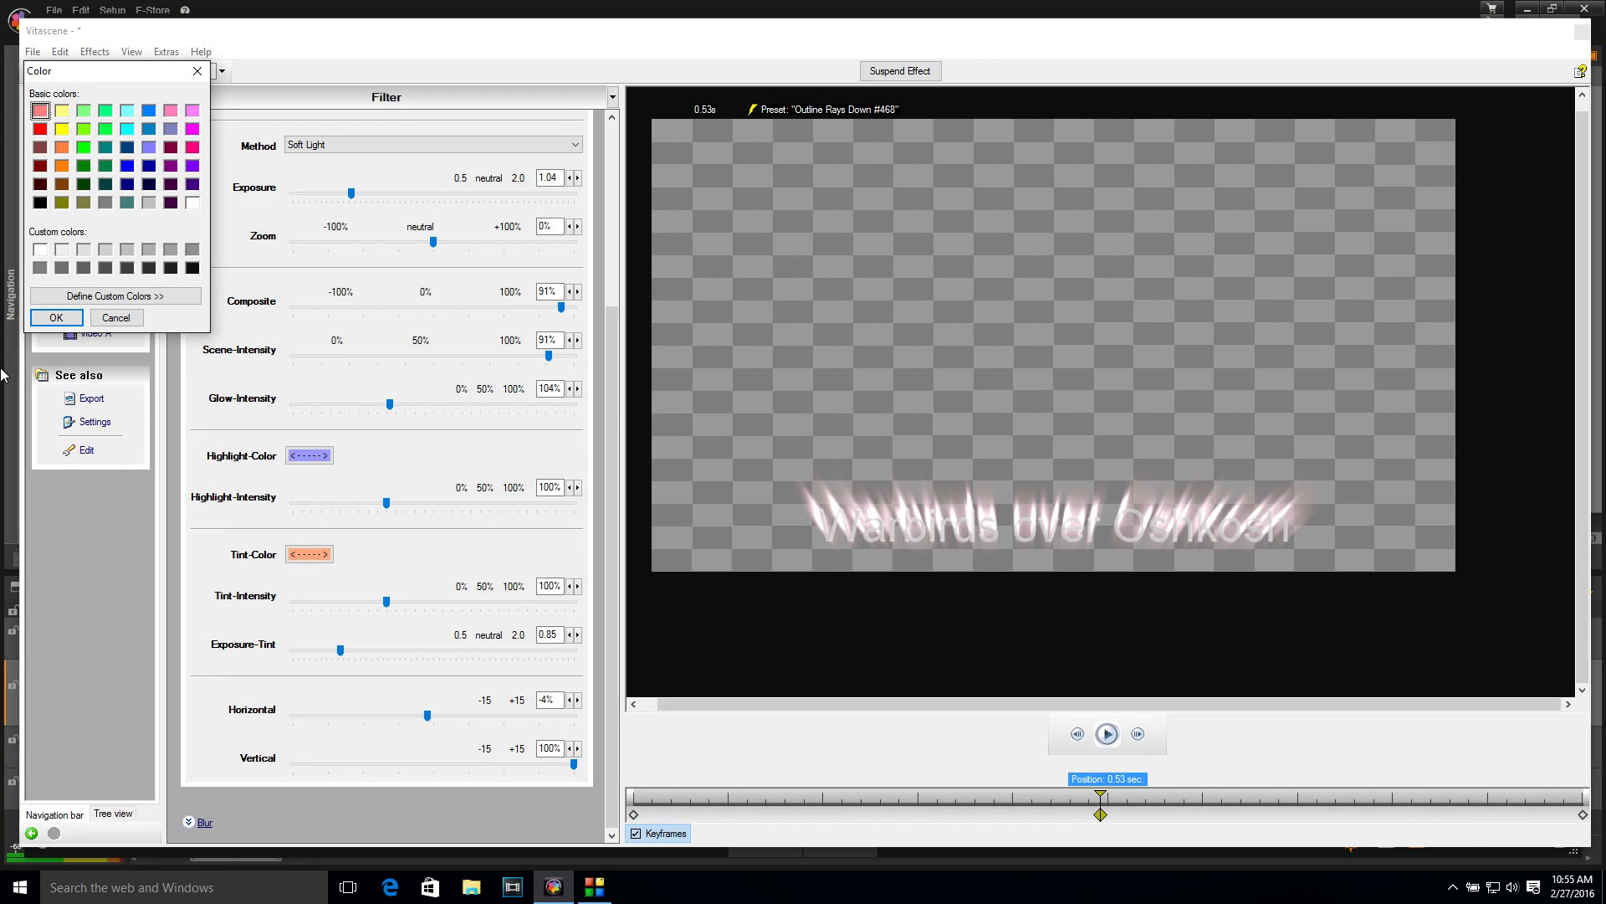
click(62, 165)
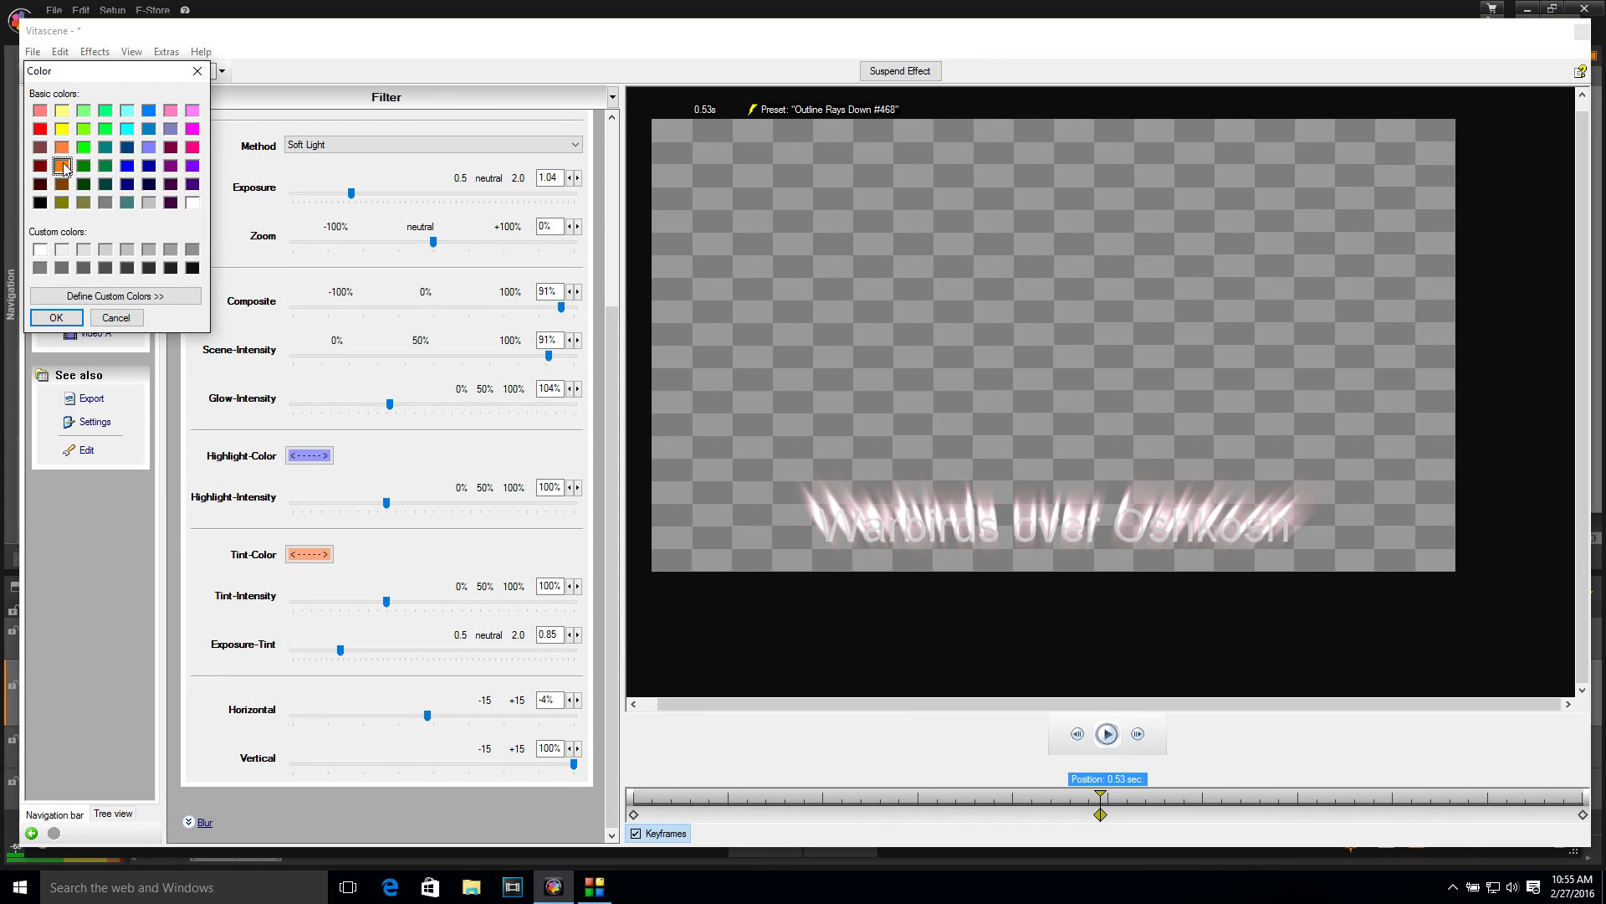
click(47, 319)
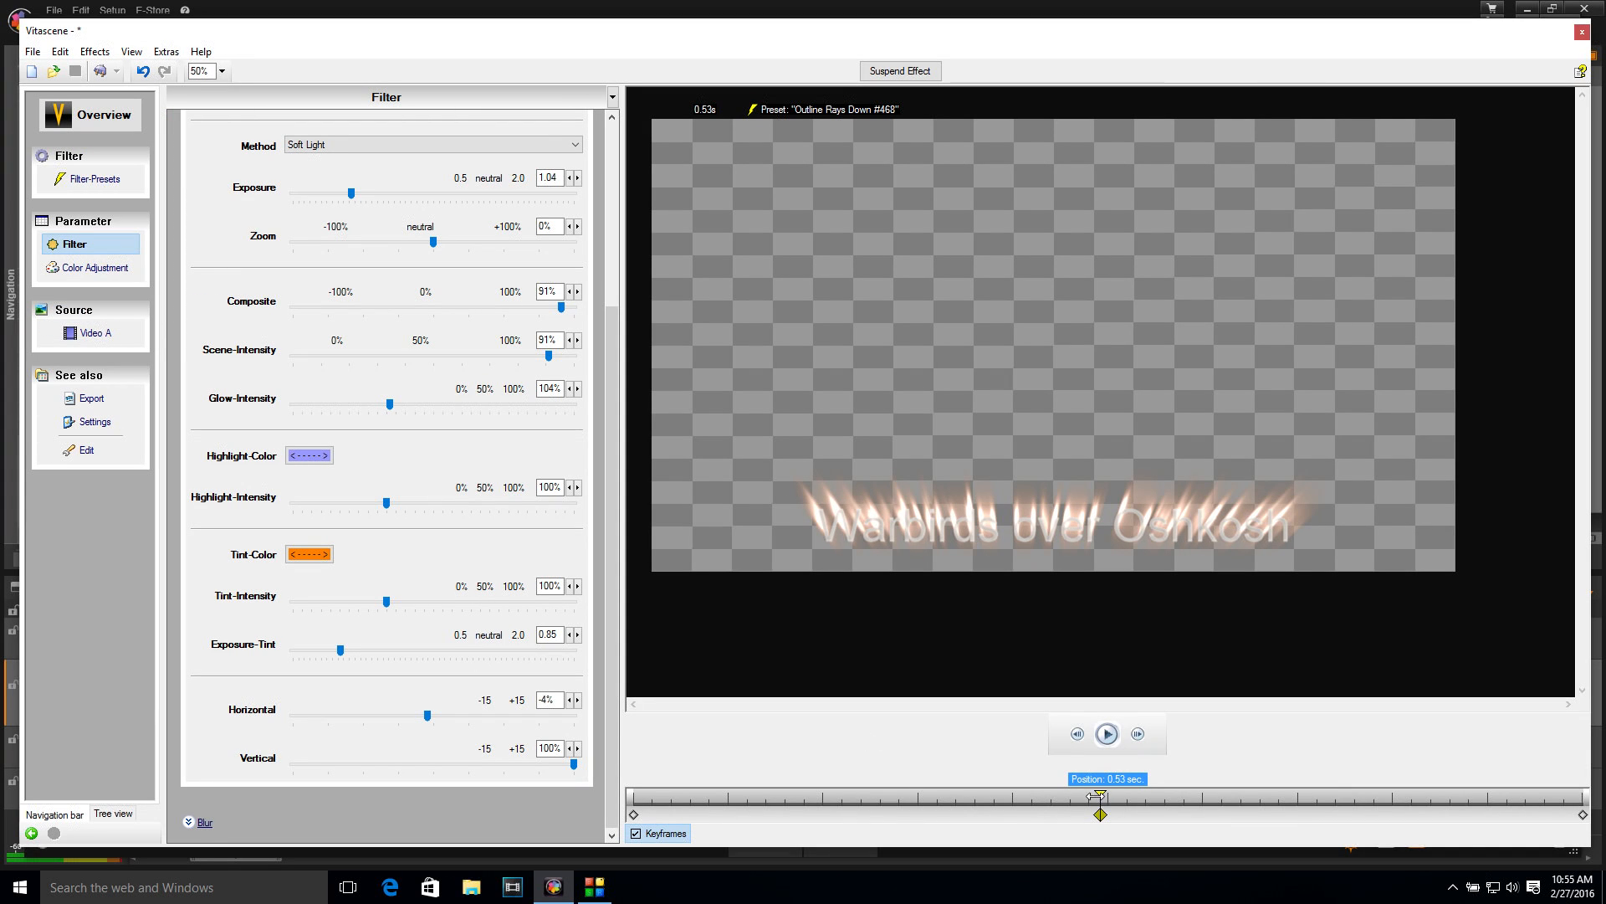
- Scrub through the ray animation, accept the Vitascene changes and confirm the middle title's edits
drag(1103, 793, 1162, 794)
drag(1447, 792, 577, 808)
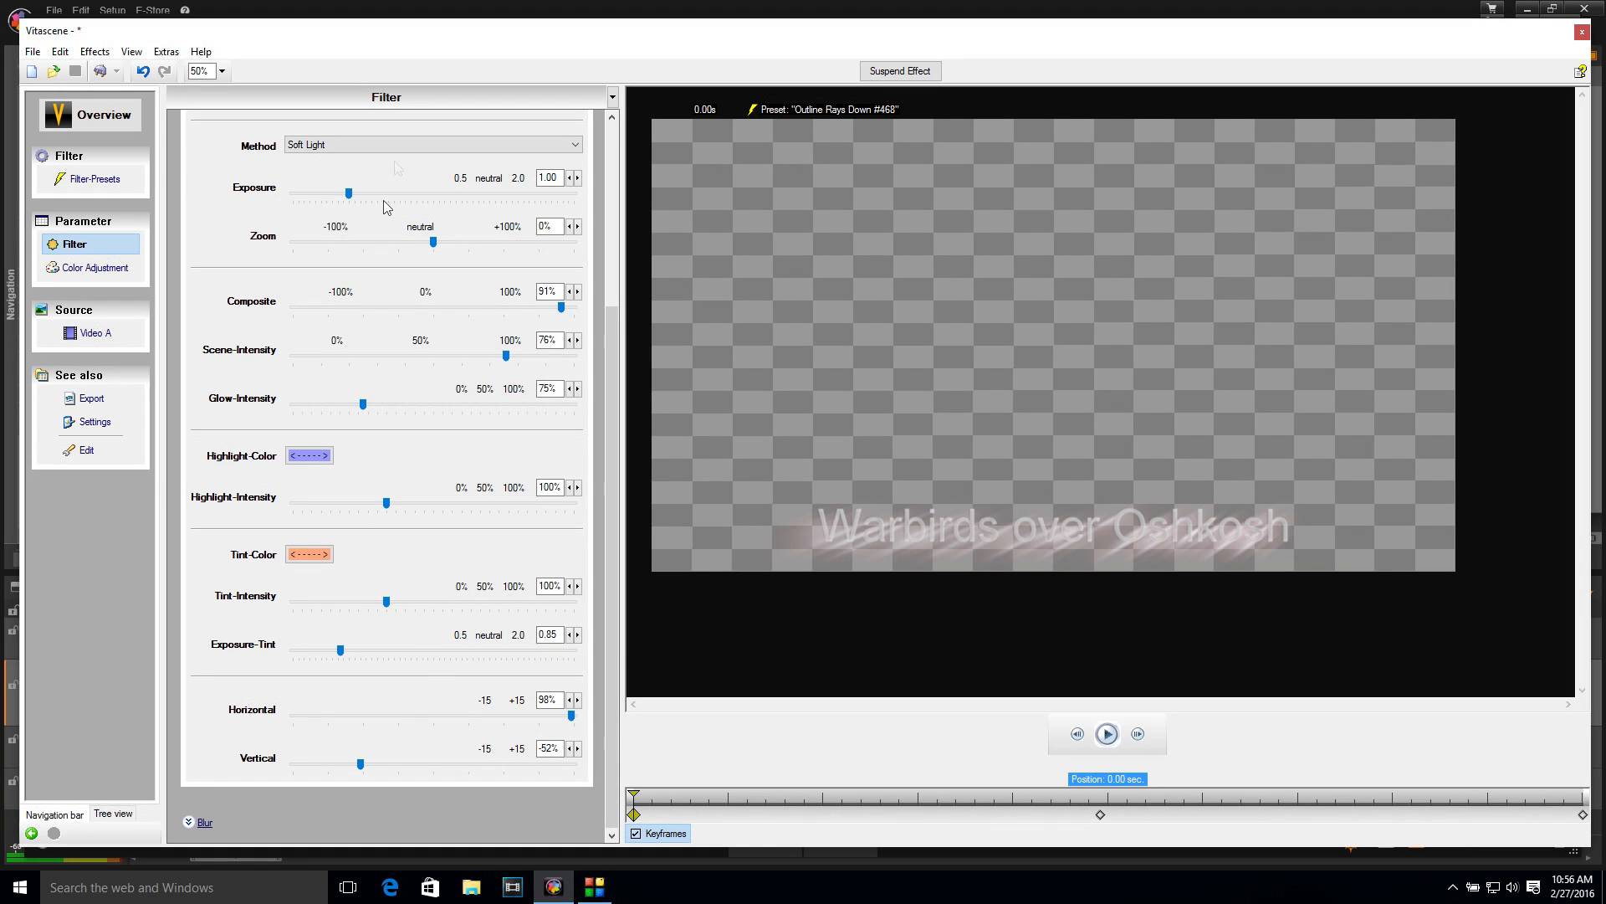
click(99, 73)
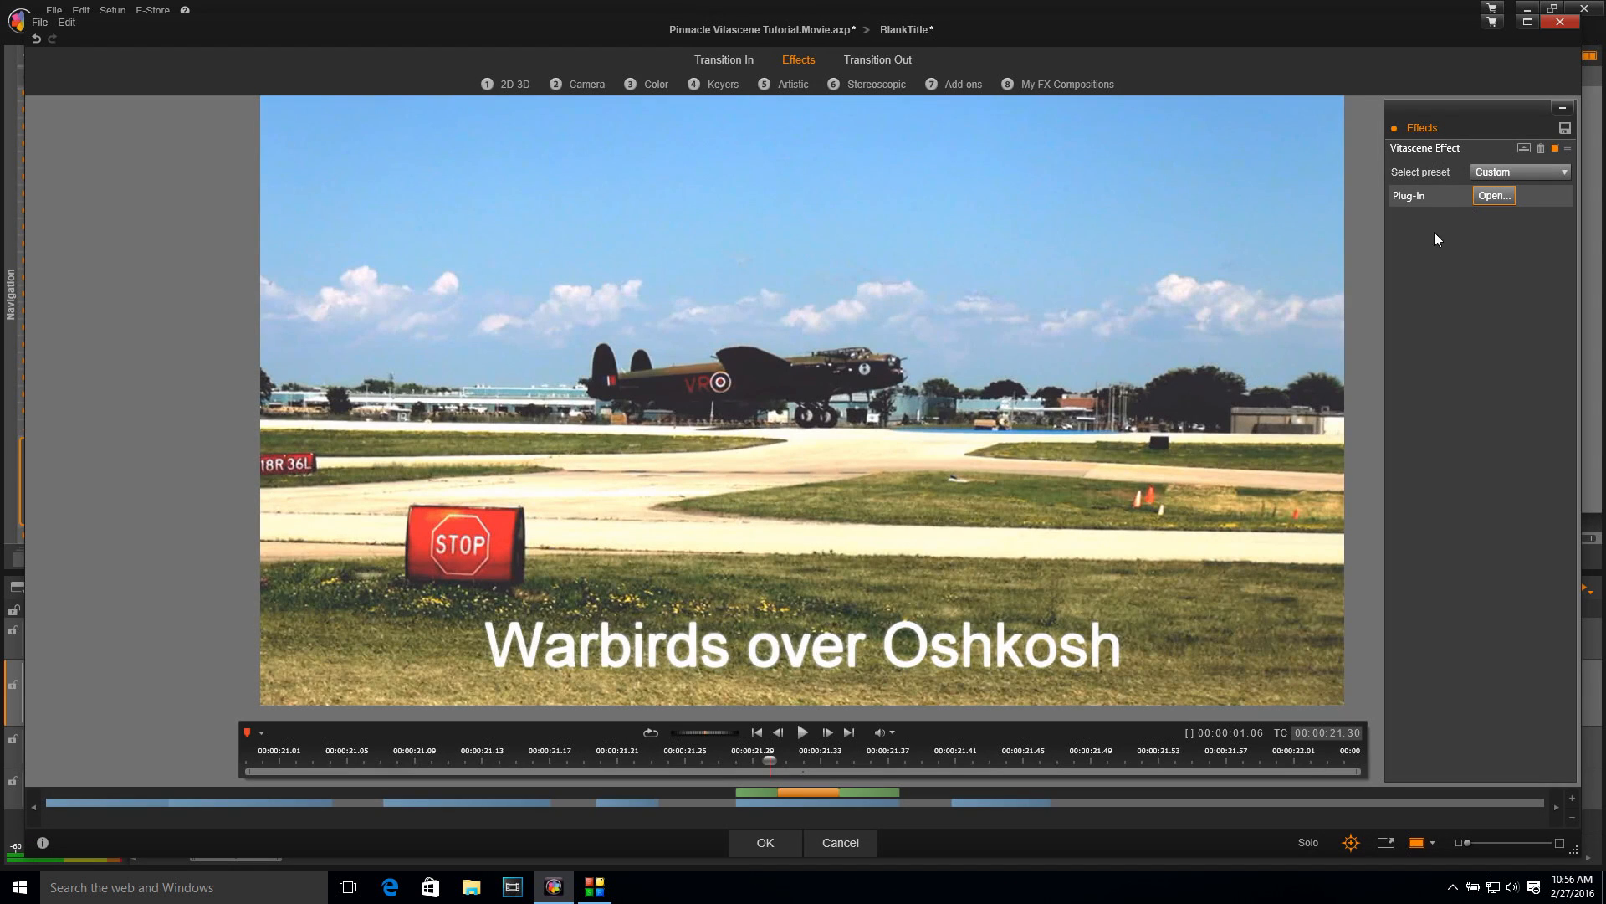
click(778, 844)
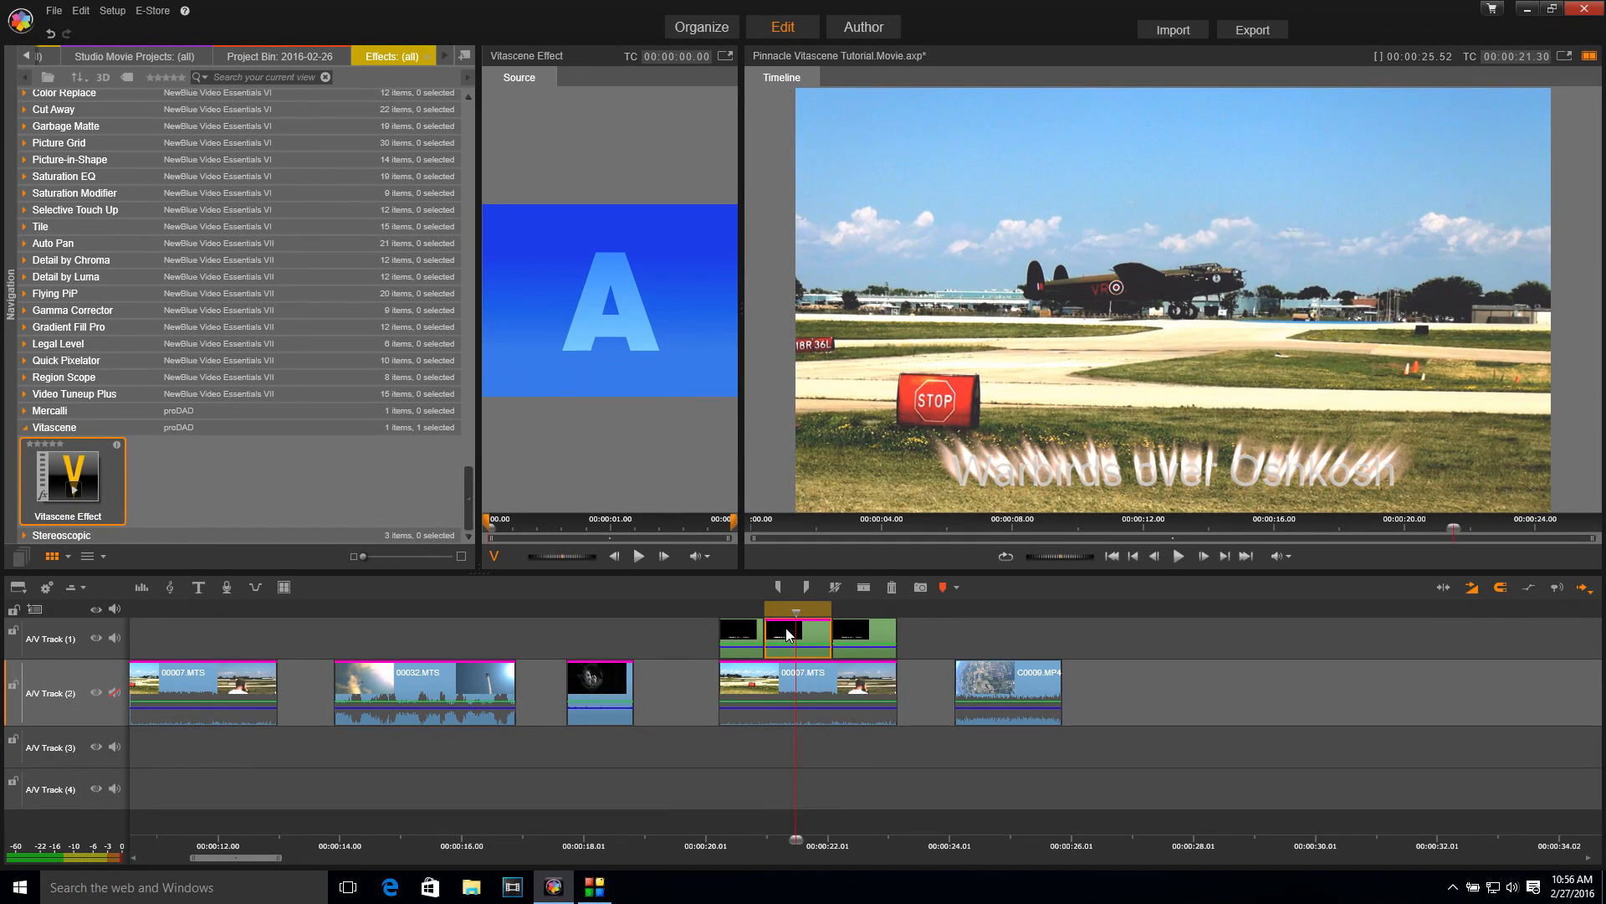
- Scrub and play the title clips to review the animated rays on the middle title
drag(797, 612, 760, 616)
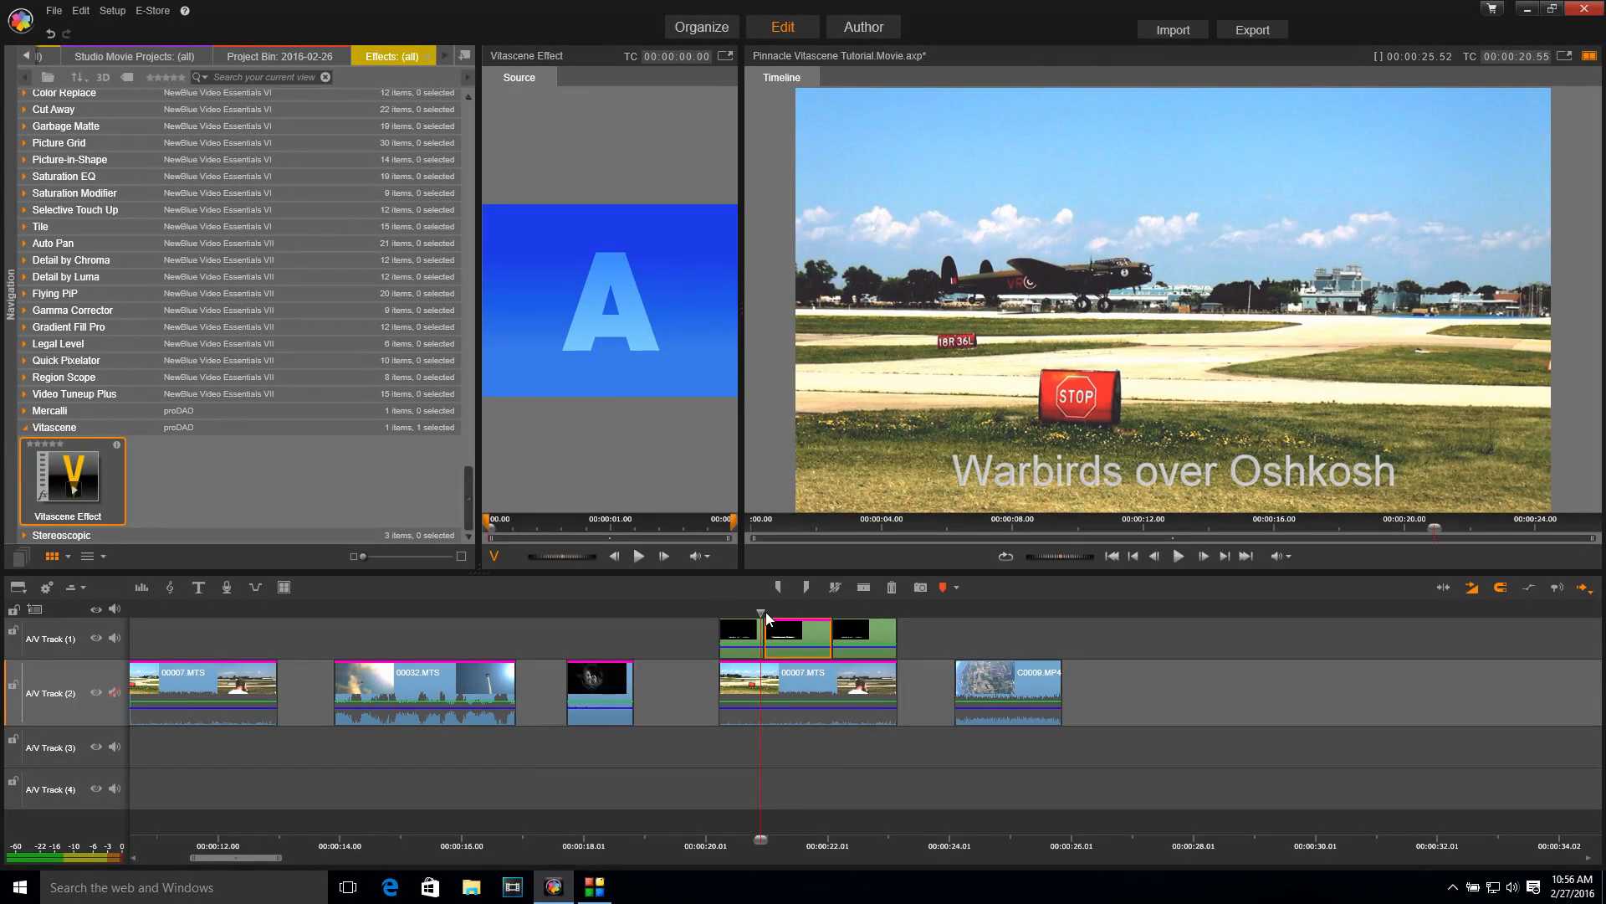
drag(758, 612, 728, 614)
key(space)
key(space)
click(717, 610)
key(space)
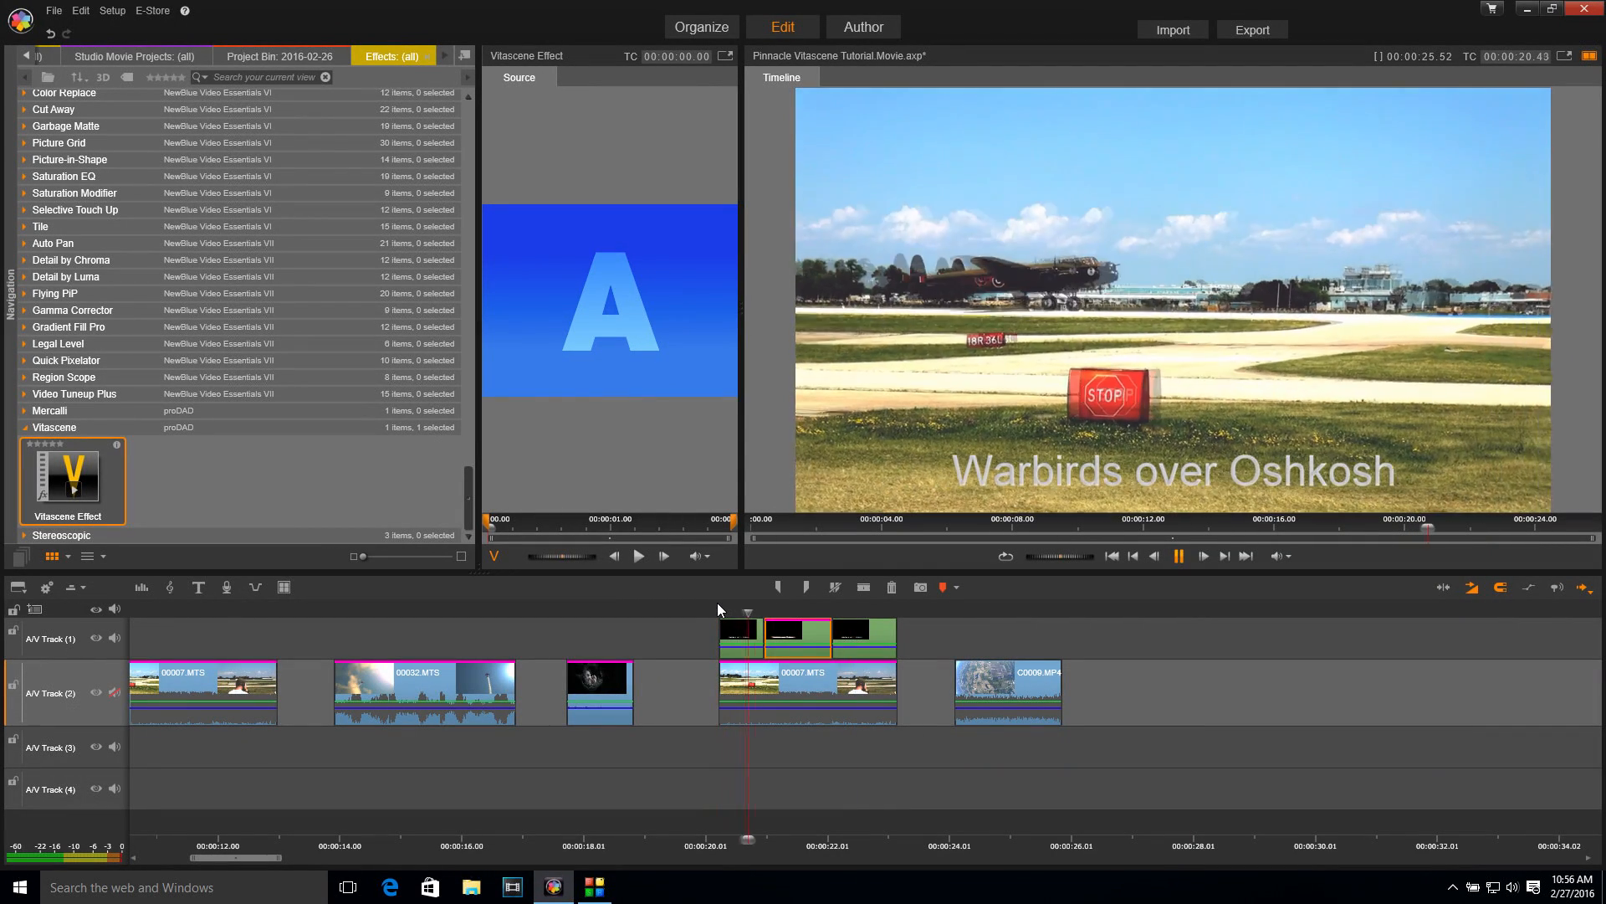
key(space)
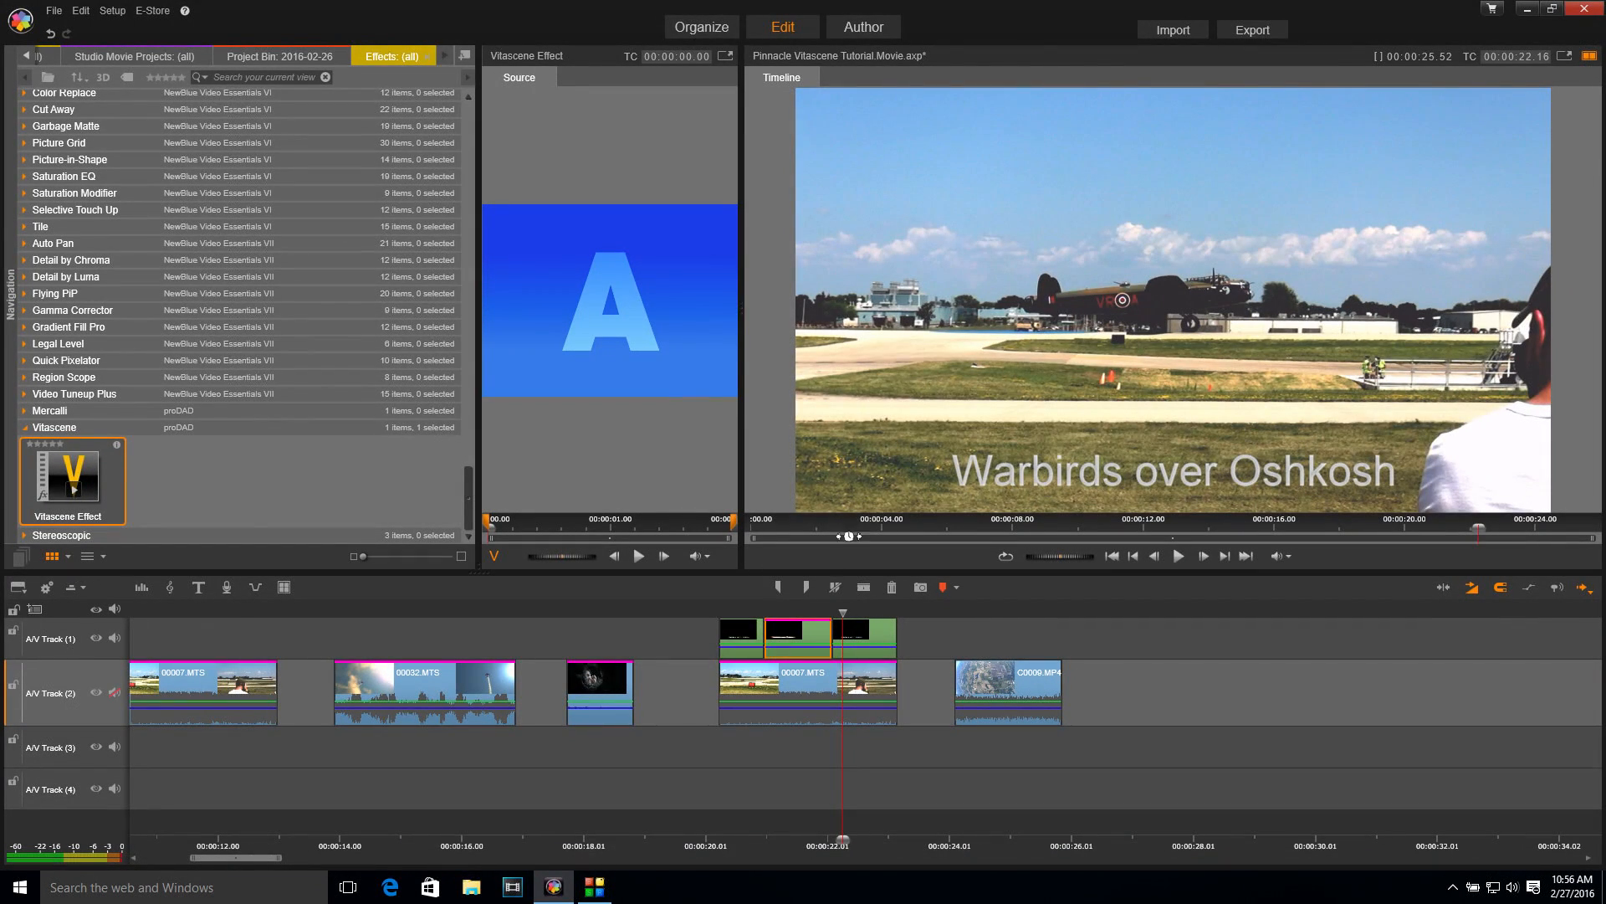
- Add the Vitascene Effect to the wingsuit clip C0009.MP4 and open the clip's effects editor
drag(840, 611, 1001, 612)
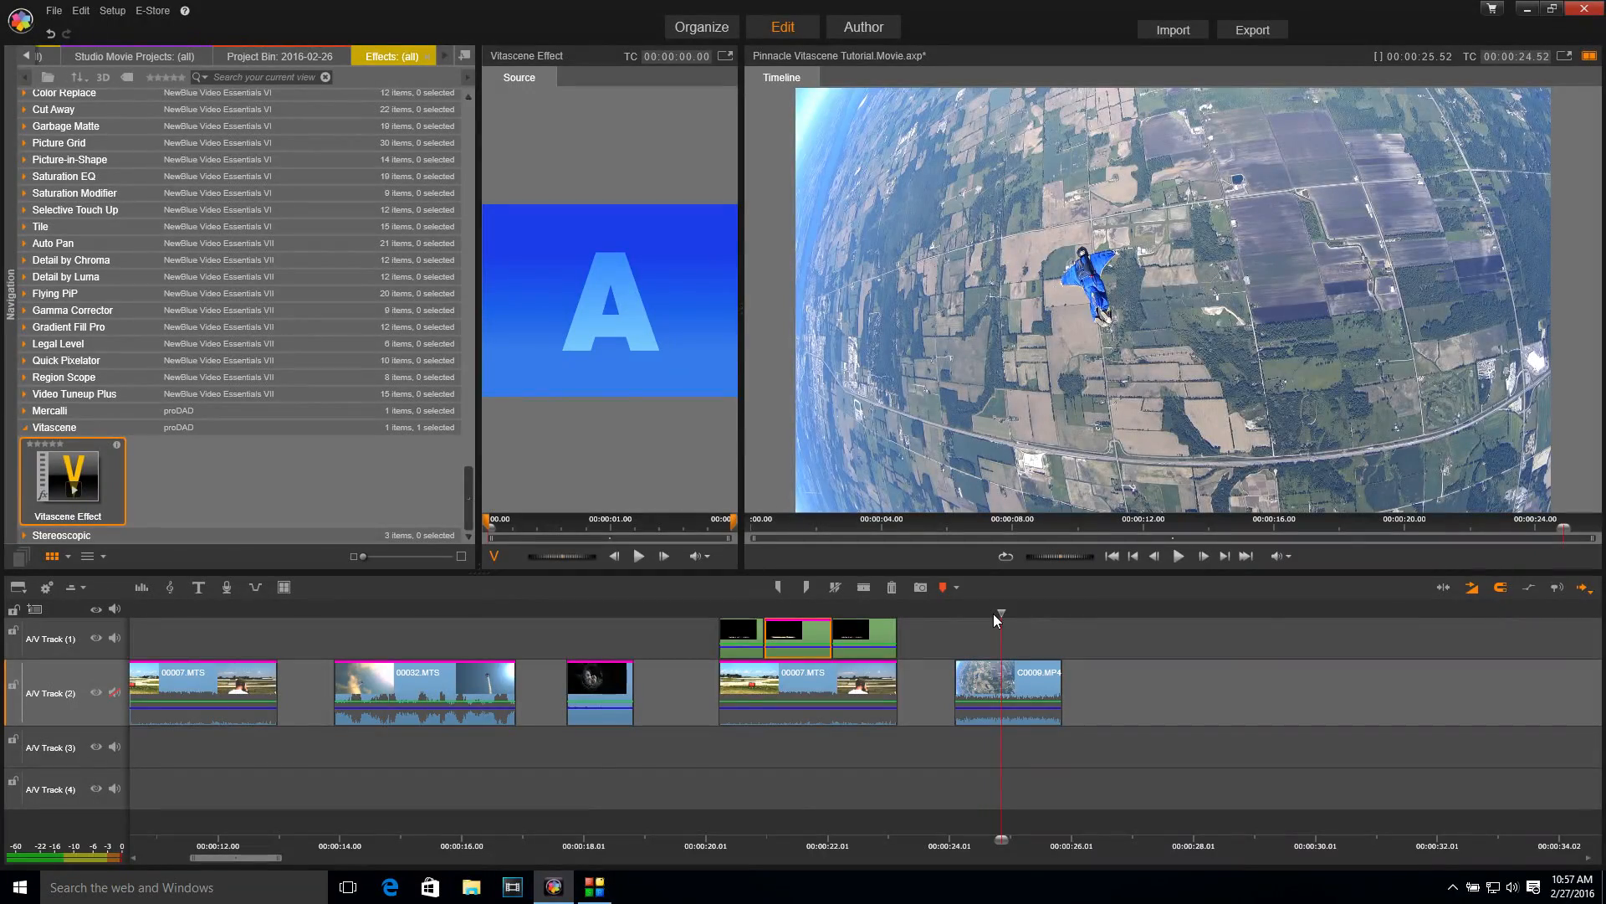
click(974, 684)
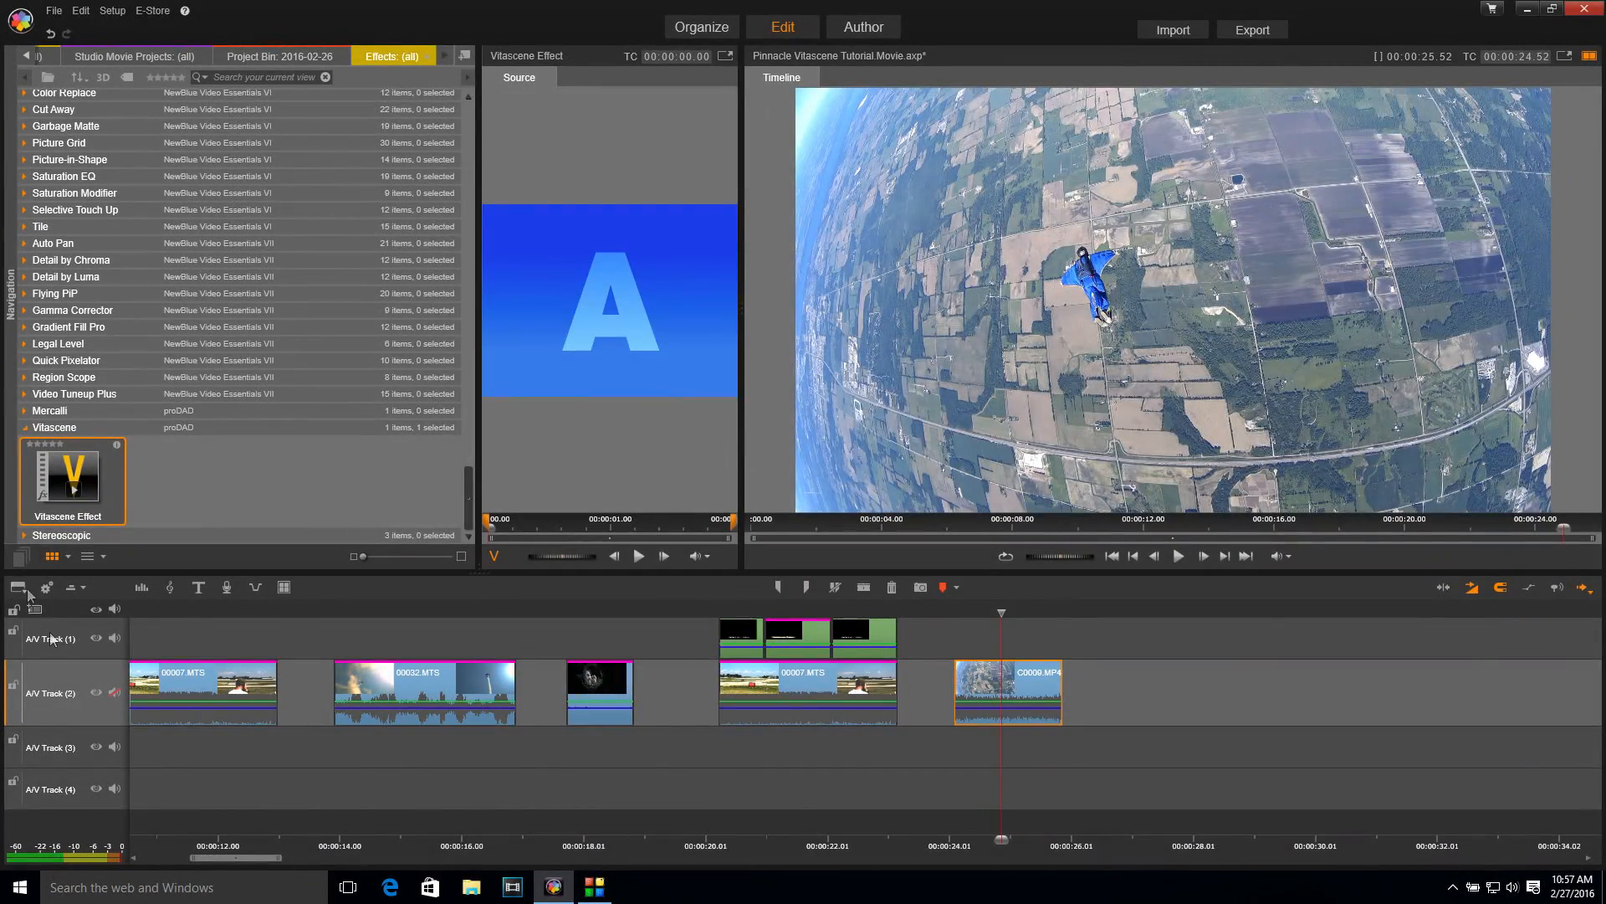
drag(71, 478, 1006, 676)
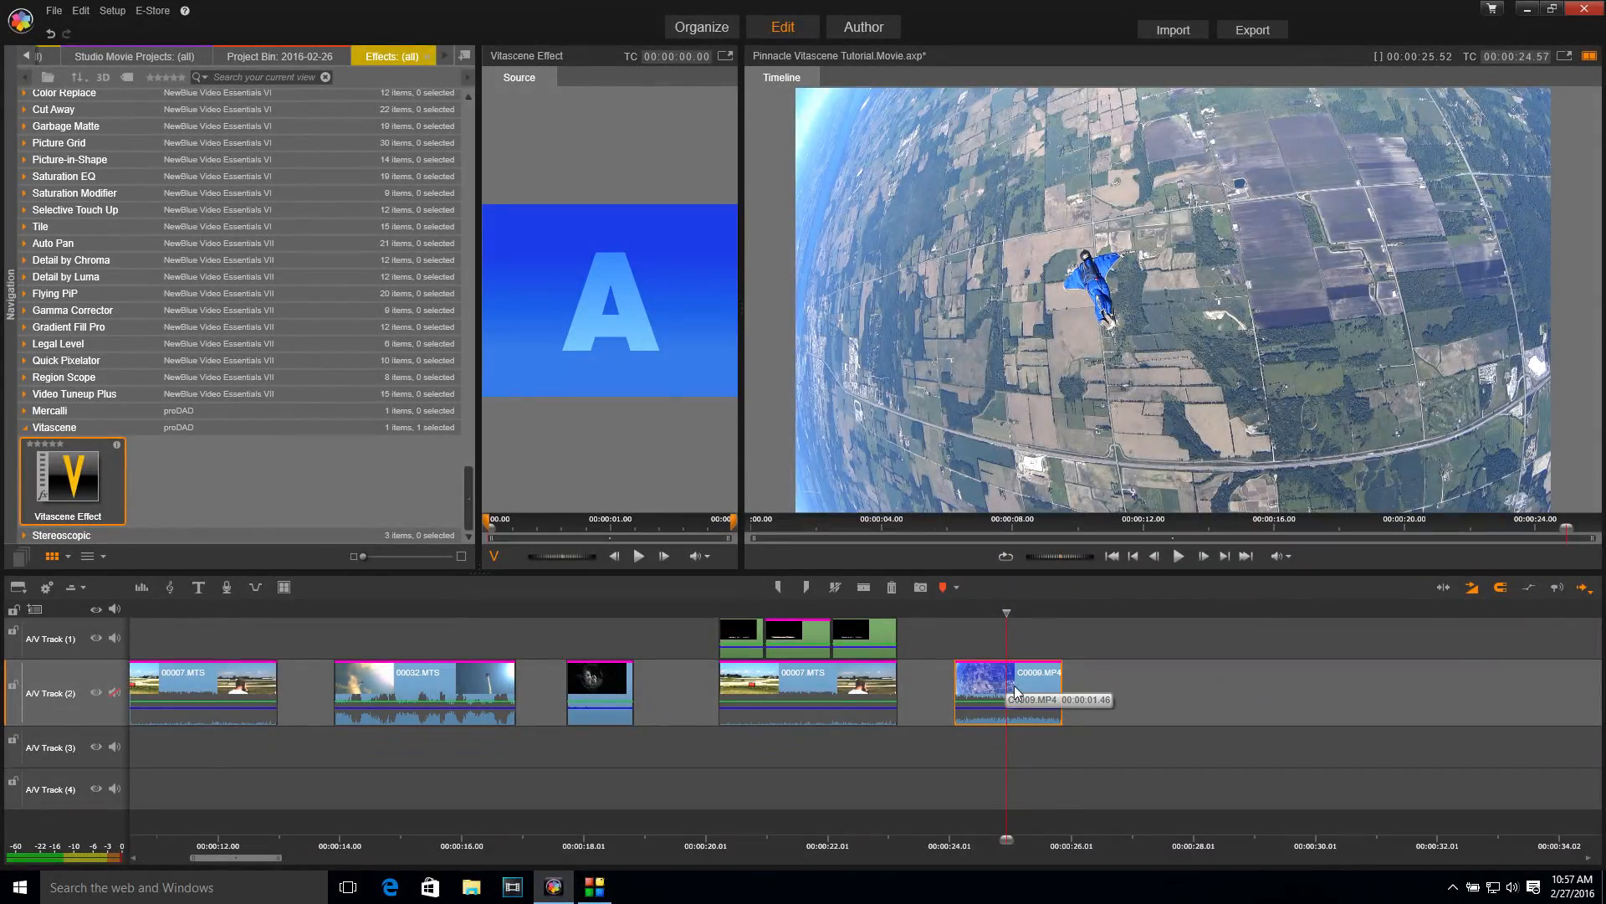
double_click(1012, 688)
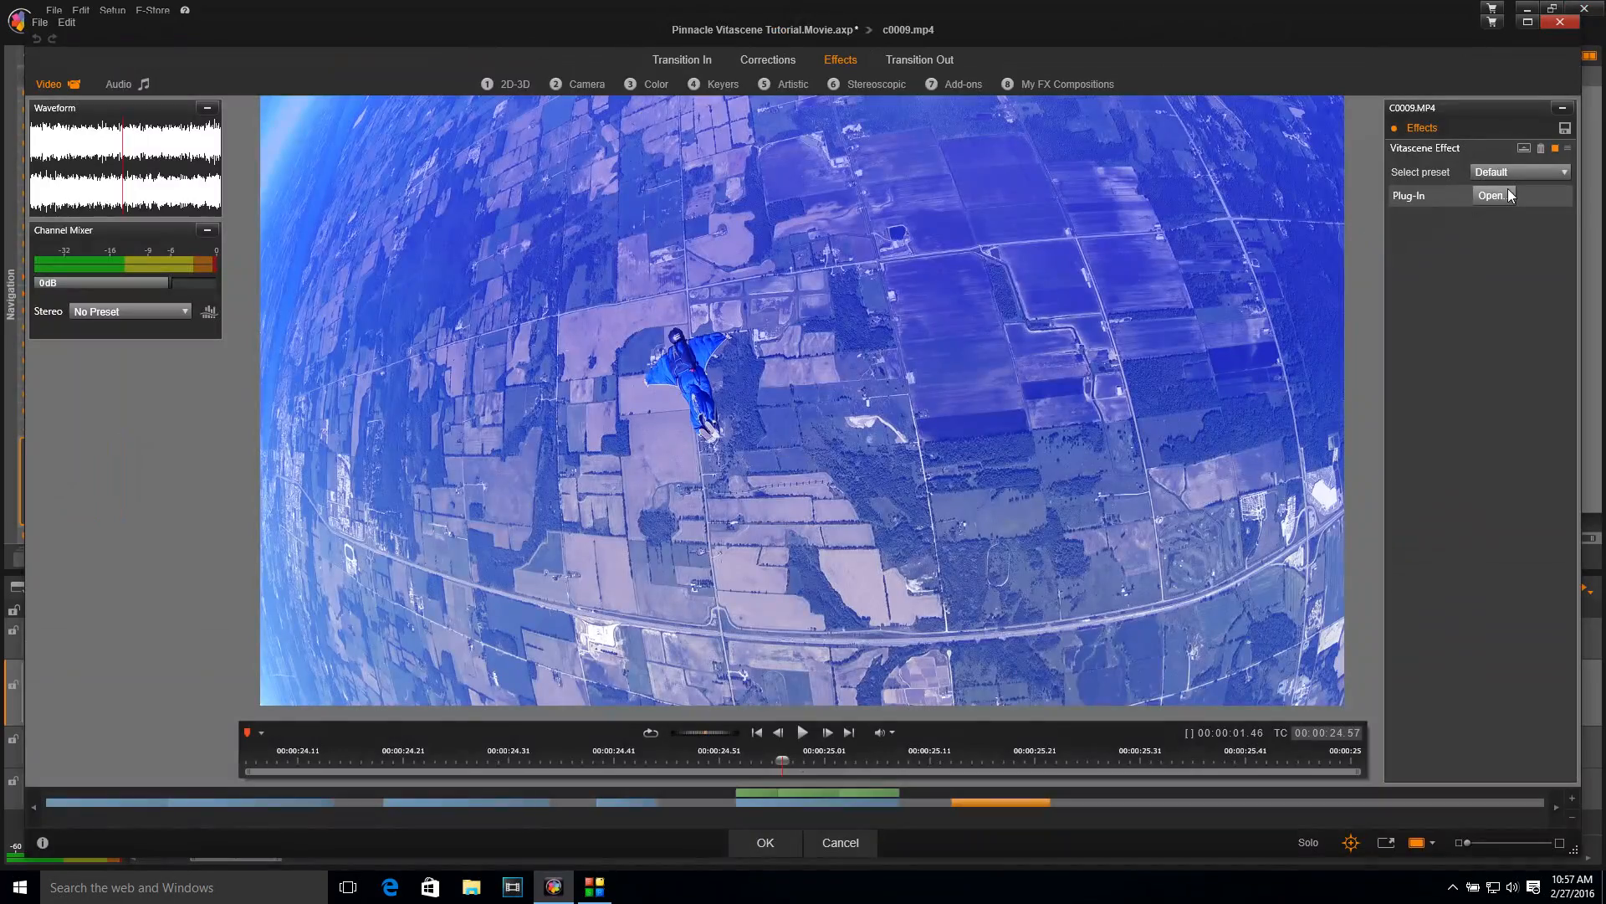
- Open the clip's Vitascene plug-in and apply the Miniature Look - Centre #630 preset from the Tilt Shift group
click(1489, 197)
click(279, 102)
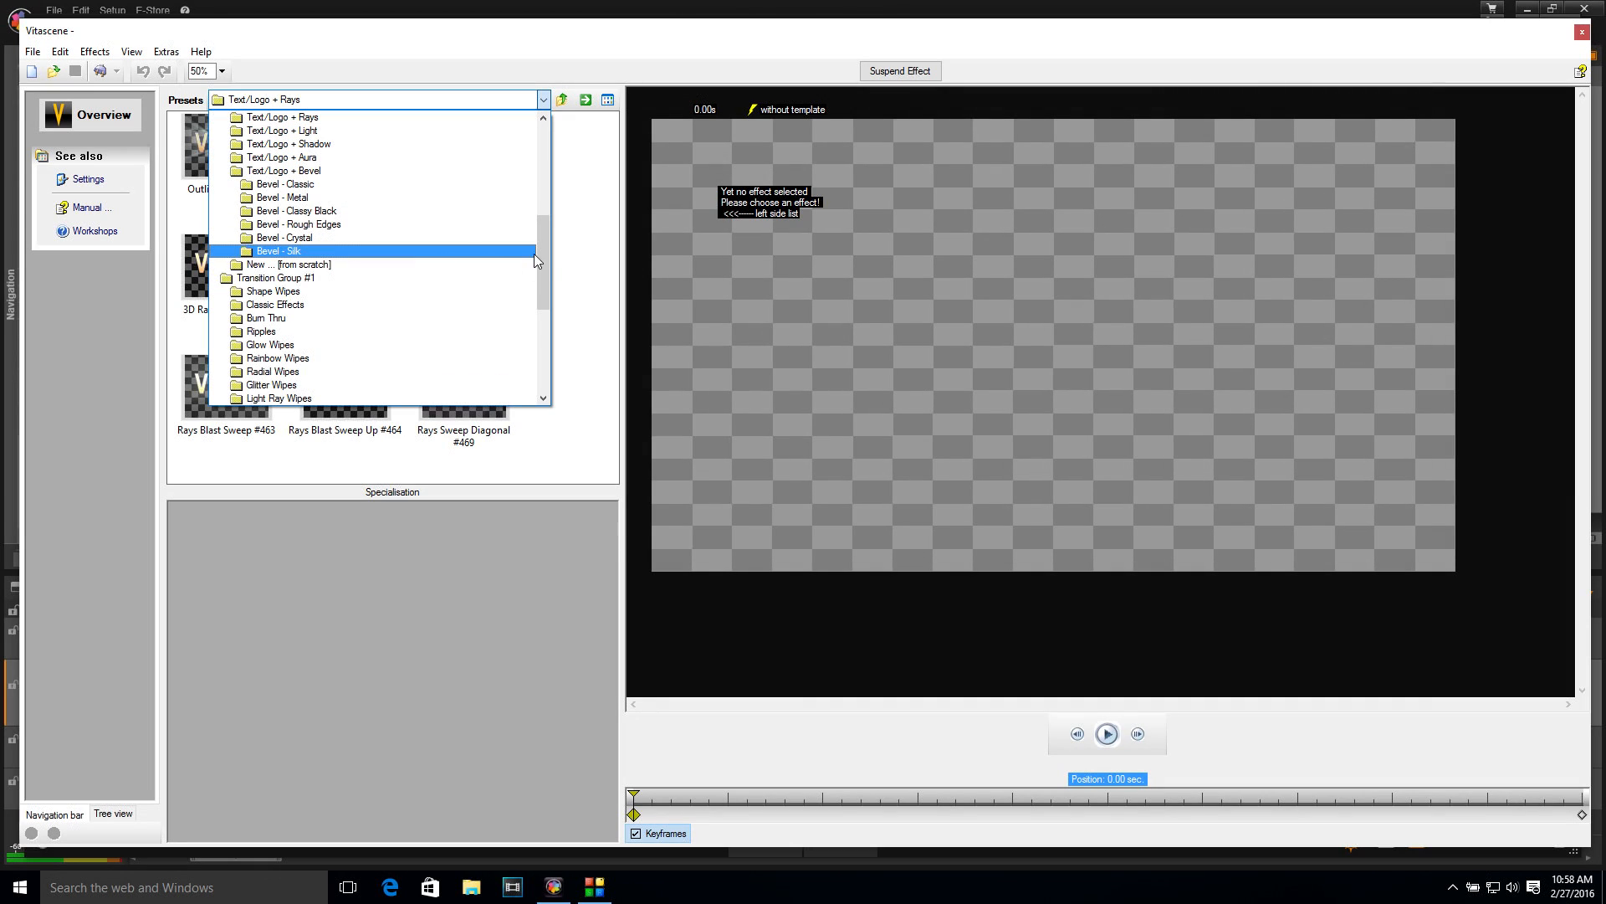
drag(545, 251, 544, 195)
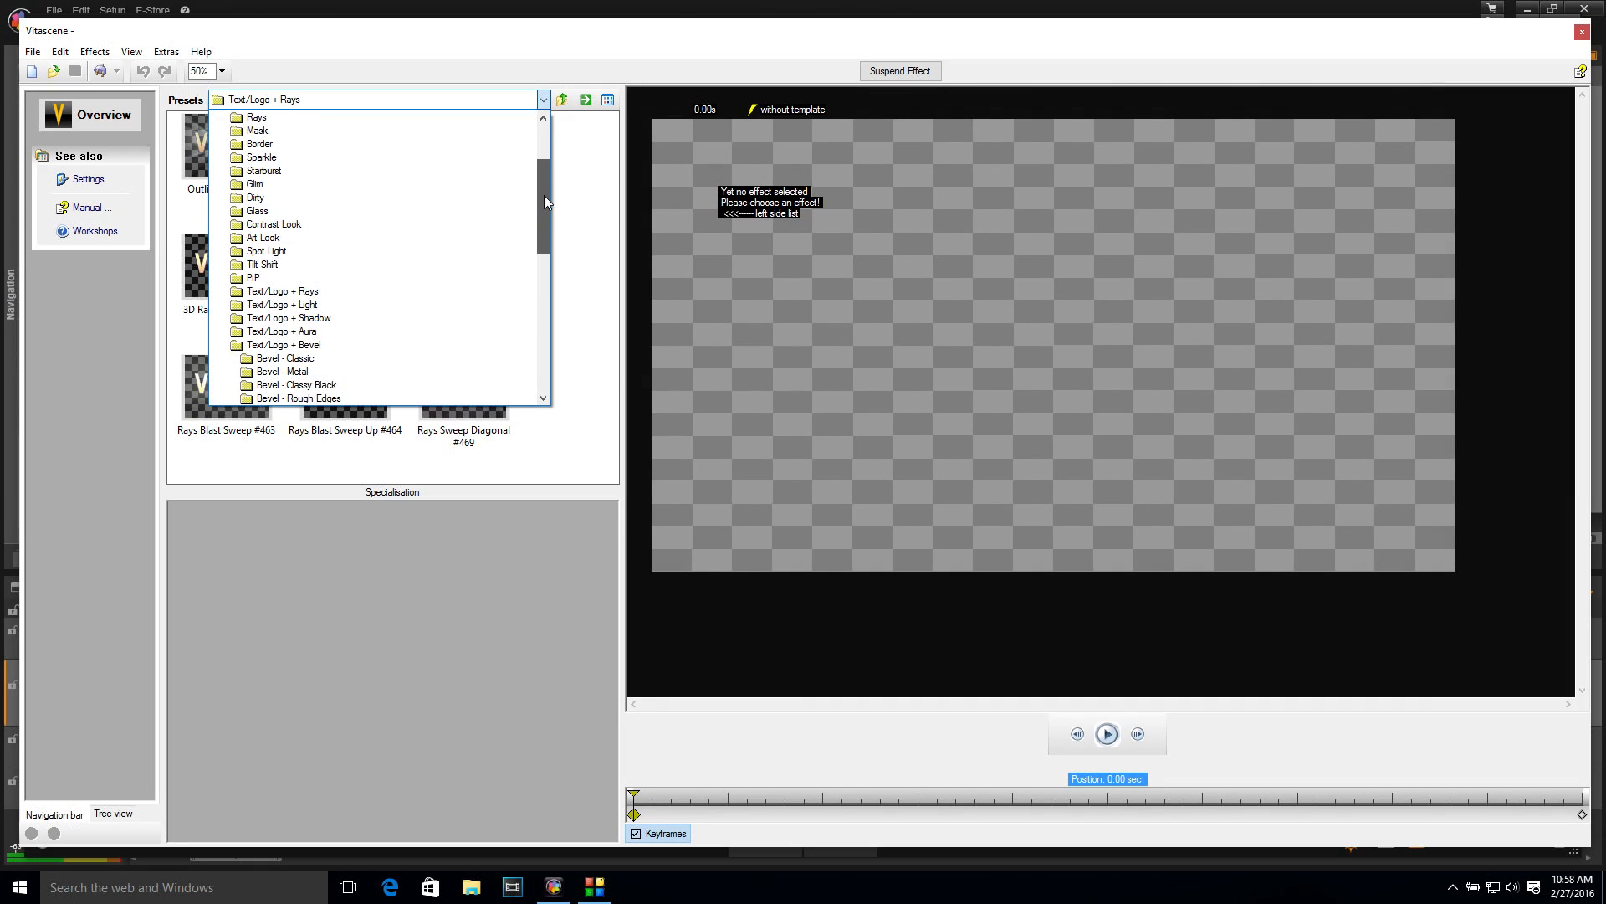
click(258, 266)
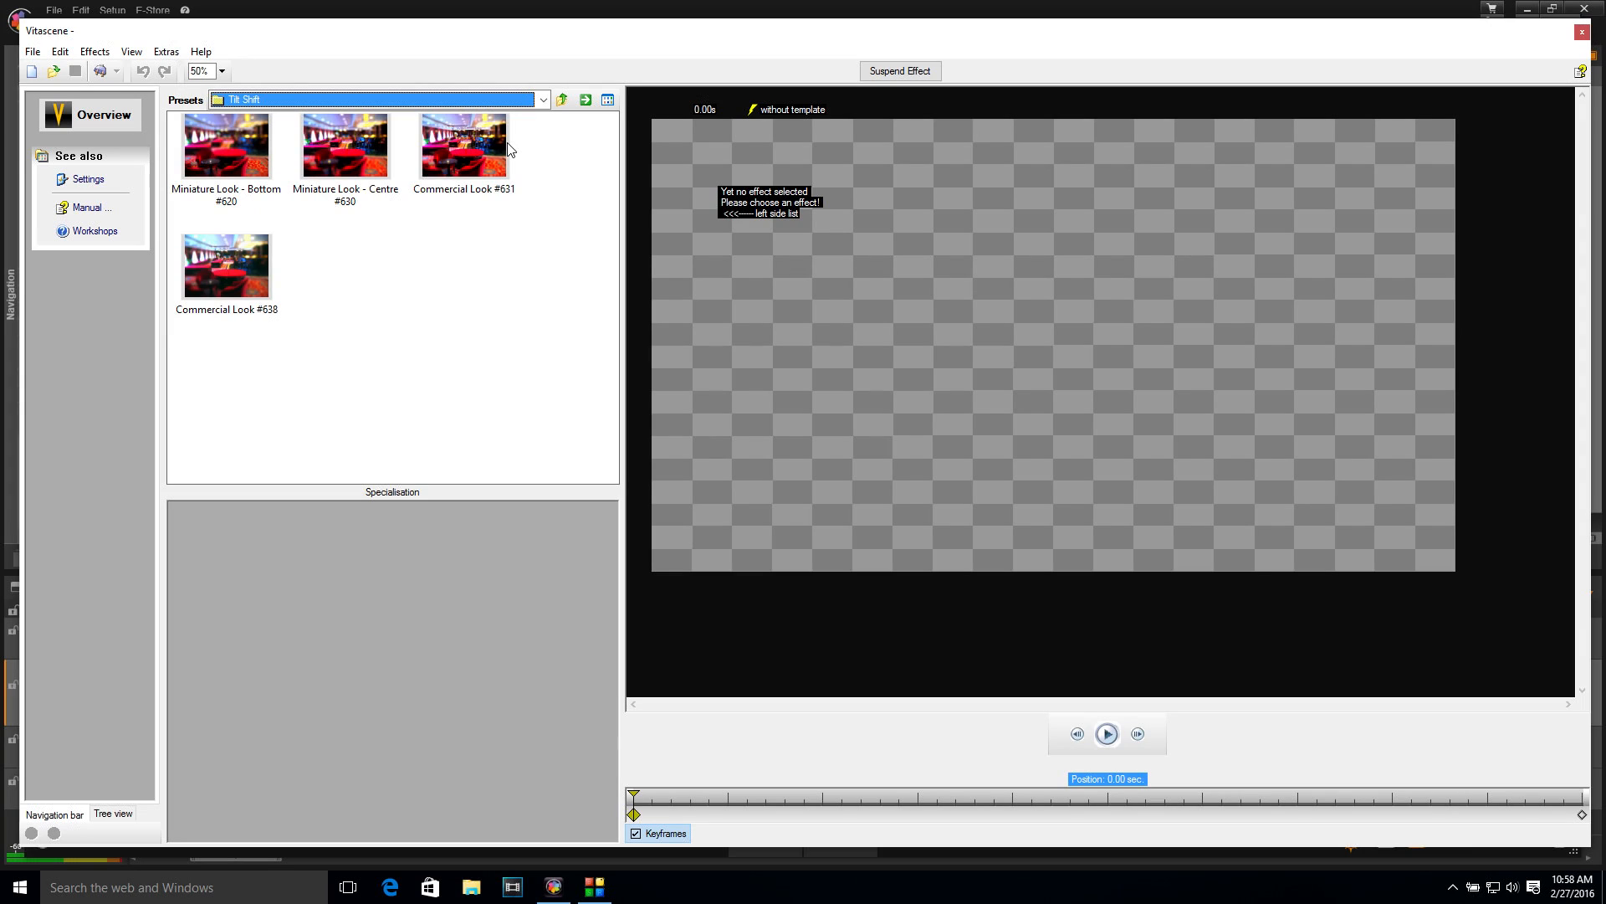
click(340, 153)
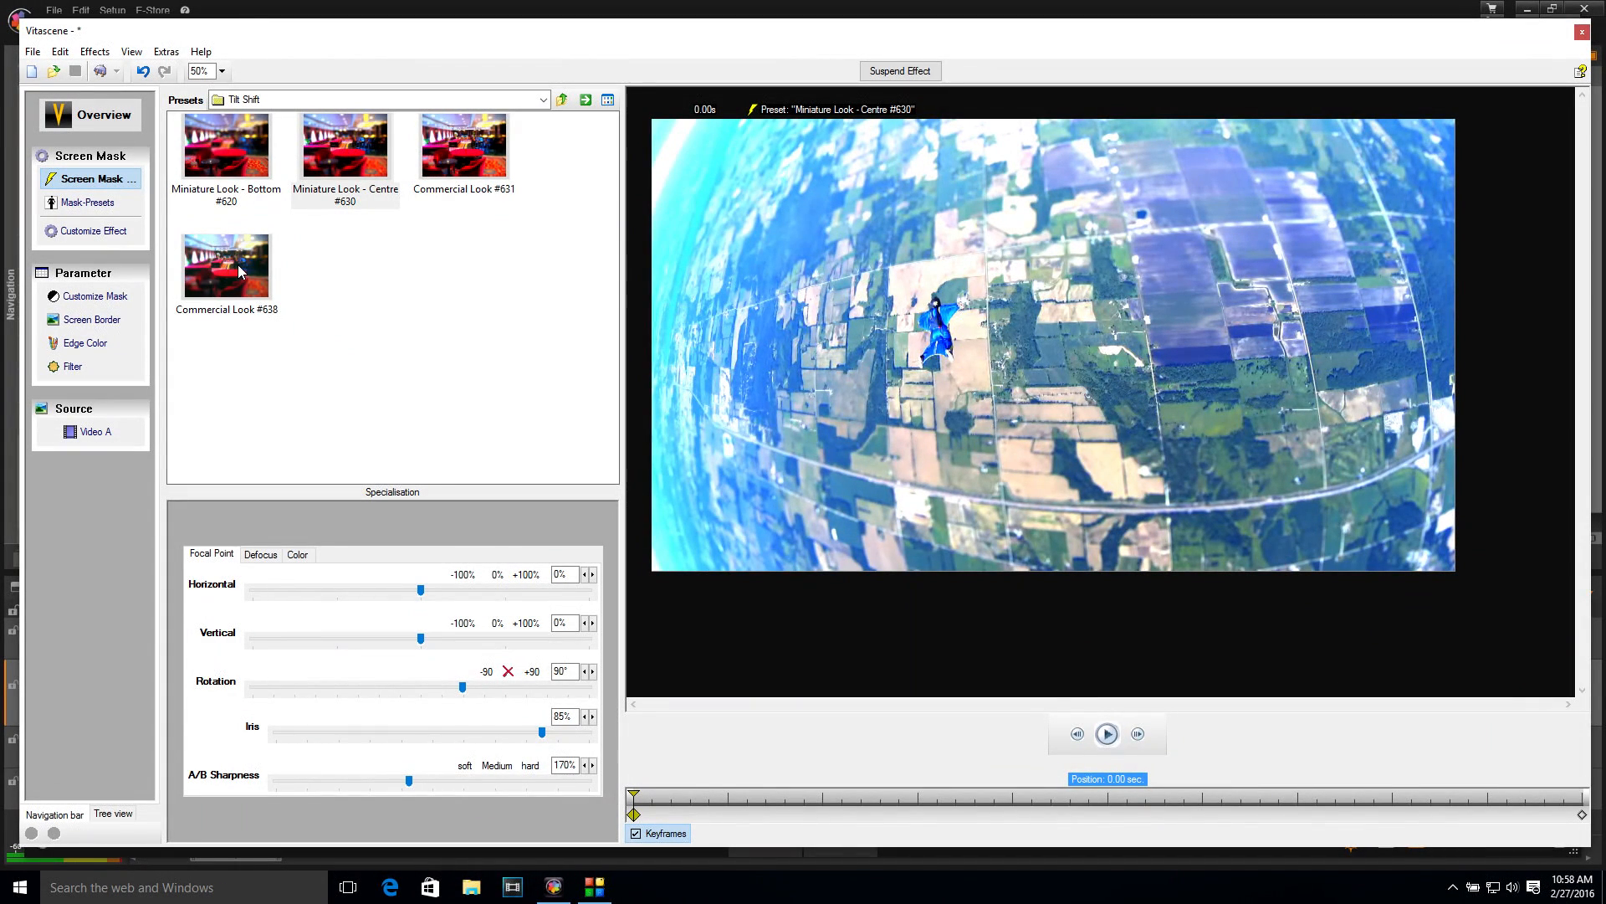
- Adjust the tilt shift focal point to Horizontal 3%, Vertical 1%, Iris 87% and A/B Sharpness 200%
drag(329, 484, 339, 361)
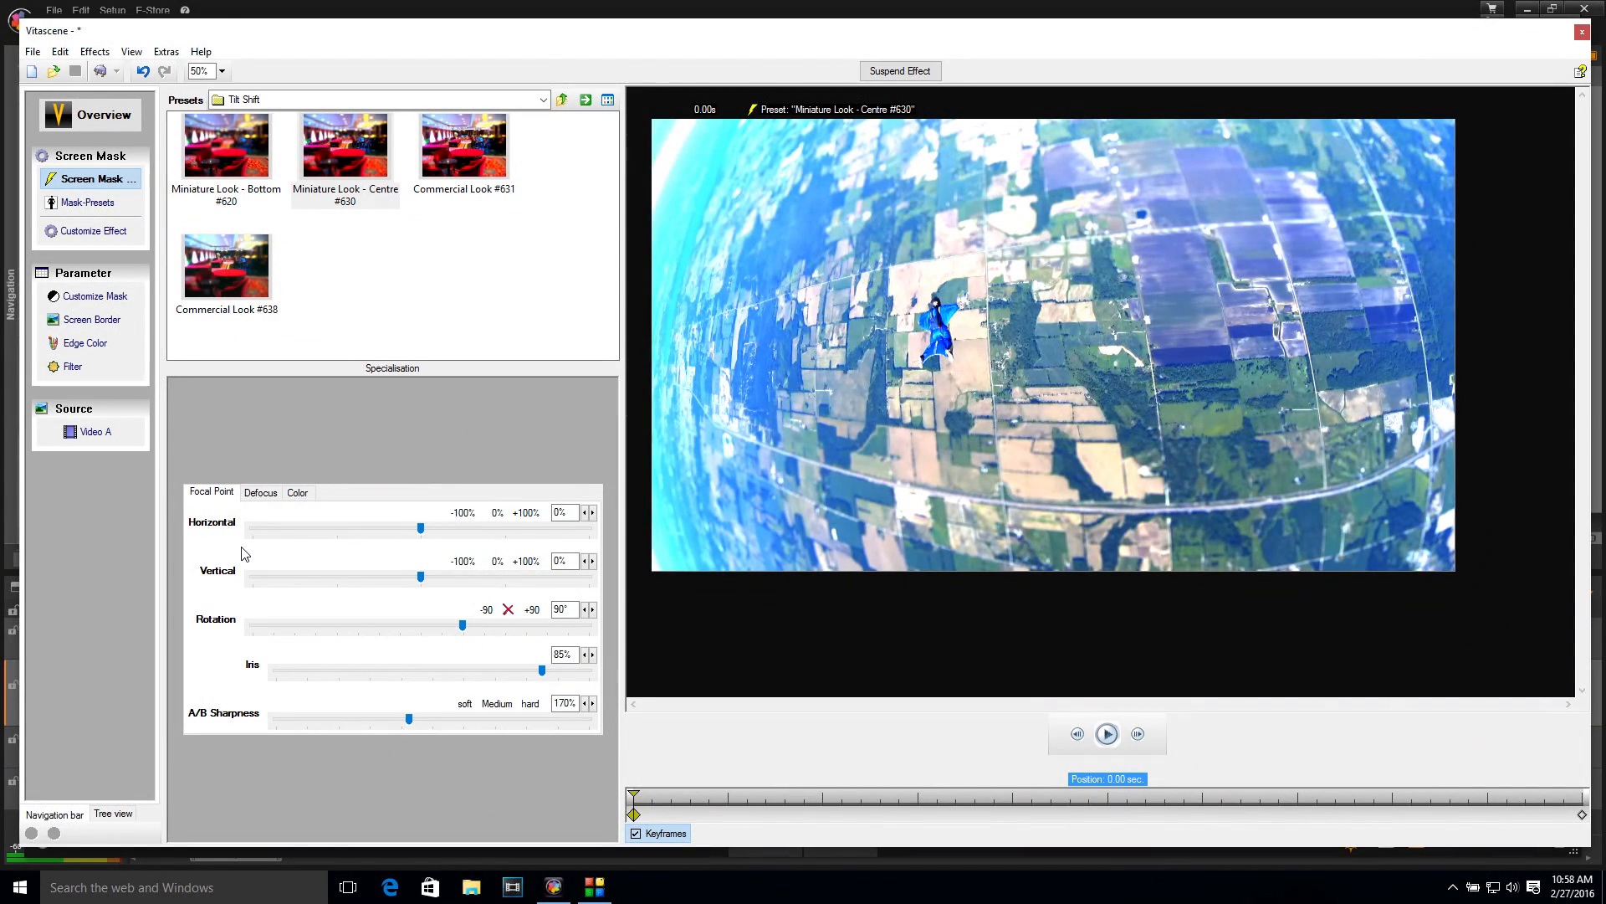
drag(419, 528, 491, 529)
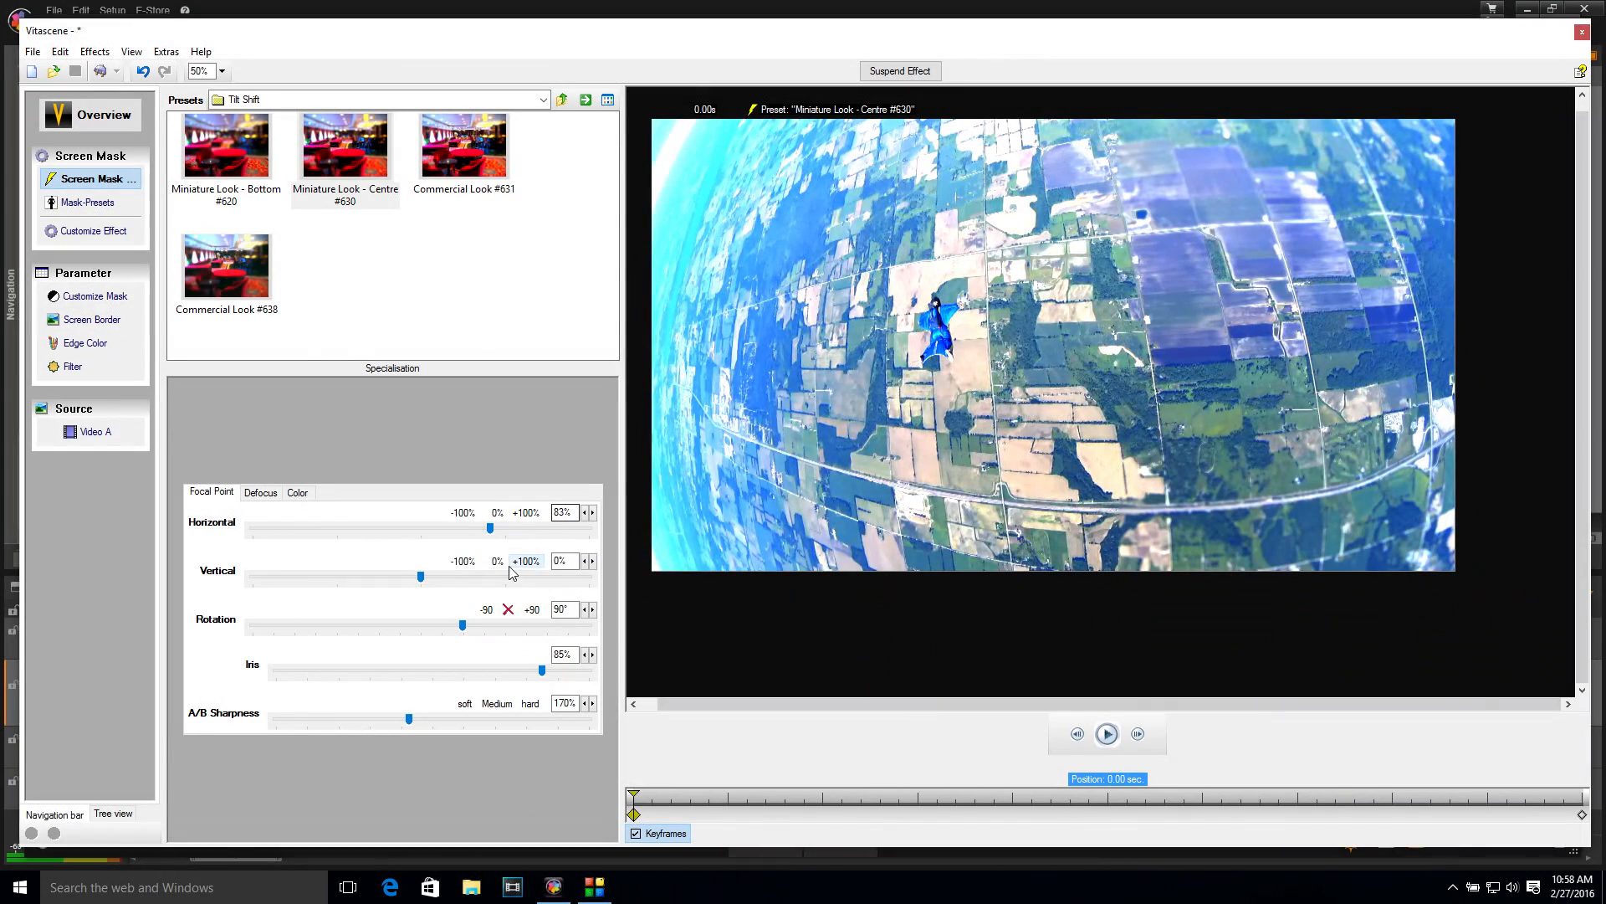
drag(490, 528, 423, 528)
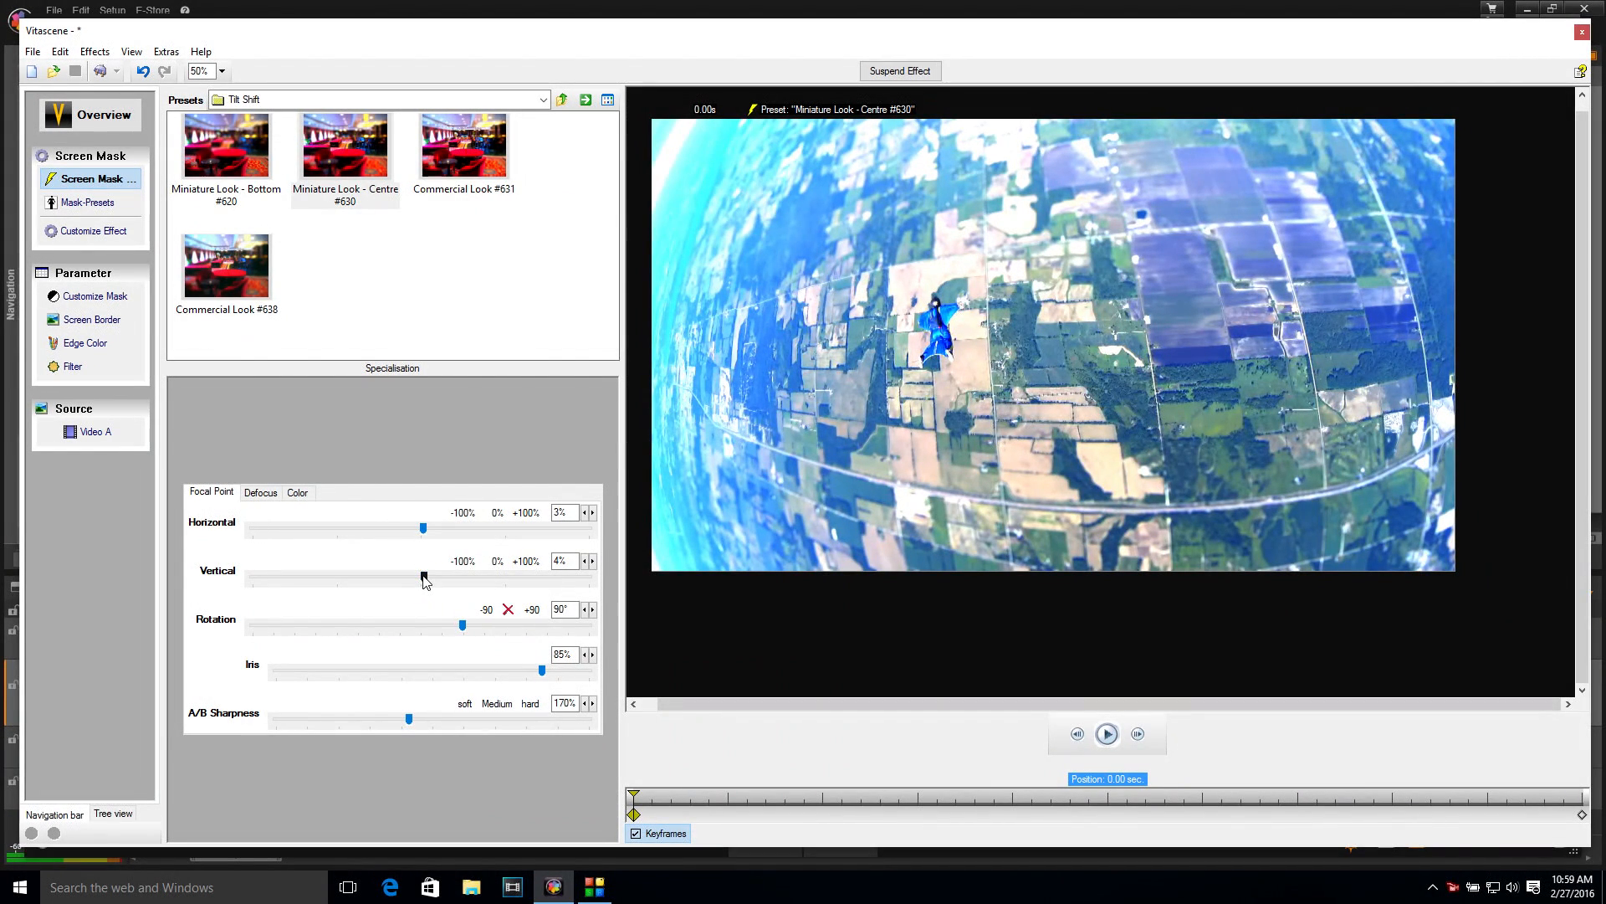
drag(424, 579, 388, 577)
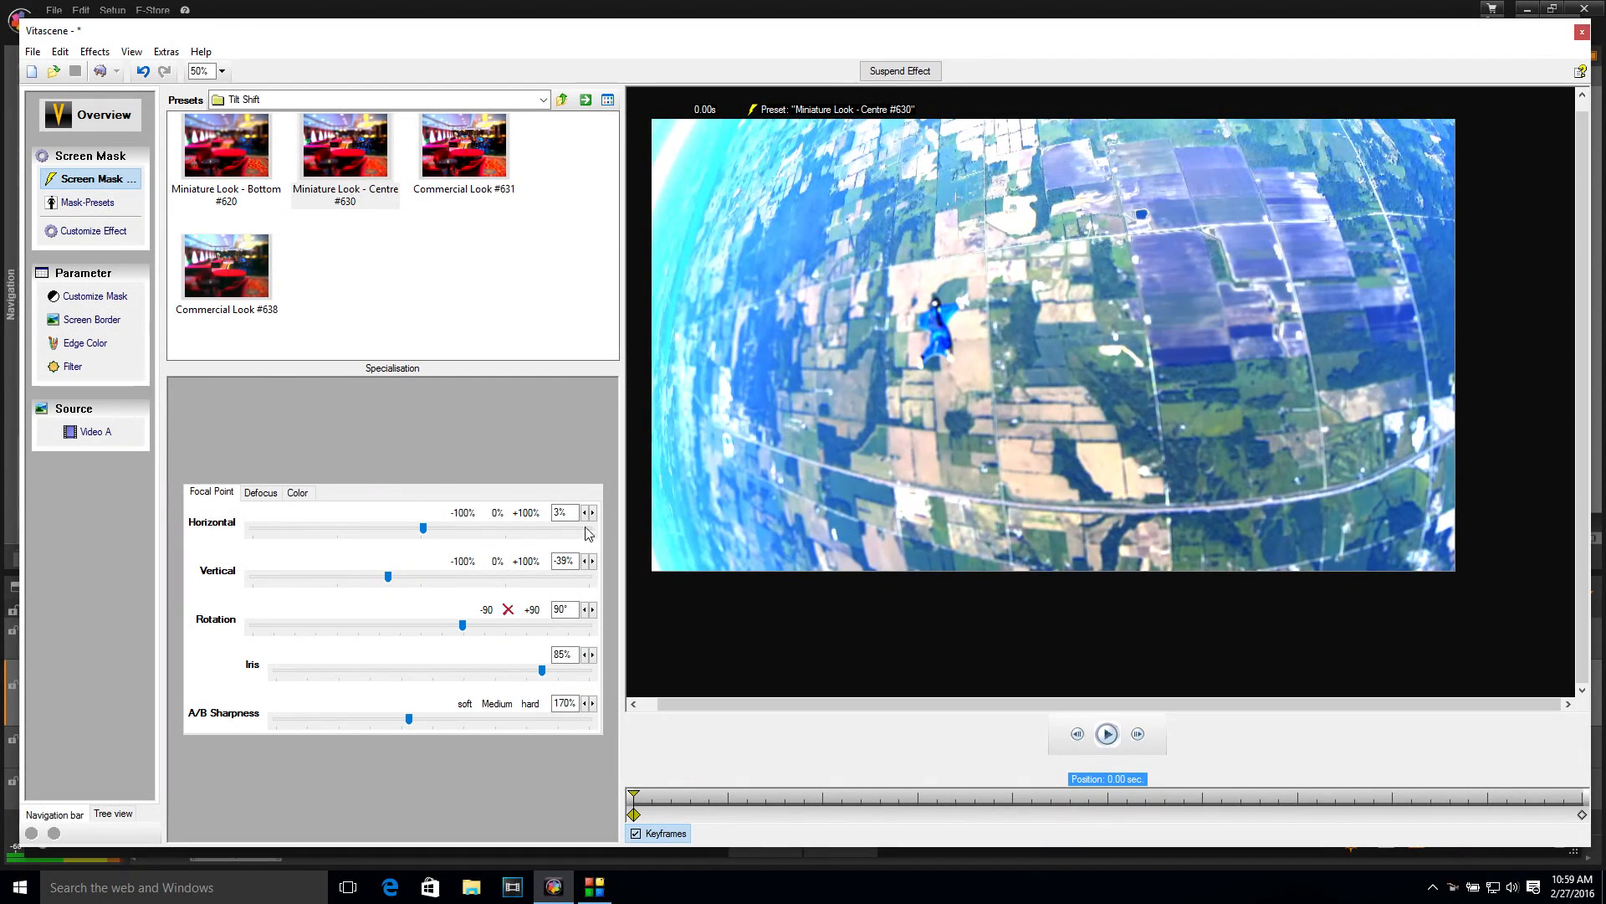
drag(389, 578, 424, 574)
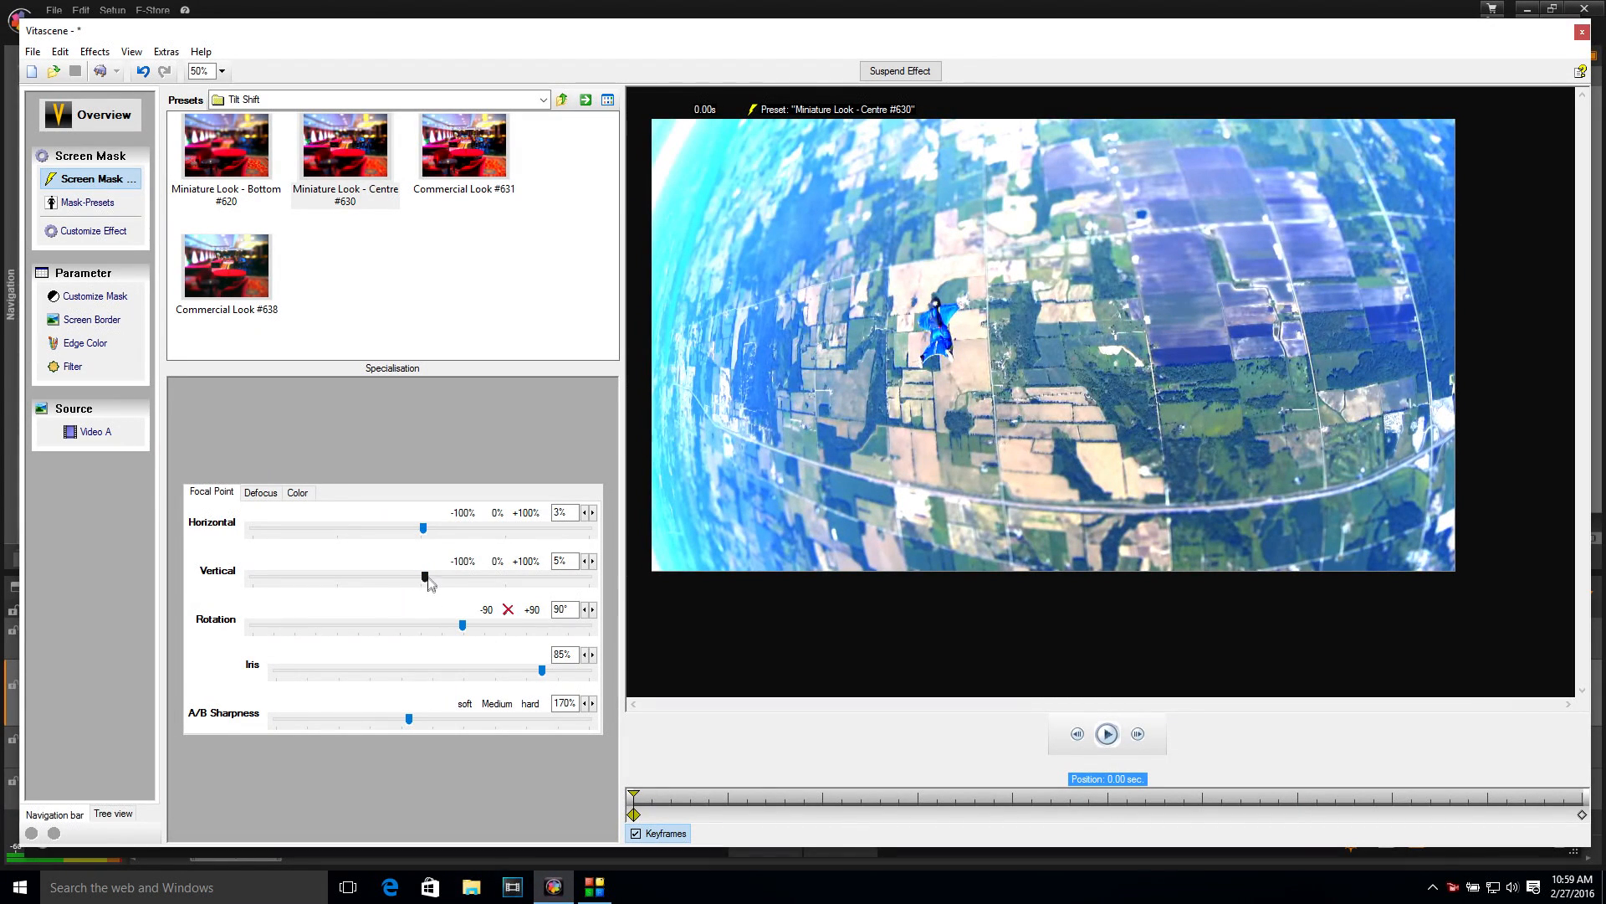
drag(423, 581, 421, 576)
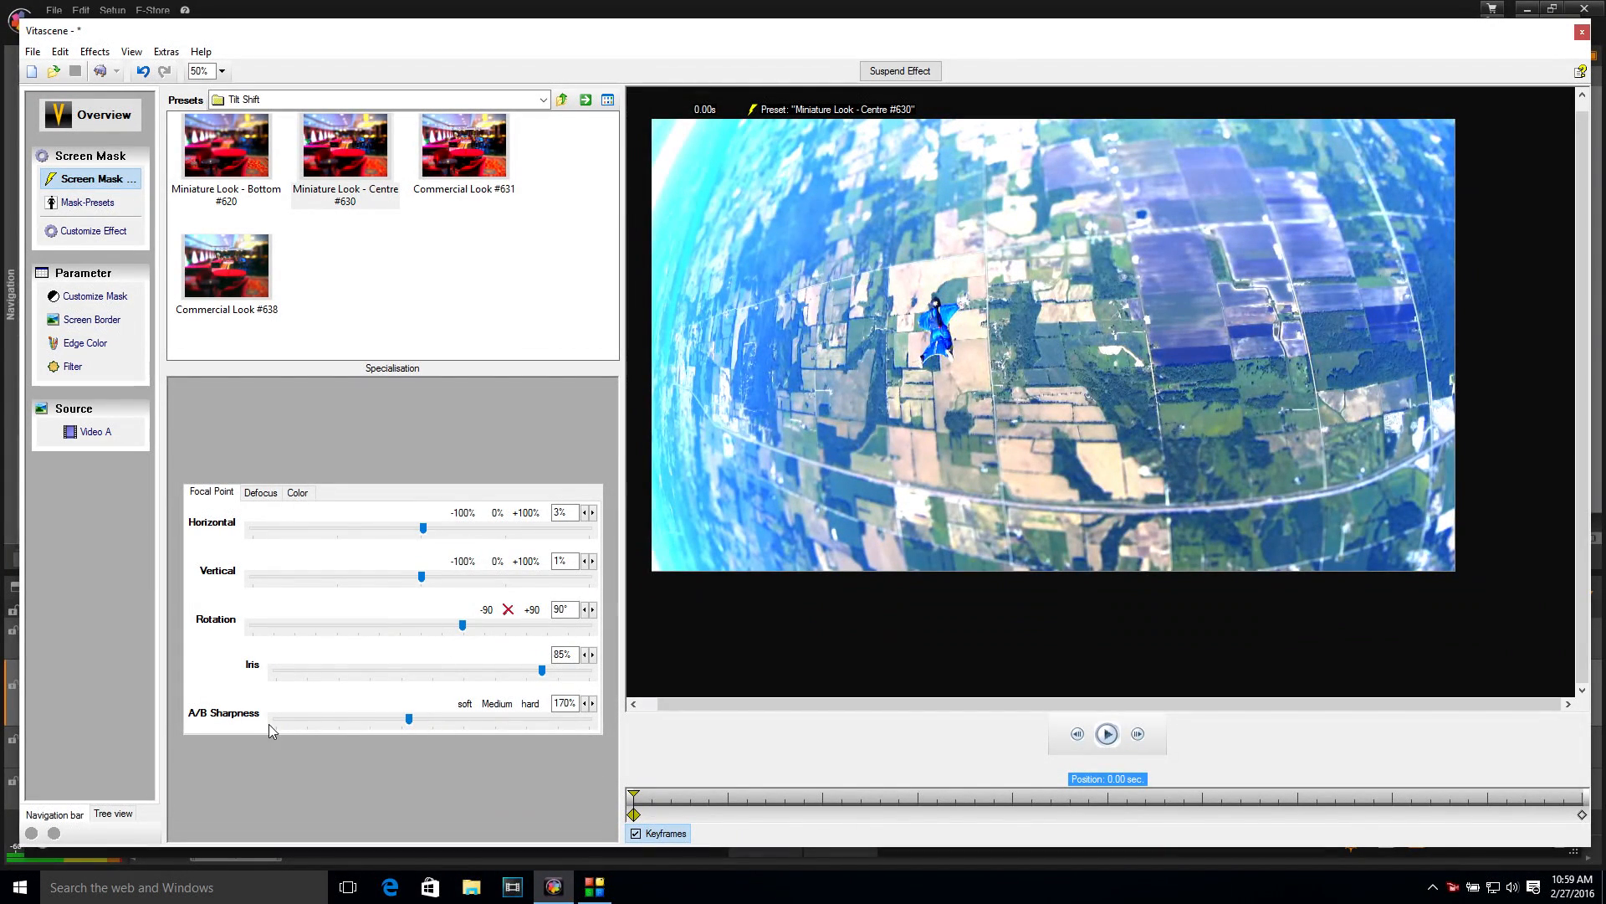
drag(542, 670, 370, 675)
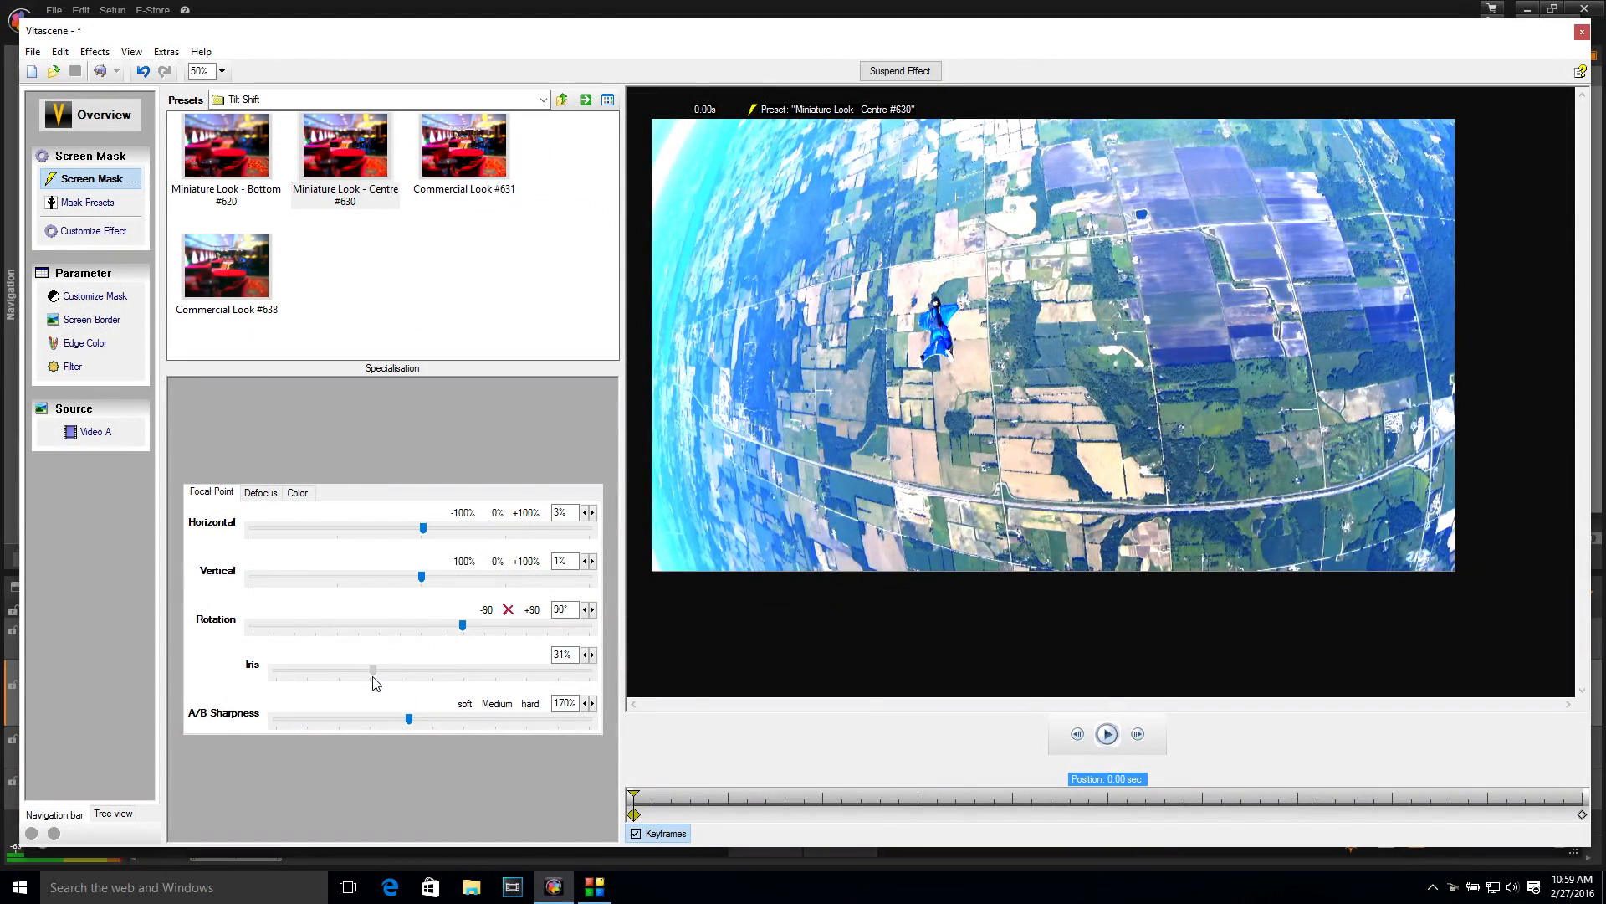
drag(375, 678, 547, 667)
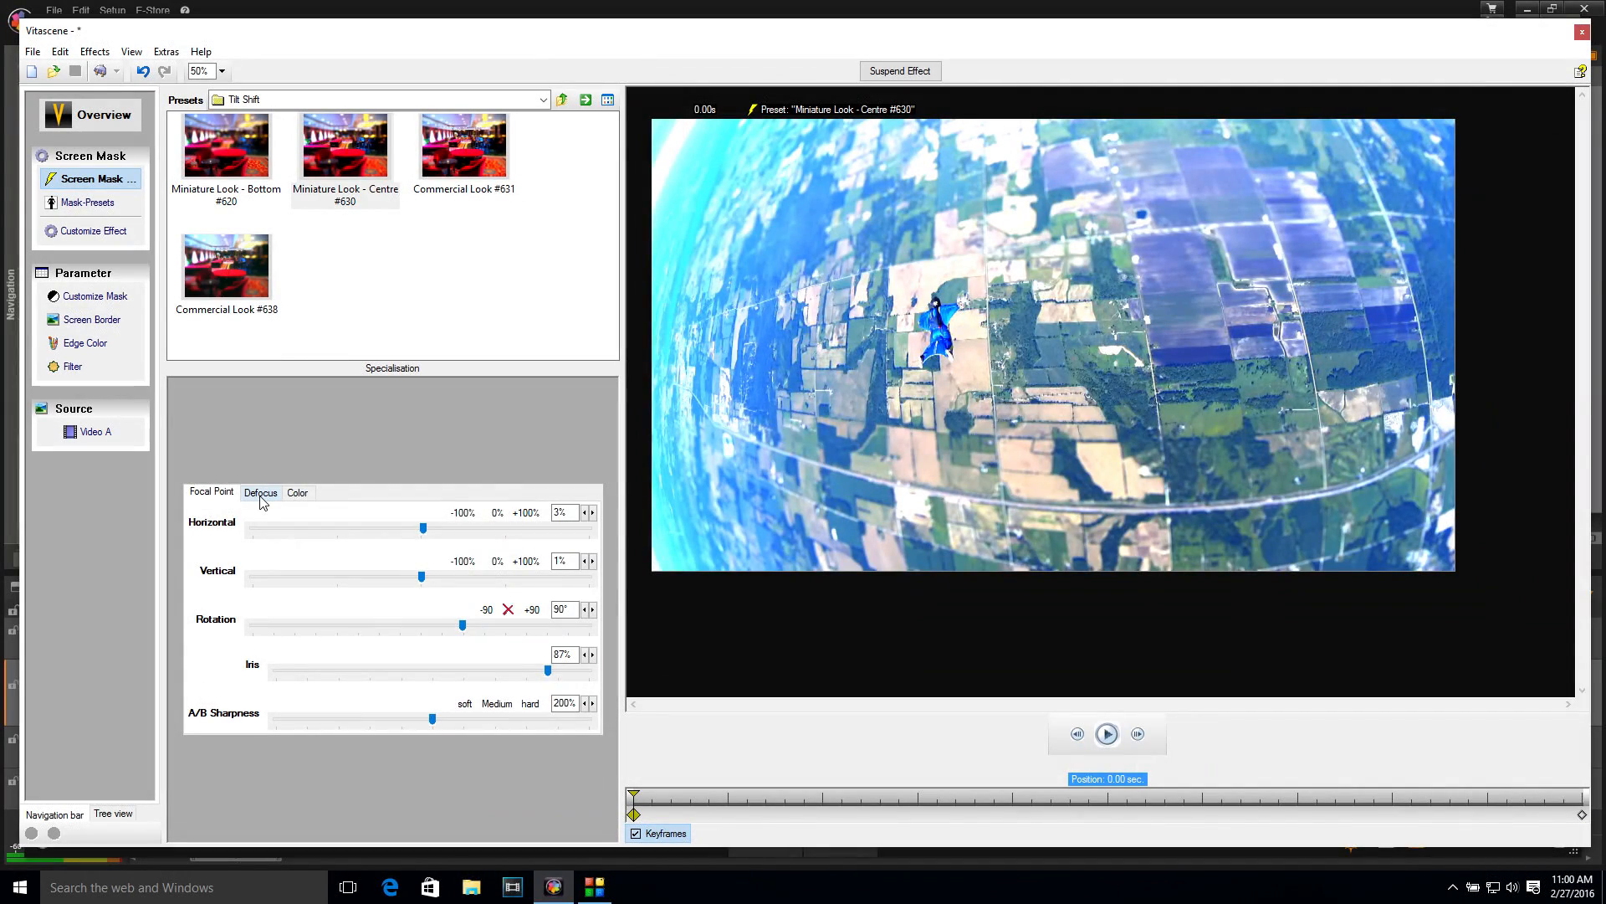
- Set the Defocus + Bokeh parameters to Focus 6, Gamma 4.00 and Brightness -76%
click(259, 493)
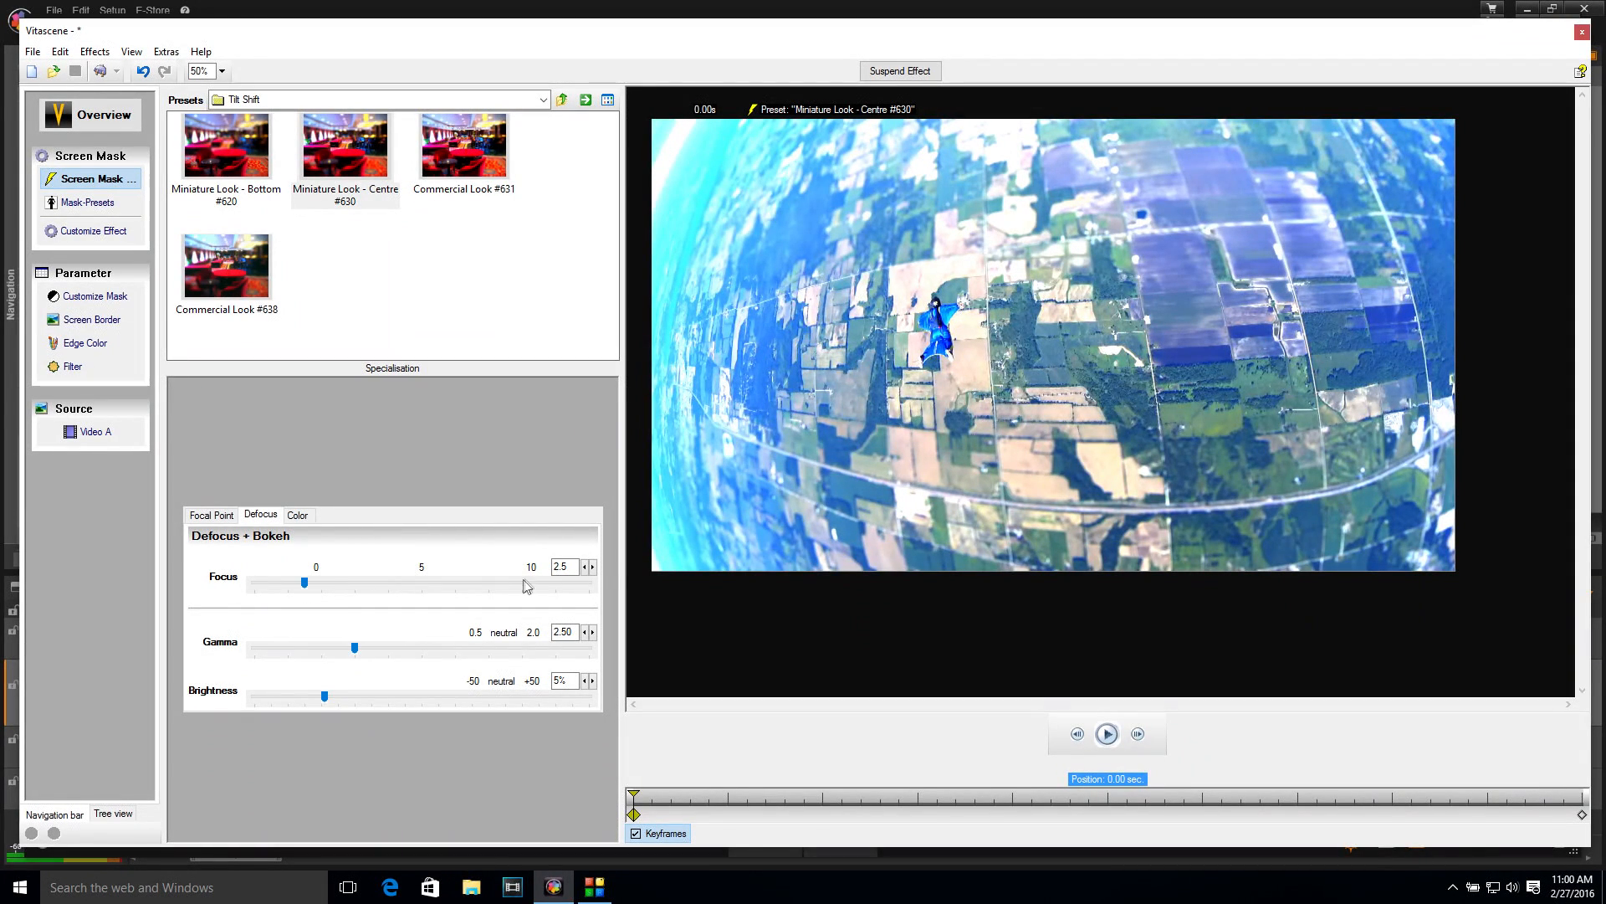
drag(304, 584, 359, 583)
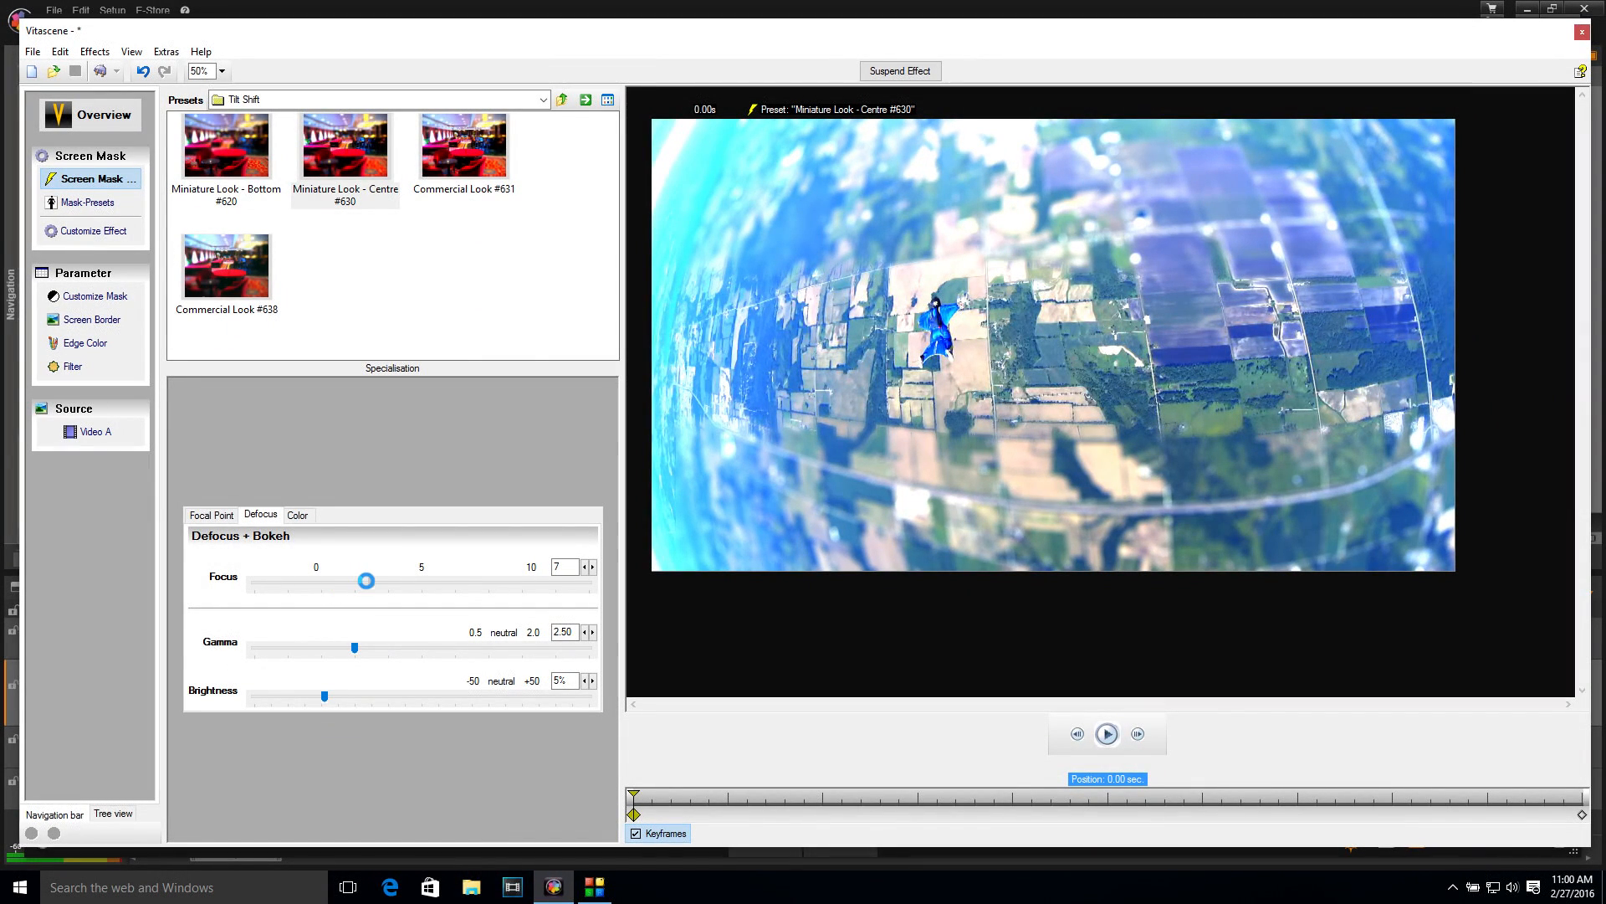
drag(359, 581, 355, 581)
mouse_move(353, 649)
mouse_down()
mouse_move(495, 647)
mouse_move(293, 661)
mouse_move(430, 649)
mouse_move(383, 651)
mouse_up()
drag(327, 699, 270, 696)
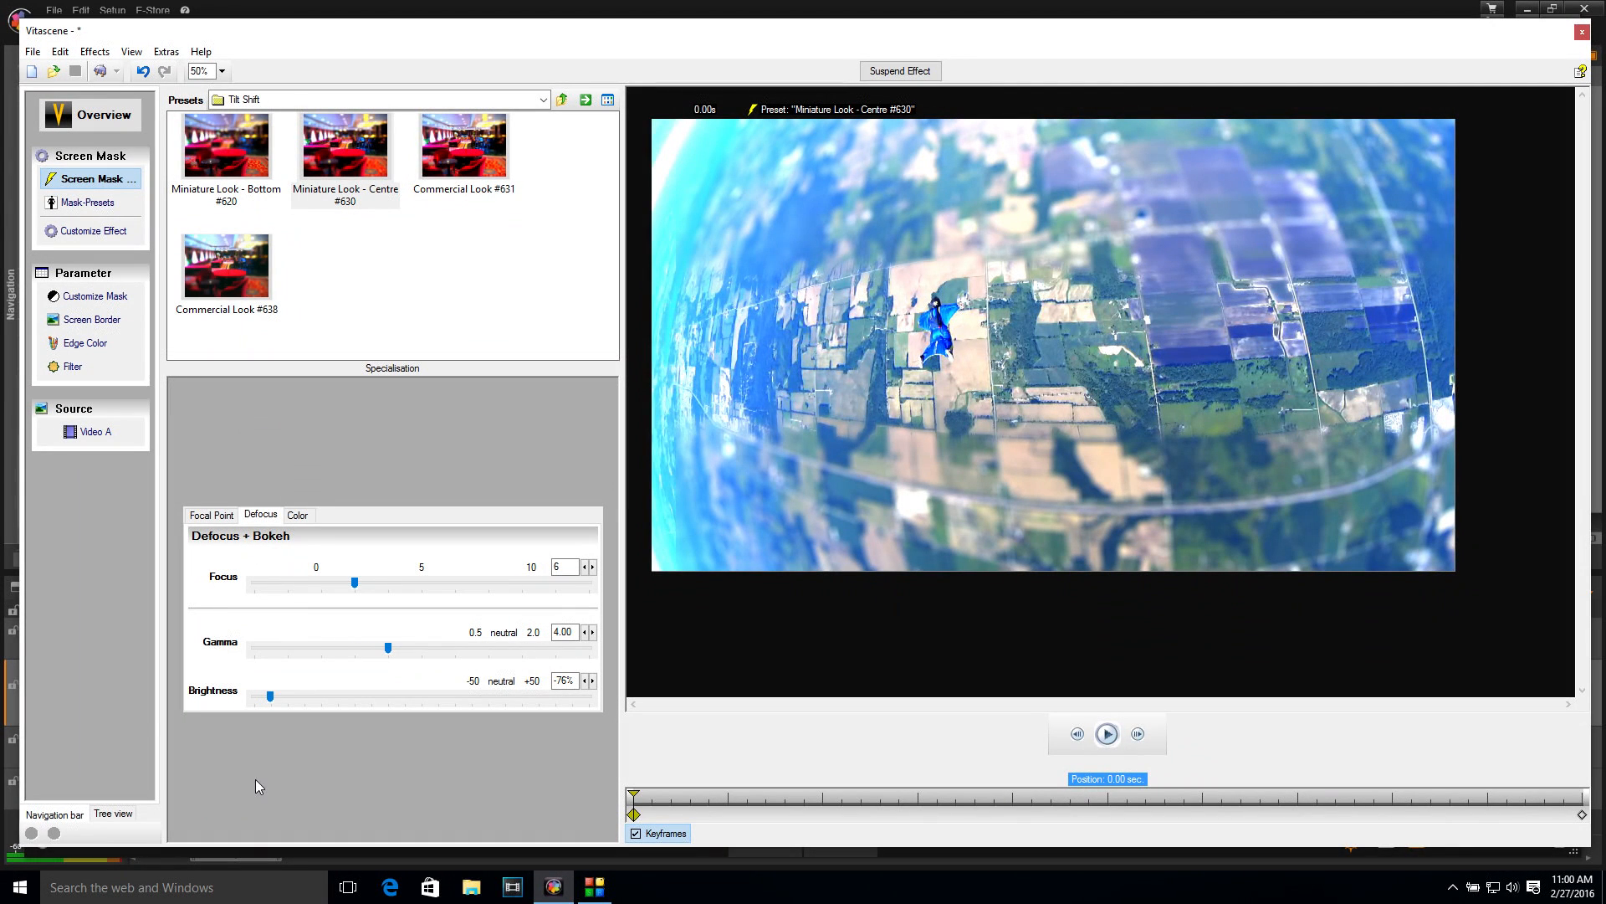
- Set the tilt shift color parameters to Brightness 25%, Contrast 10%, Saturation 76% and Gamma 1.37
click(300, 515)
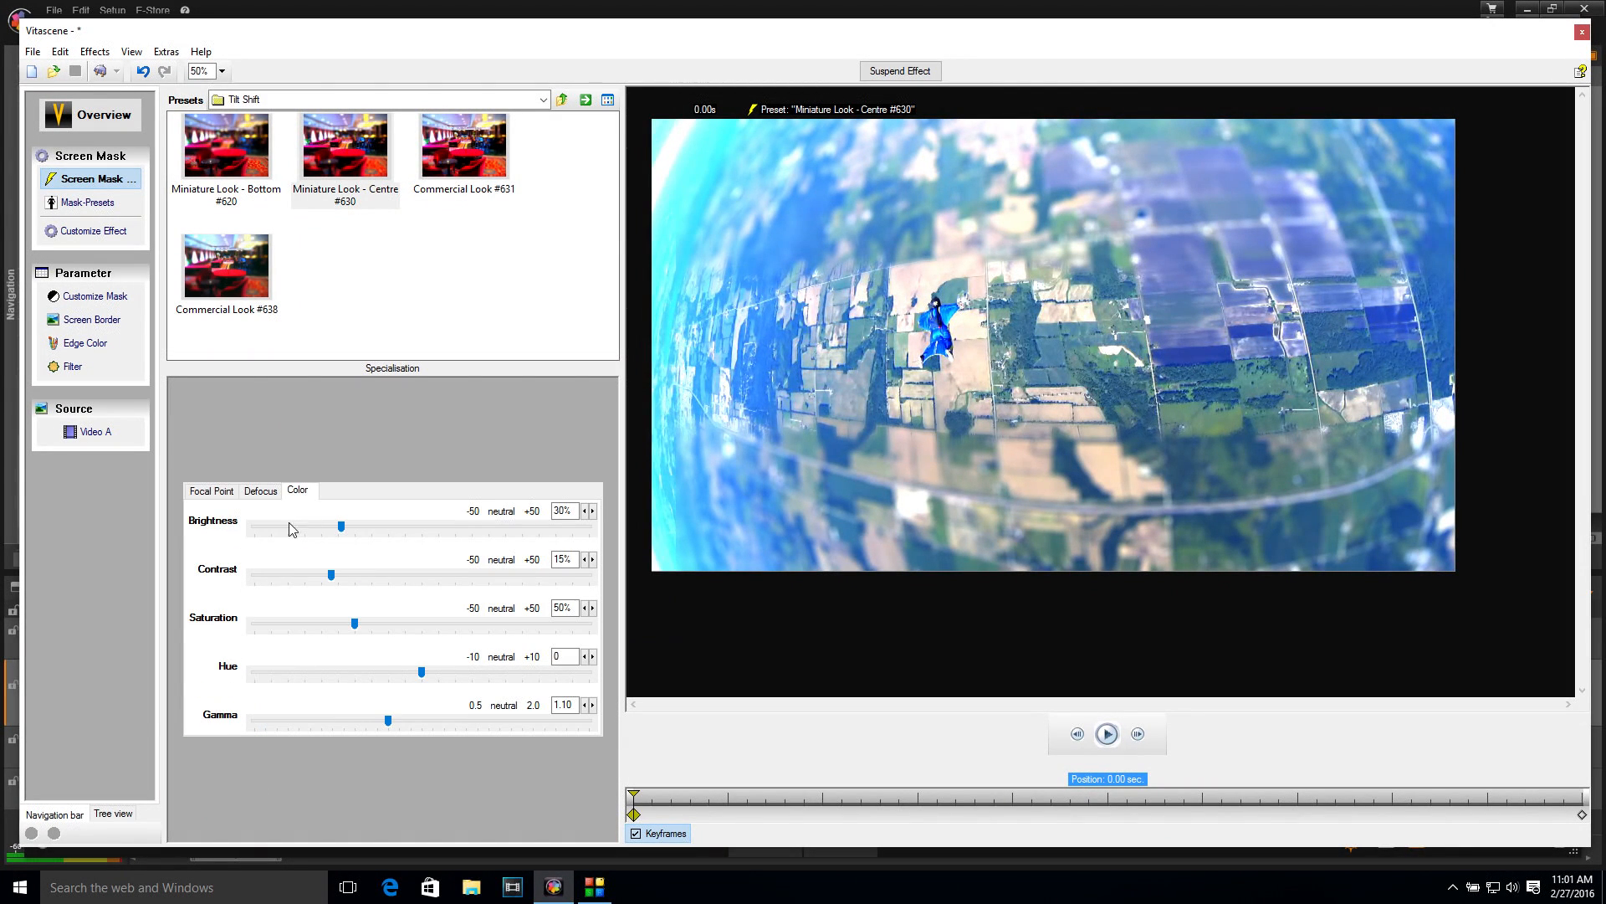
drag(342, 526, 372, 622)
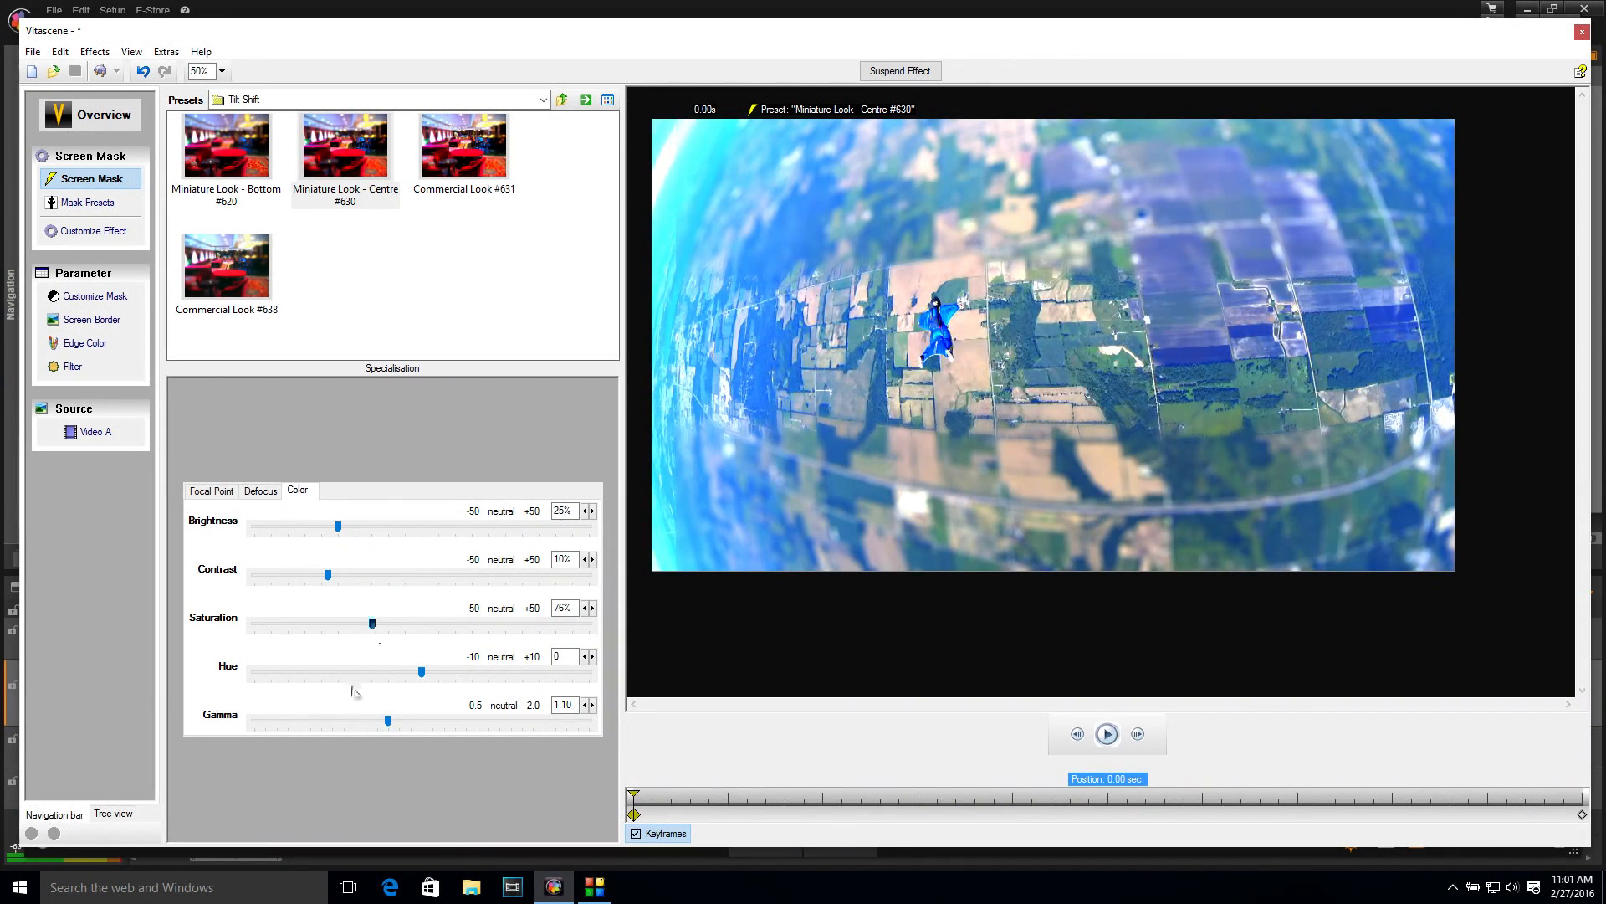
drag(387, 721, 408, 721)
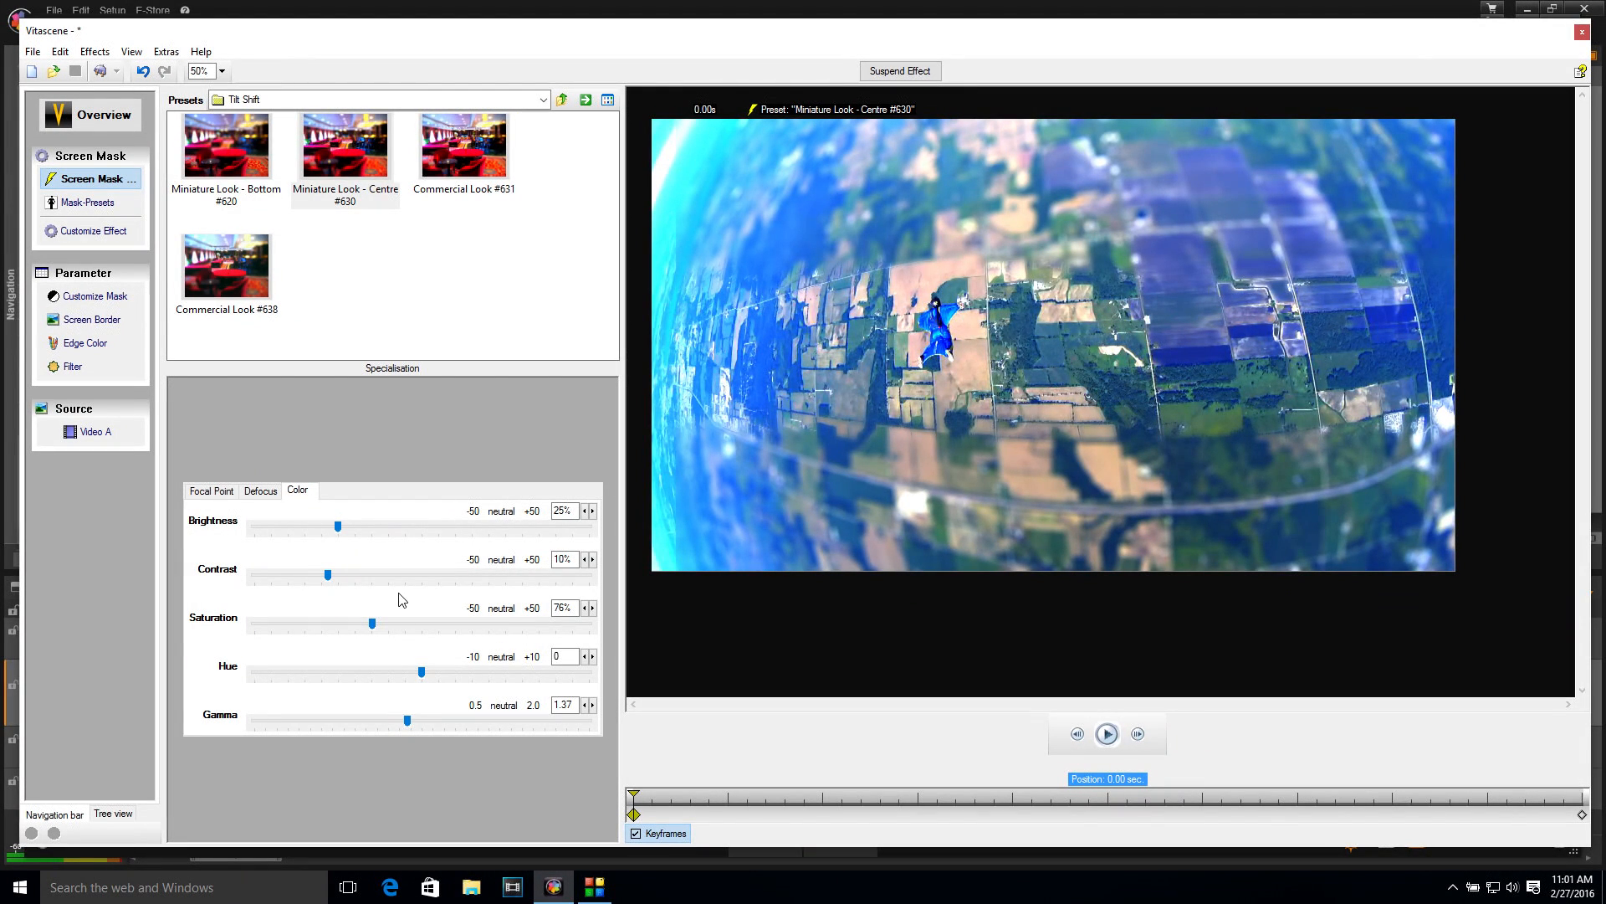
- Recheck the focal point's vertical position, accept the Vitascene changes and confirm the wingsuit clip's effect edits
click(207, 494)
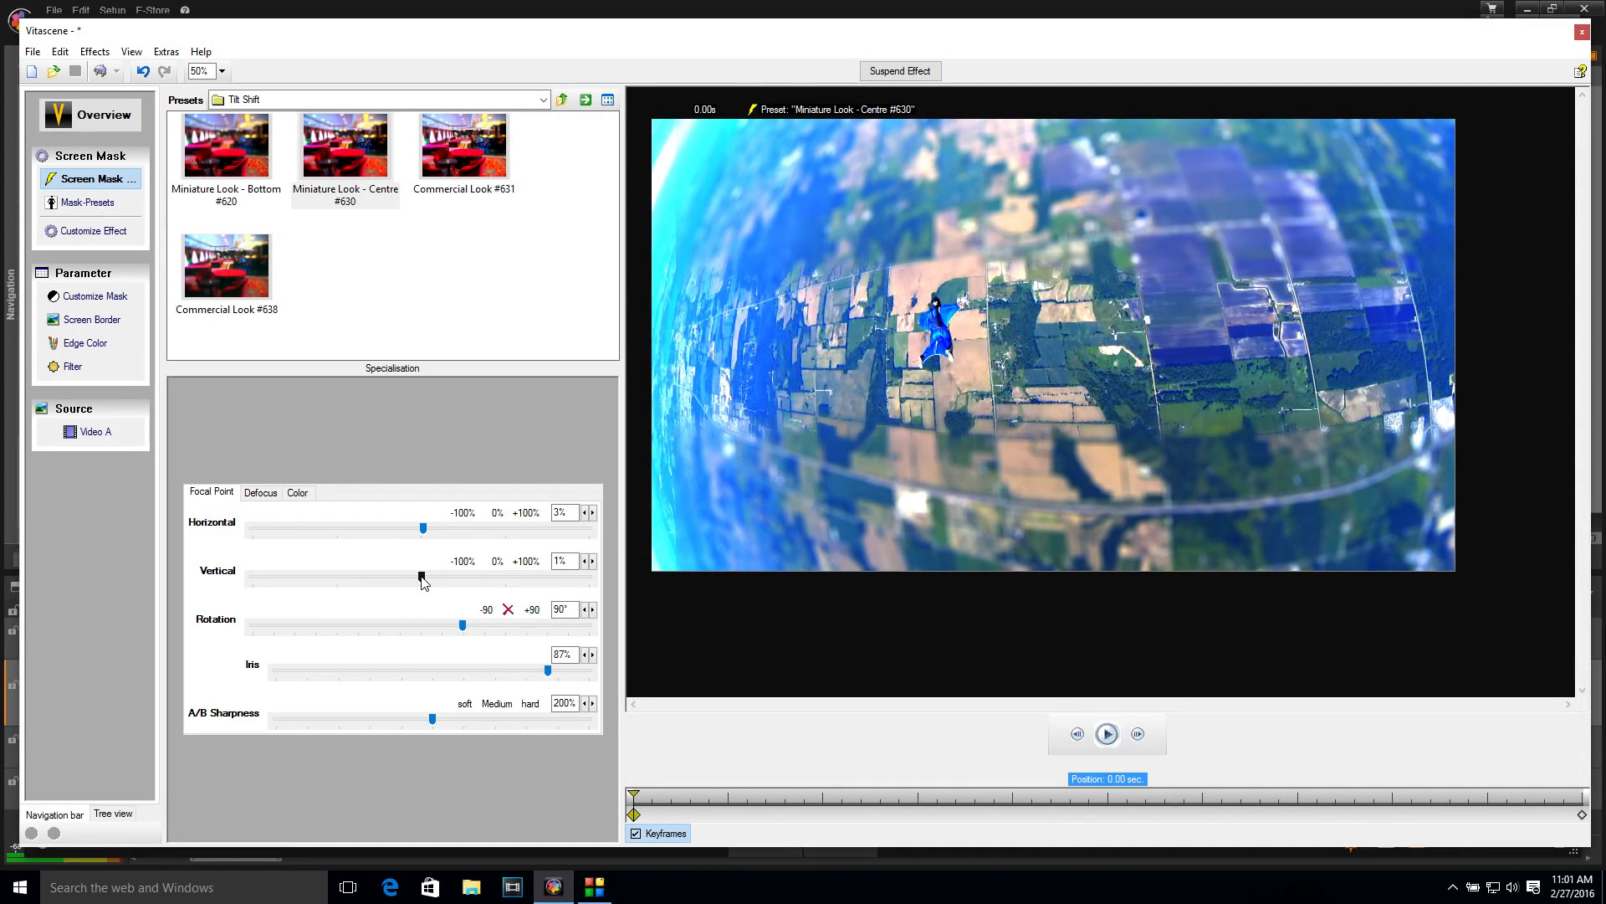
mouse_move(425, 580)
mouse_down()
mouse_move(448, 576)
mouse_move(421, 582)
mouse_up()
click(100, 72)
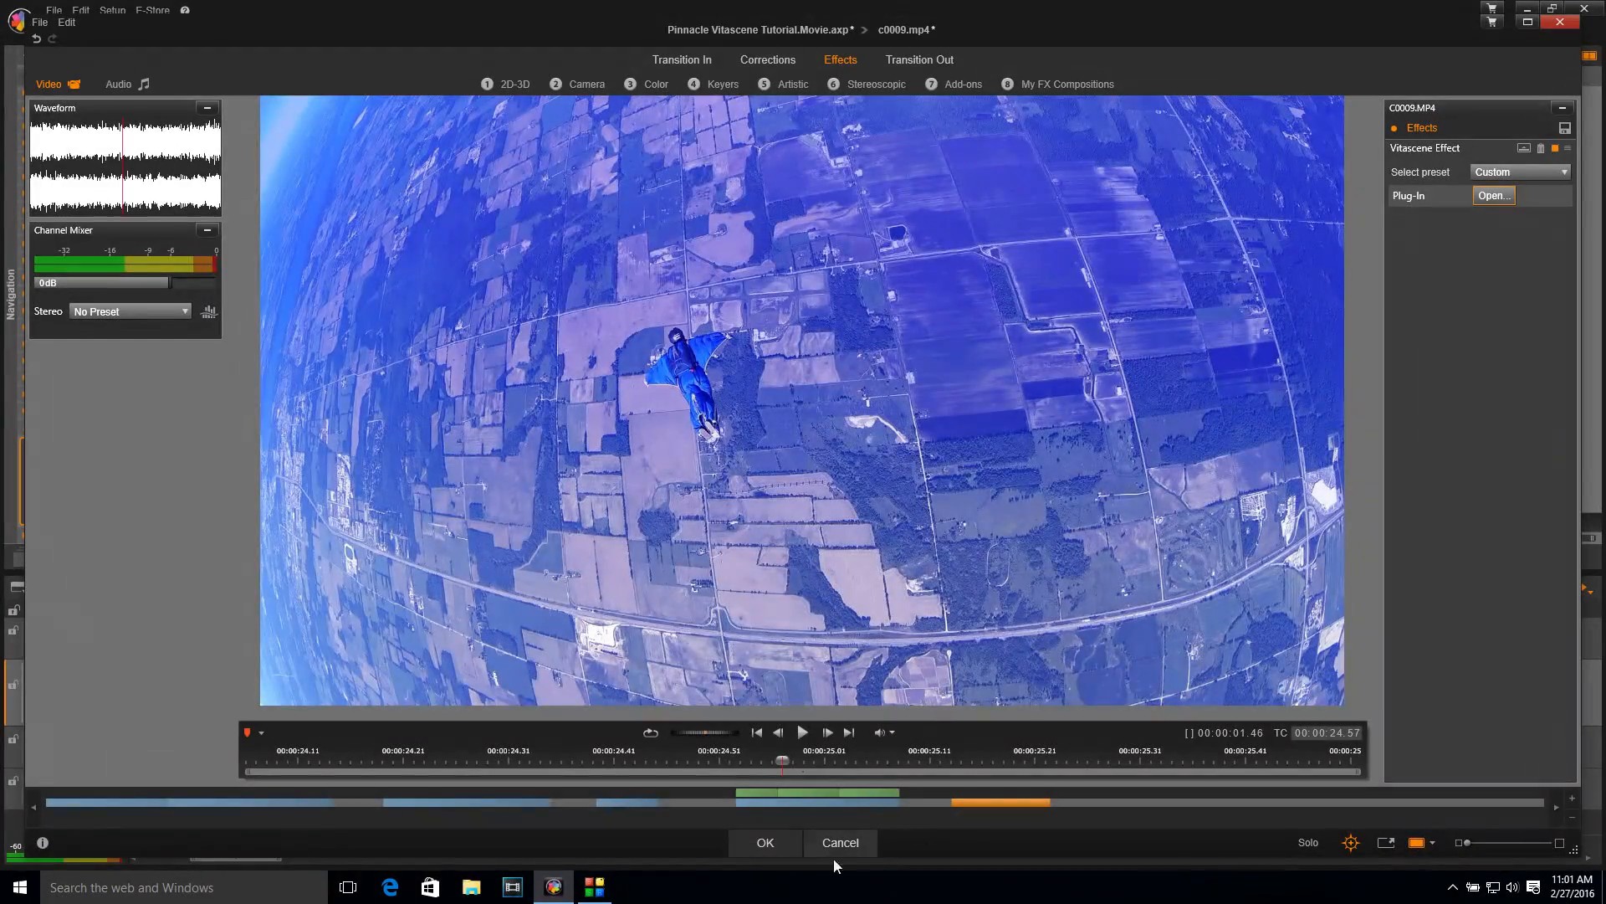
click(765, 843)
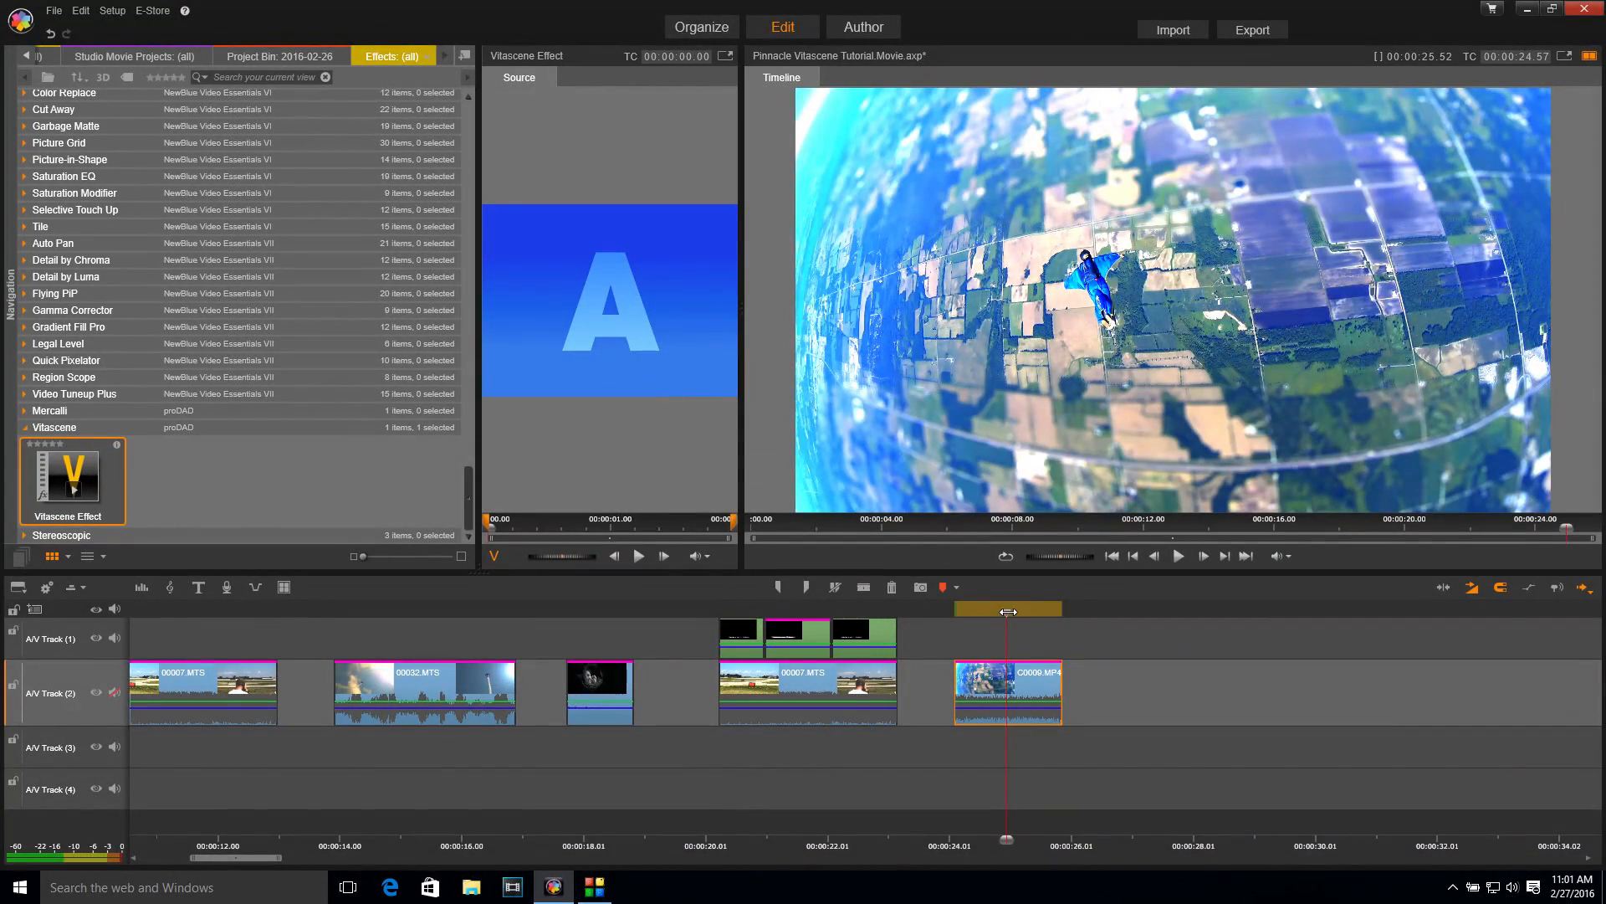
- Scrub back along the timeline from the wingsuit clip and move the 00032.MTS clip earlier on A/V Track (2) to start at about 00:00:13.24
drag(1009, 612, 955, 611)
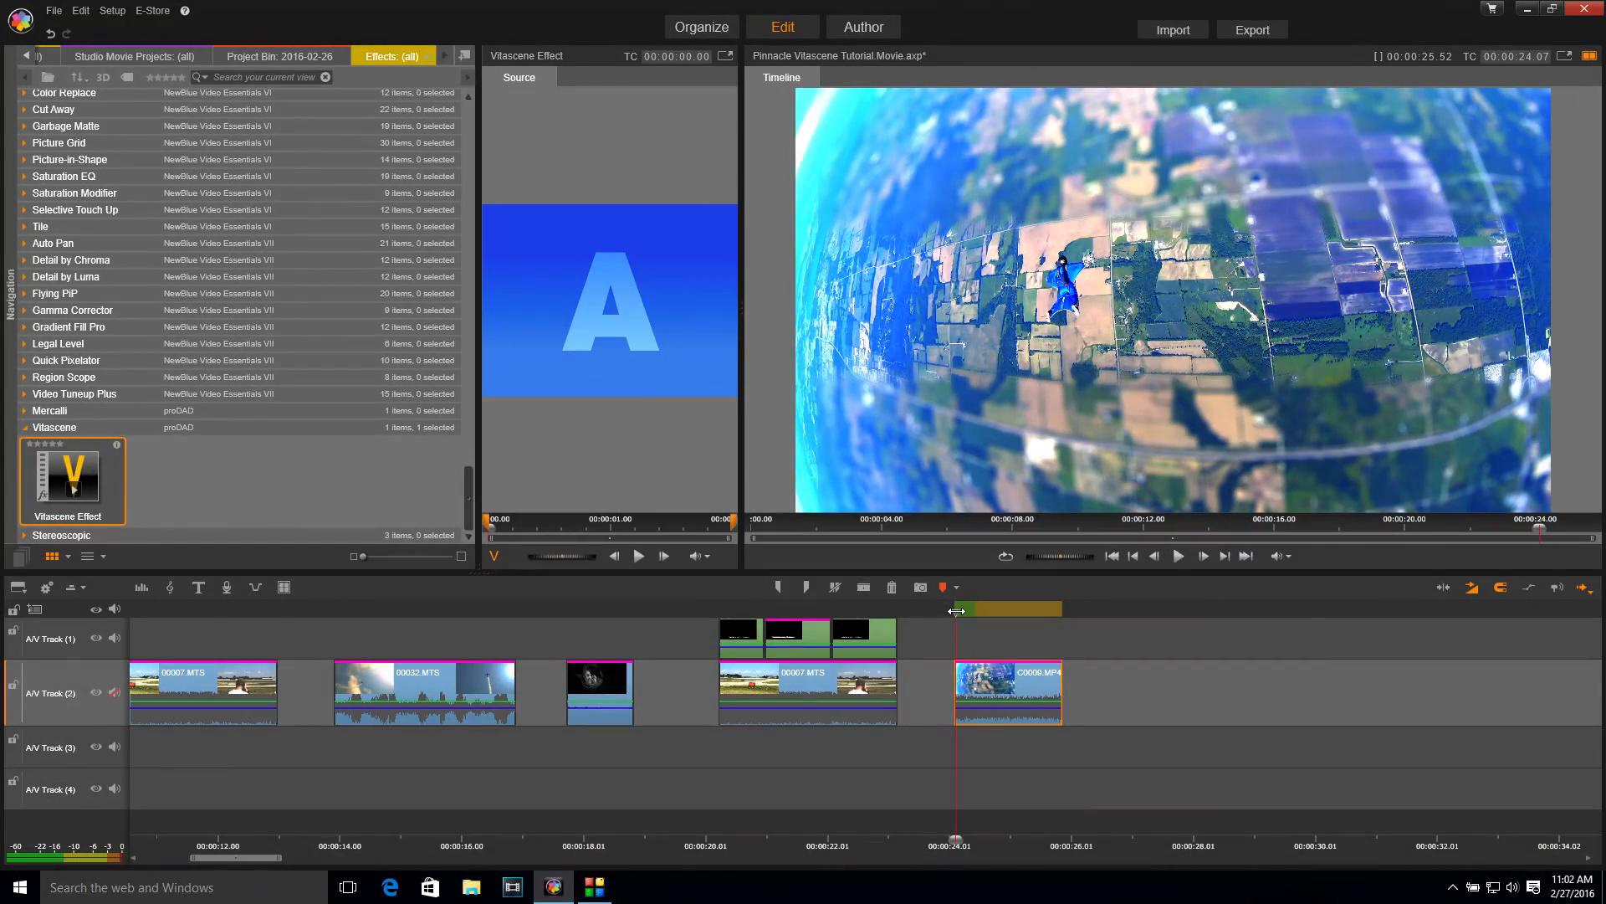
drag(957, 611, 959, 618)
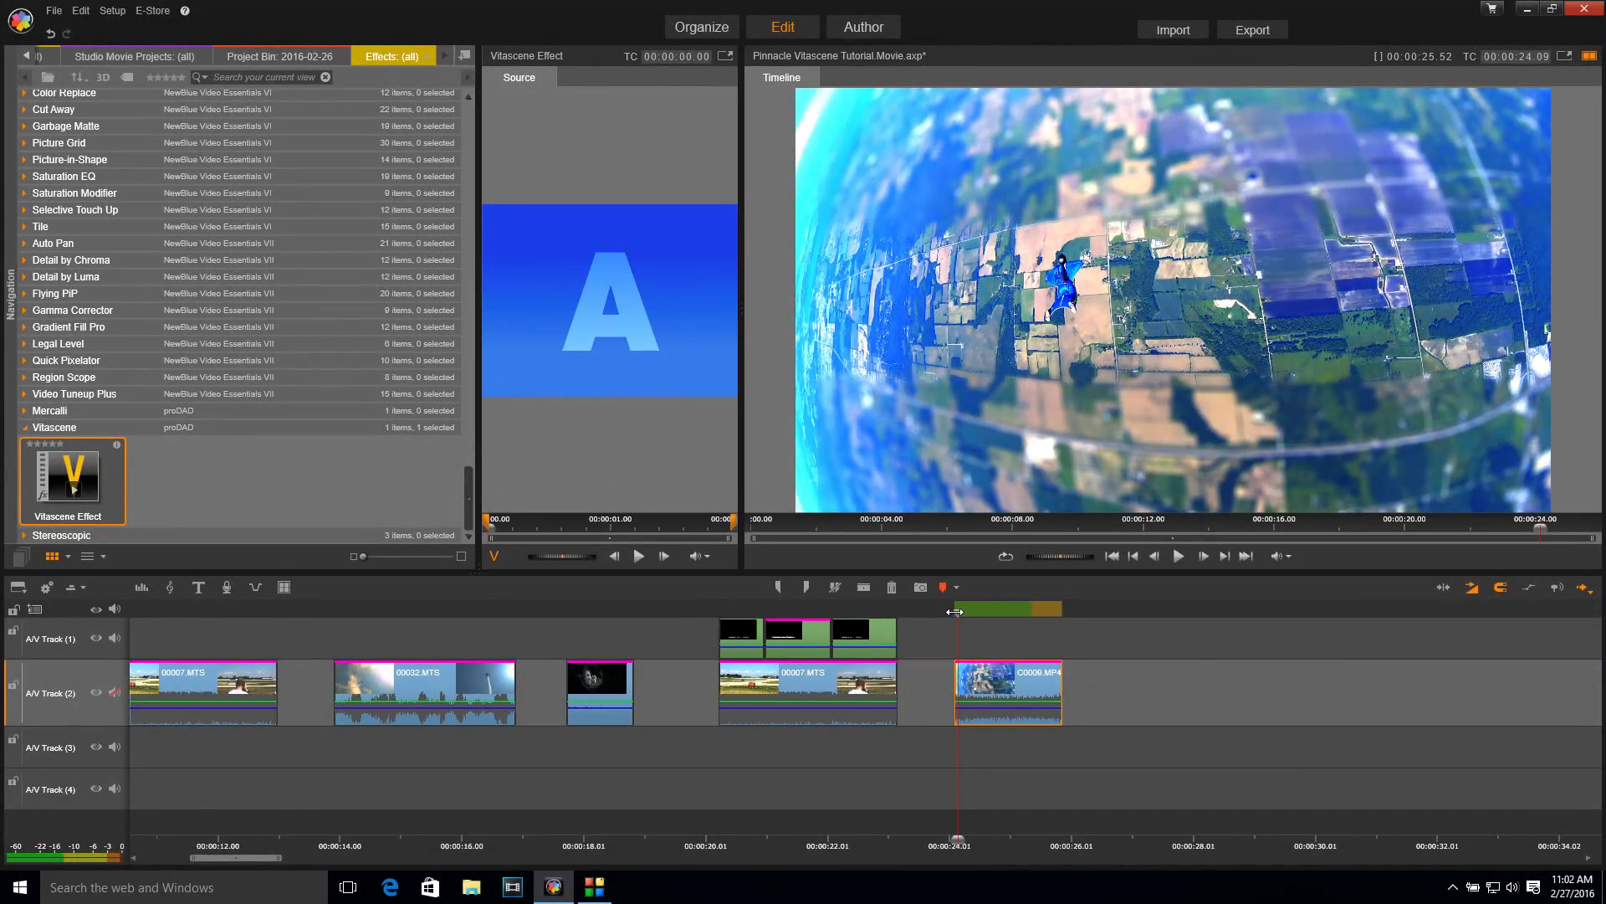
click(851, 611)
drag(829, 619, 385, 677)
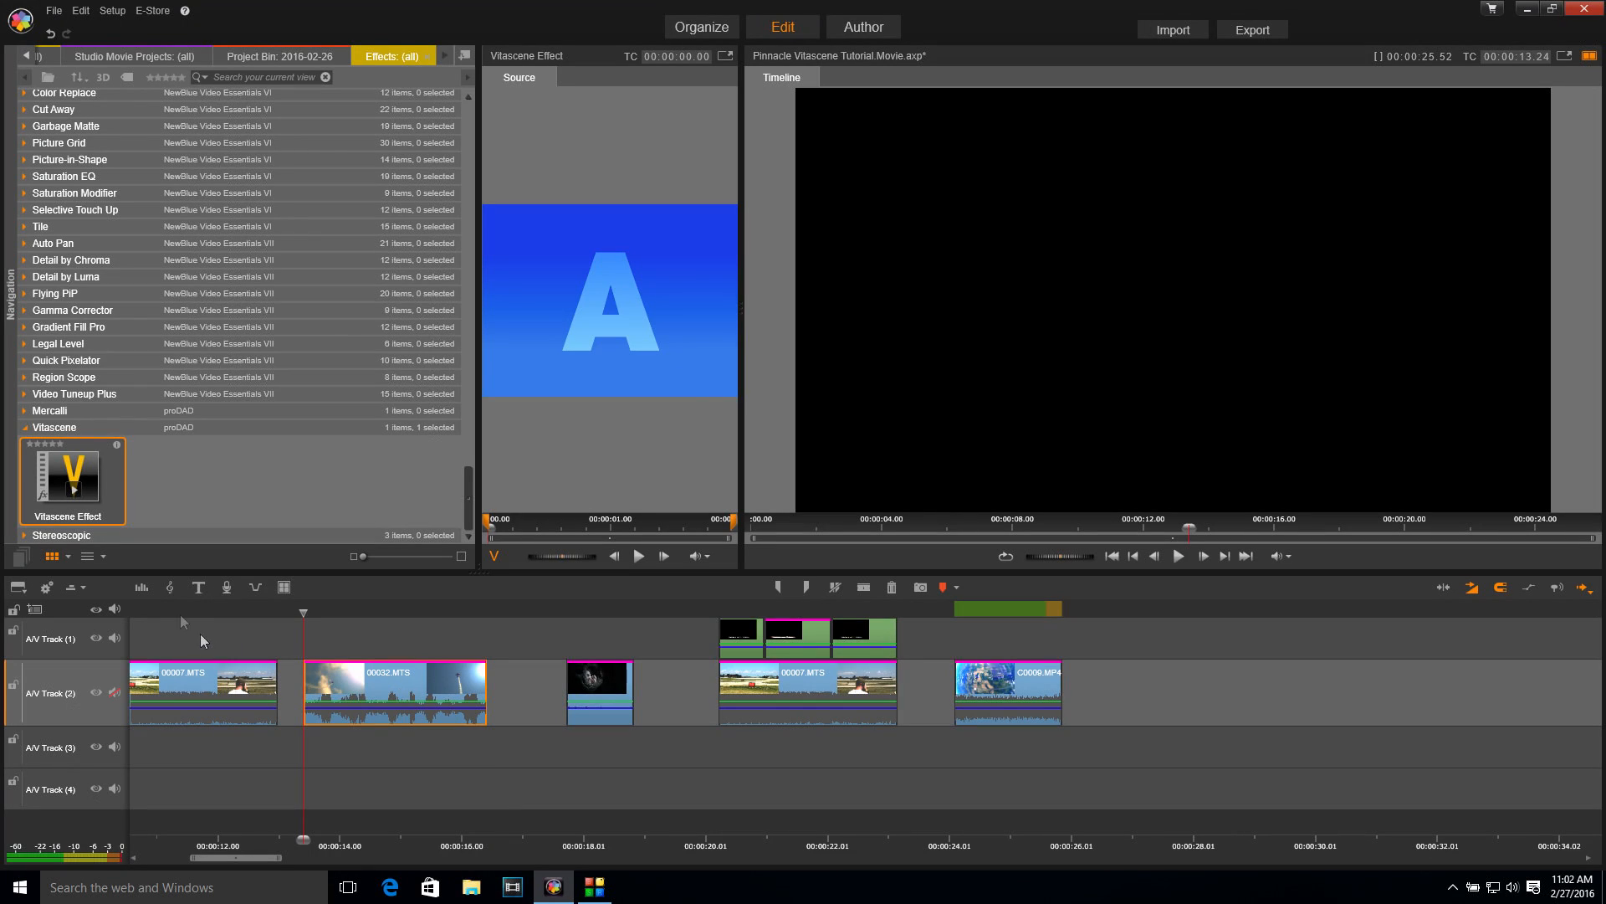
drag(170, 610, 237, 623)
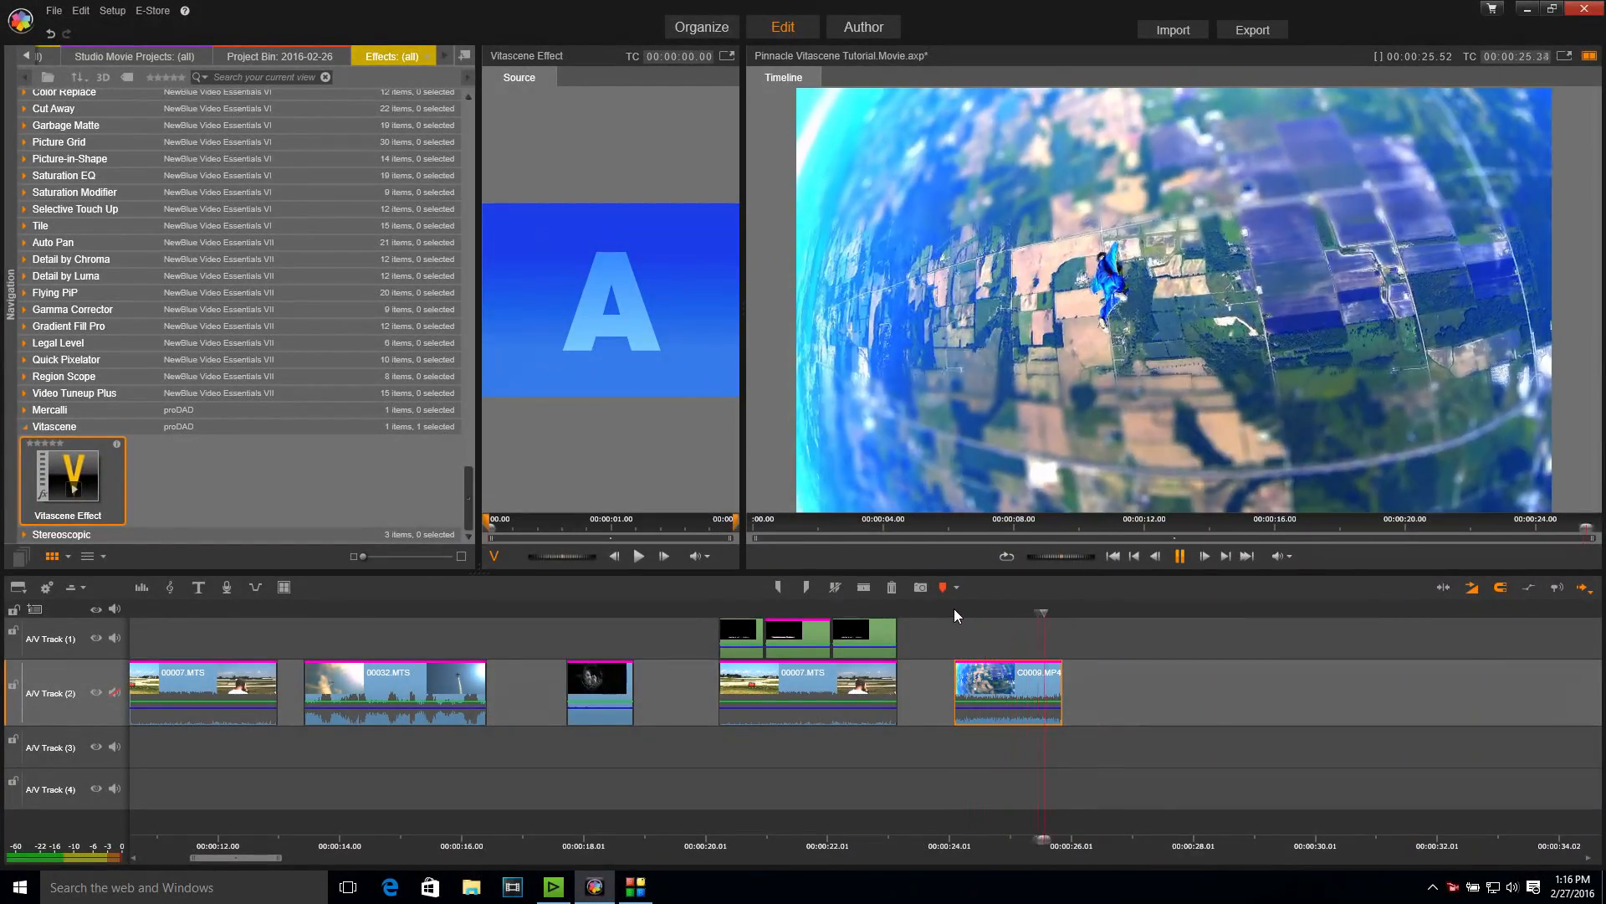
- Play the wingsuit clip from its start to review the tilt shift miniature look
click(954, 609)
key(space)
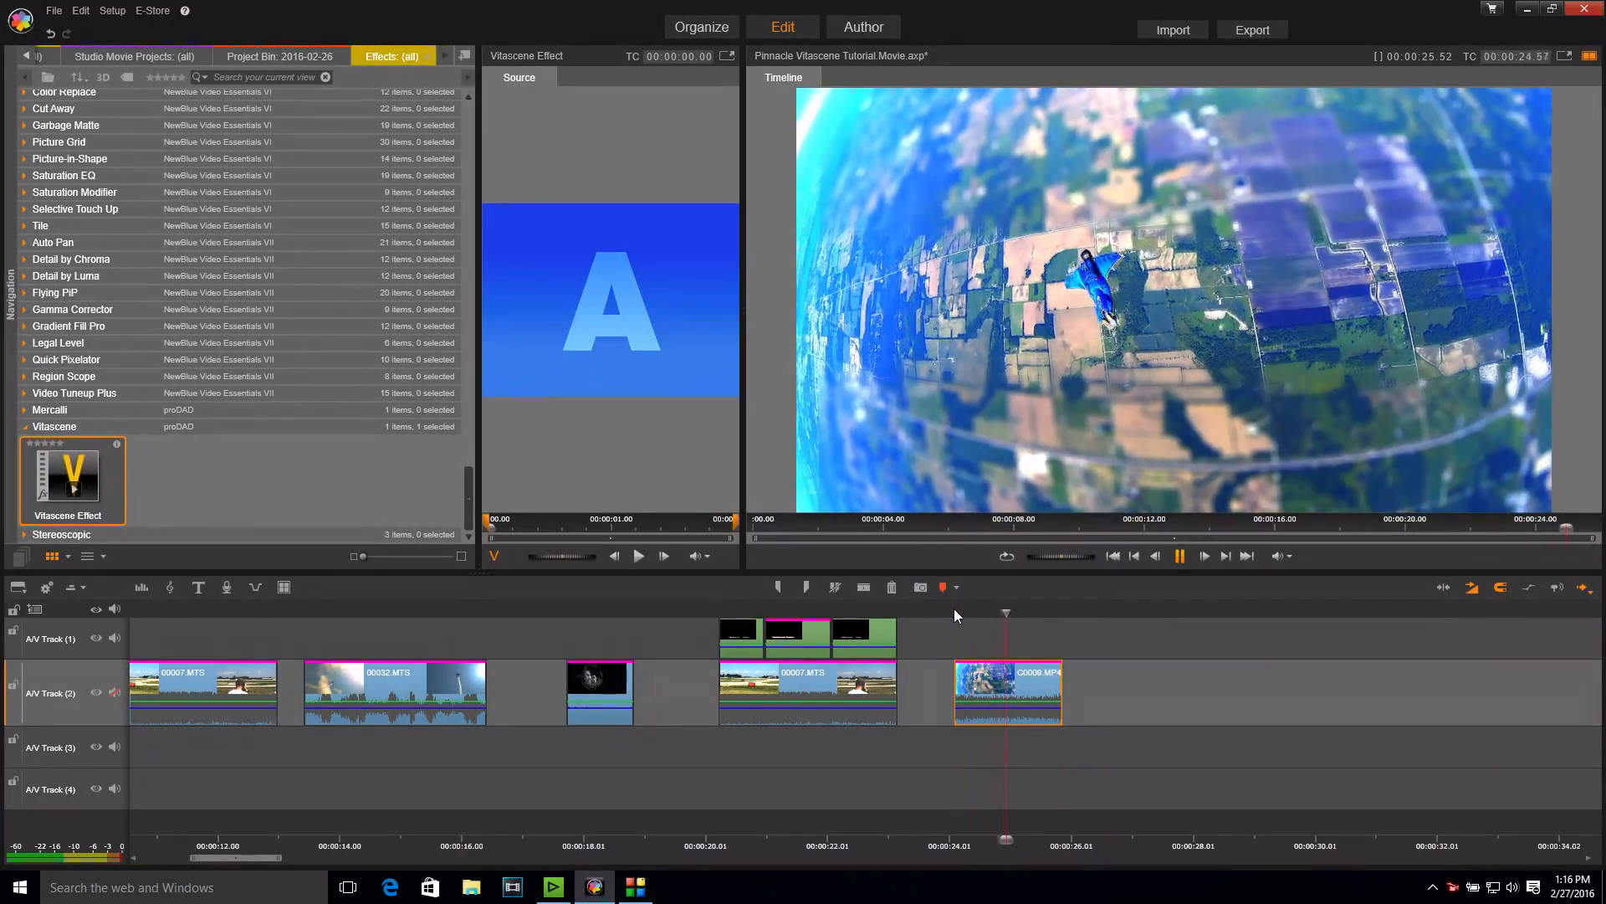